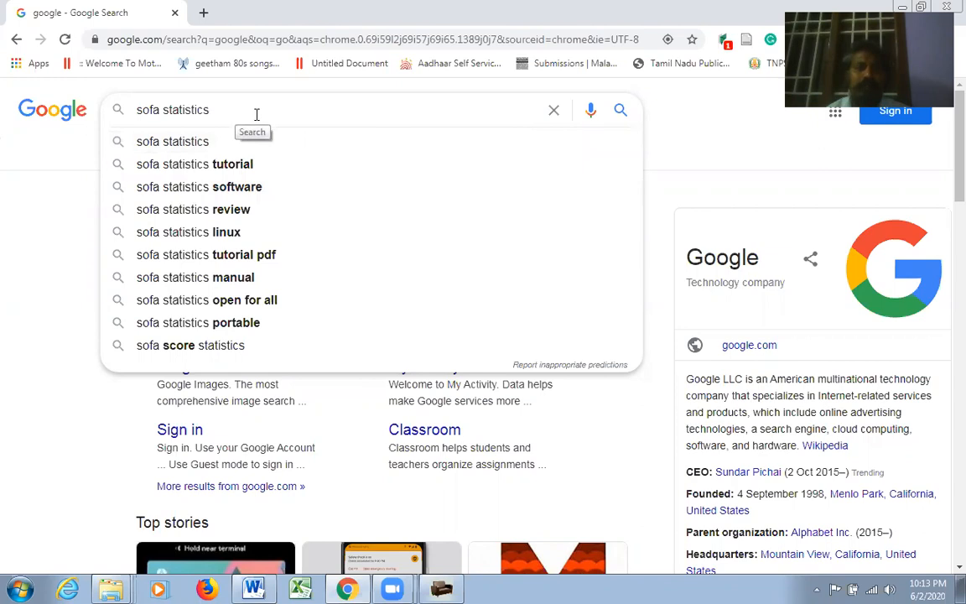
# Search the web for "sofa statistics" and view the SOFA Statistics Open For All home page
pyautogui.press('Return')
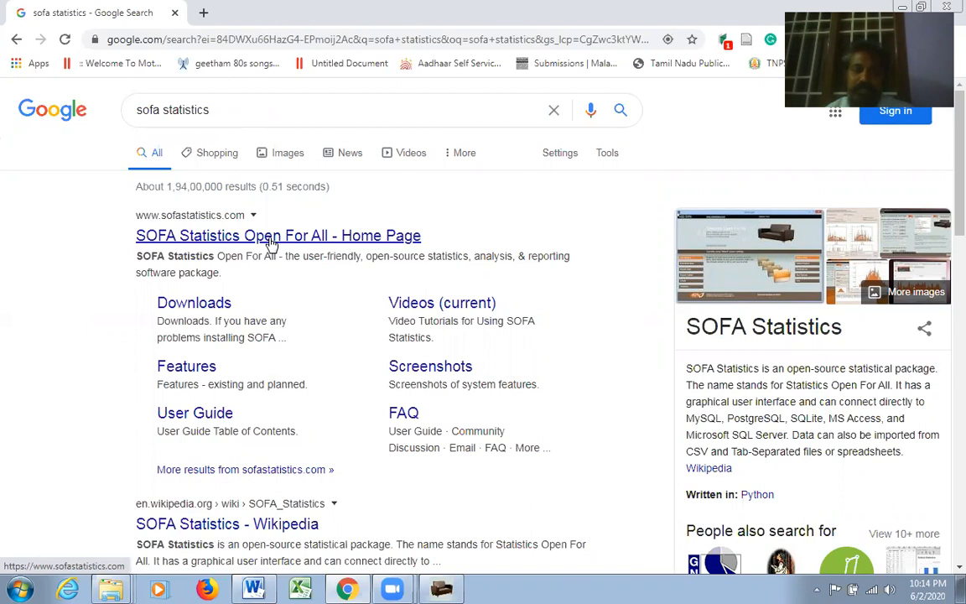
pyautogui.click(331, 239)
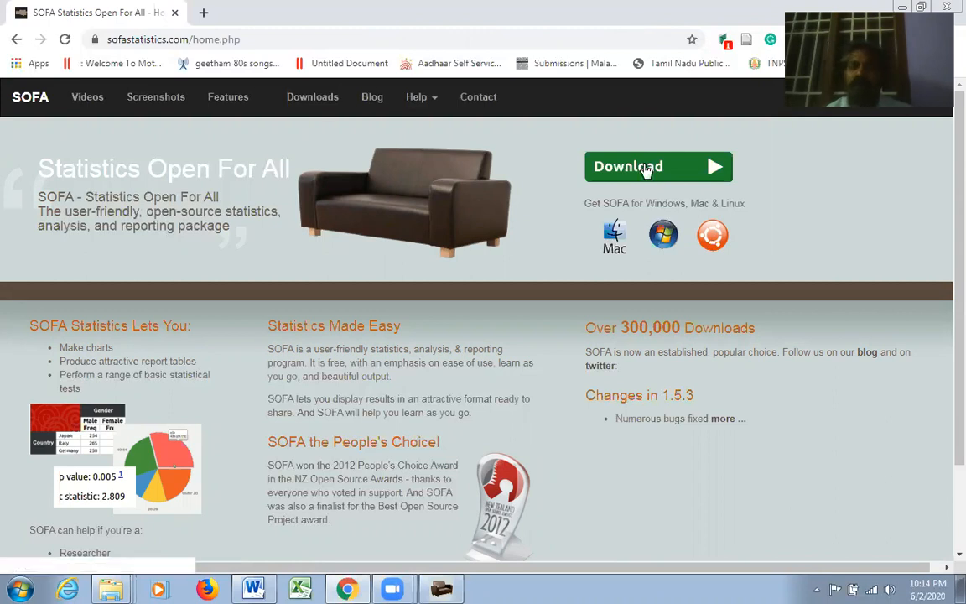
pyautogui.scroll(-2, 657, 183)
pyautogui.scroll(2, 718, 279)
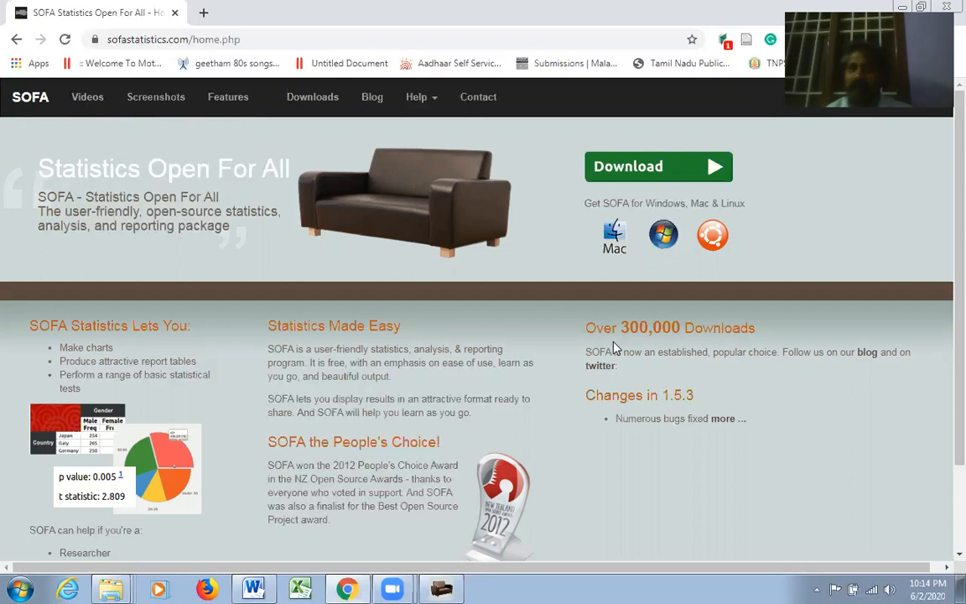
# Review the SOFA website's Downloads page, including the Linux and Mac packages and the licence section
pyautogui.click(322, 107)
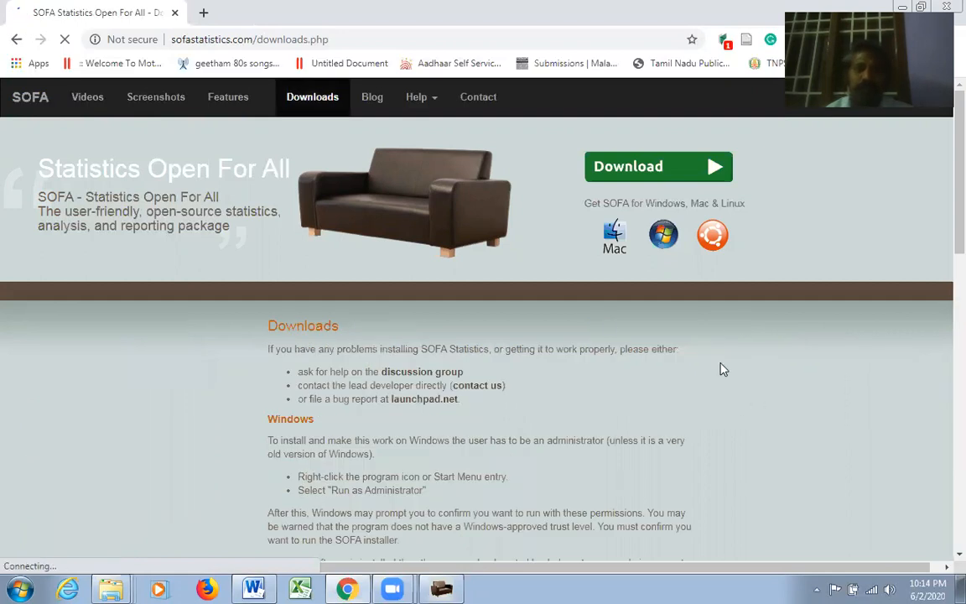
pyautogui.scroll(-4, 722, 369)
pyautogui.scroll(-6, 721, 369)
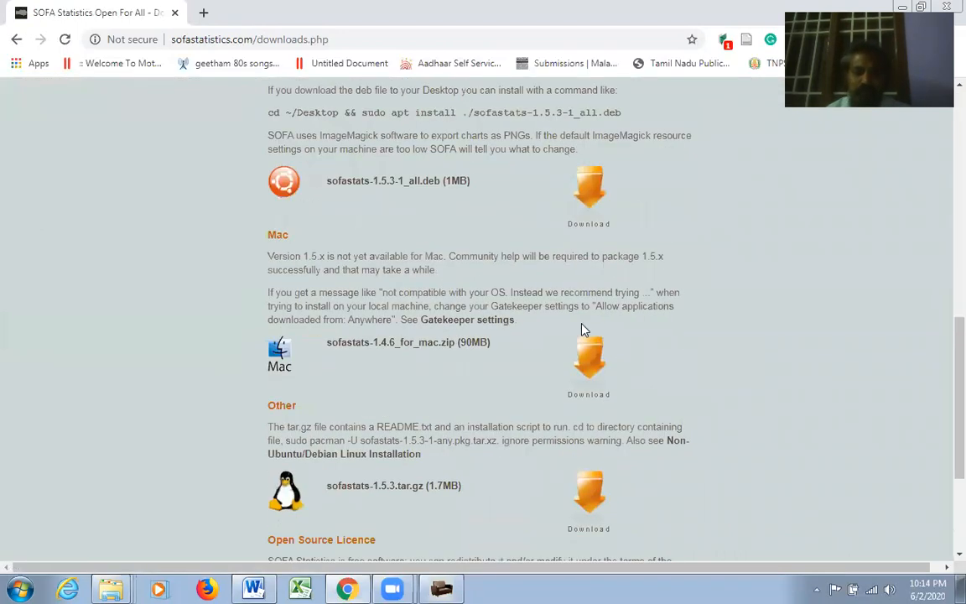
pyautogui.scroll(-1, 701, 352)
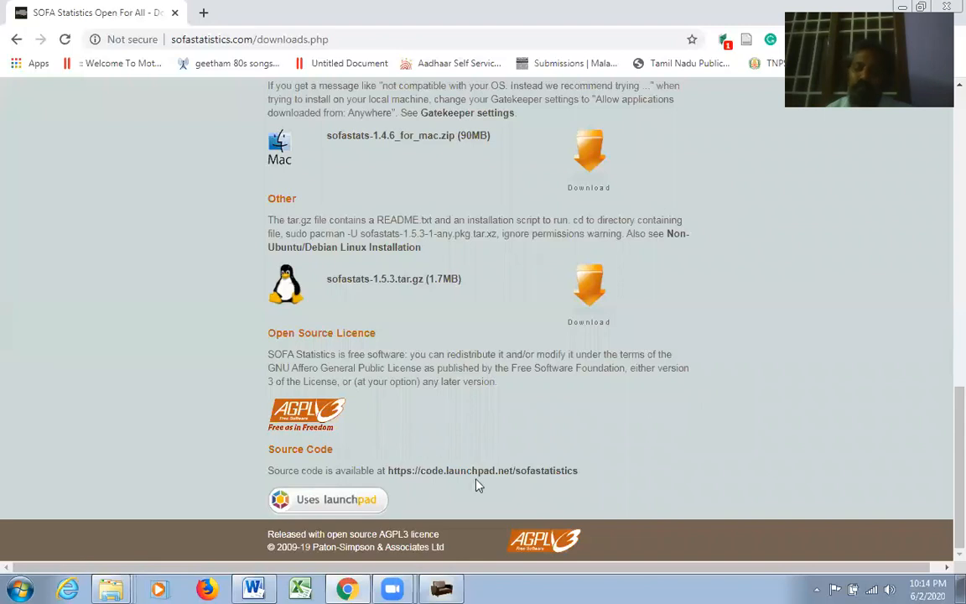
pyautogui.scroll(10, 873, 328)
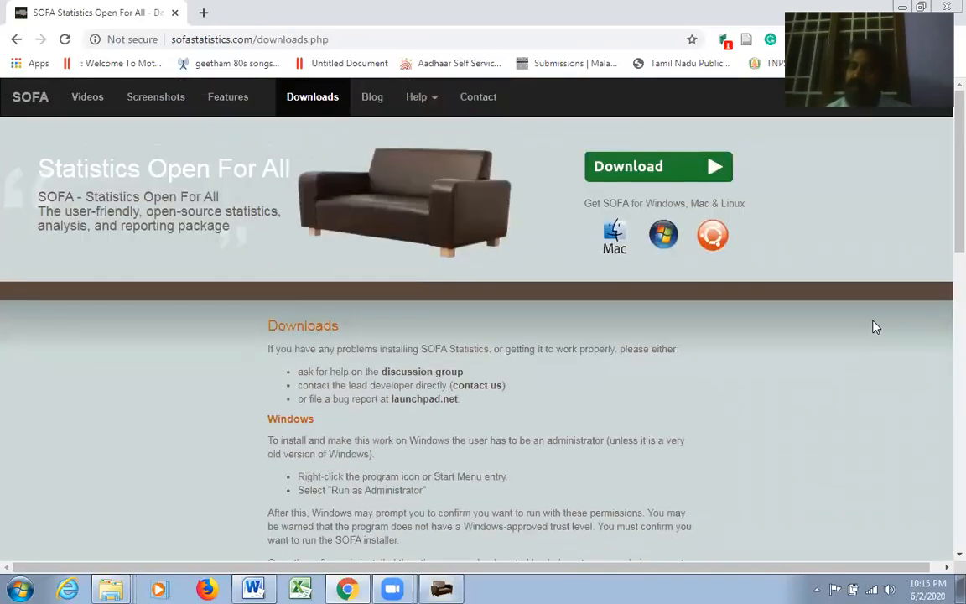
# Examine the tutorial topics on the SOFA website's Videos page, from the quick overview through recoding data
pyautogui.click(98, 107)
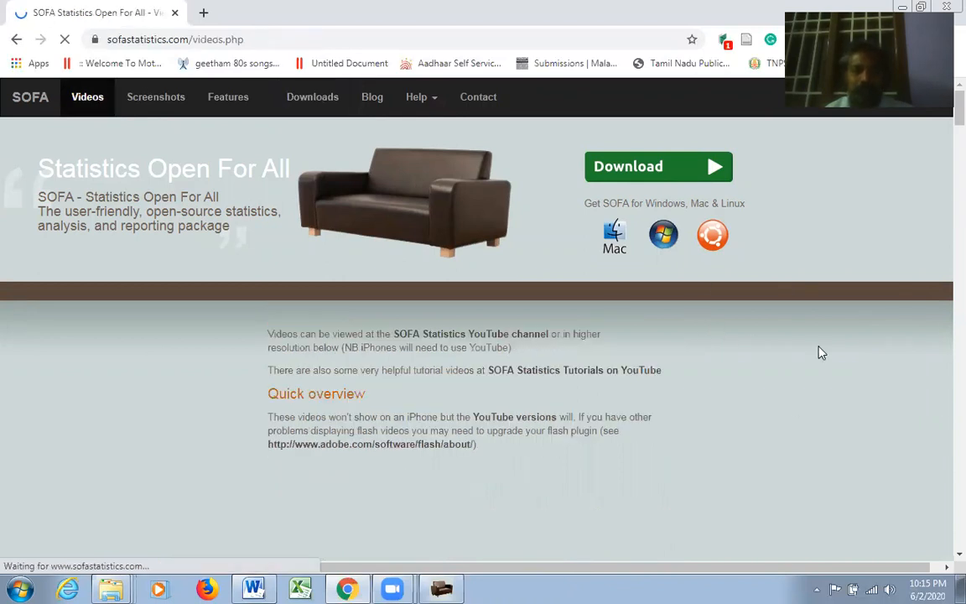
pyautogui.scroll(-2, 838, 354)
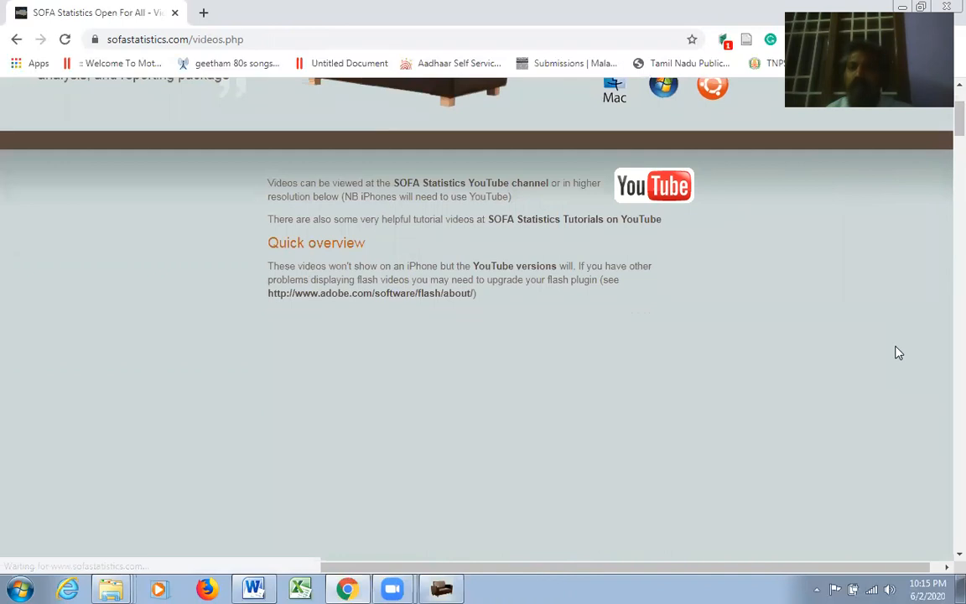
pyautogui.scroll(-2, 597, 289)
pyautogui.scroll(-5, 837, 328)
pyautogui.scroll(5, 839, 329)
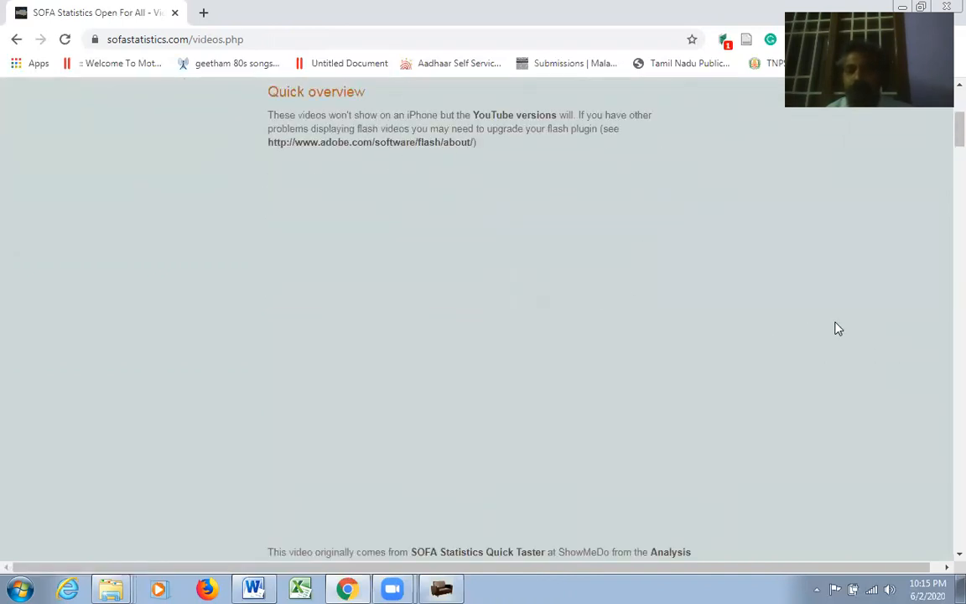
pyautogui.scroll(4, 716, 299)
pyautogui.scroll(-1, 547, 350)
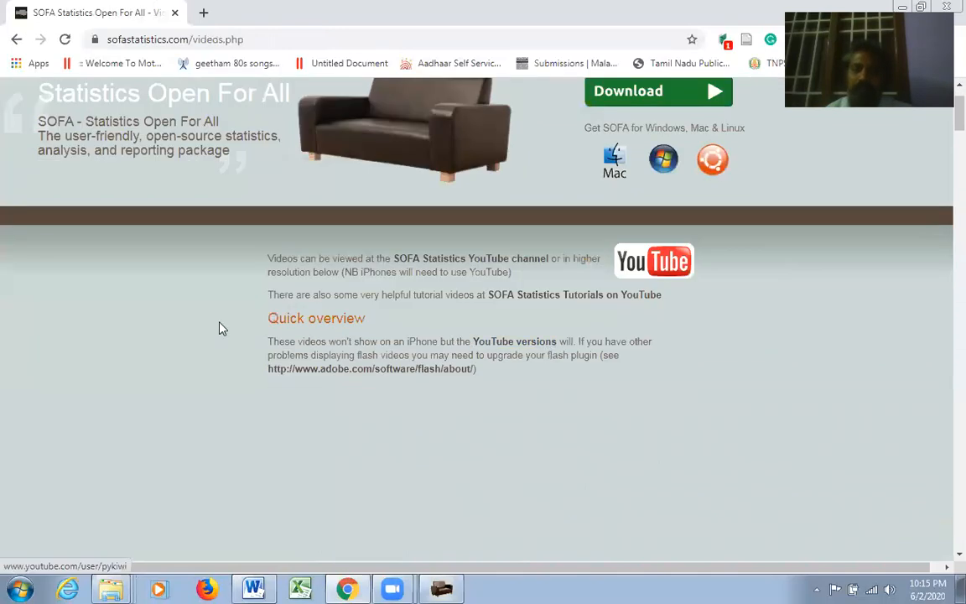
pyautogui.scroll(-5, 612, 369)
pyautogui.scroll(-2, 603, 329)
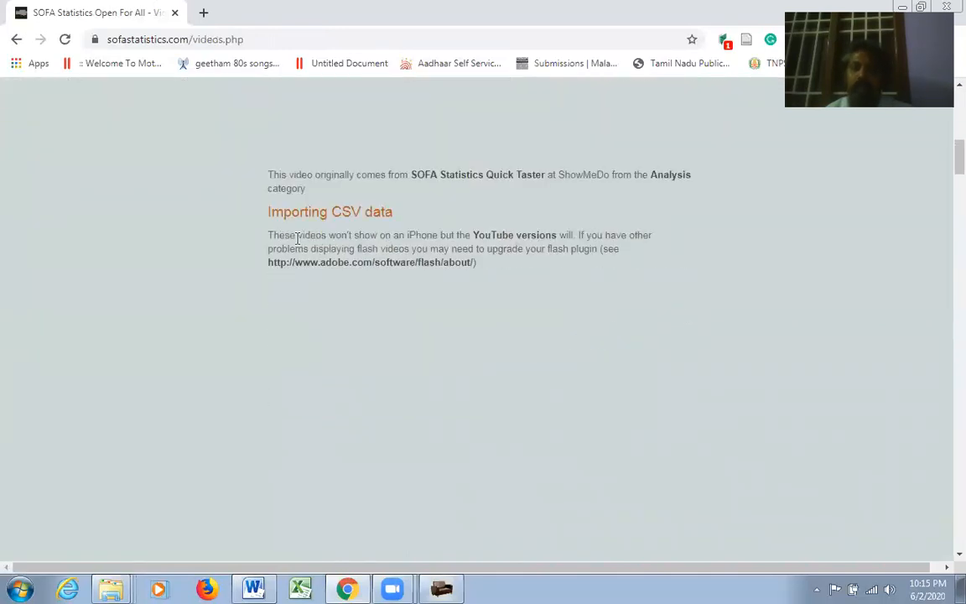
pyautogui.scroll(-6, 579, 323)
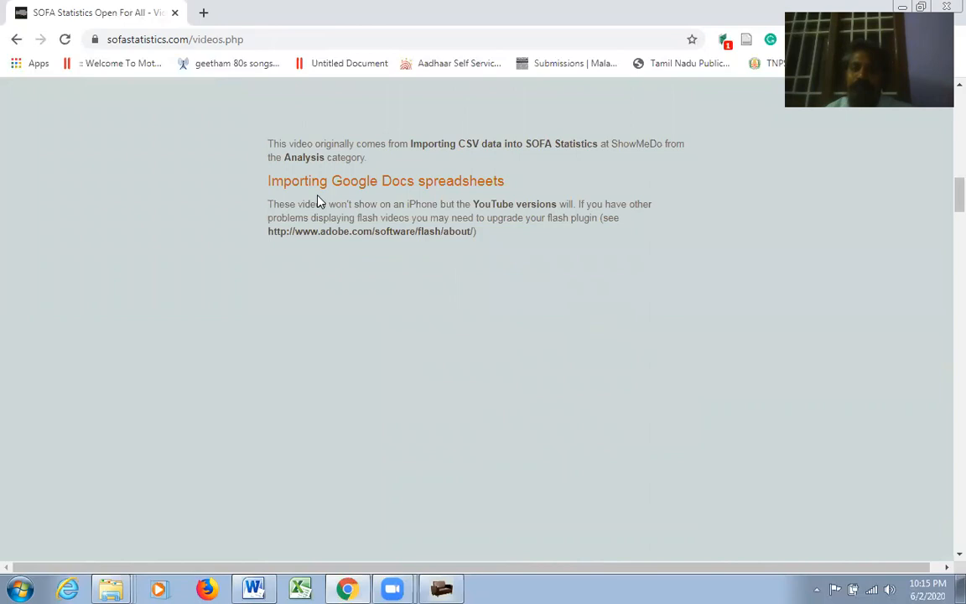
pyautogui.scroll(-5, 621, 294)
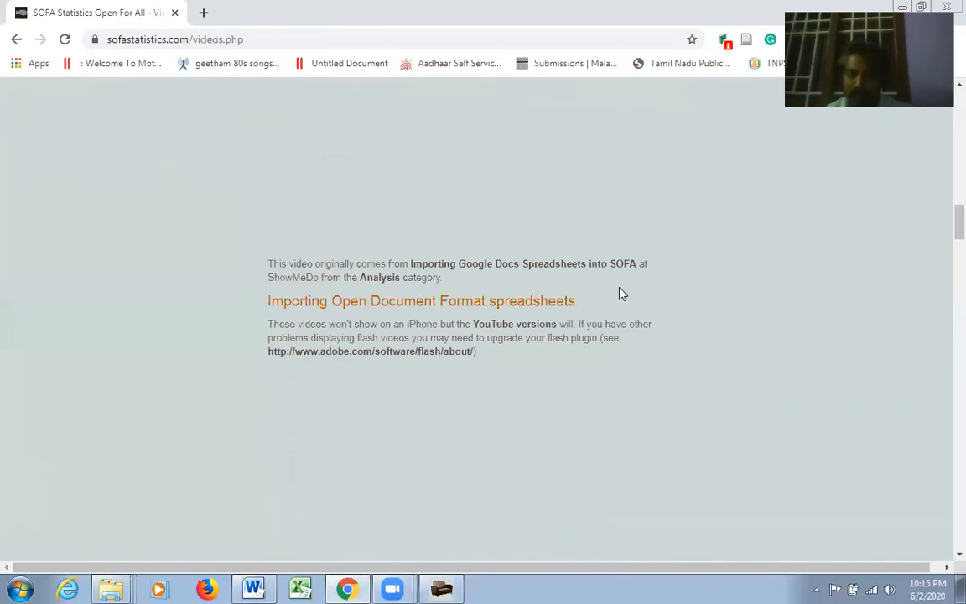
pyautogui.scroll(-9, 671, 347)
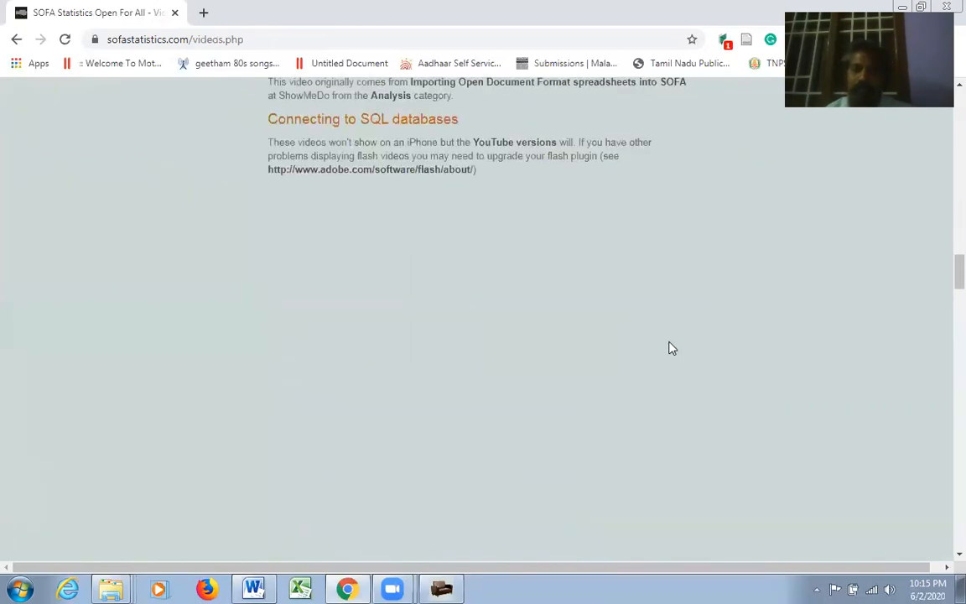
pyautogui.scroll(3, 596, 313)
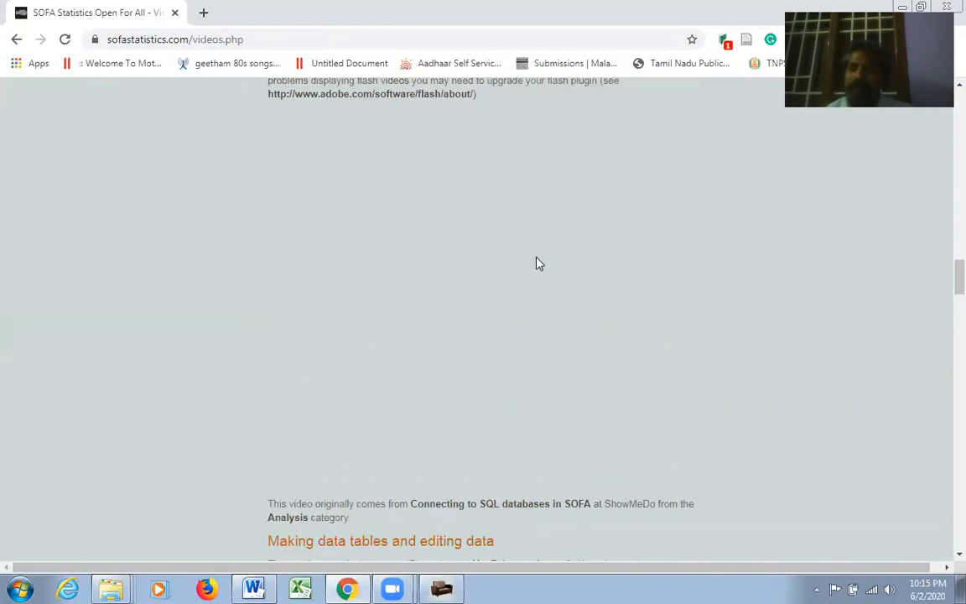
pyautogui.scroll(-3, 799, 317)
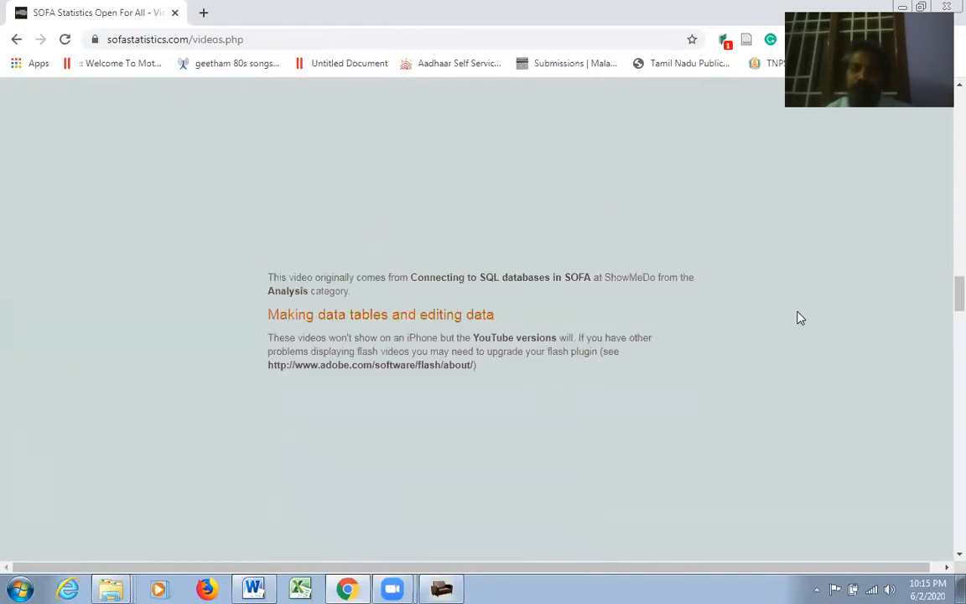
pyautogui.scroll(-3, 688, 352)
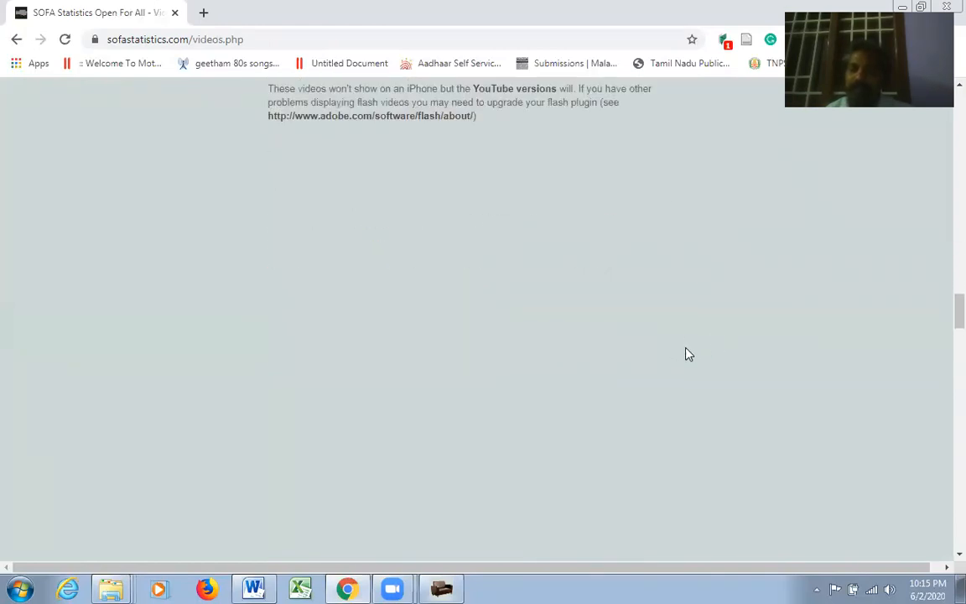
pyautogui.scroll(-3, 670, 348)
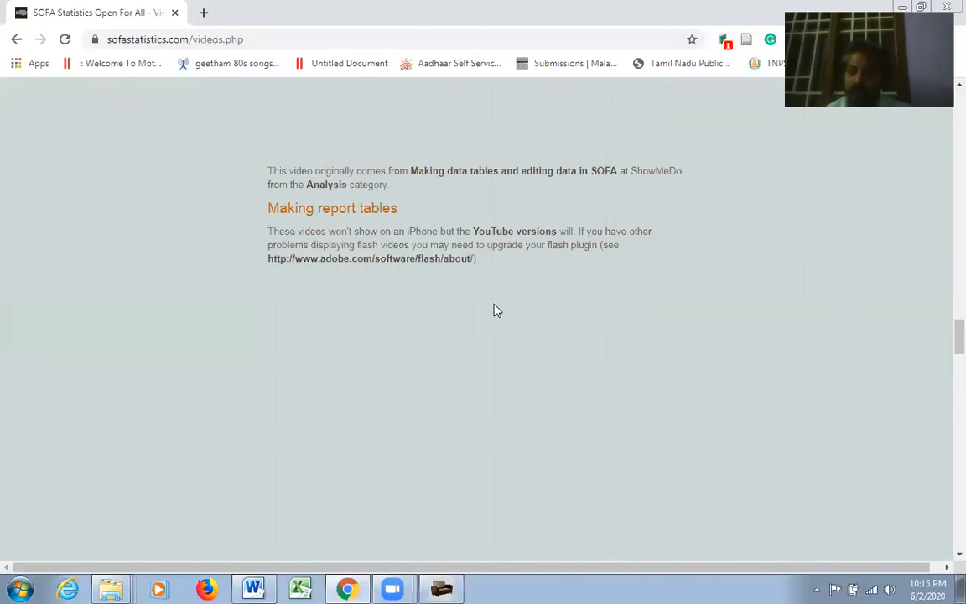
pyautogui.scroll(-3, 493, 308)
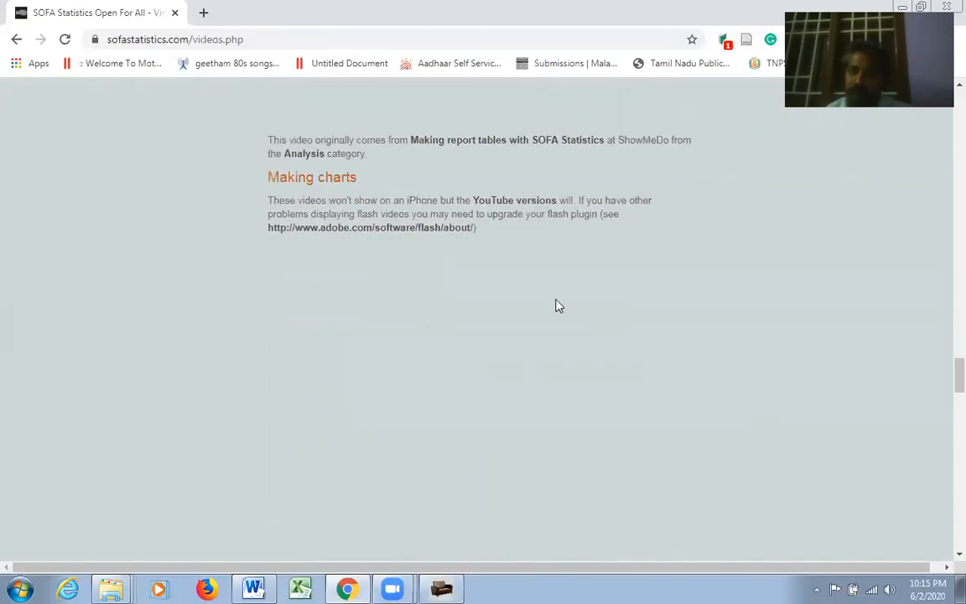
pyautogui.scroll(-3, 555, 303)
pyautogui.scroll(-2, 555, 305)
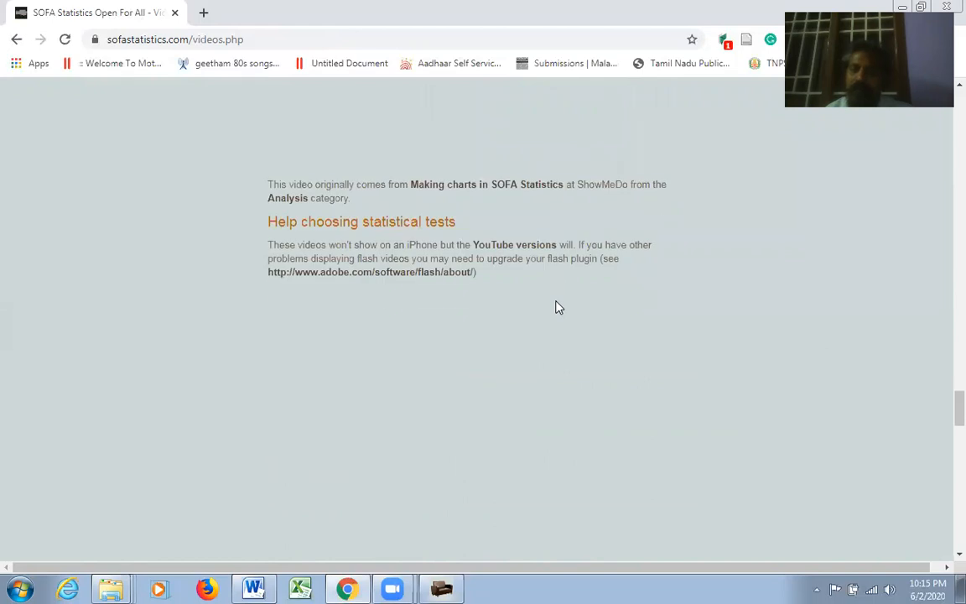
pyautogui.scroll(-3, 555, 307)
pyautogui.scroll(3, 554, 304)
pyautogui.scroll(-4, 554, 309)
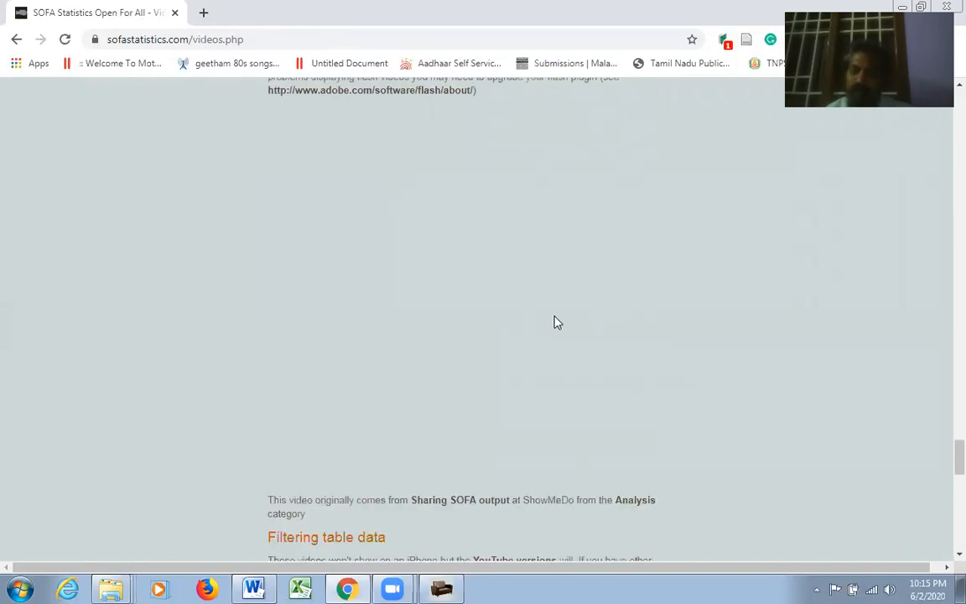
pyautogui.scroll(-3, 557, 324)
pyautogui.scroll(-4, 562, 326)
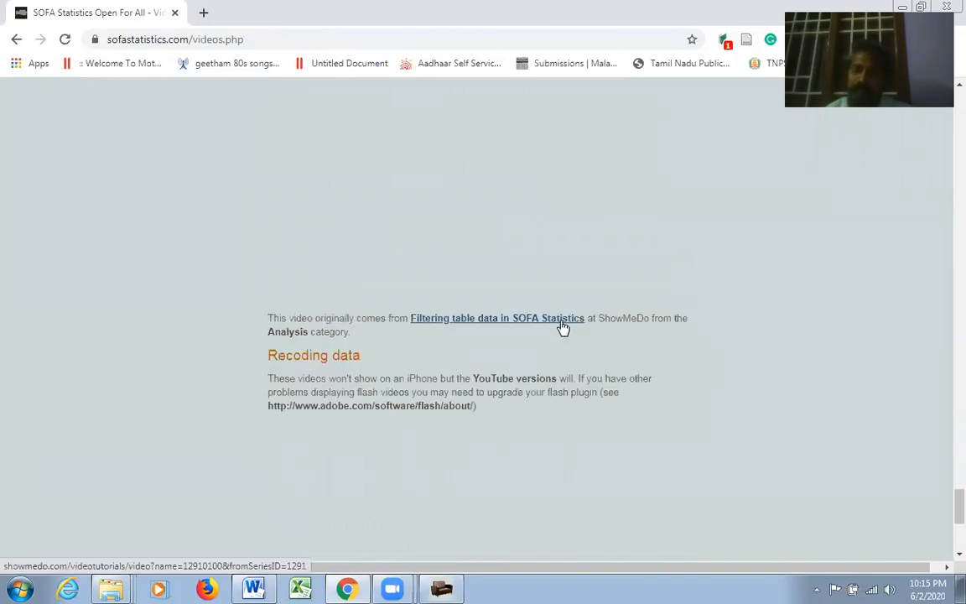
pyautogui.scroll(12, 562, 326)
pyautogui.scroll(10, 553, 312)
pyautogui.scroll(8, 553, 312)
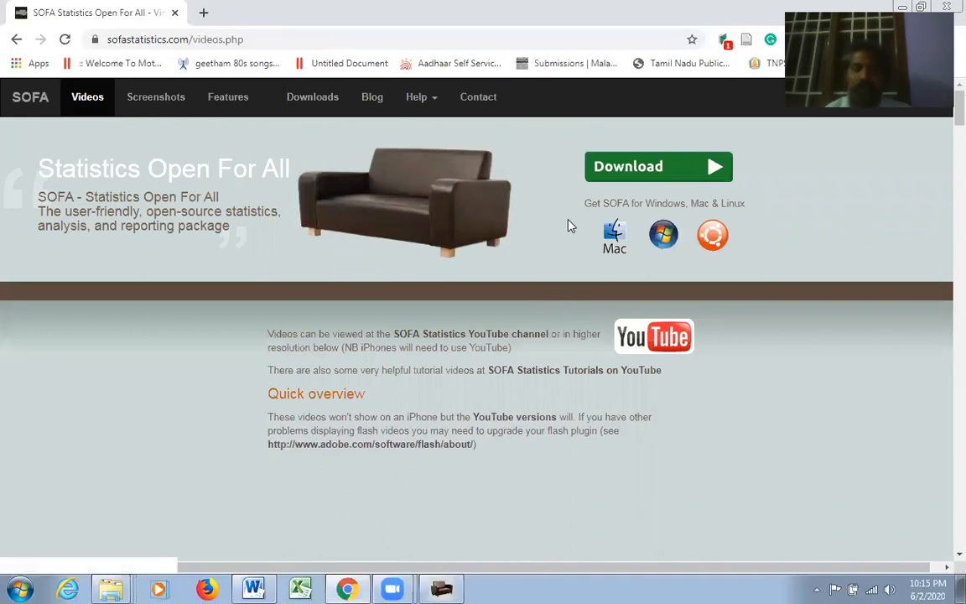
# Switch from the browser to the SOFA Statistics program and reposition its start window on the desktop
pyautogui.moveTo(763, 23); pyautogui.dragTo(666, 88)
pyautogui.click(666, 86)
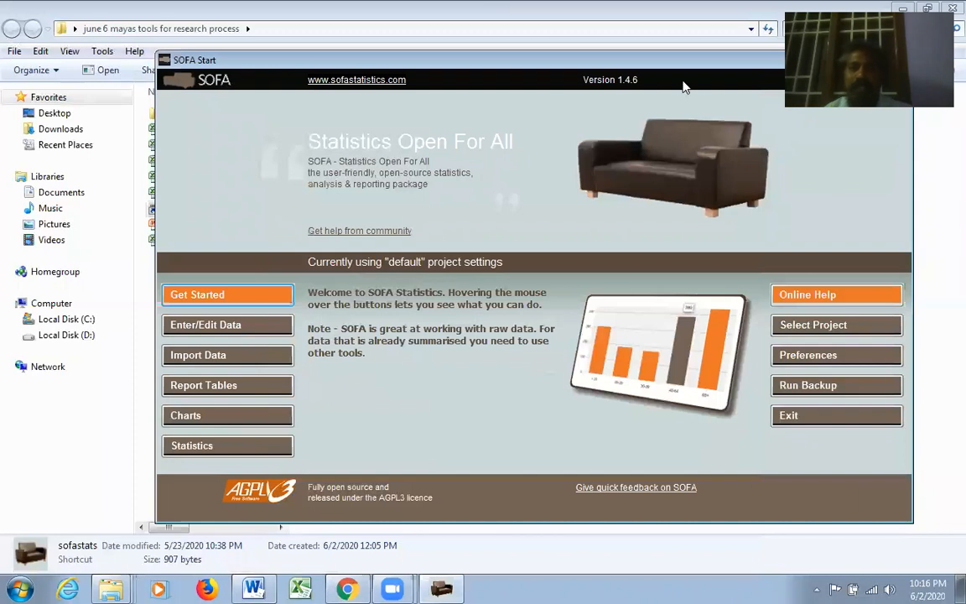
pyautogui.moveTo(697, 67); pyautogui.dragTo(570, 51)
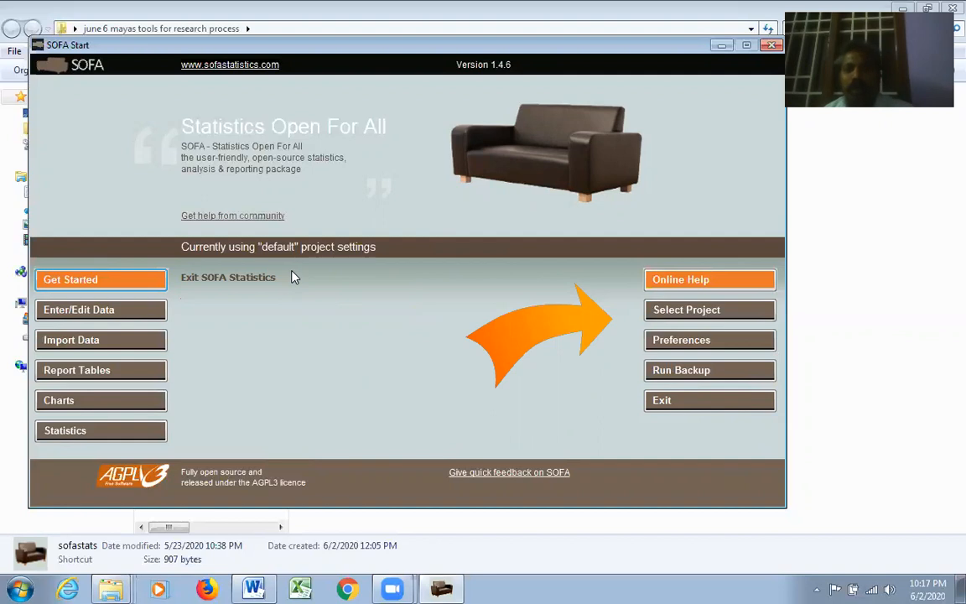
# Start a new data table in the default project for entering data and name it internet
pyautogui.click(120, 312)
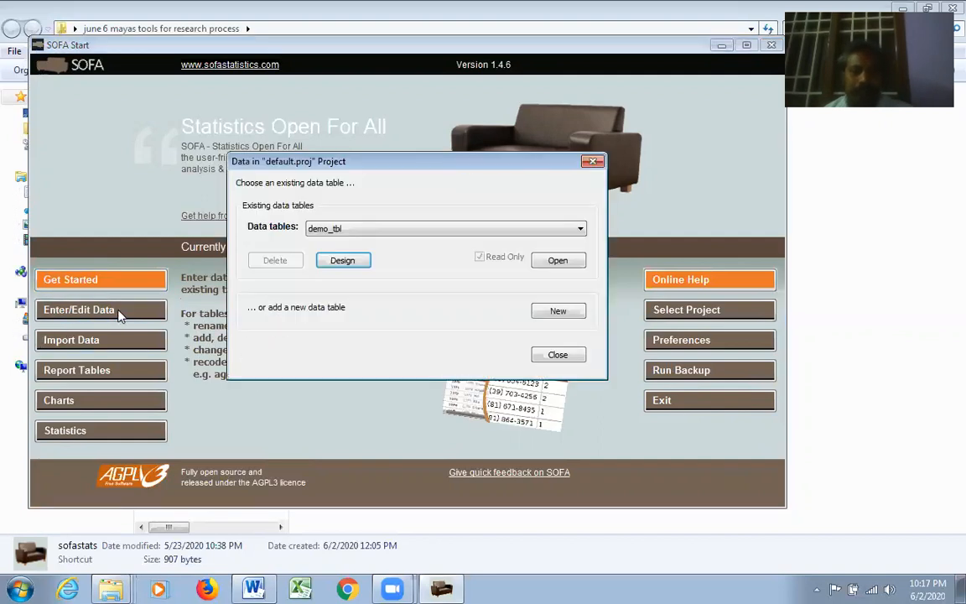
pyautogui.click(563, 316)
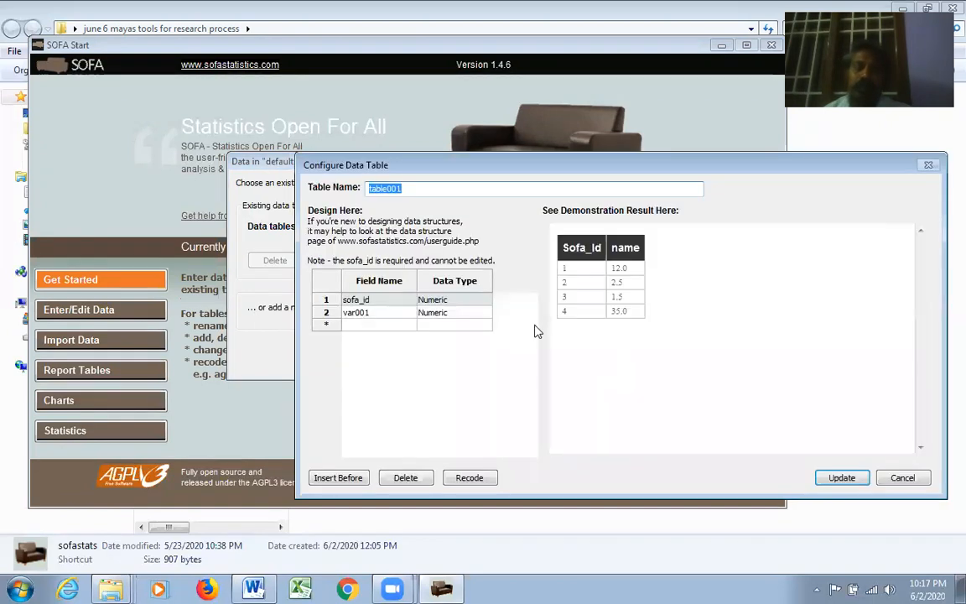
pyautogui.moveTo(413, 160); pyautogui.dragTo(333, 142)
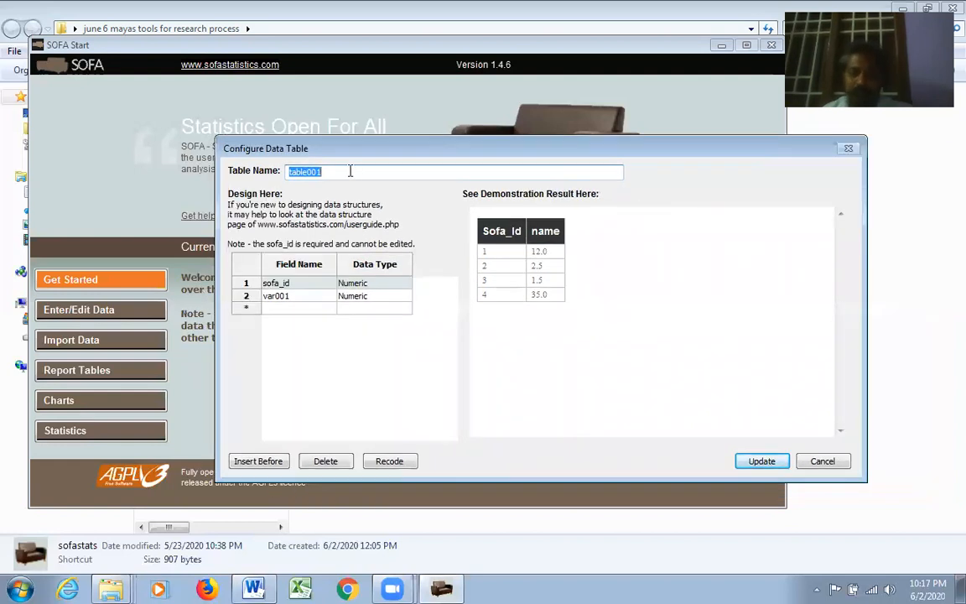
pyautogui.write('in')
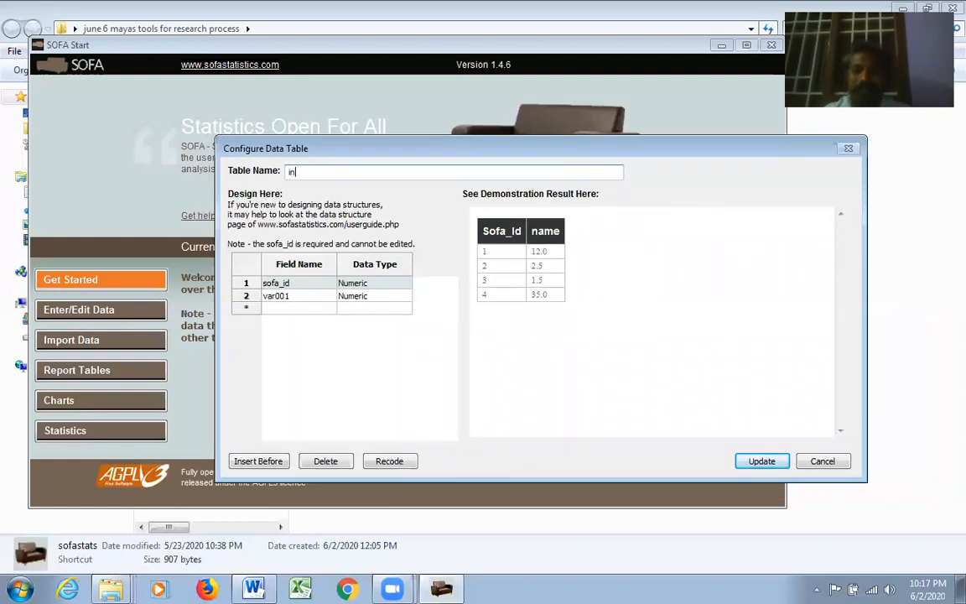
pyautogui.write('ternet')
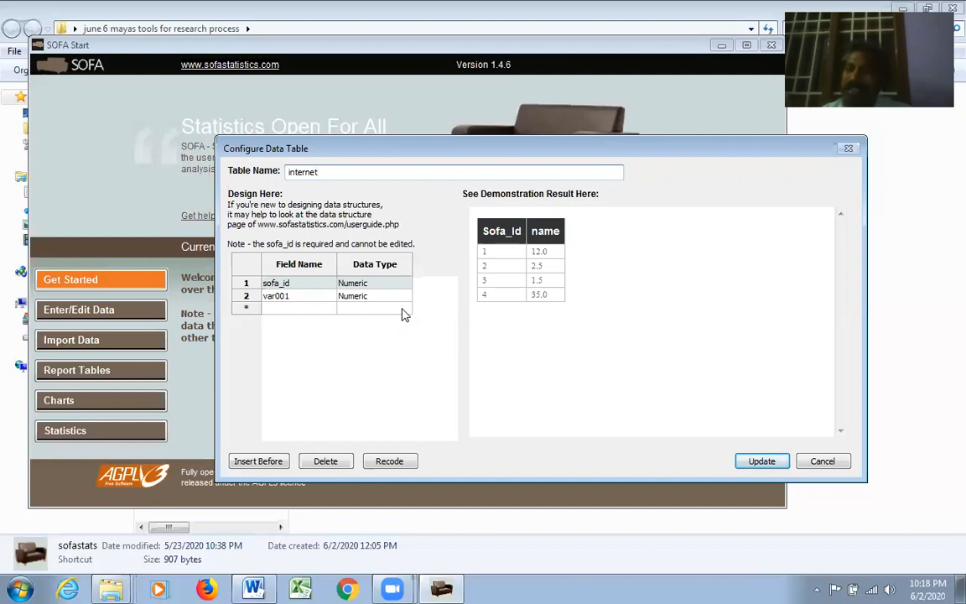
# Rename the var001 field as Name and set its data type to Text
pyautogui.click(292, 300)
pyautogui.write('Name')
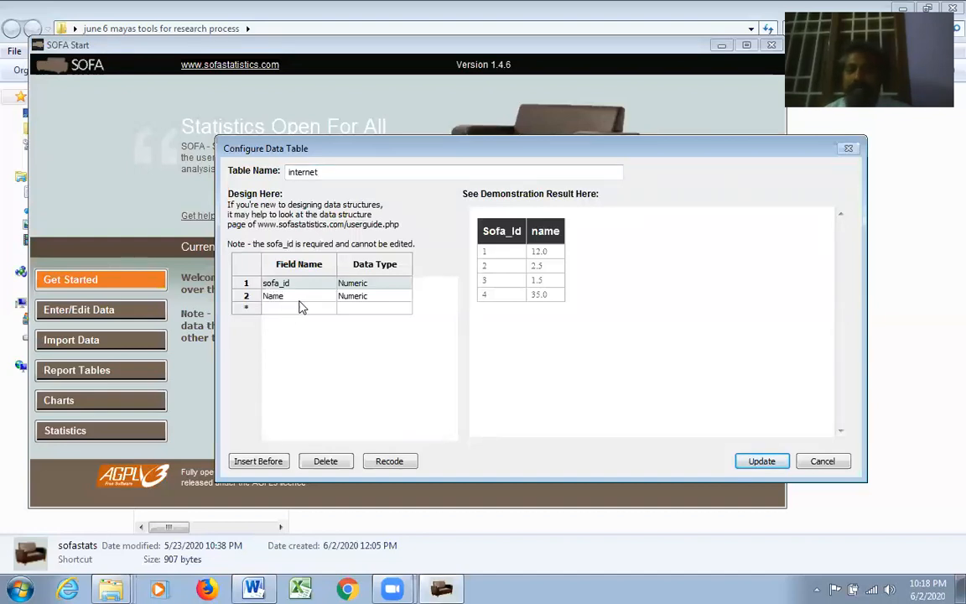
pyautogui.click(396, 299)
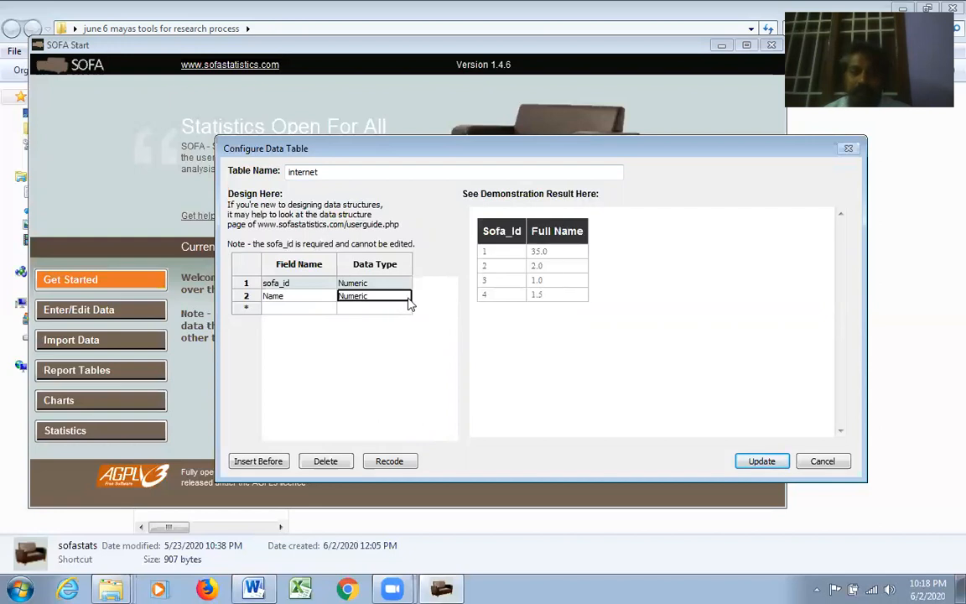
pyautogui.click(404, 300)
pyautogui.click(405, 299)
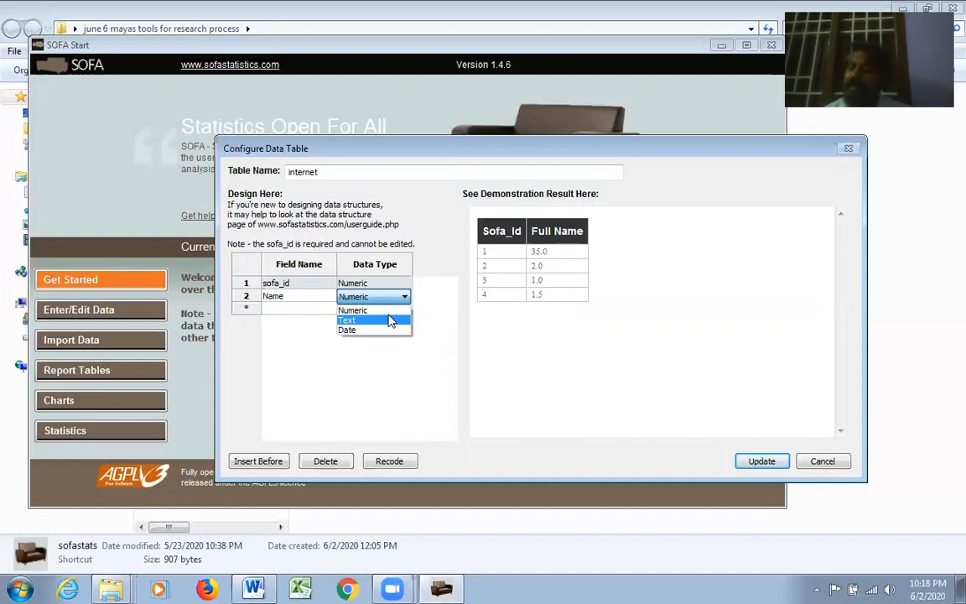
pyautogui.click(390, 320)
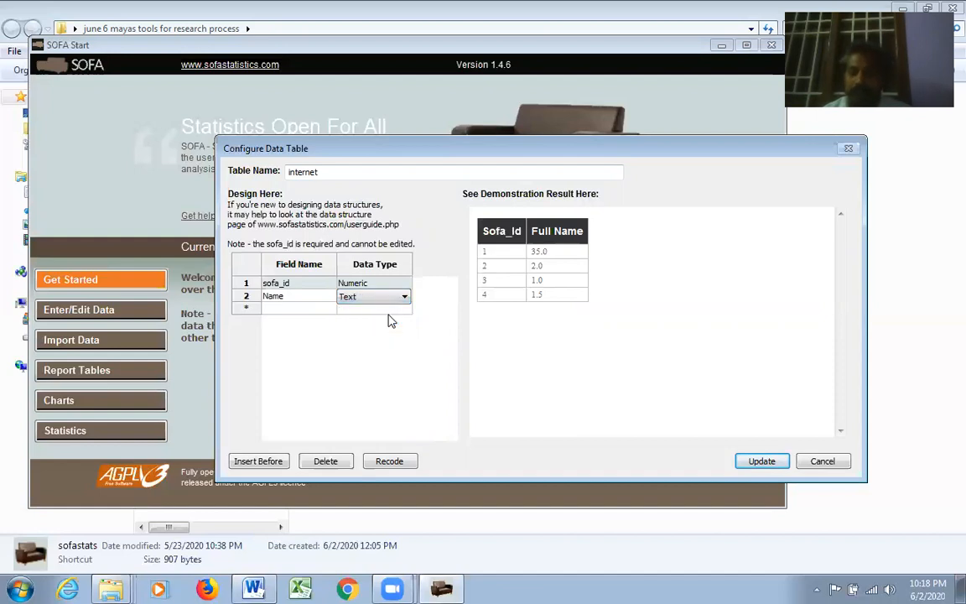
# Add a field named Age with the Numeric data type to the internet table design
pyautogui.press('Tab')
pyautogui.write('Age')
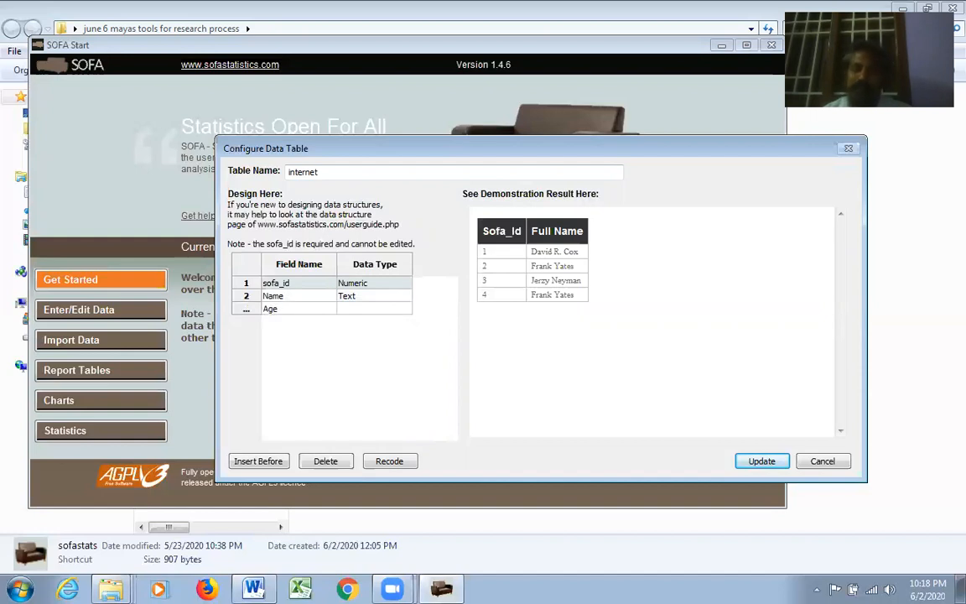
pyautogui.click(405, 310)
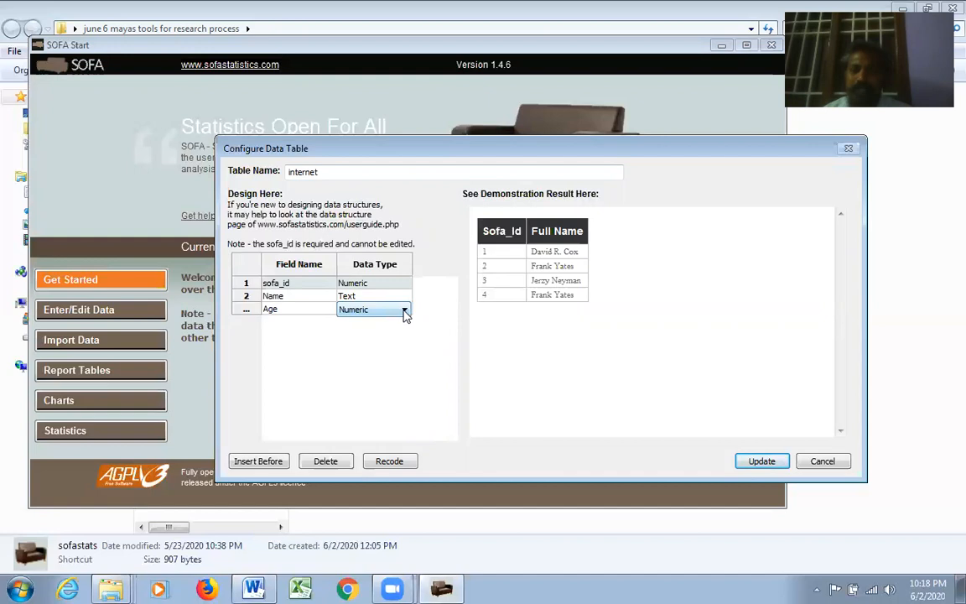
pyautogui.click(404, 311)
pyautogui.click(383, 324)
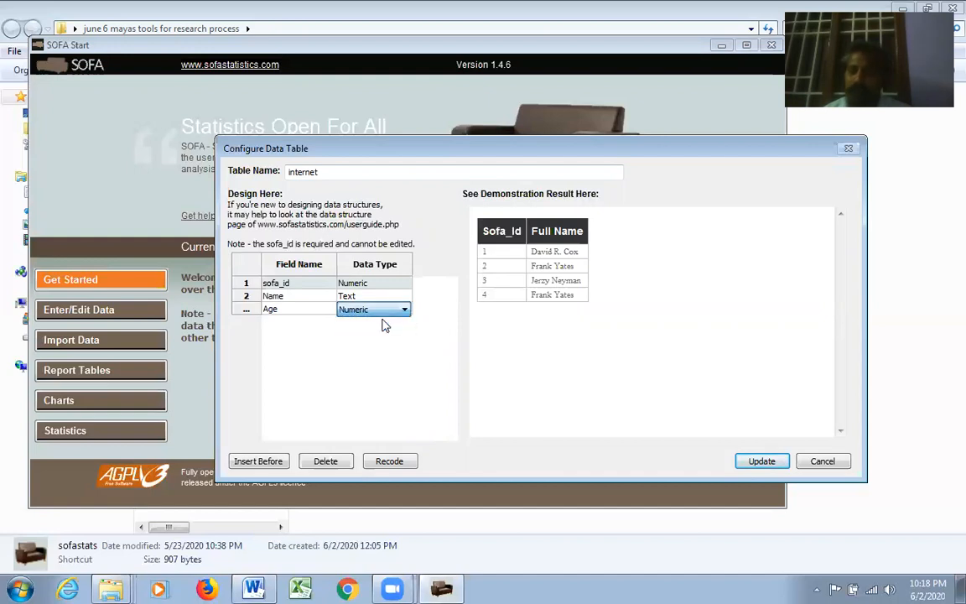
pyautogui.press('Return')
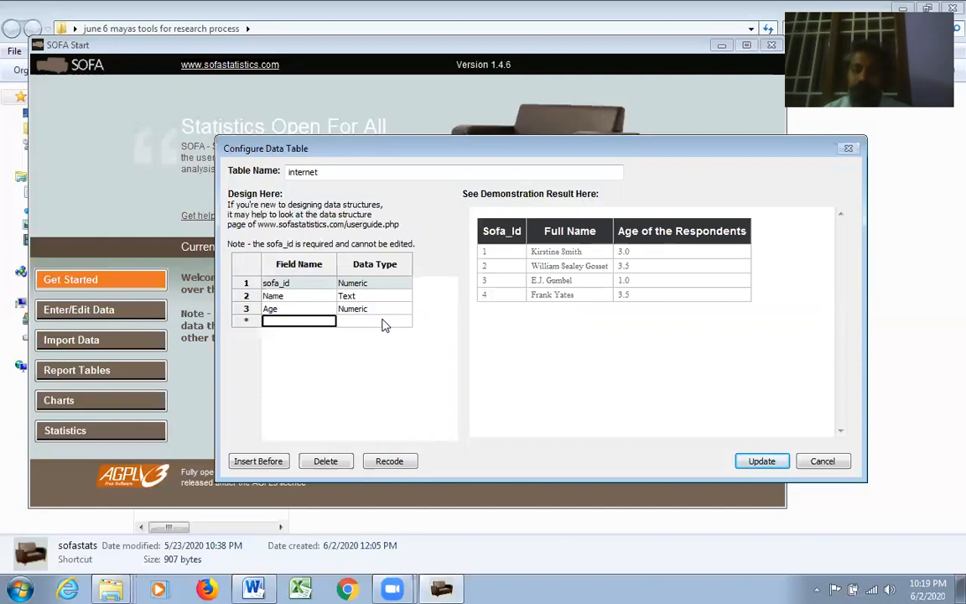
# Add a Numeric field named Marks1 and save the internet table to the default SOFA database
pyautogui.write('Mark')
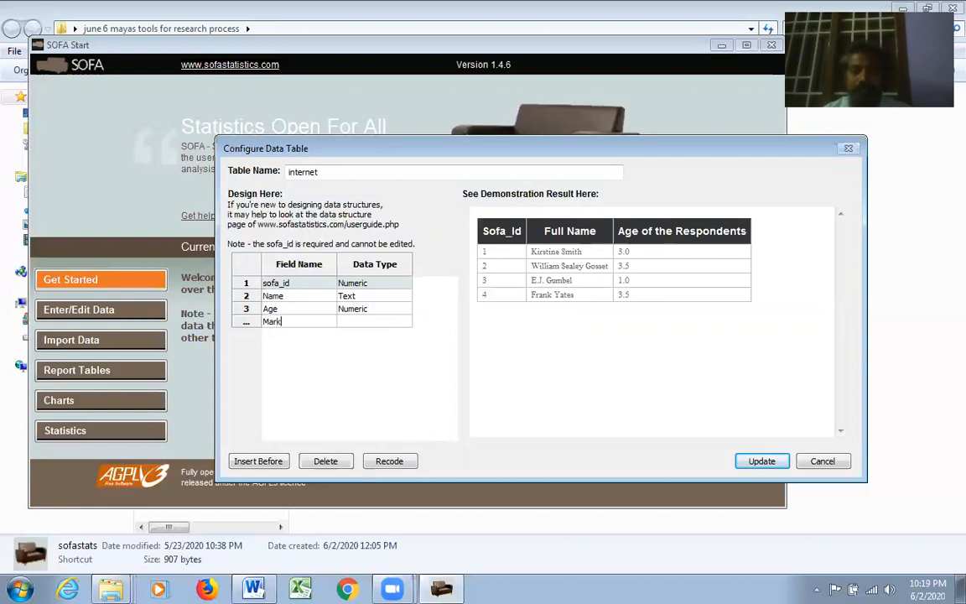
pyautogui.write('s1')
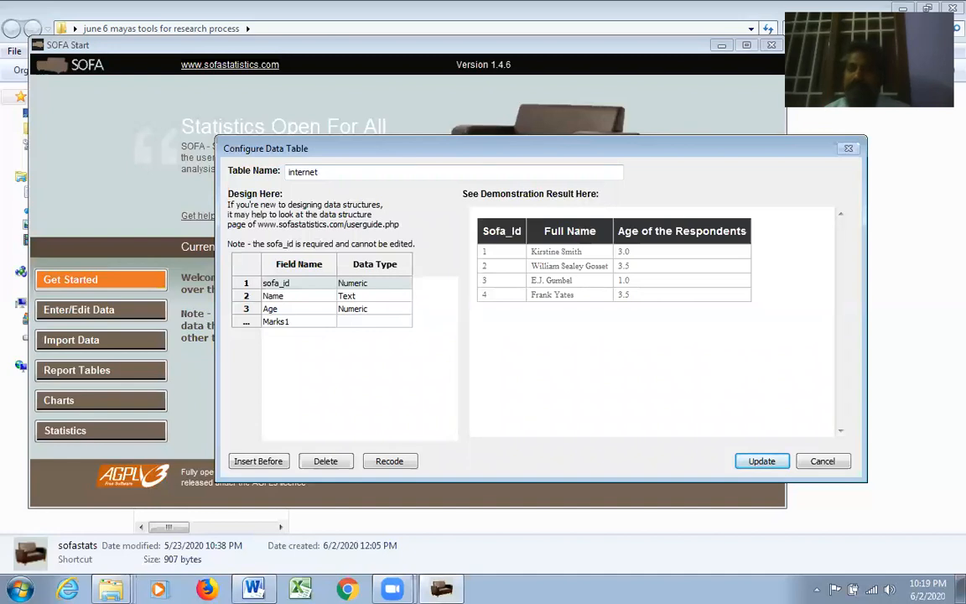
pyautogui.click(405, 323)
pyautogui.click(404, 323)
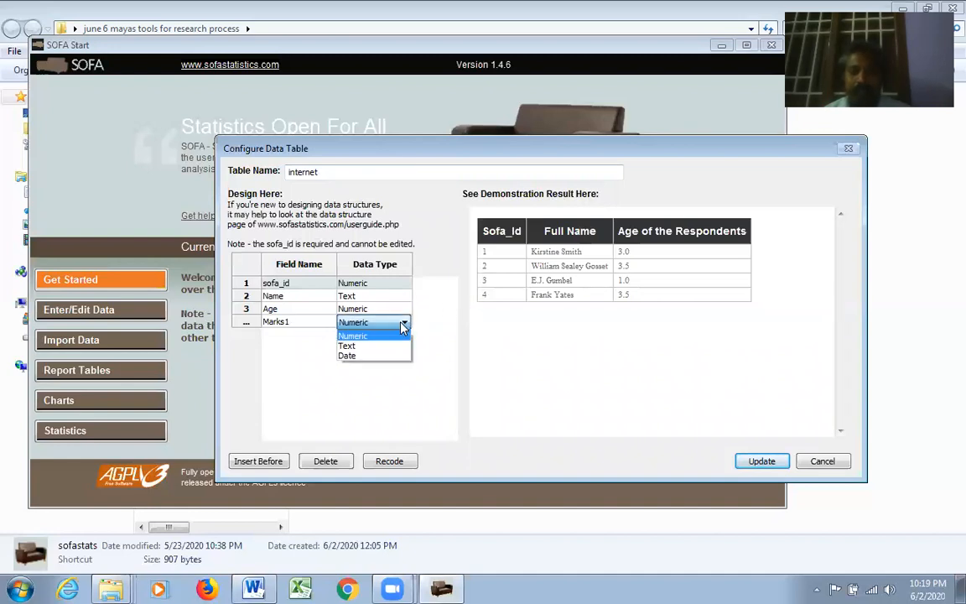
pyautogui.click(389, 337)
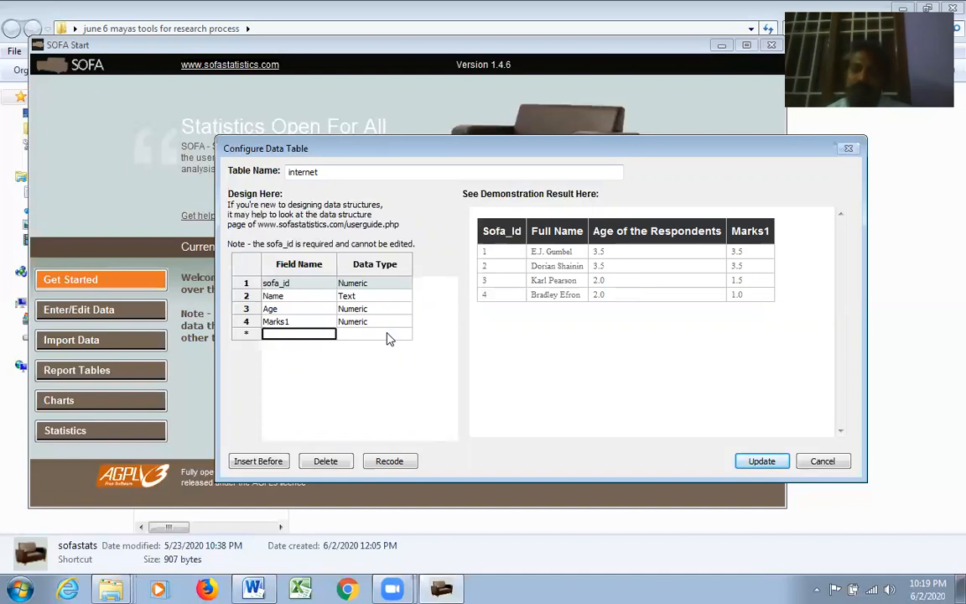
pyautogui.click(754, 466)
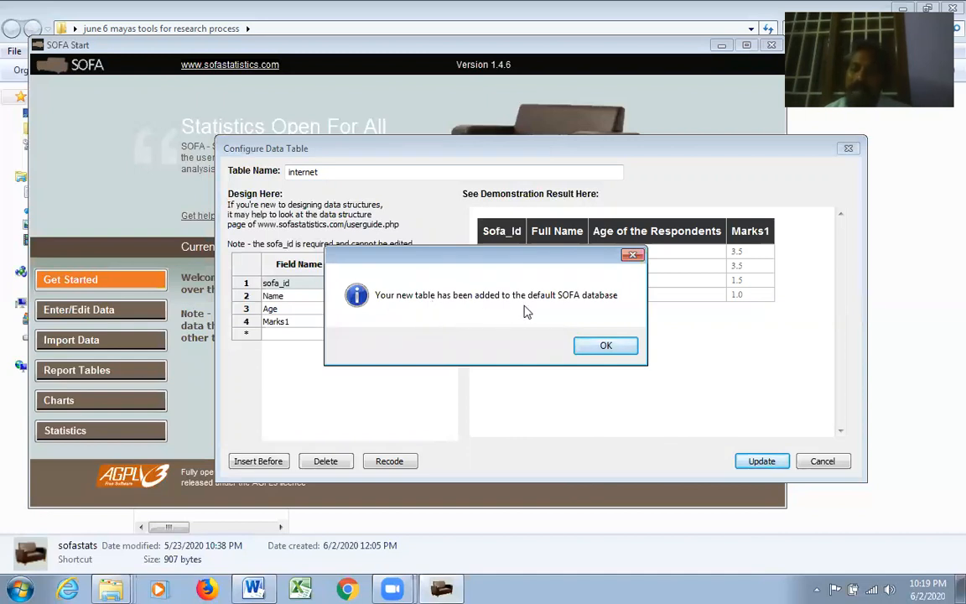
pyautogui.click(630, 349)
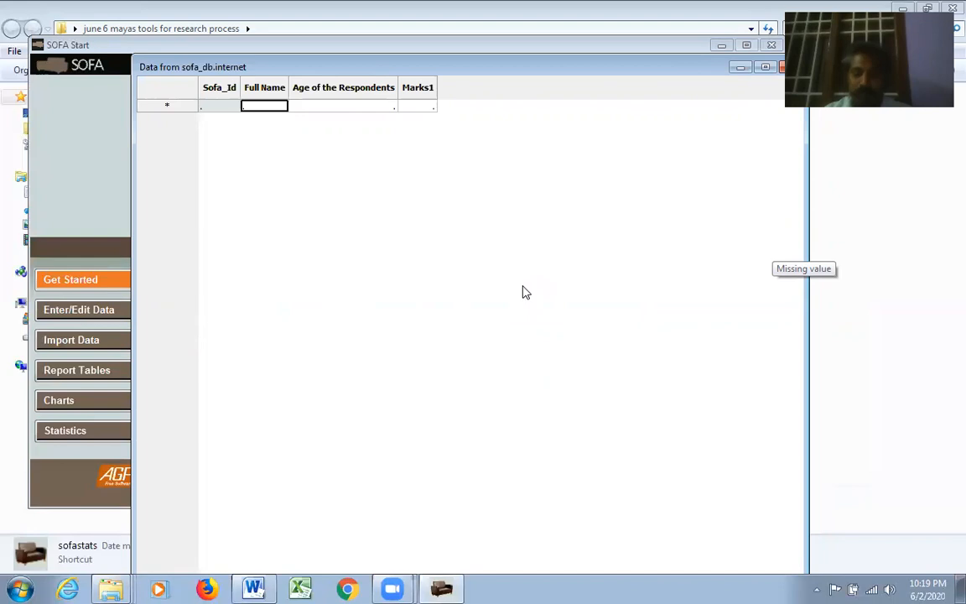
# Enter the first record with the respondent's name, age 23 and Marks1 of 45
pyautogui.write('Rama')
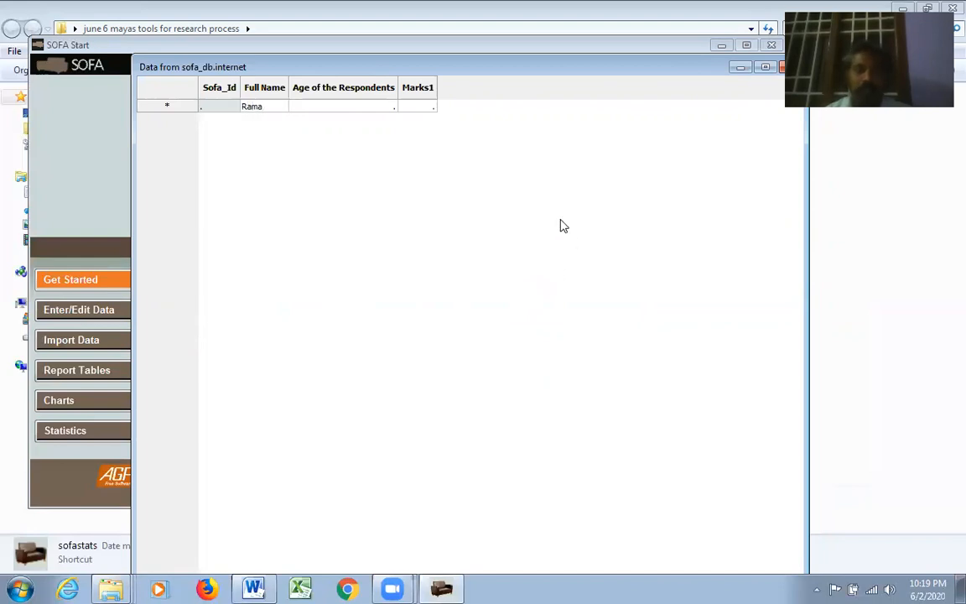
pyautogui.click(360, 107)
pyautogui.write('23')
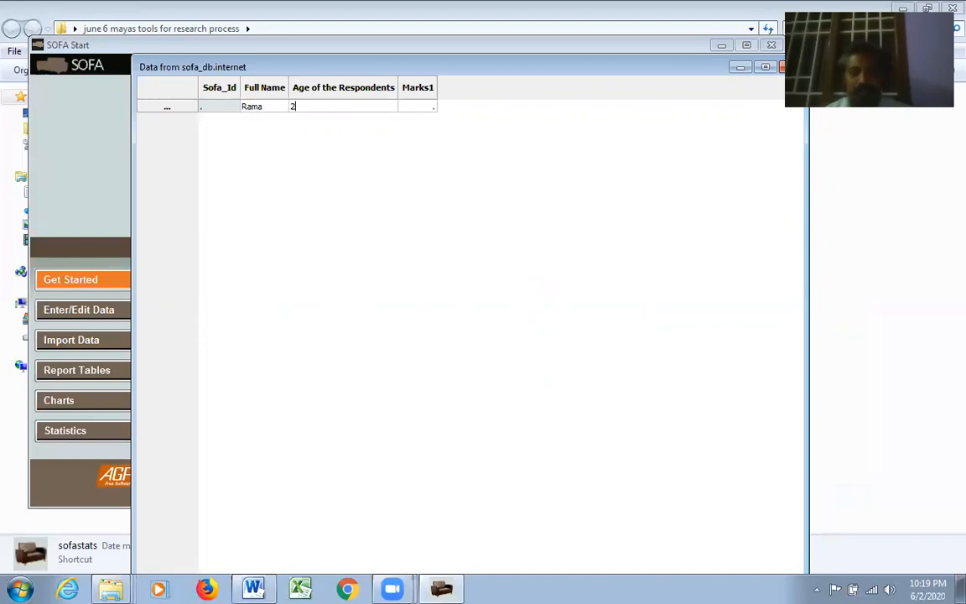
pyautogui.click(427, 113)
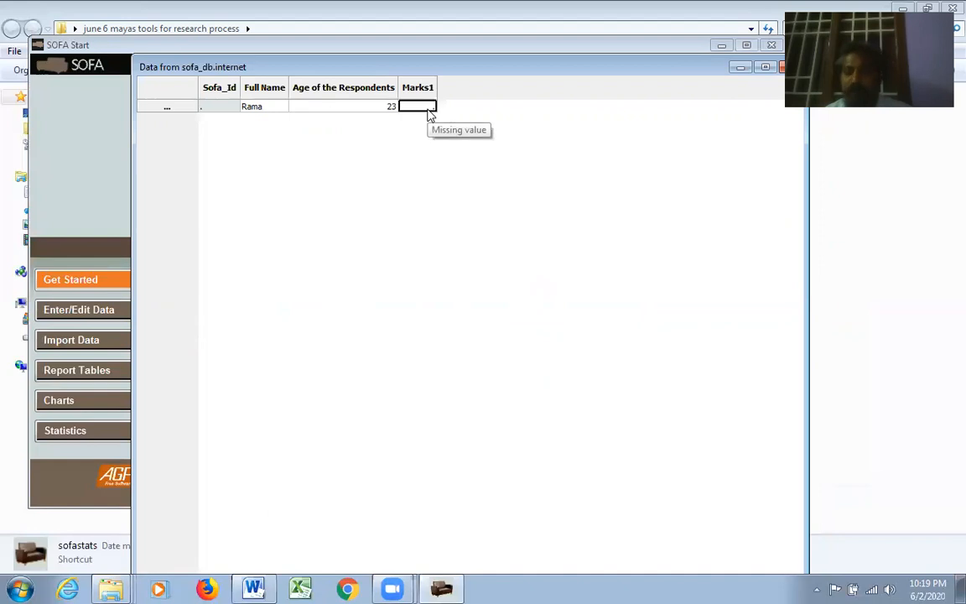
pyautogui.write('45')
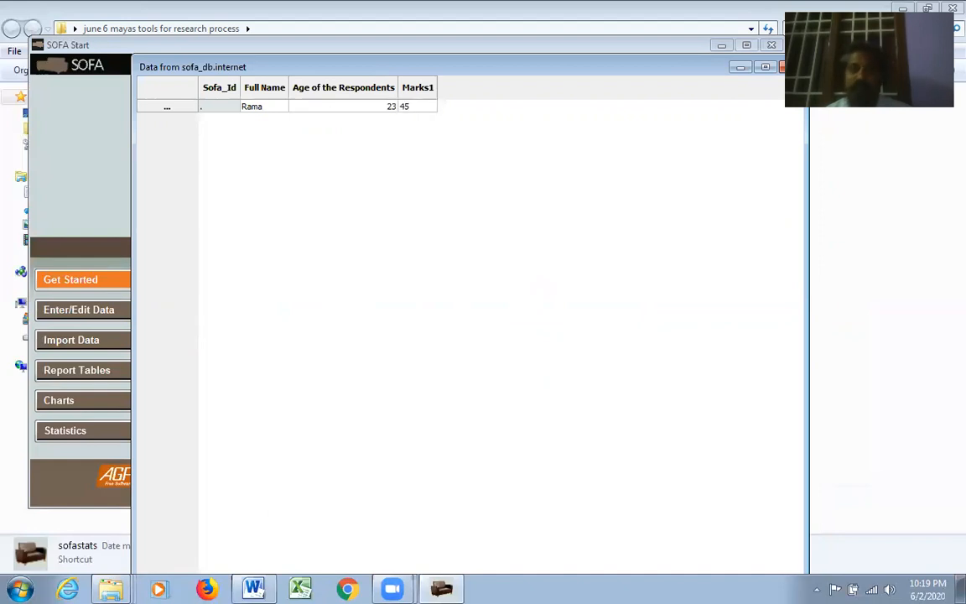
pyautogui.press('Tab')
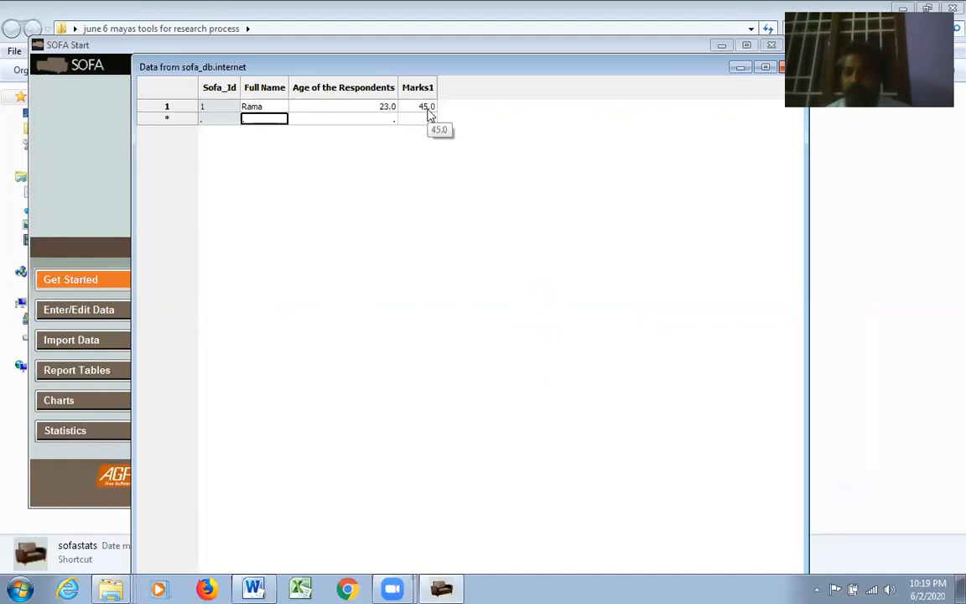
# Enter the second record with the respondent's name, age 34 and Marks1 of 70
pyautogui.write('Kanda')
pyautogui.press('Tab')
pyautogui.write('34')
pyautogui.press('Tab')
pyautogui.write('70')
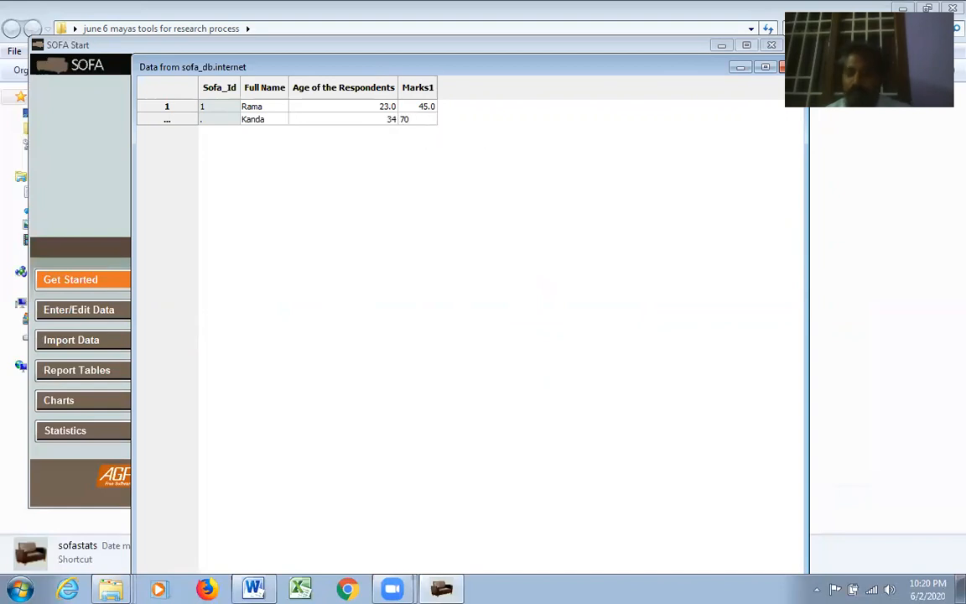
pyautogui.press('Tab')
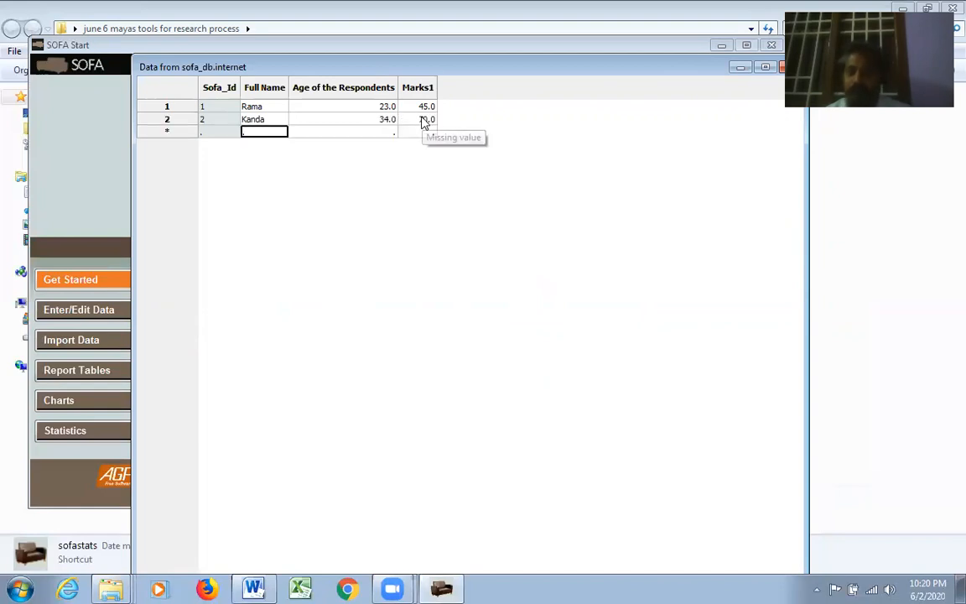
# Enter the third record with the respondent's name, age 35 and Marks1 of 90
pyautogui.write('Suba')
pyautogui.press('Tab')
pyautogui.write('35')
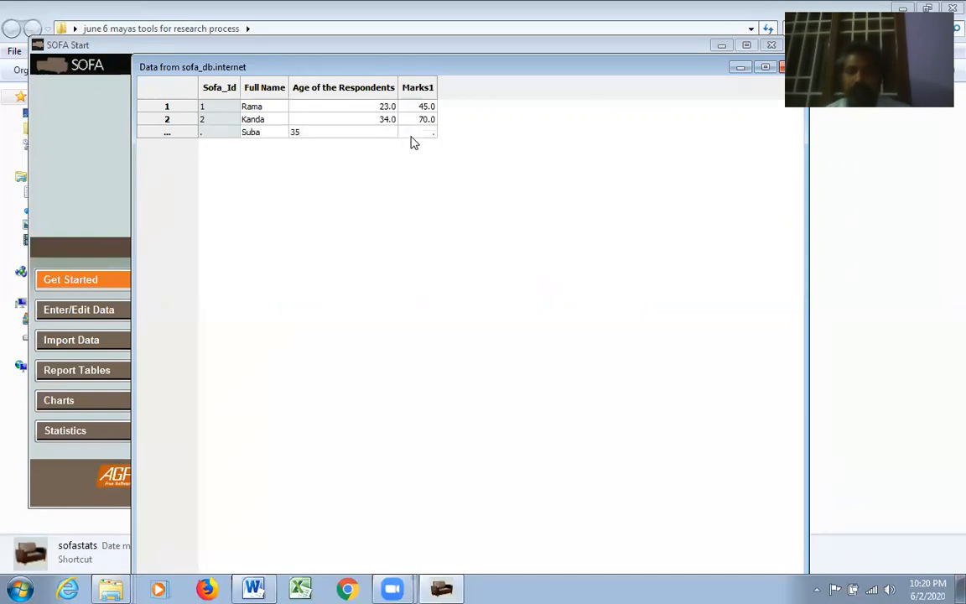
pyautogui.click(417, 134)
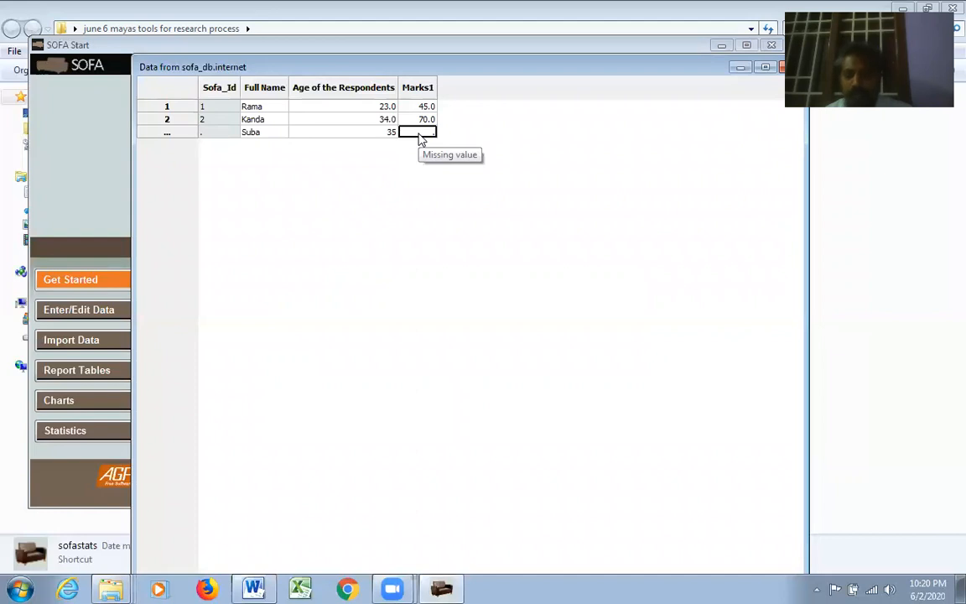
pyautogui.write('90')
pyautogui.press('Tab')
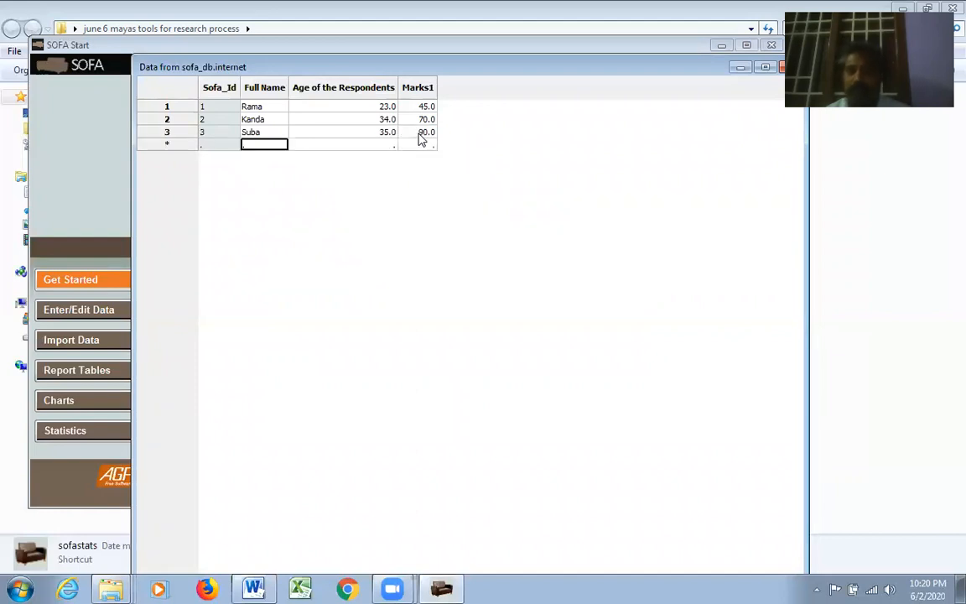
# Enter the fourth record with the respondent's name, age 37 and Marks1 of 79
pyautogui.write('aruj')
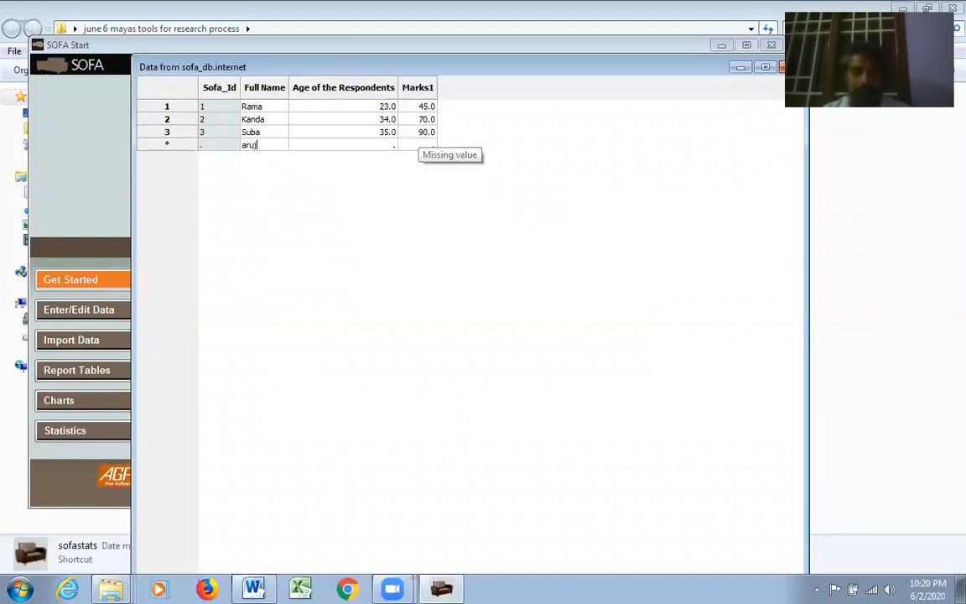
pyautogui.write('mugam')
pyautogui.press('Tab')
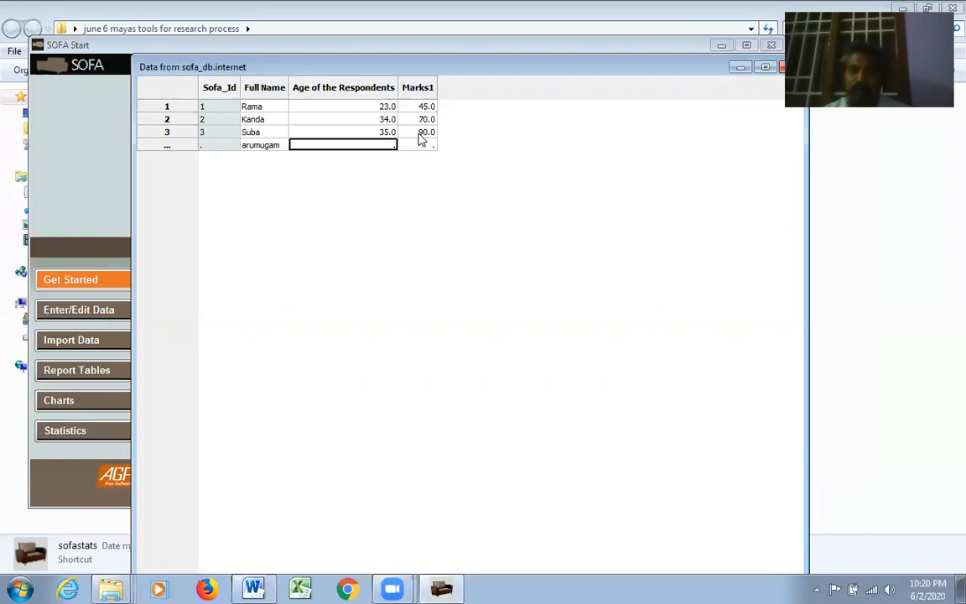
pyautogui.write('37')
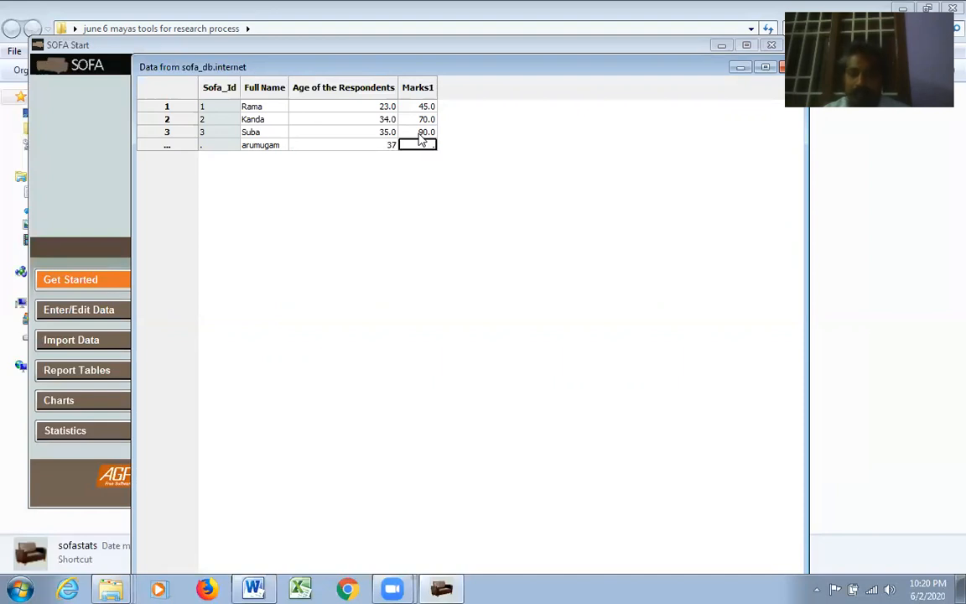
pyautogui.write('9')
pyautogui.press('Tab')
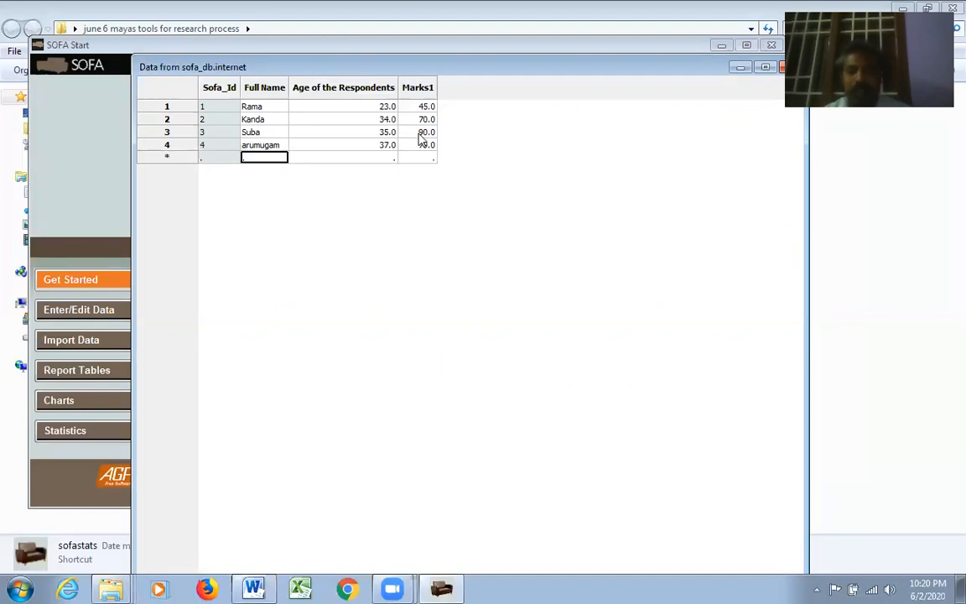
# Enter the fifth record with the respondent's name, age 40 and Marks1 of 75, and close the data table and the project's data dialog
pyautogui.press('Tab')
pyautogui.hotkey('shift', 'Tab')
pyautogui.write('aravind')
pyautogui.press('Tab')
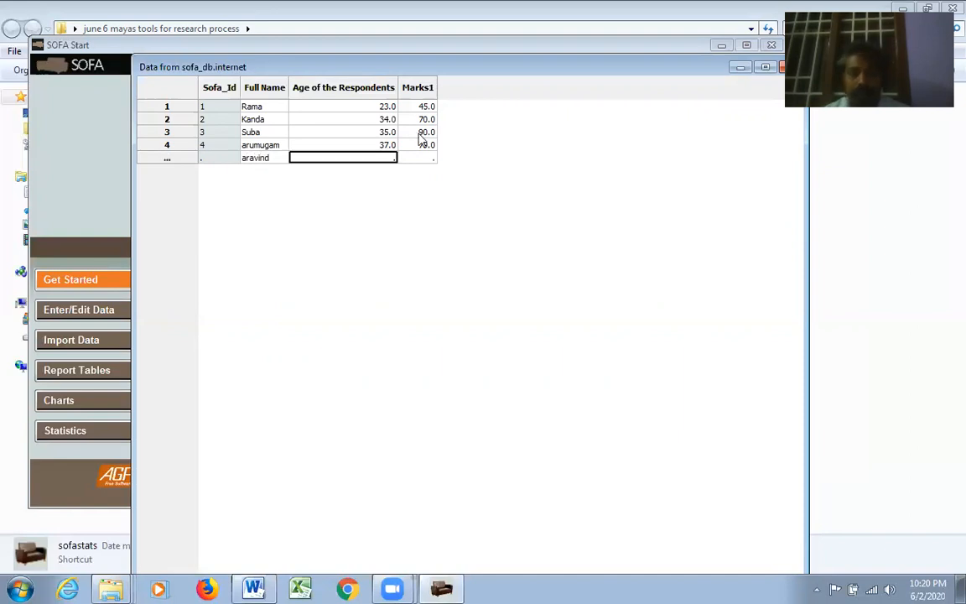
pyautogui.write('40')
pyautogui.press('Tab')
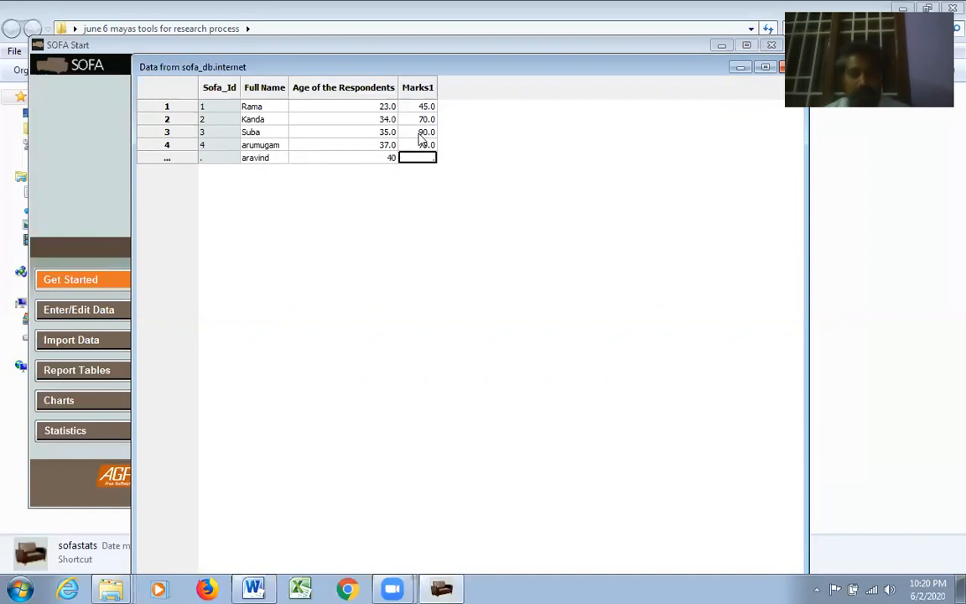
pyautogui.write('8')
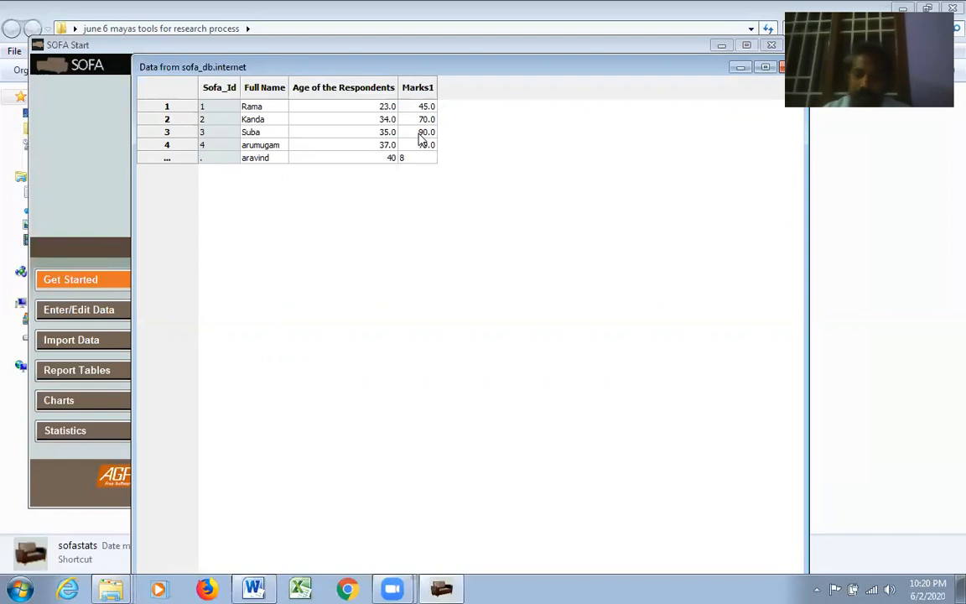
pyautogui.write('75')
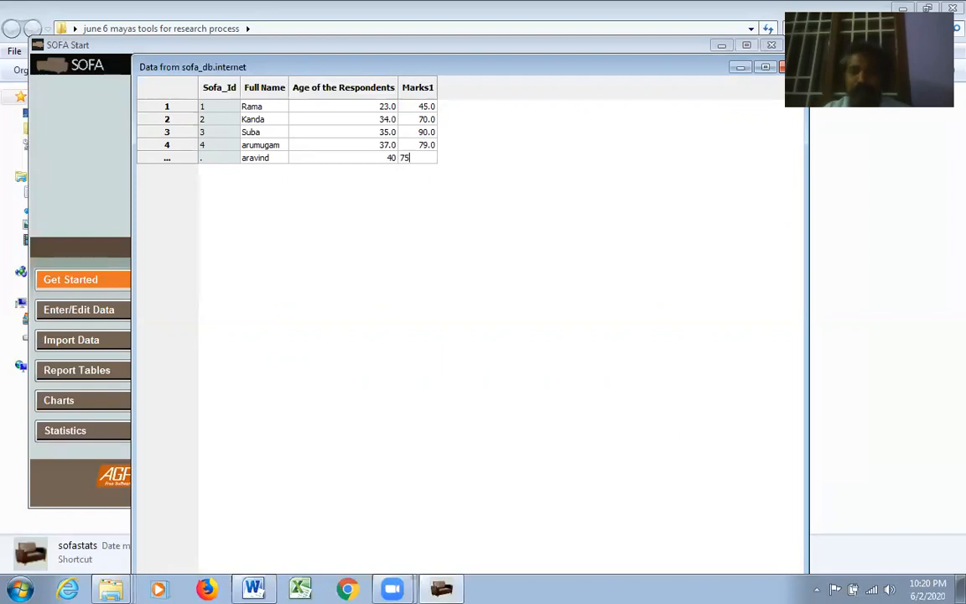
pyautogui.press('Tab')
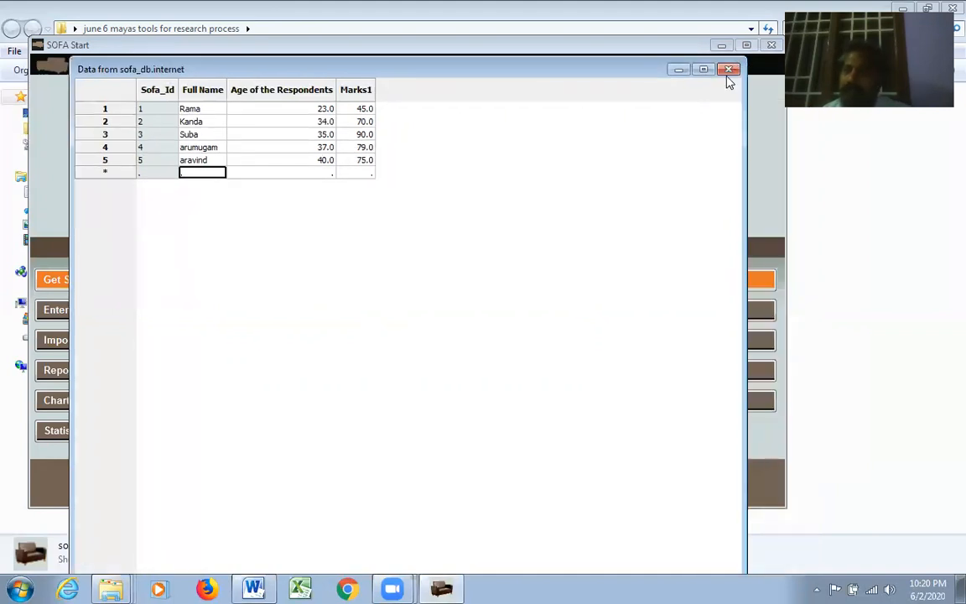
pyautogui.click(729, 70)
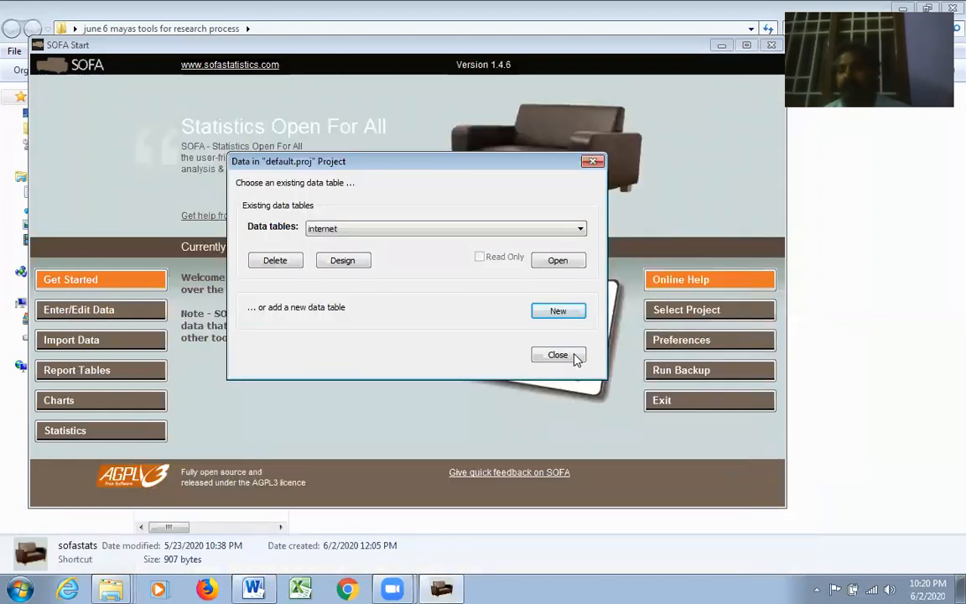
pyautogui.click(572, 356)
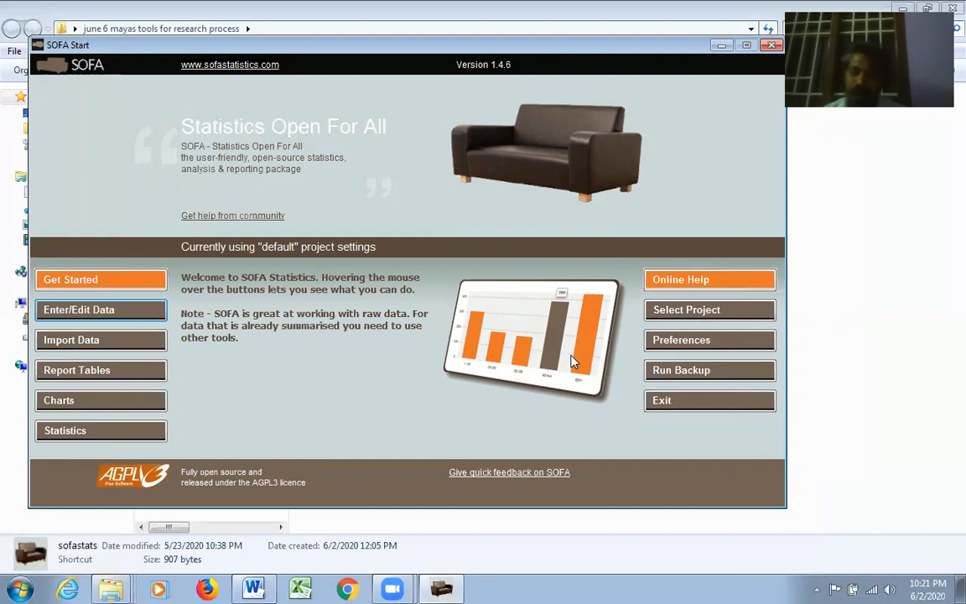
# Select the existing internet data table in the default project and open its design for editing
pyautogui.click(110, 315)
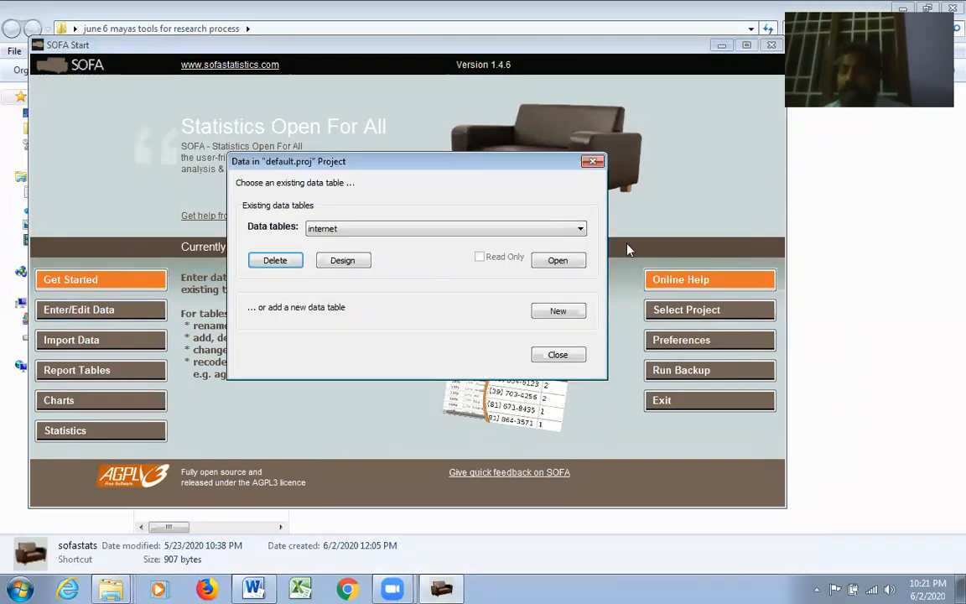
pyautogui.click(579, 228)
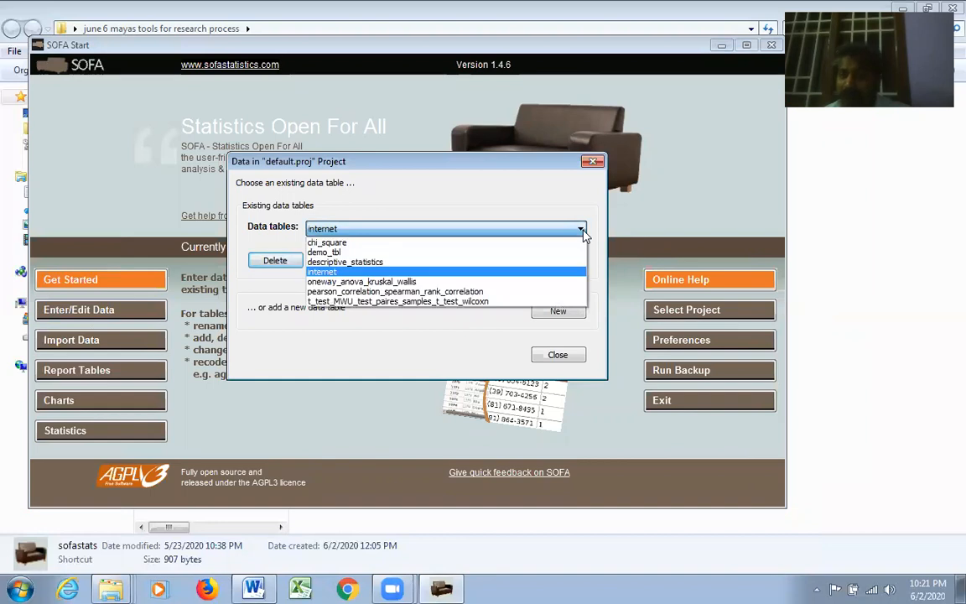
pyautogui.click(349, 273)
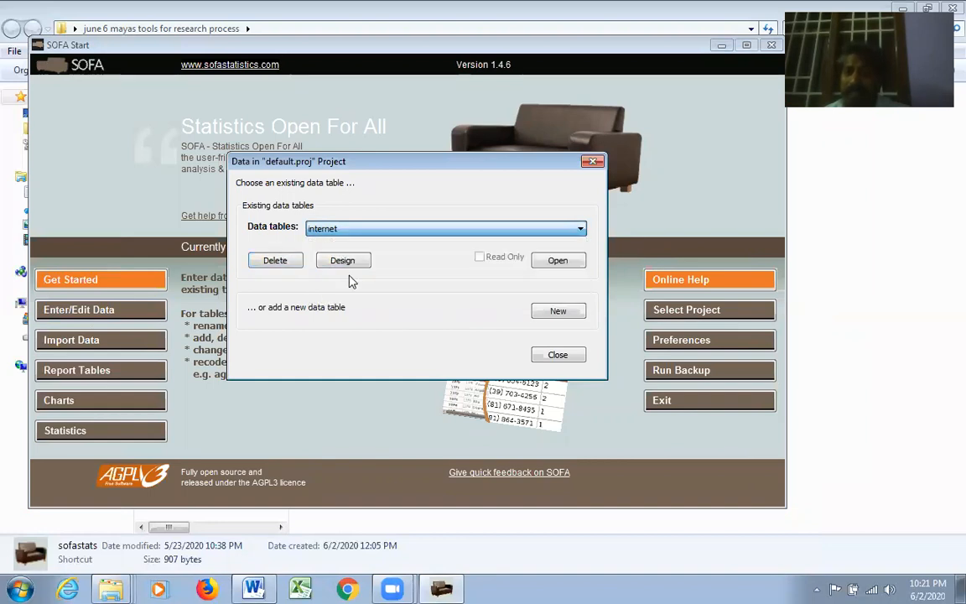
pyautogui.click(581, 228)
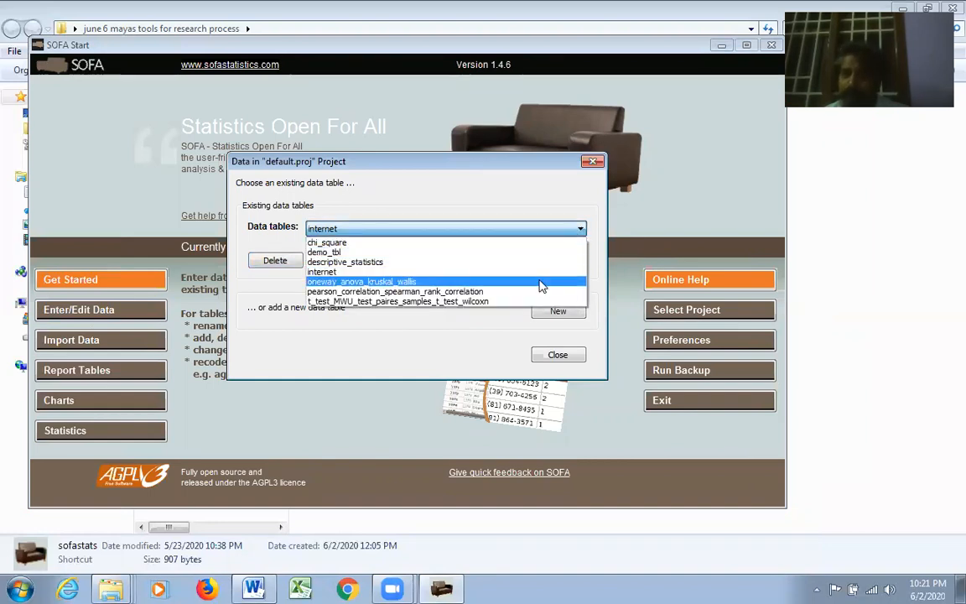
pyautogui.click(521, 272)
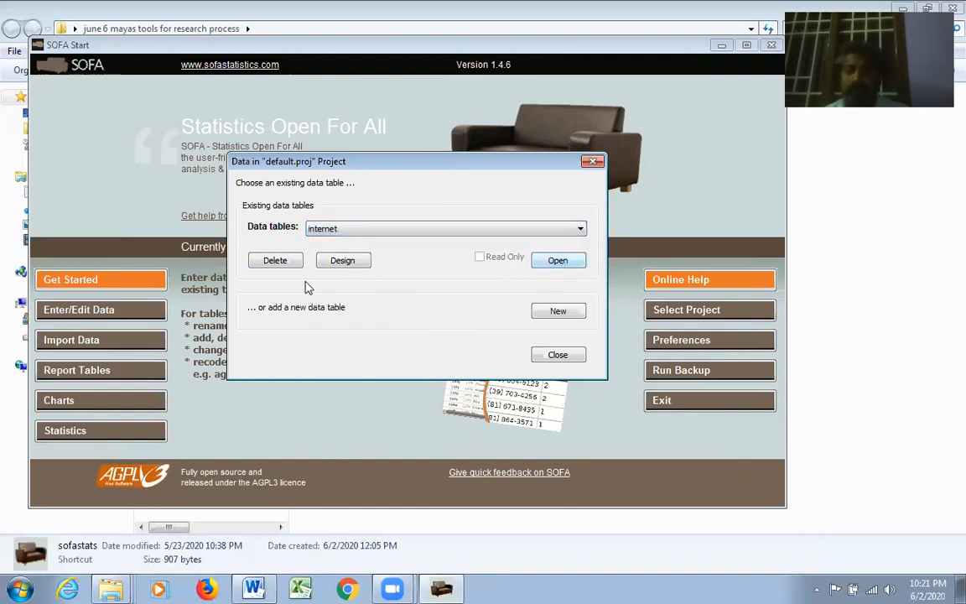
pyautogui.click(351, 265)
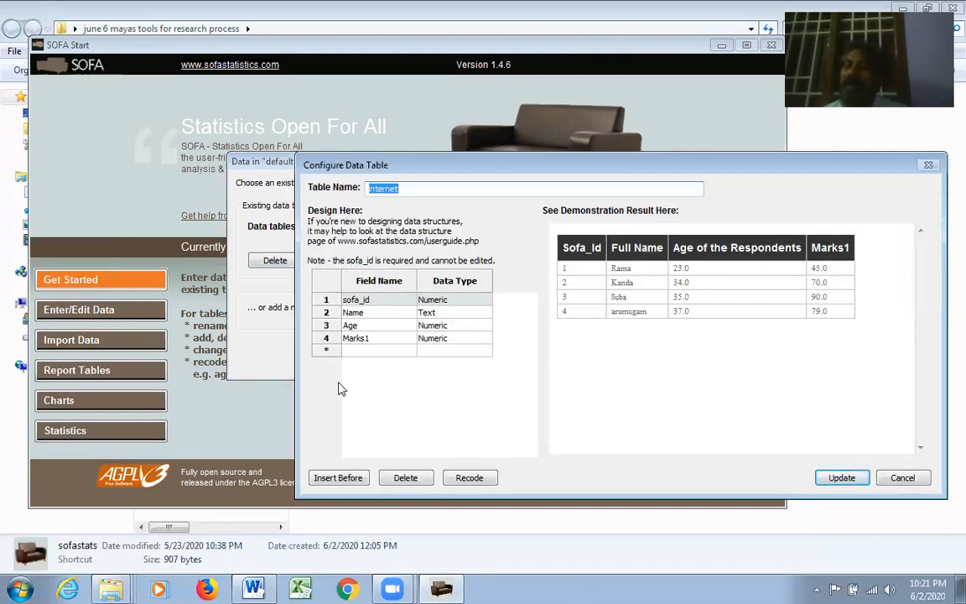
# Add a Numeric field named Gender to the internet table's design and update the table
pyautogui.click(353, 352)
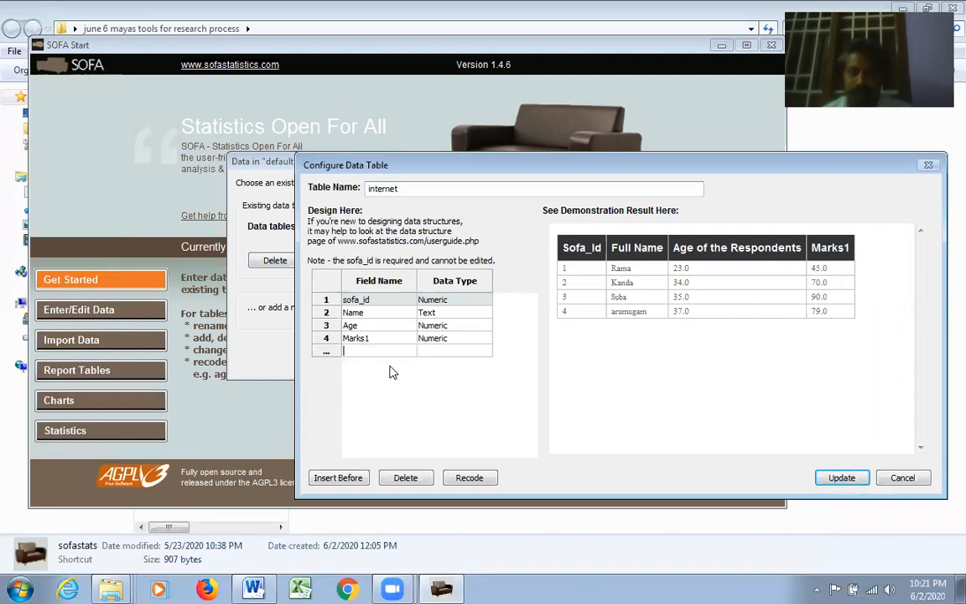
pyautogui.write('Gender')
pyautogui.press('Tab')
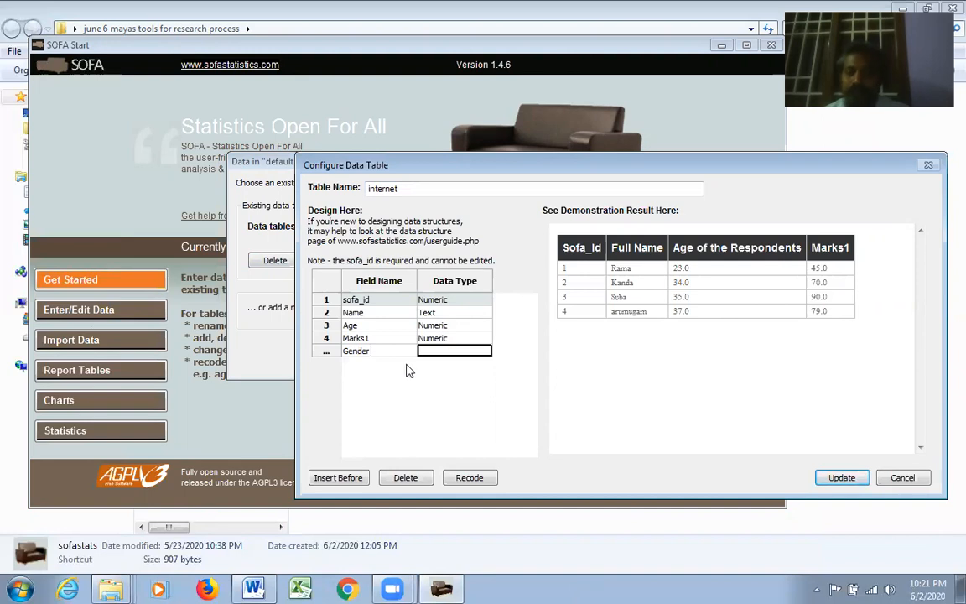
pyautogui.click(483, 351)
pyautogui.click(466, 352)
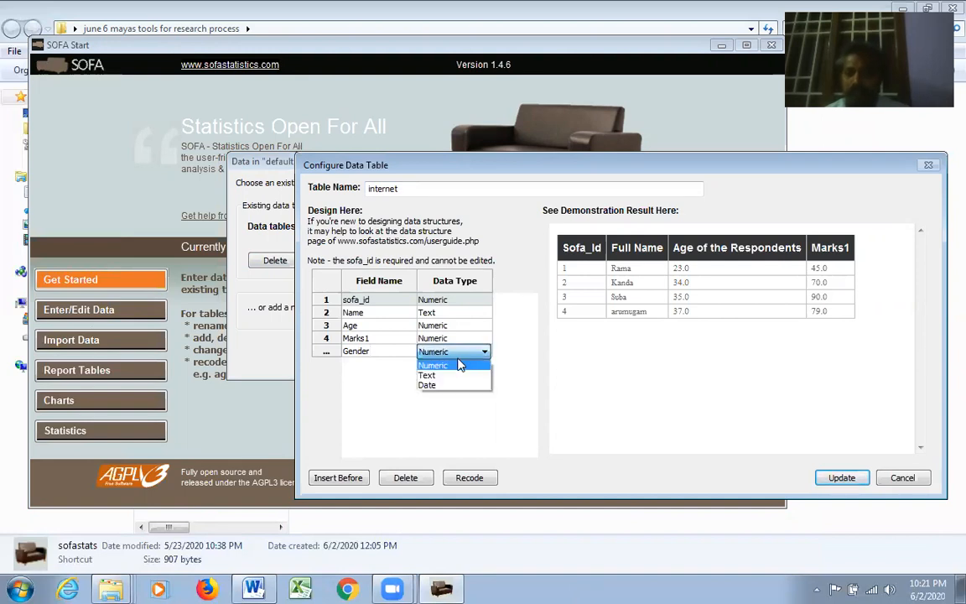
pyautogui.click(458, 366)
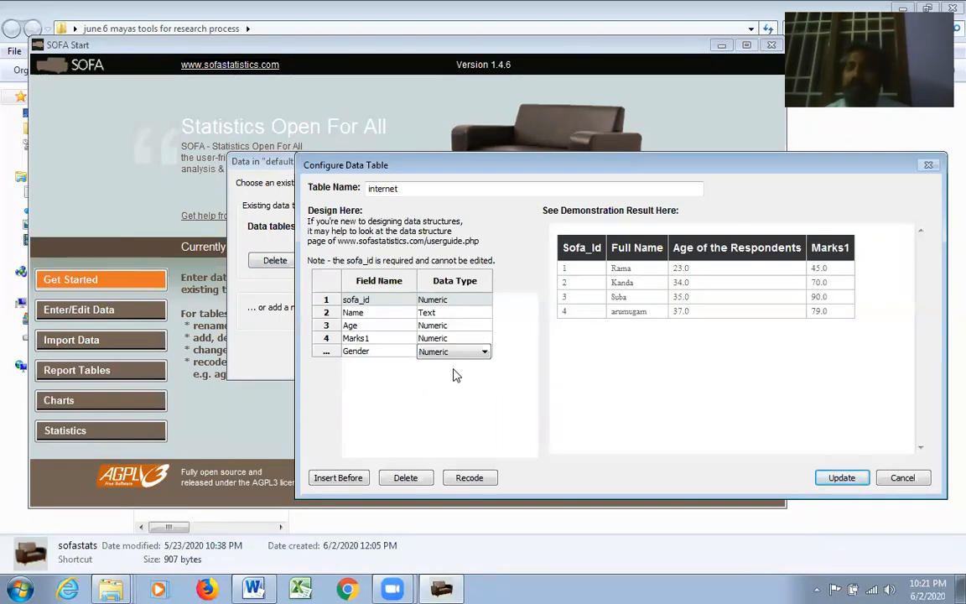
pyautogui.press('Return')
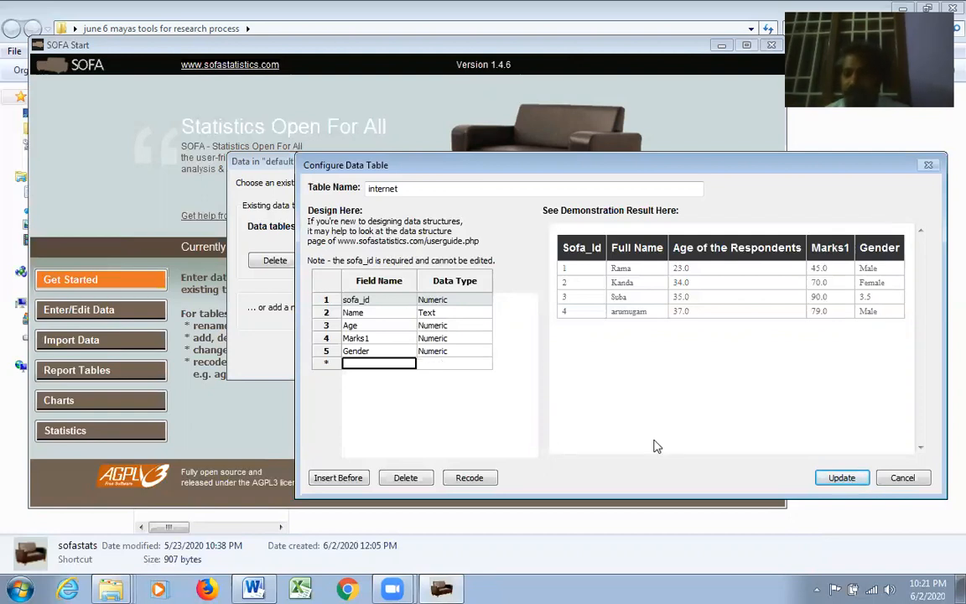
pyautogui.click(860, 479)
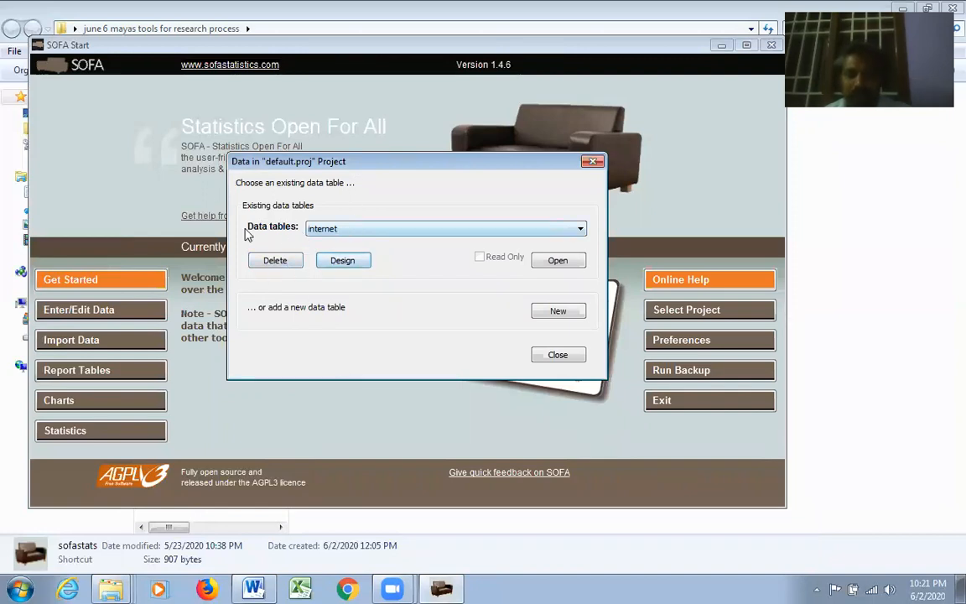
# Open the internet table's data and save Gender's variable settings as Nominal, with value 1 labelled Male and 2 labelled Female
pyautogui.click(552, 261)
pyautogui.moveTo(616, 20); pyautogui.dragTo(613, 90)
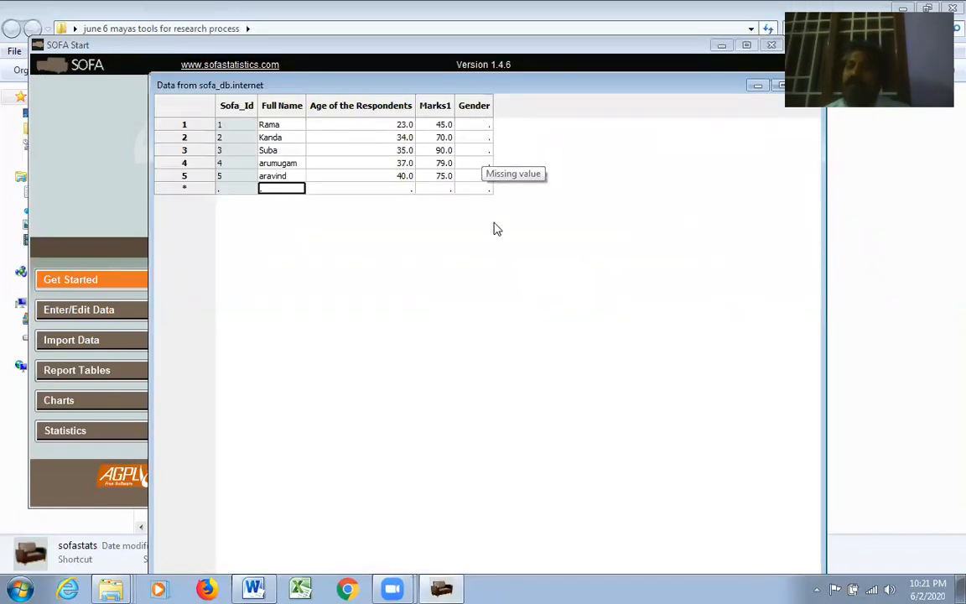
pyautogui.click(474, 126)
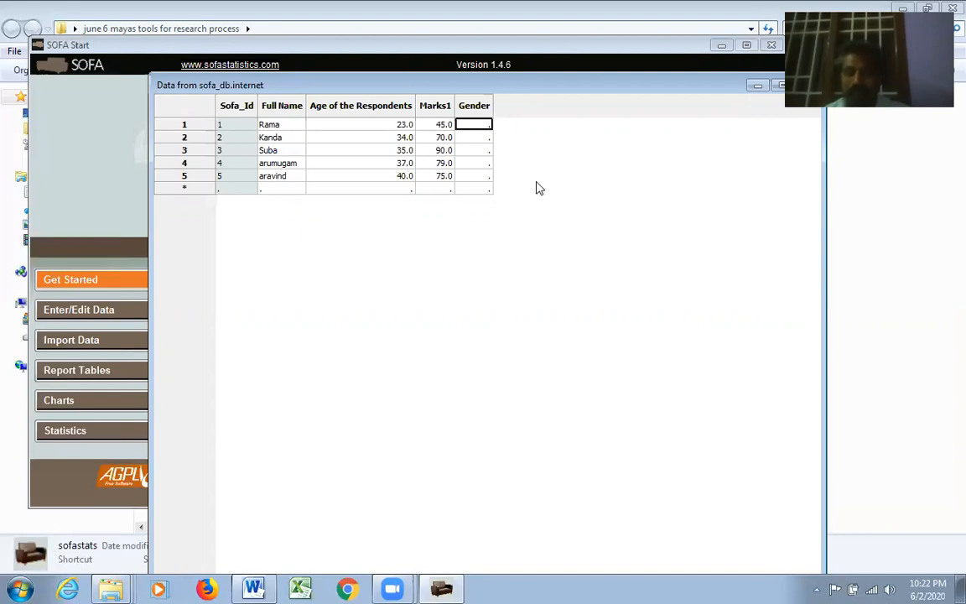
pyautogui.rightClick(473, 111)
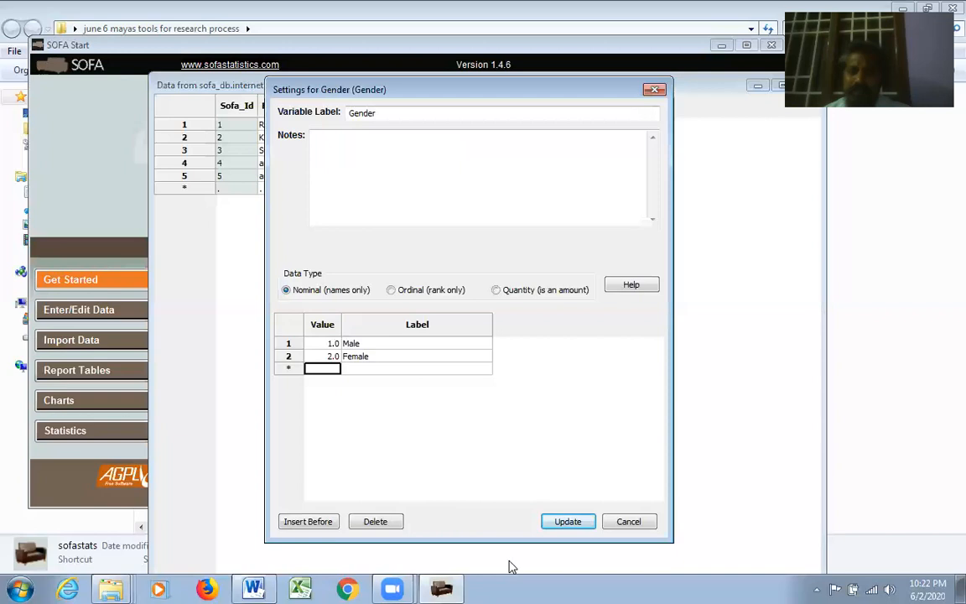
pyautogui.click(569, 522)
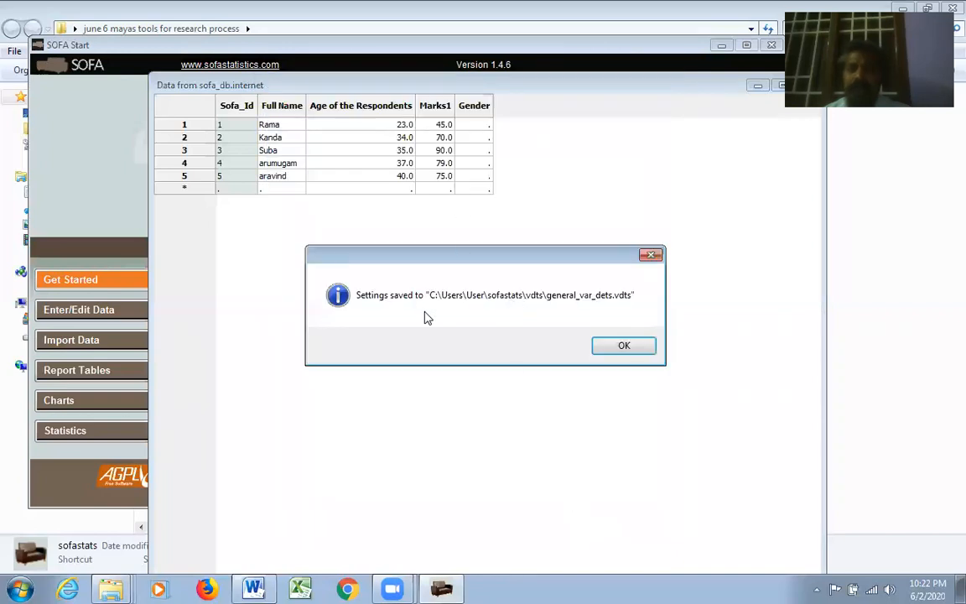
pyautogui.click(647, 348)
# Enter the Gender code 1 for both the first and second records
pyautogui.write('1')
pyautogui.press('Return')
pyautogui.press('Right')
pyautogui.press('Right')
pyautogui.press('Right')
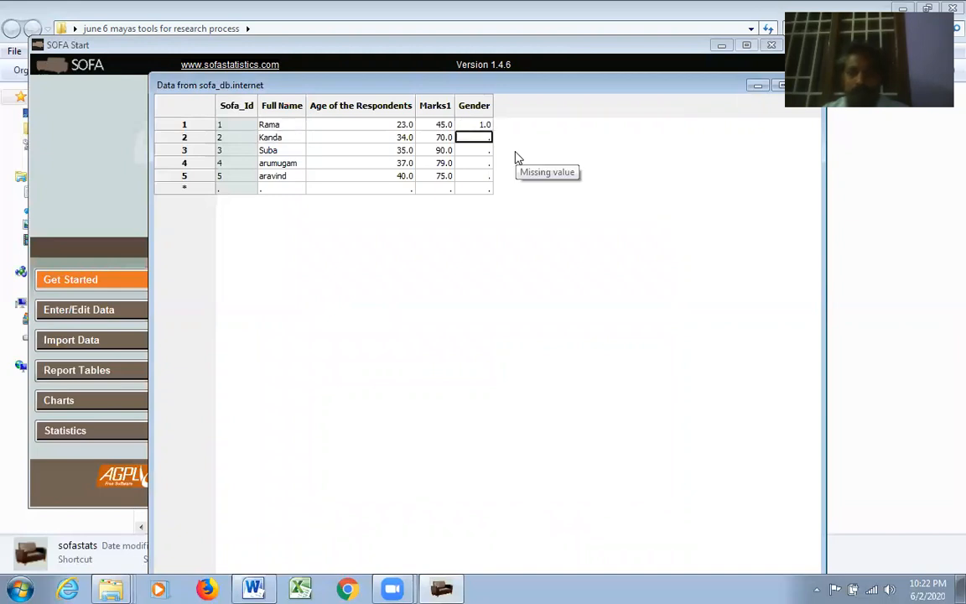
pyautogui.write('2')
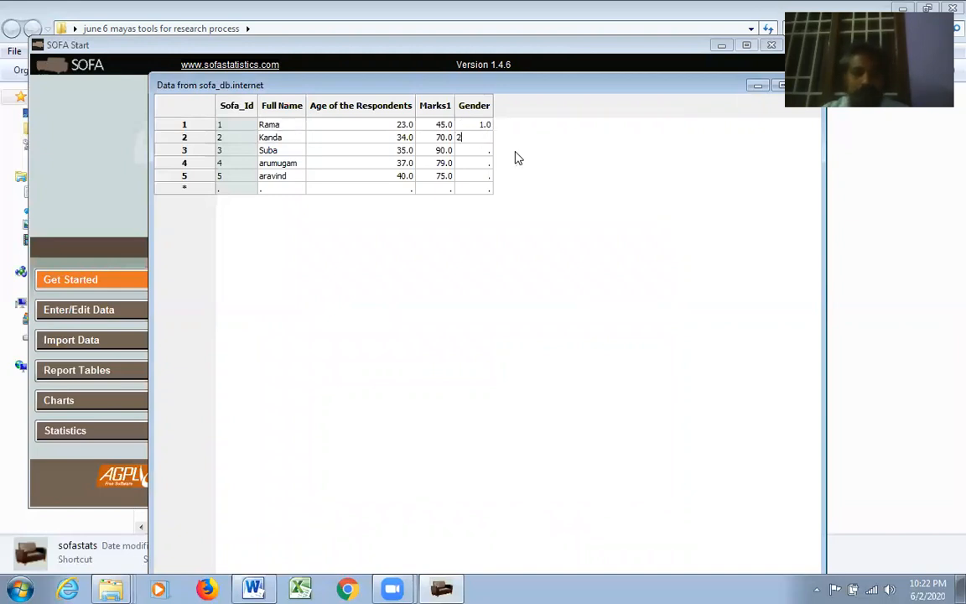
pyautogui.write('1')
pyautogui.press('Return')
# Enter the Gender code 2 for the third record and 1 for the fourth record
pyautogui.press('Right')
pyautogui.press('Right')
pyautogui.press('Right')
pyautogui.write('2')
pyautogui.press('Return')
pyautogui.press('Right')
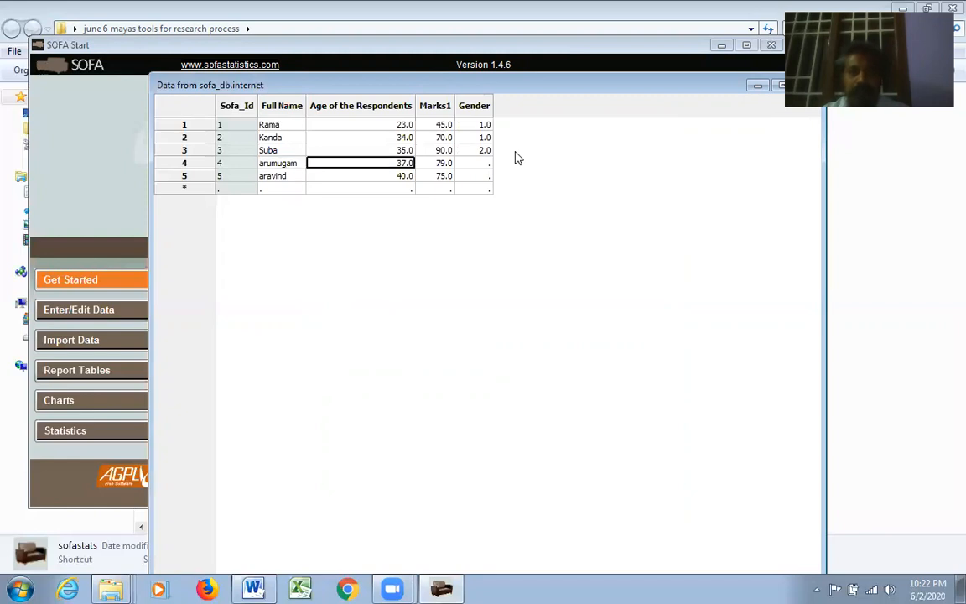
pyautogui.press('Right')
pyautogui.press('Right')
pyautogui.write('1')
pyautogui.press('Return')
# Enter the Gender code 1 for the fifth record, and close the data table and the project's data dialog
pyautogui.press('Right')
pyautogui.press('Right')
pyautogui.press('Right')
pyautogui.write('1')
pyautogui.press('Return')
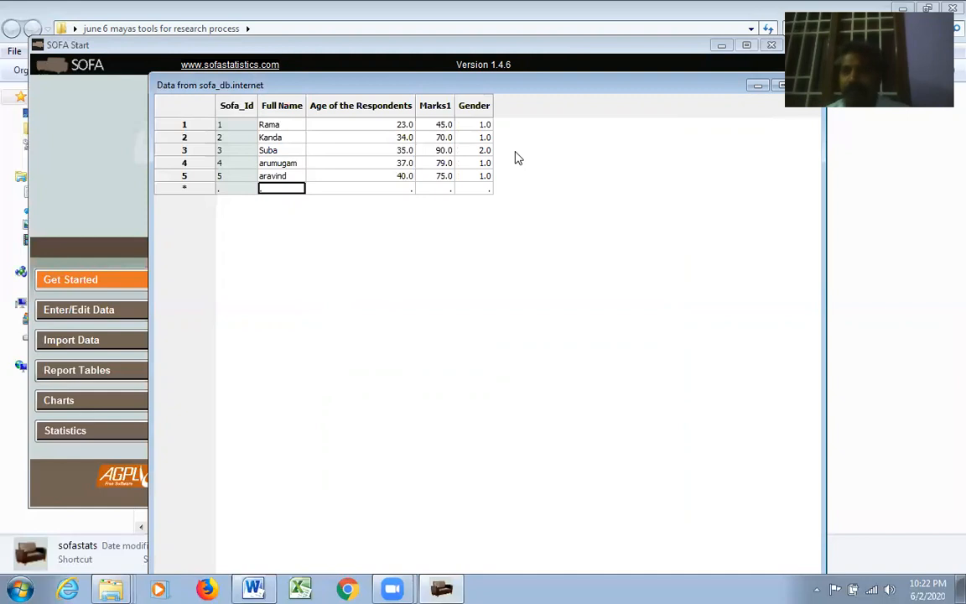
pyautogui.moveTo(644, 90); pyautogui.dragTo(574, 93)
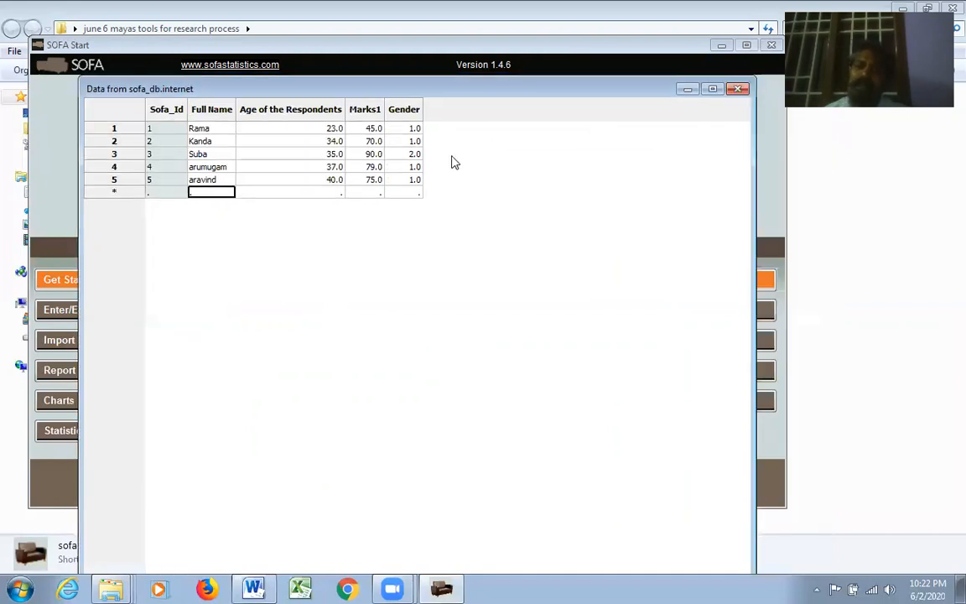
pyautogui.click(737, 88)
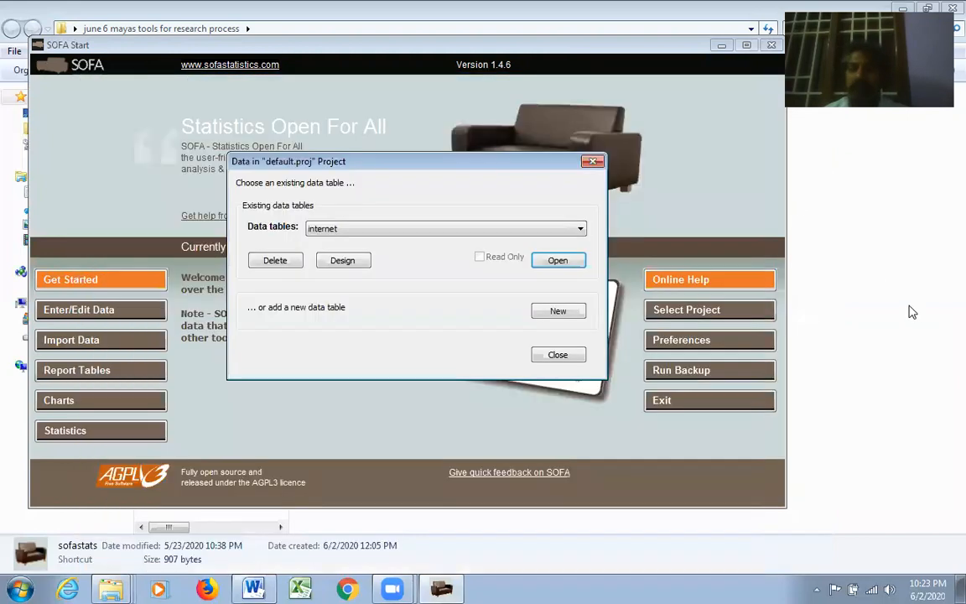
pyautogui.click(593, 161)
pyautogui.click(117, 311)
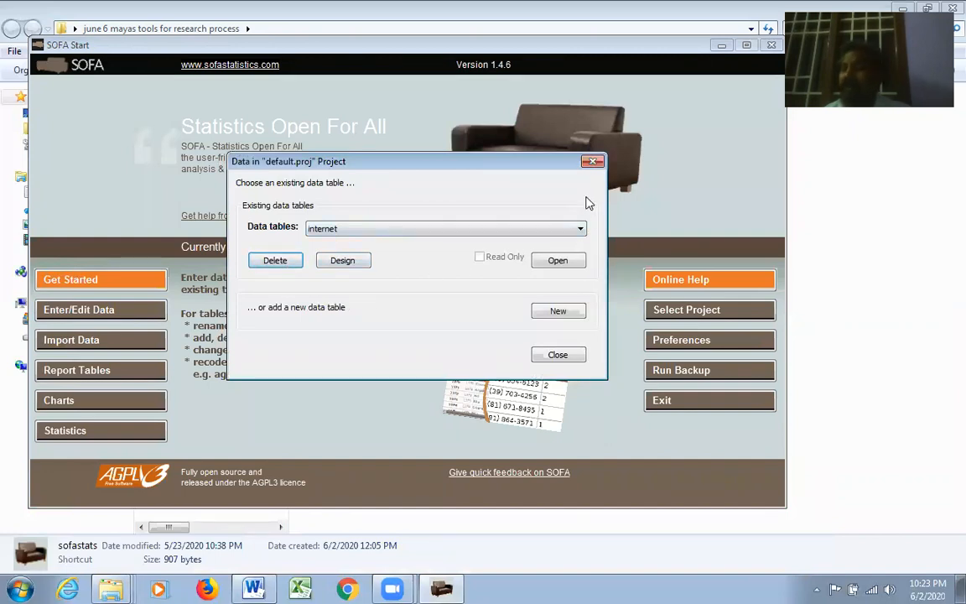
pyautogui.click(593, 161)
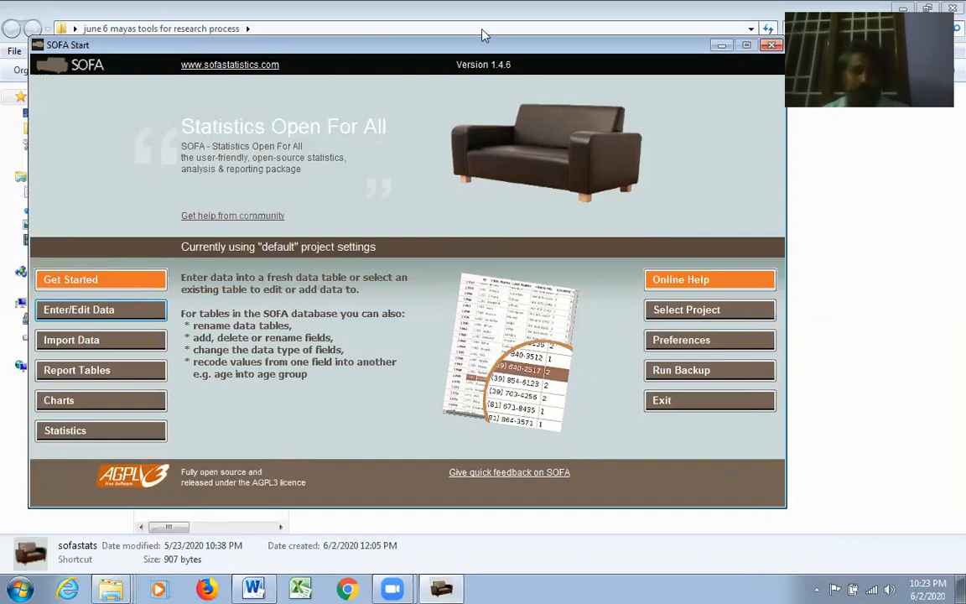
# Choose the spreadsheet "excel file to import" from the Desktop folder "june 6 mayas tools for research process" as the data import source
pyautogui.moveTo(61, 346)
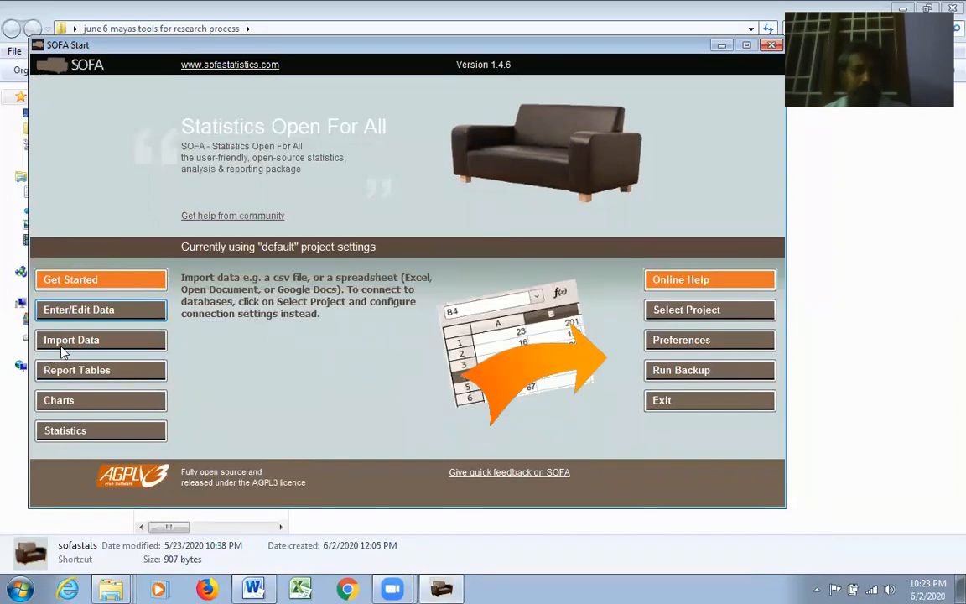
pyautogui.click(110, 339)
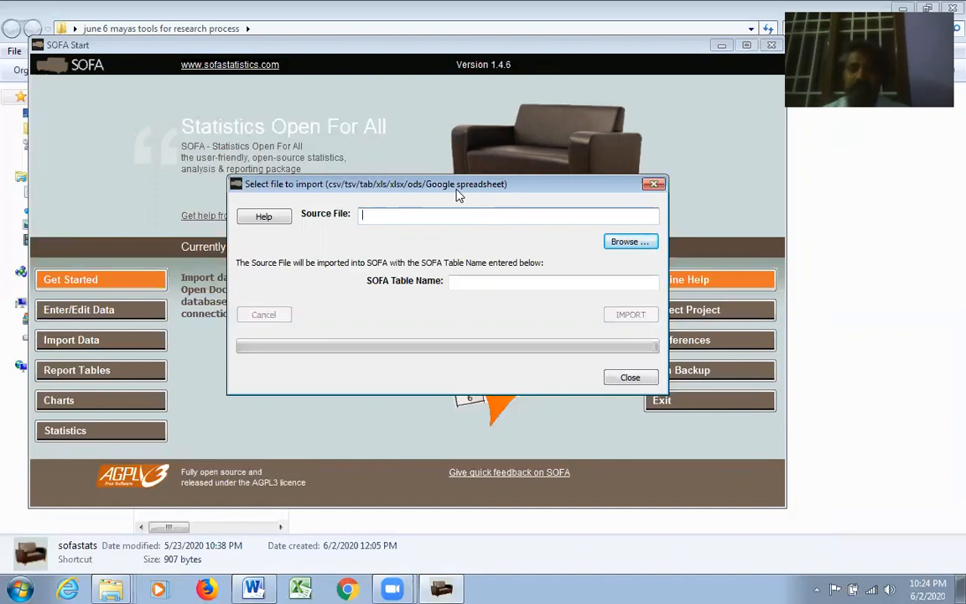
pyautogui.click(643, 246)
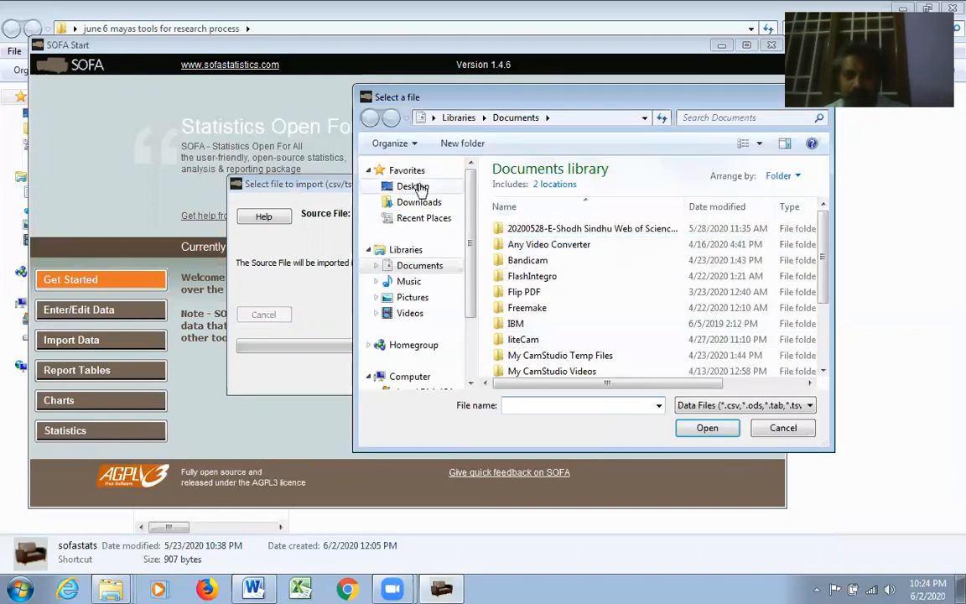
pyautogui.click(418, 186)
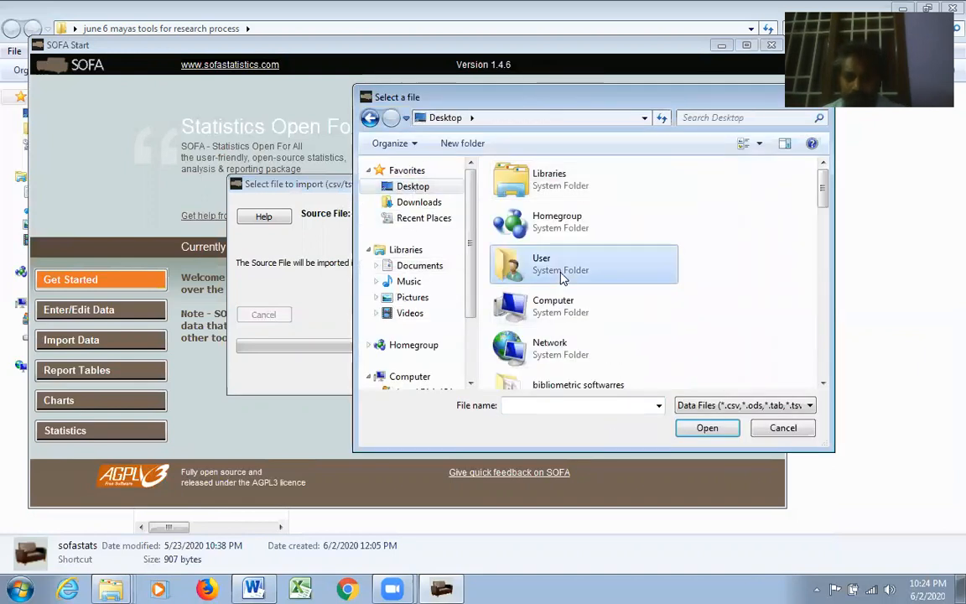
pyautogui.scroll(-5, 562, 276)
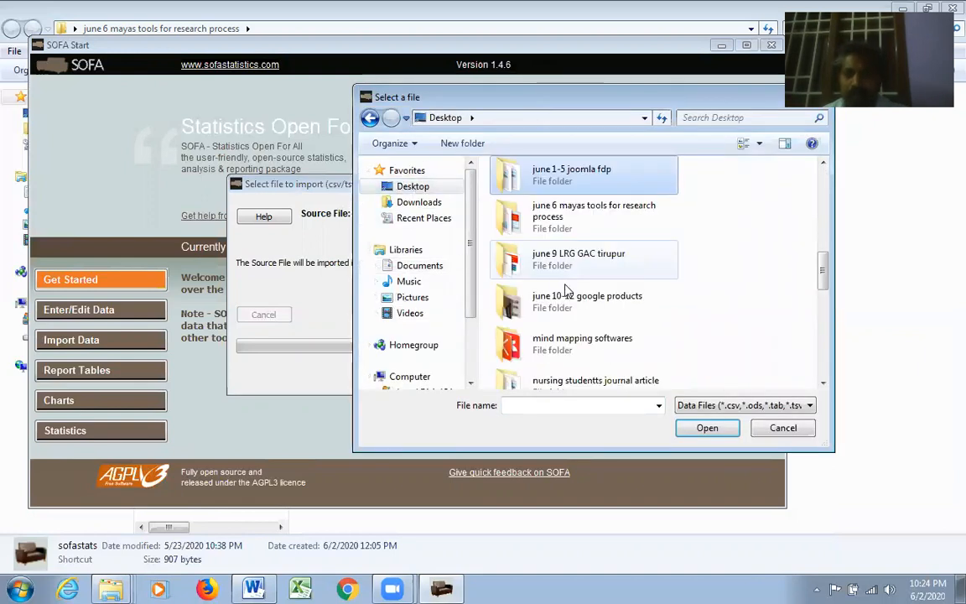
pyautogui.doubleClick(633, 219)
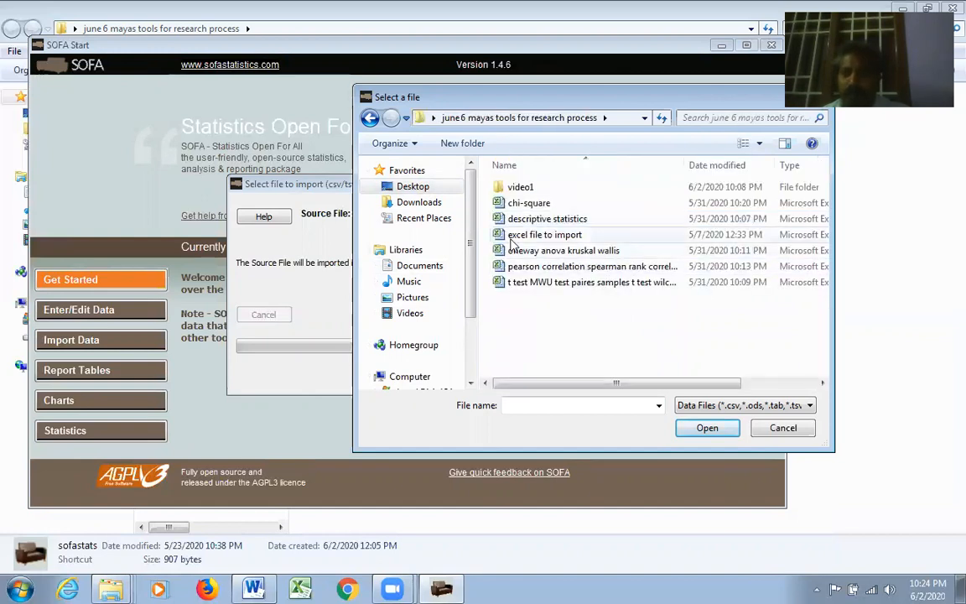
pyautogui.click(571, 240)
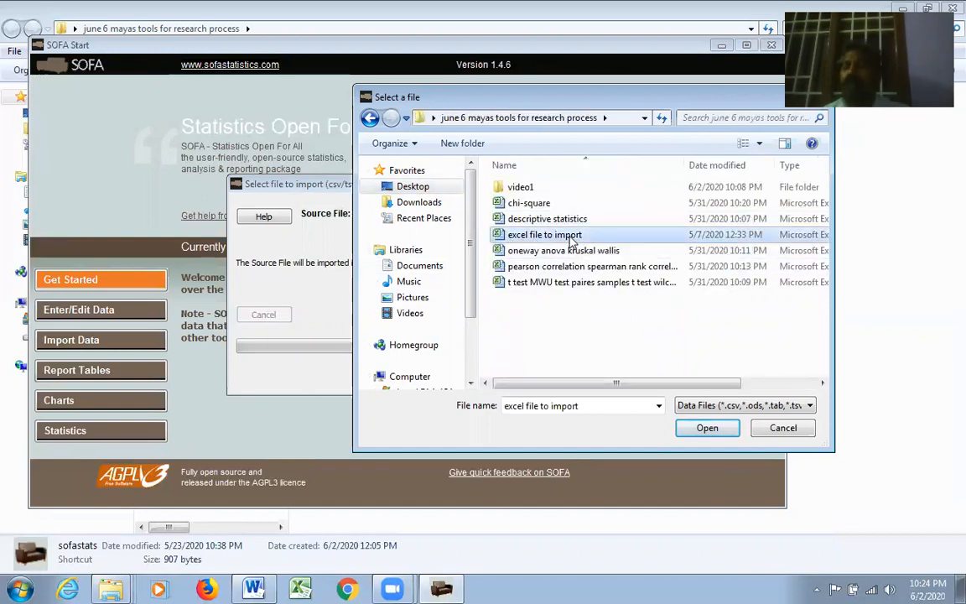
pyautogui.click(704, 429)
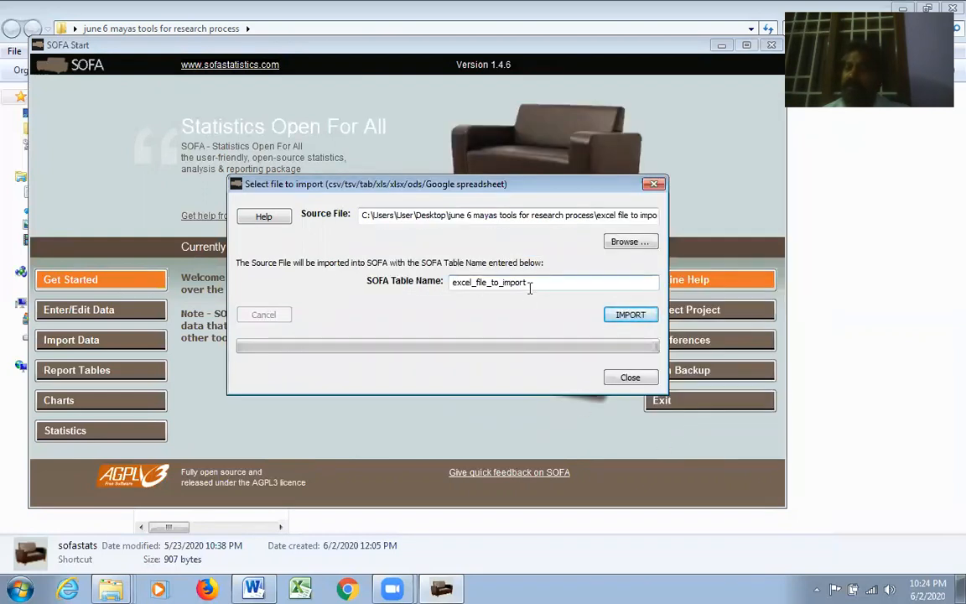
# Import the chosen spreadsheet into a data table, specifying that it has a header row
pyautogui.click(615, 319)
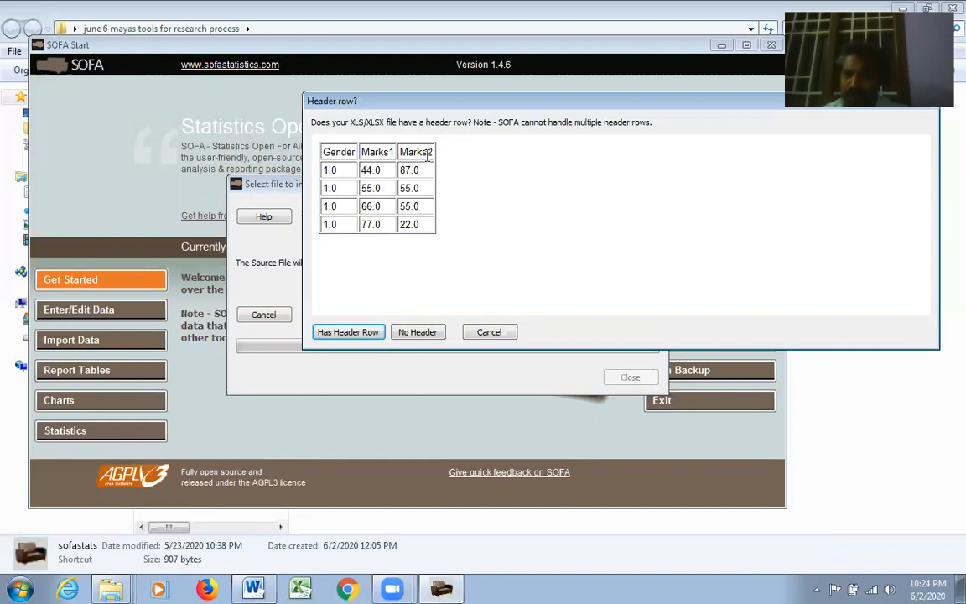
pyautogui.click(348, 332)
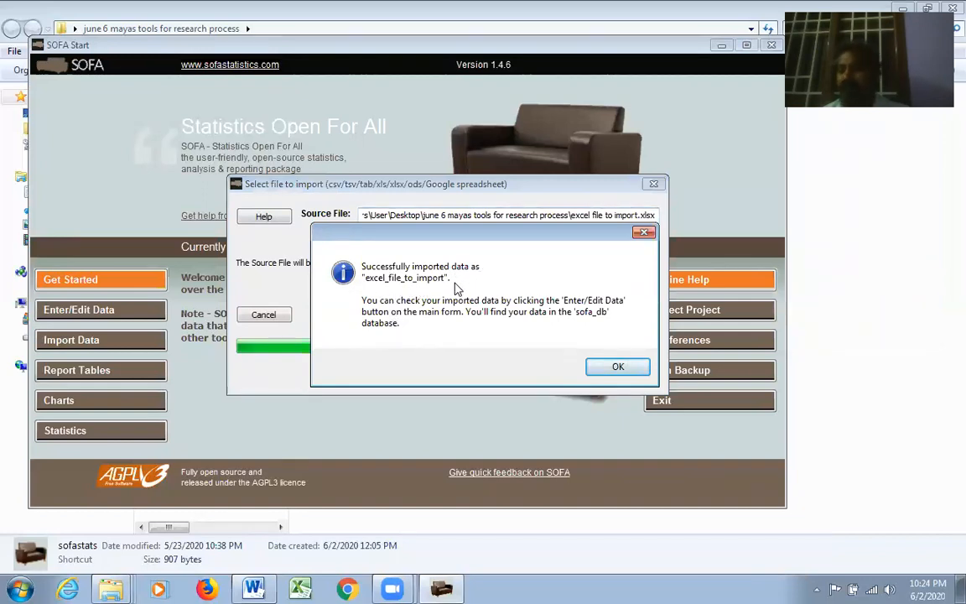
pyautogui.click(636, 369)
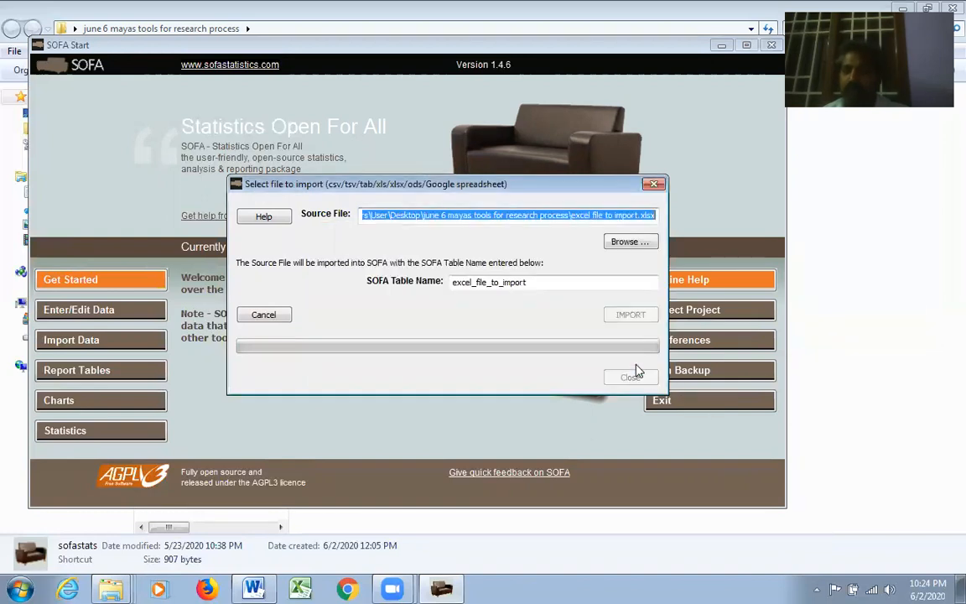
# Close the import dialog and open the excel_file_to_import table to examine its records, closing the table and the data dialog when done
pyautogui.click(629, 377)
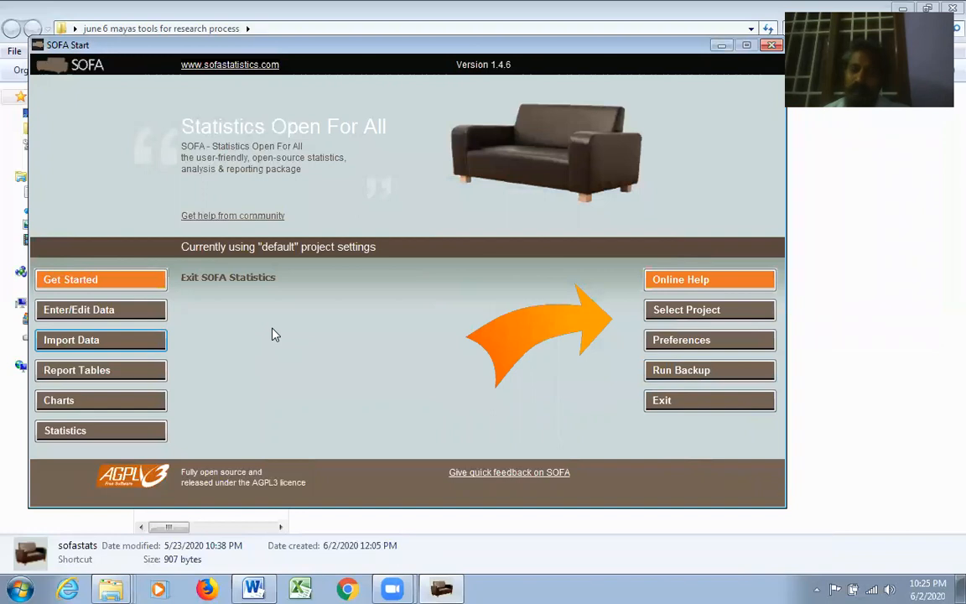
pyautogui.click(98, 312)
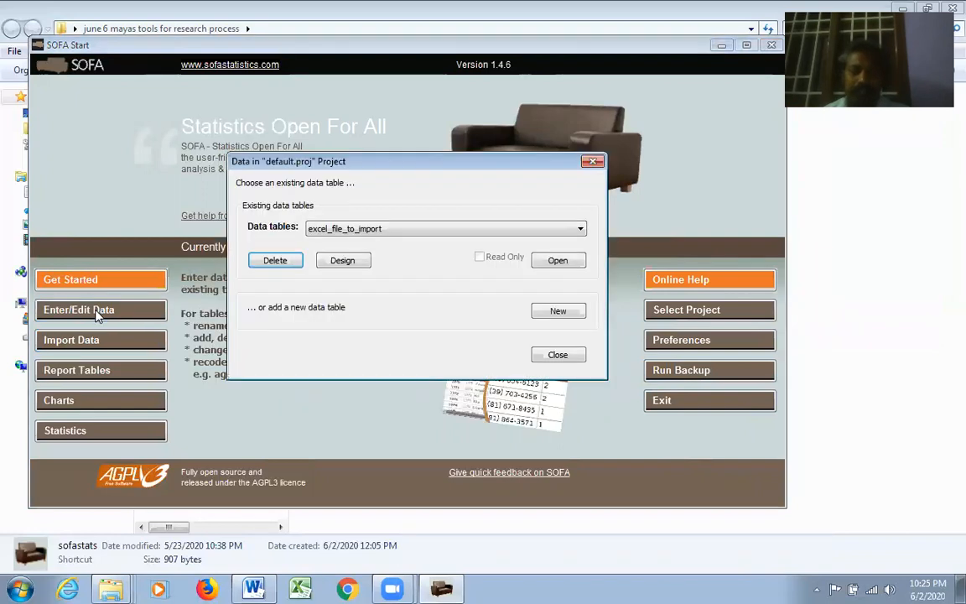
pyautogui.click(581, 230)
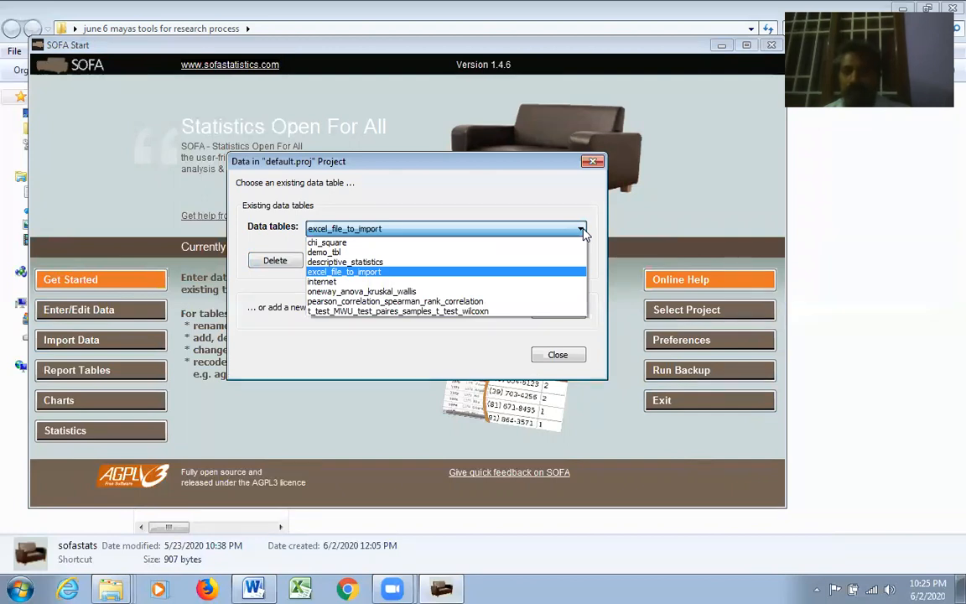
pyautogui.click(351, 273)
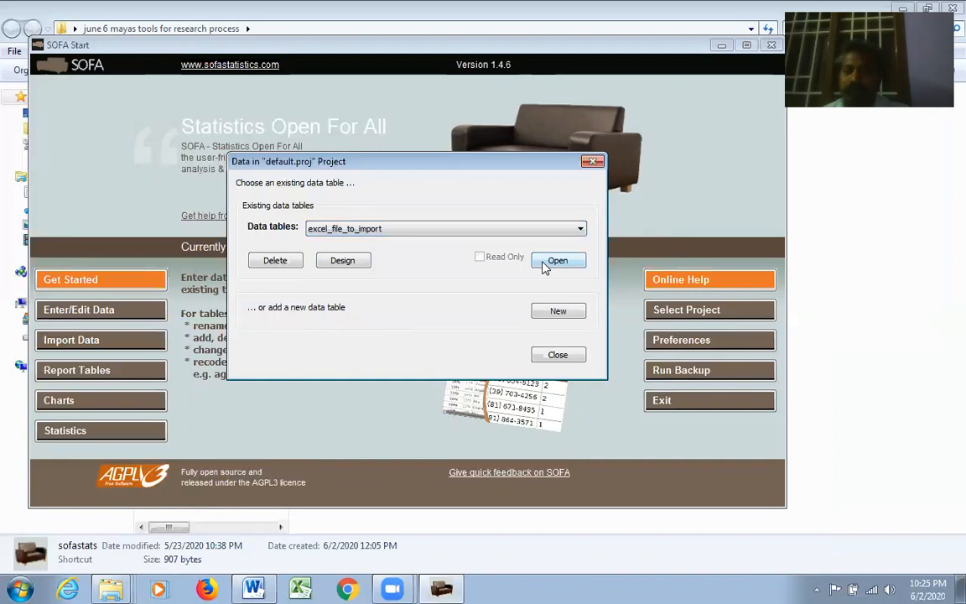
pyautogui.click(547, 264)
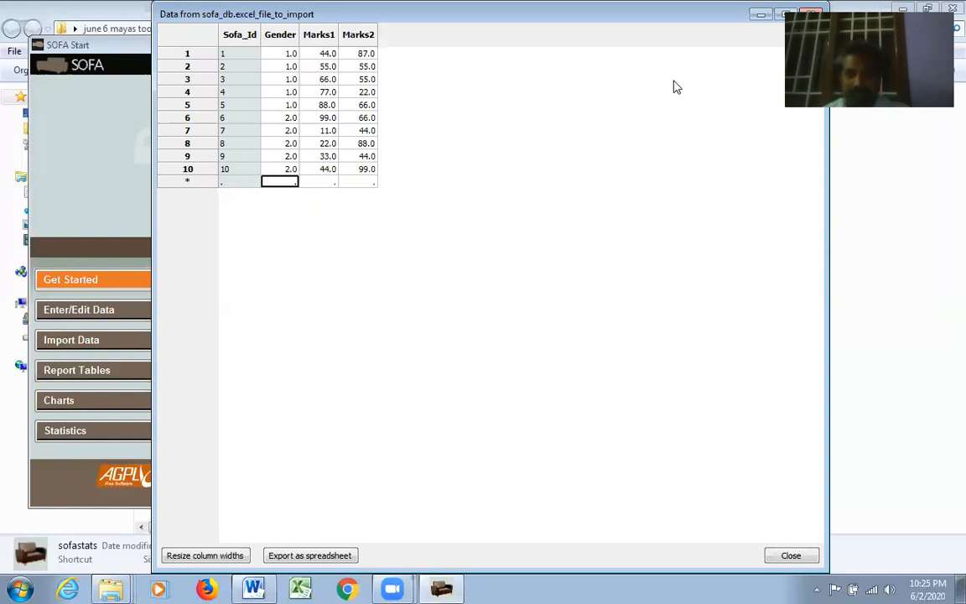
pyautogui.moveTo(684, 14); pyautogui.dragTo(638, 38)
pyautogui.click(751, 36)
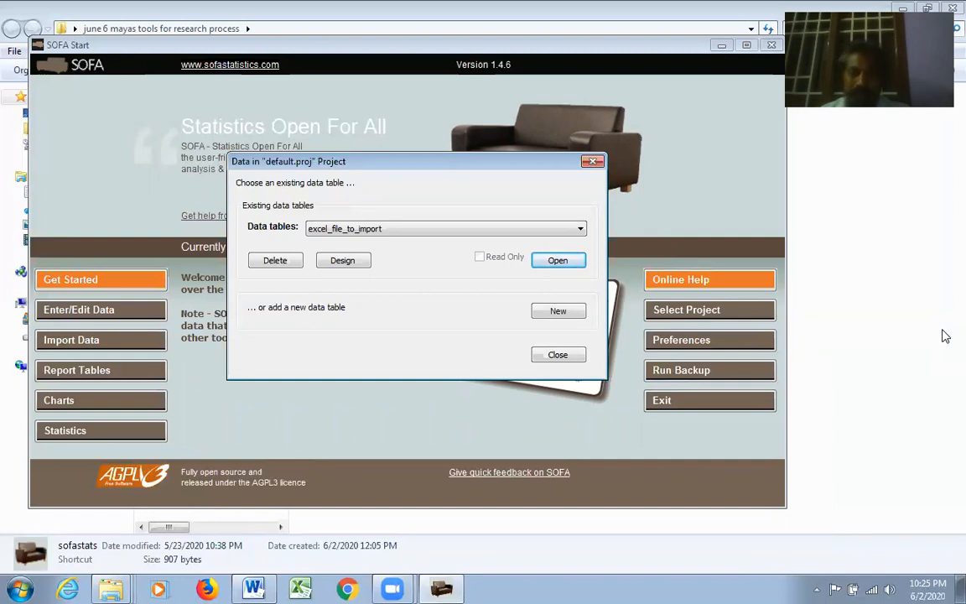
pyautogui.click(558, 355)
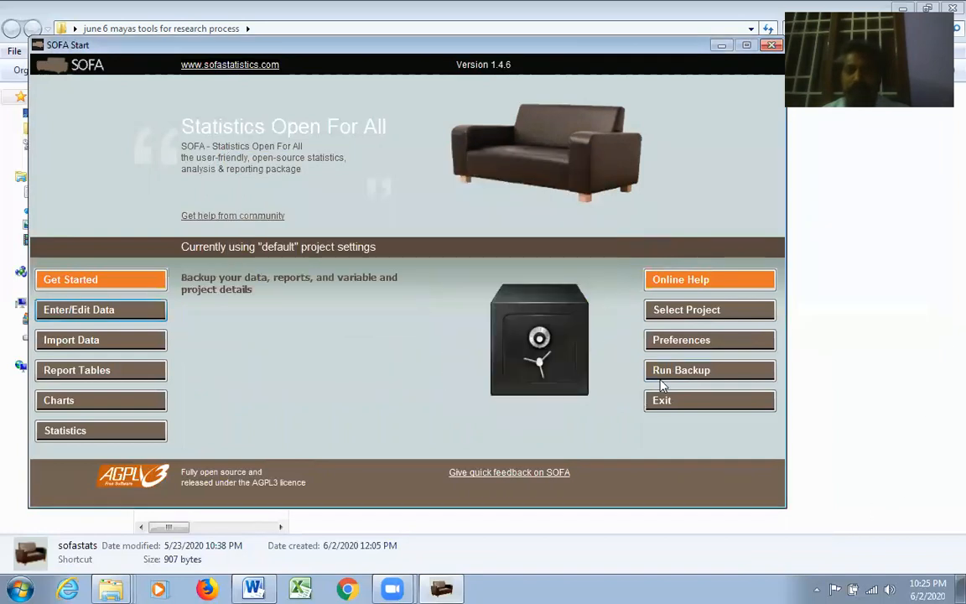
# Start a report table with descriptive_statistics as its data source
pyautogui.click(99, 370)
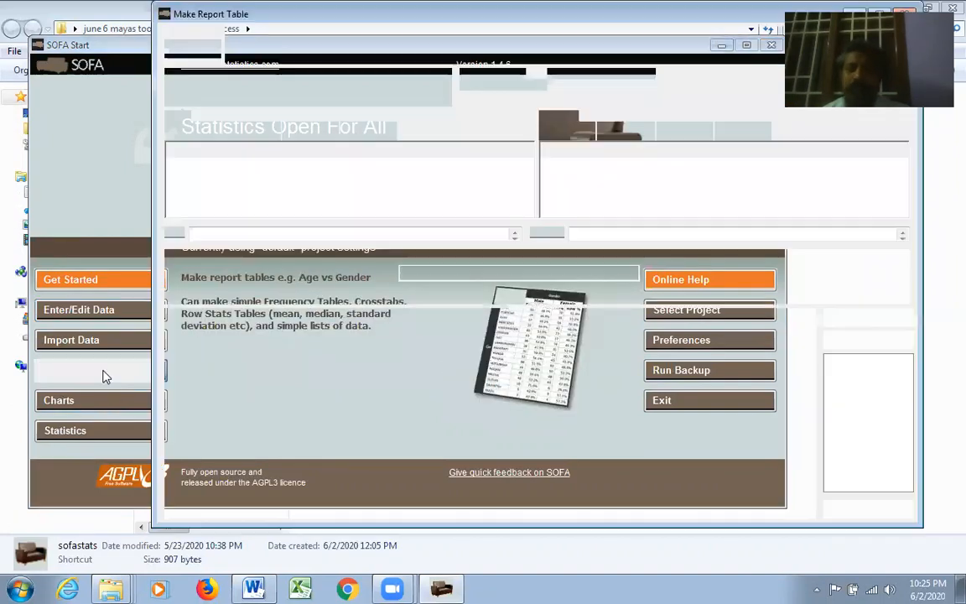
pyautogui.moveTo(781, 16); pyautogui.dragTo(676, 41)
pyautogui.click(300, 71)
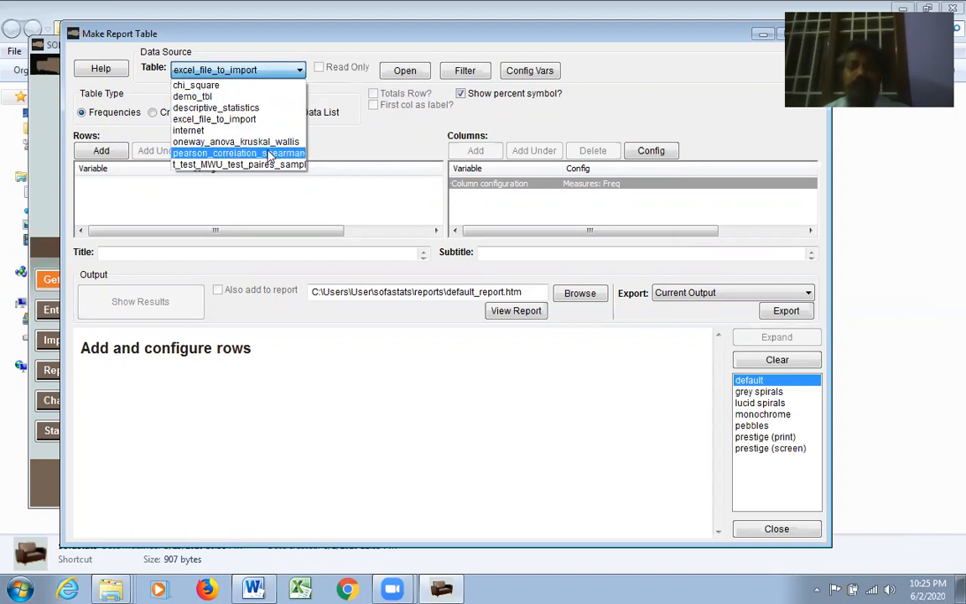
pyautogui.click(244, 109)
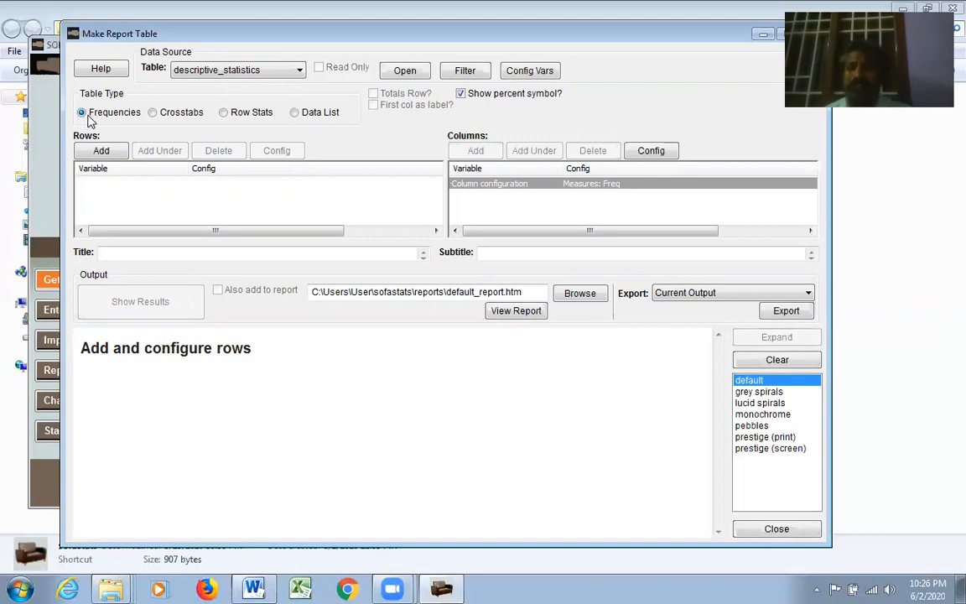
# Open the report's source data to examine the Gender, Week1, Week2 and Nativity records, and close it
pyautogui.click(405, 72)
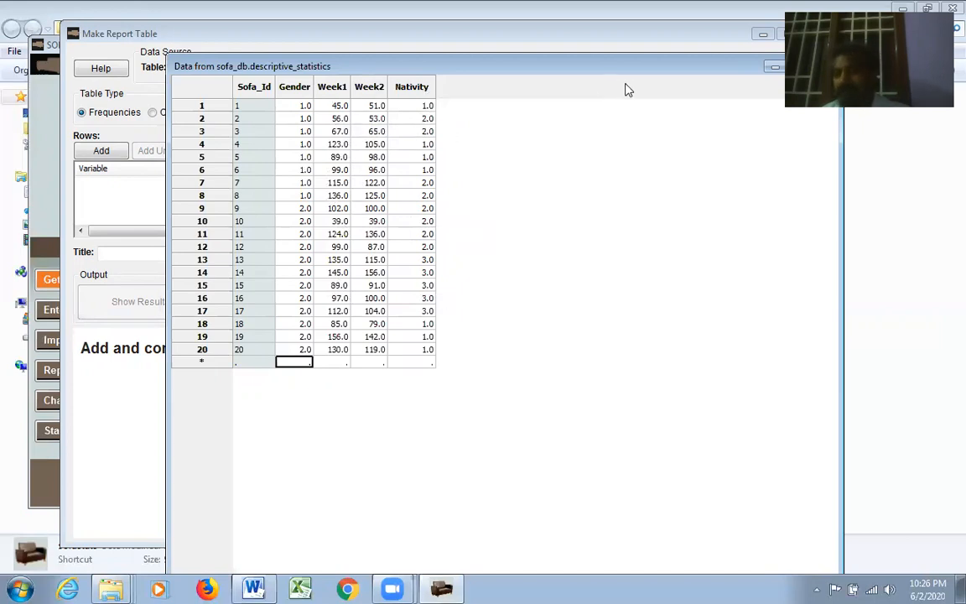
pyautogui.moveTo(647, 77); pyautogui.dragTo(581, 91)
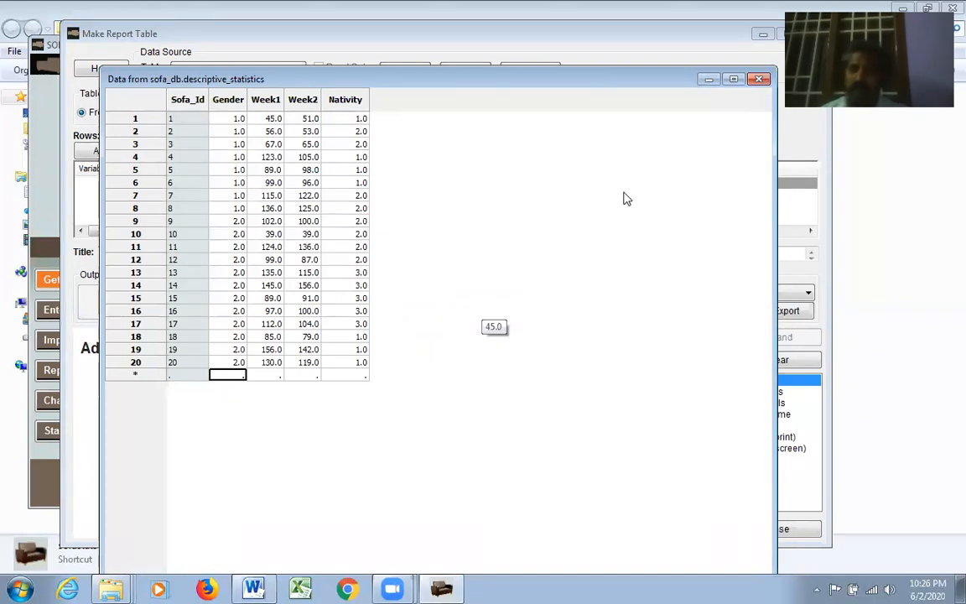
pyautogui.click(758, 79)
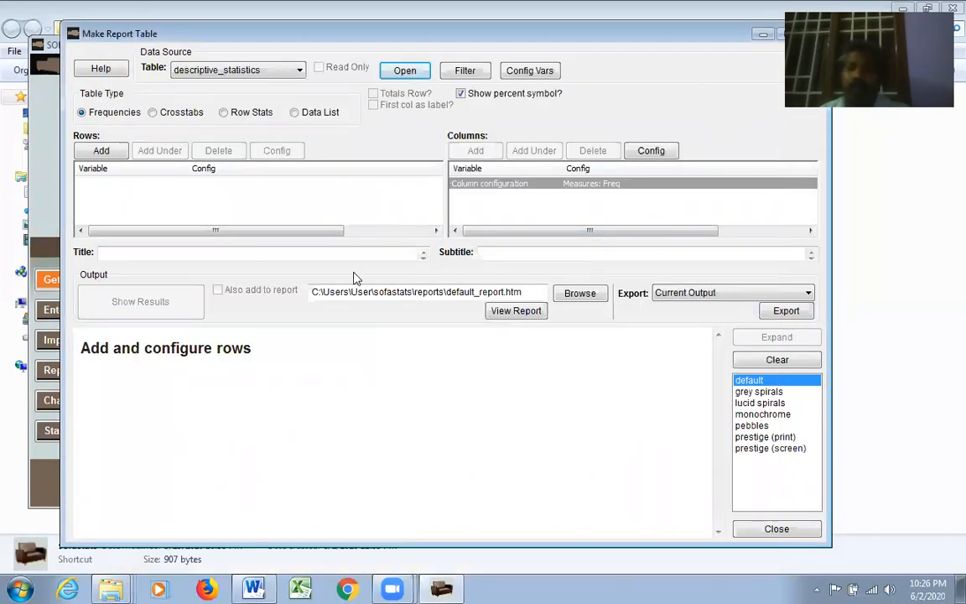
# Add Gender and Nativity as row variables of the frequencies table
pyautogui.click(106, 144)
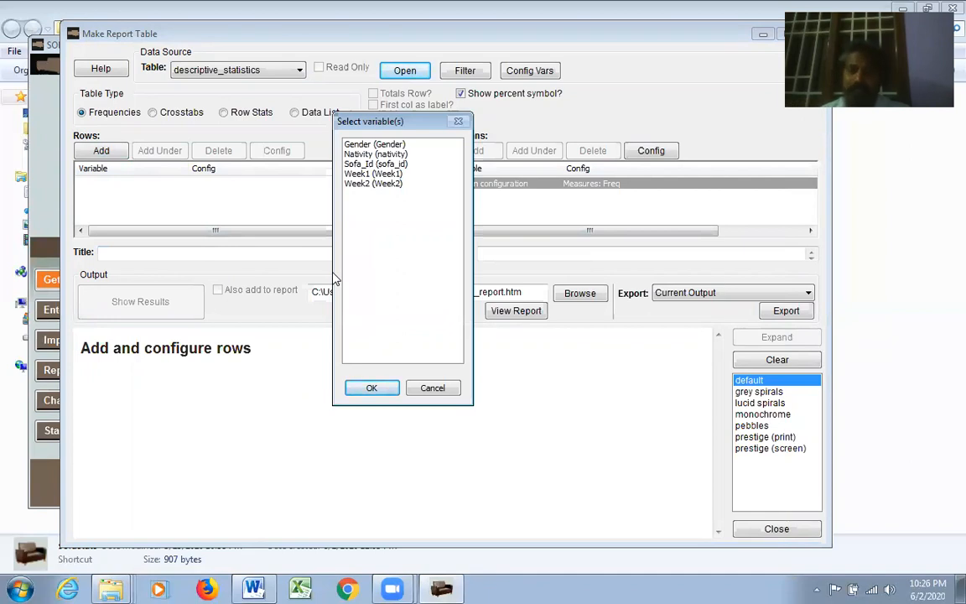
pyautogui.click(385, 155)
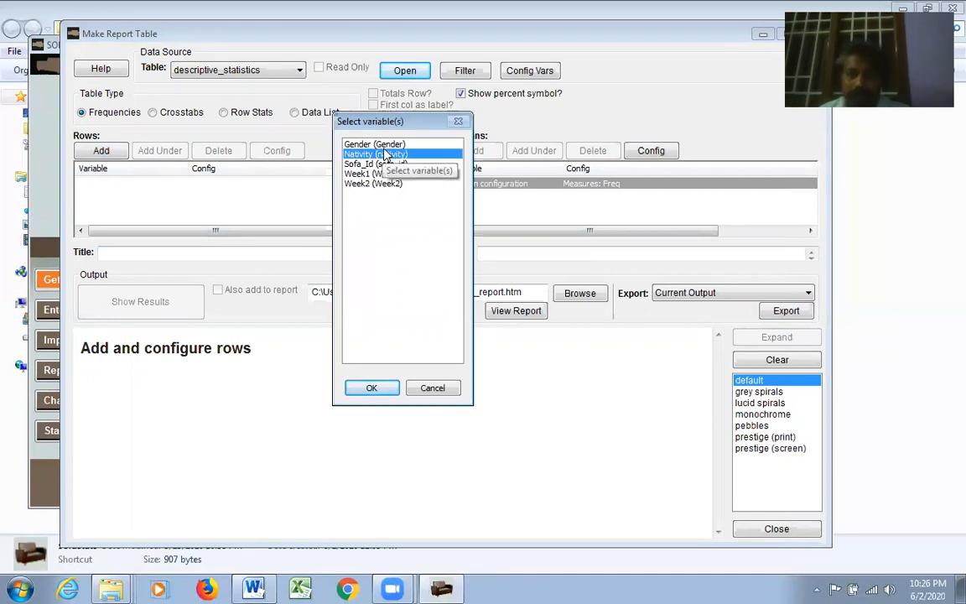
pyautogui.keyDown('ctrl'); pyautogui.click(369, 145); pyautogui.keyUp('ctrl')
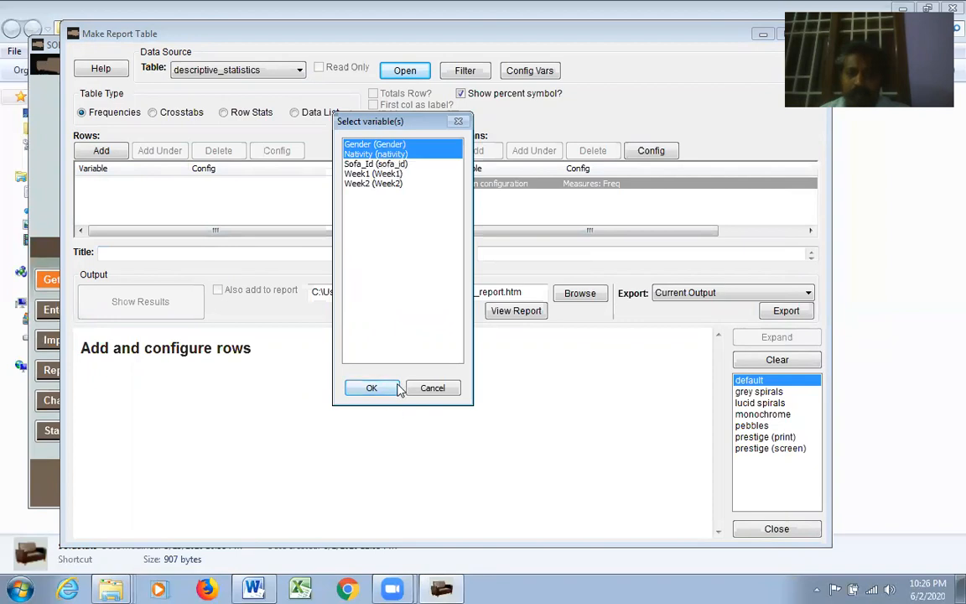
pyautogui.click(372, 388)
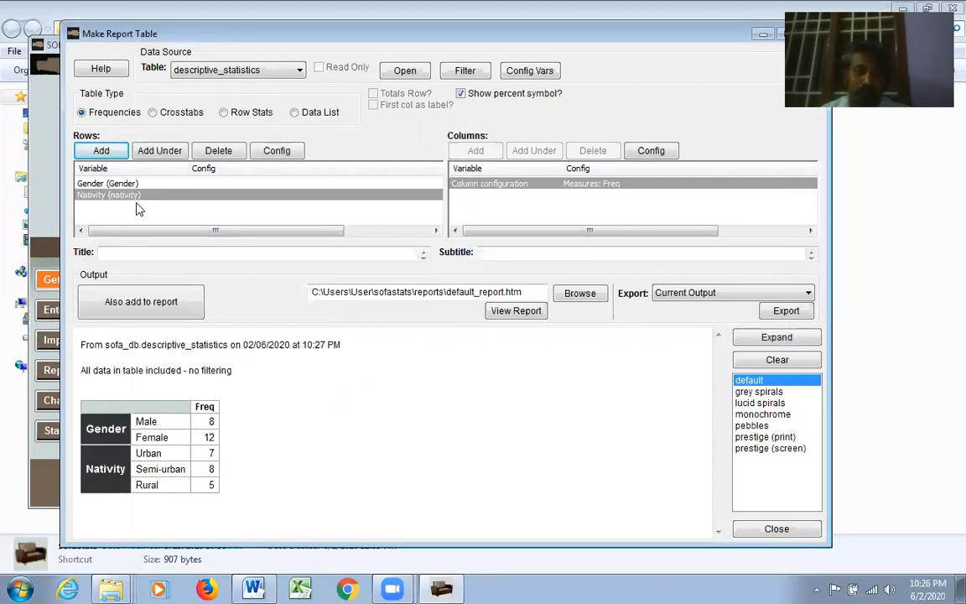
# Delete Nativity from the rows and configure the Gender row to include a total
pyautogui.click(218, 151)
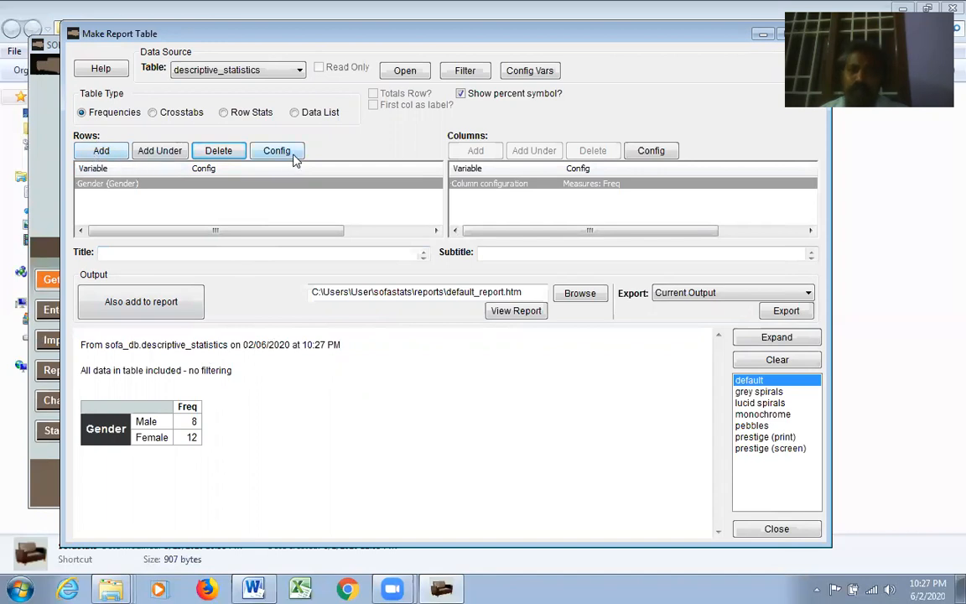
pyautogui.click(277, 151)
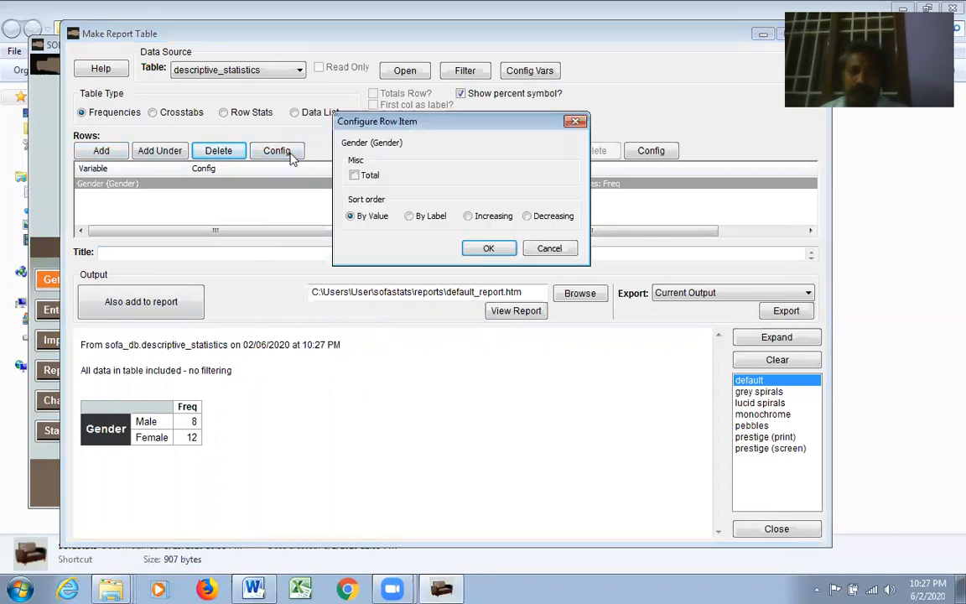
pyautogui.click(354, 175)
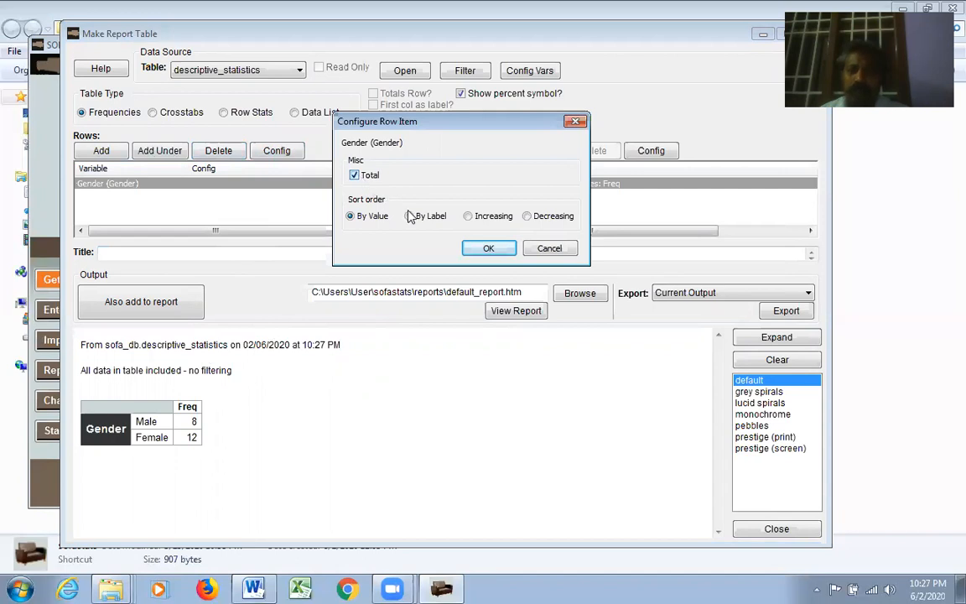
pyautogui.click(488, 248)
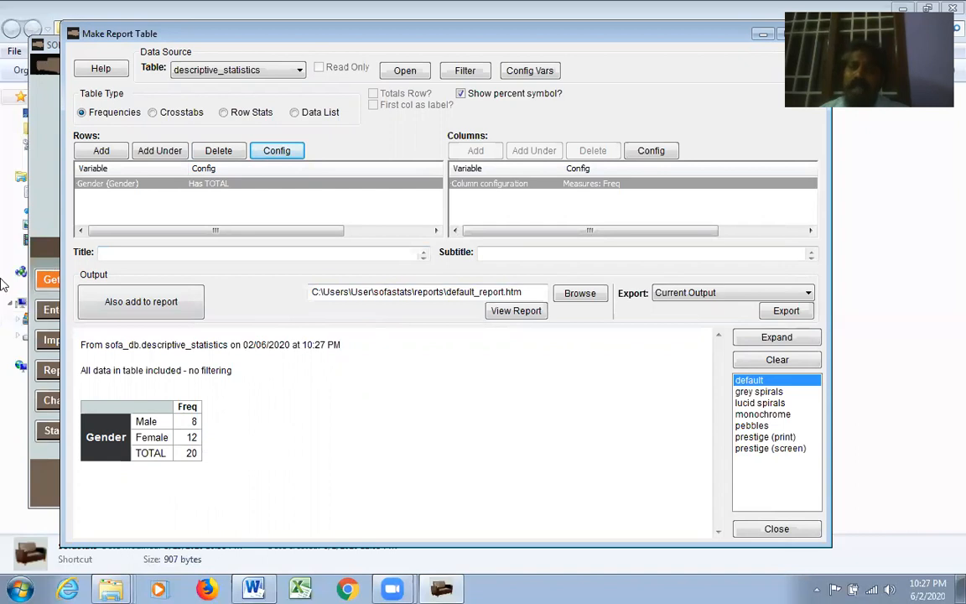
# Add Nativity back as a second row variable of the frequencies table
pyautogui.click(109, 155)
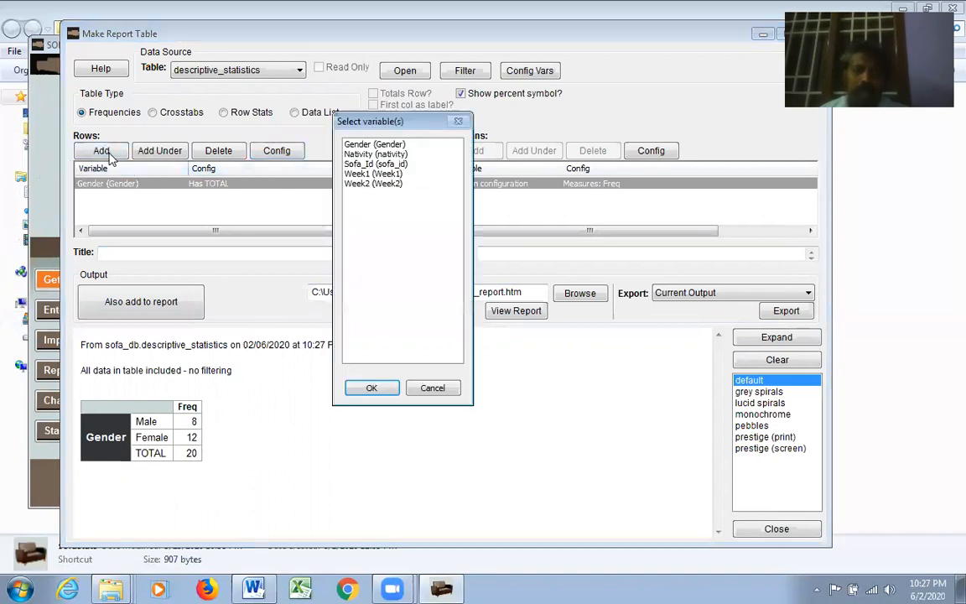
pyautogui.click(390, 154)
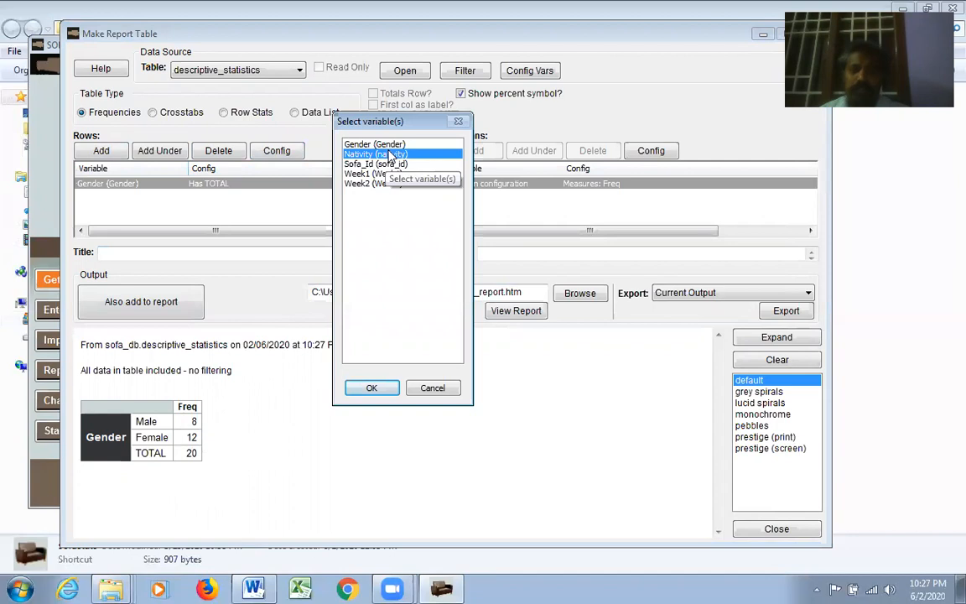
pyautogui.click(371, 387)
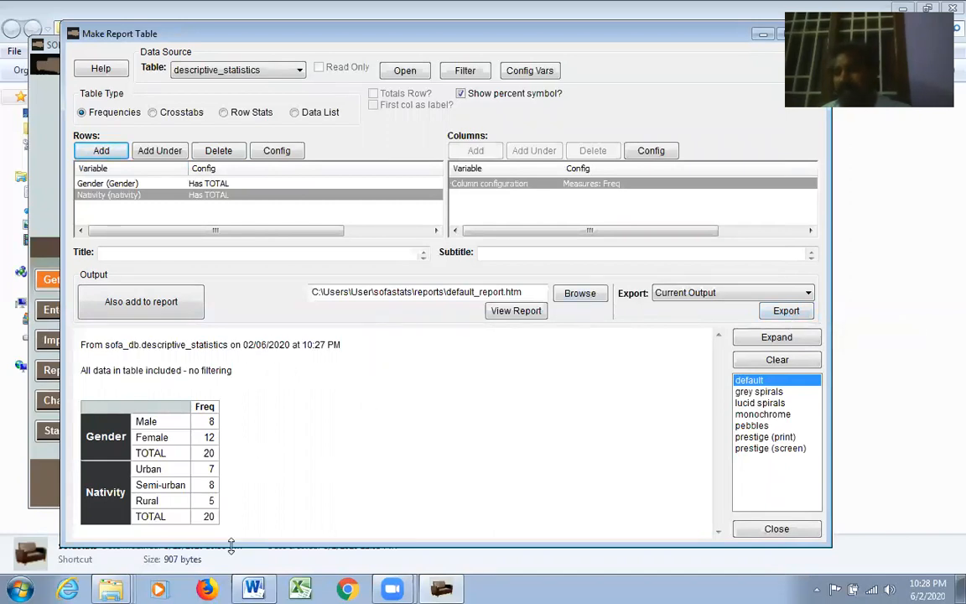
# Export the current report table output to a spreadsheet, and close the export dialog and the report table window
pyautogui.click(785, 311)
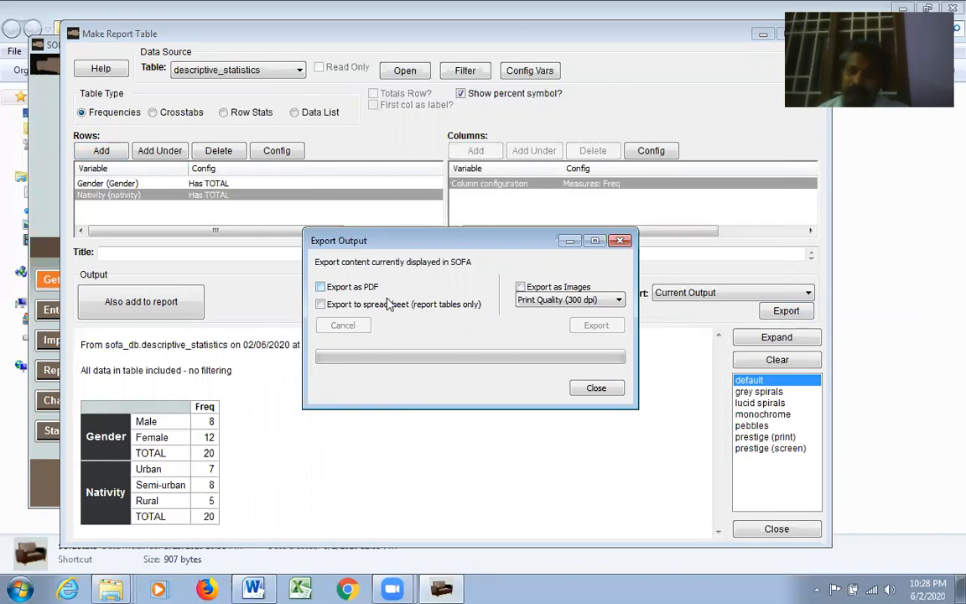
pyautogui.click(321, 305)
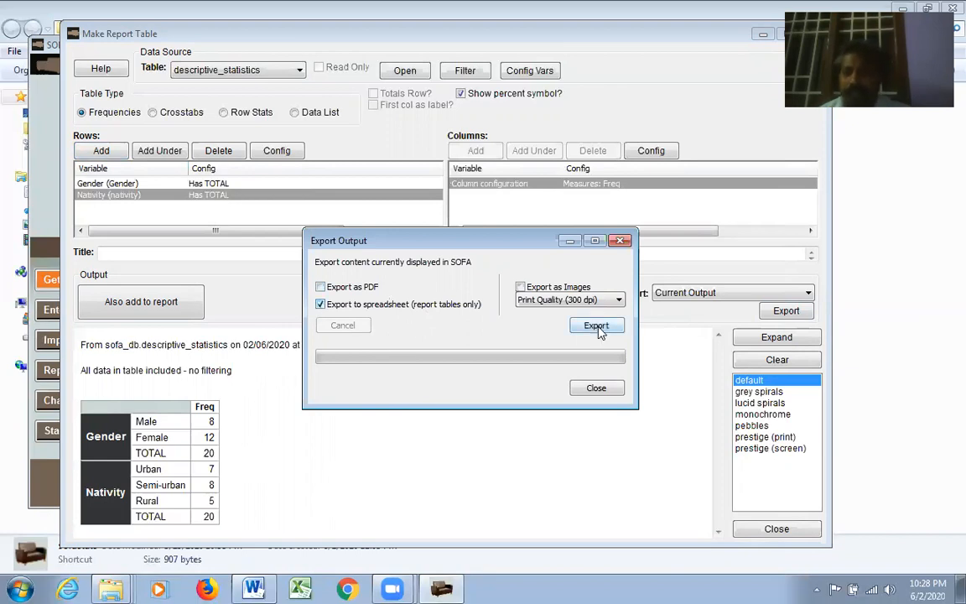
pyautogui.click(597, 325)
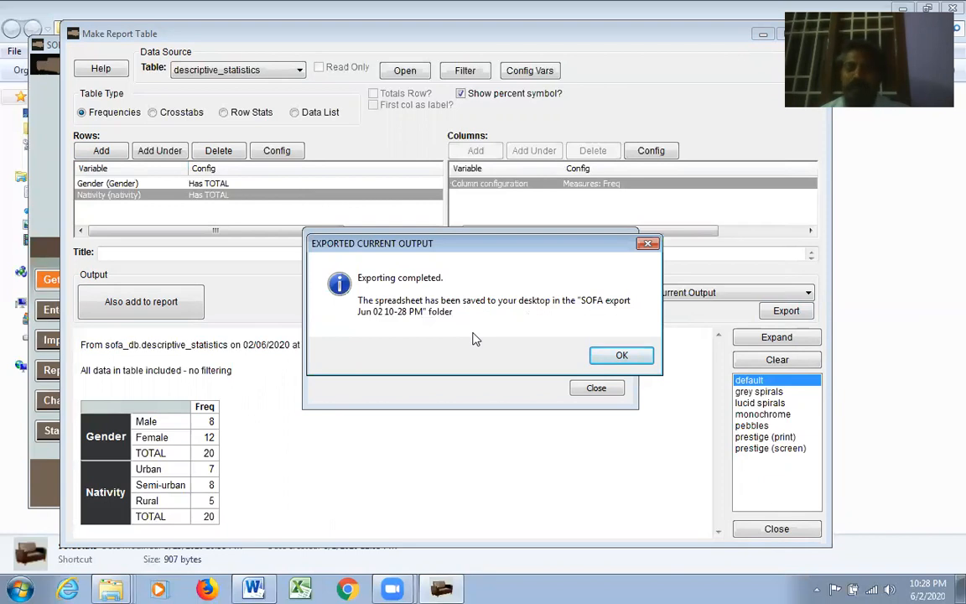
pyautogui.click(623, 357)
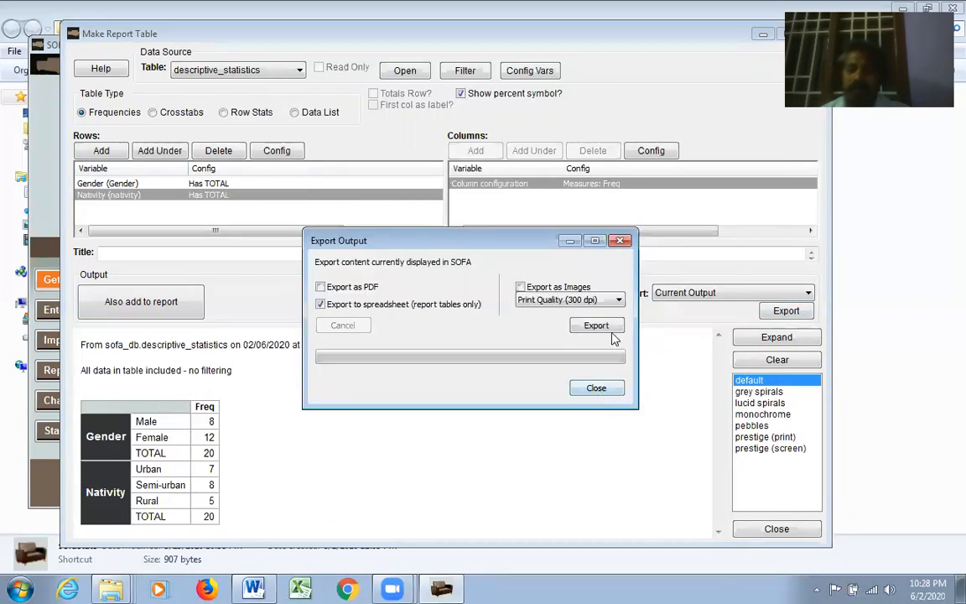
pyautogui.click(610, 390)
pyautogui.click(776, 529)
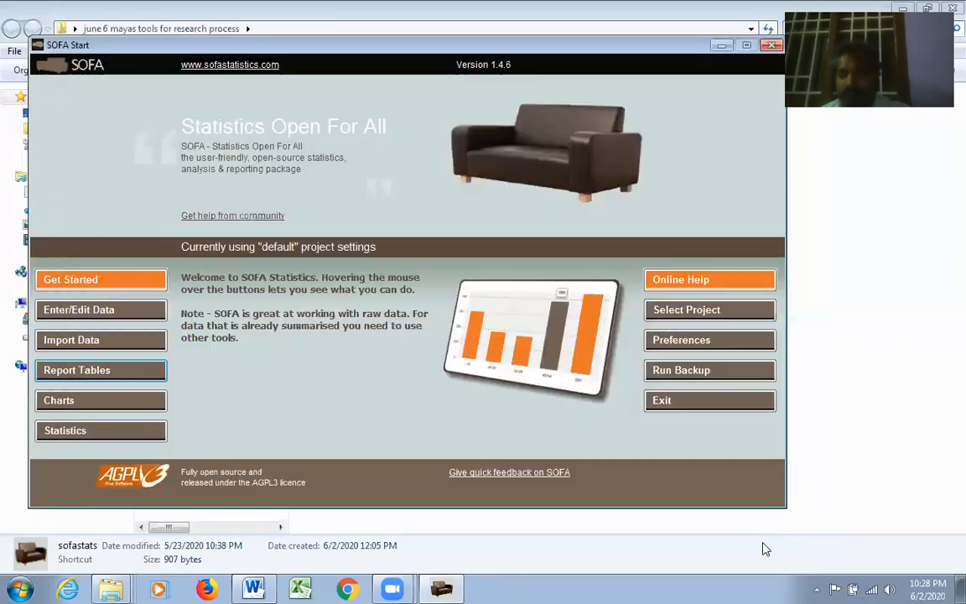
# Put away the open windows to reach the desktop, and open the SOFA export Jun 02 10-28 PM folder
pyautogui.click(720, 49)
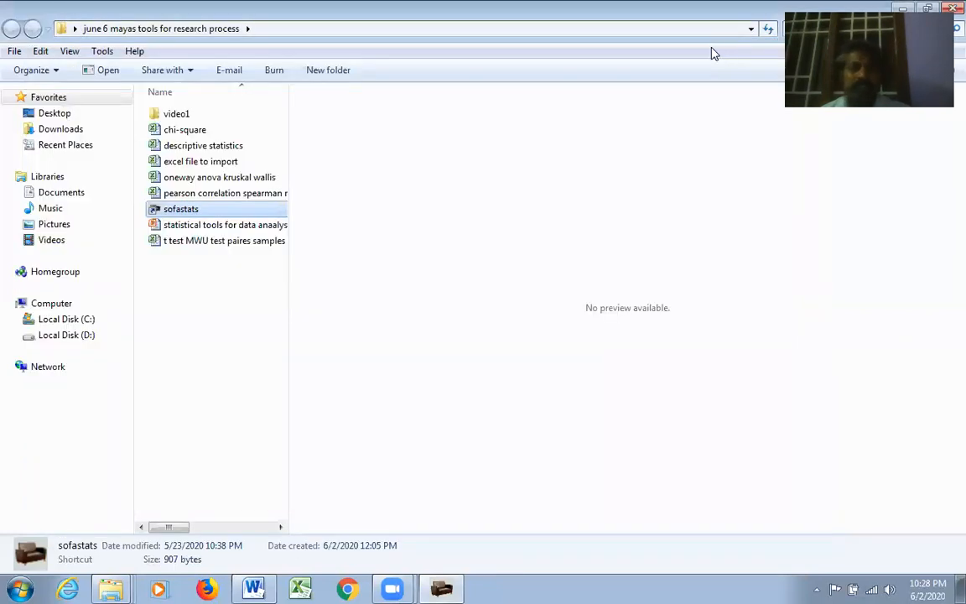
pyautogui.moveTo(709, 11); pyautogui.dragTo(589, 178)
pyautogui.click(739, 172)
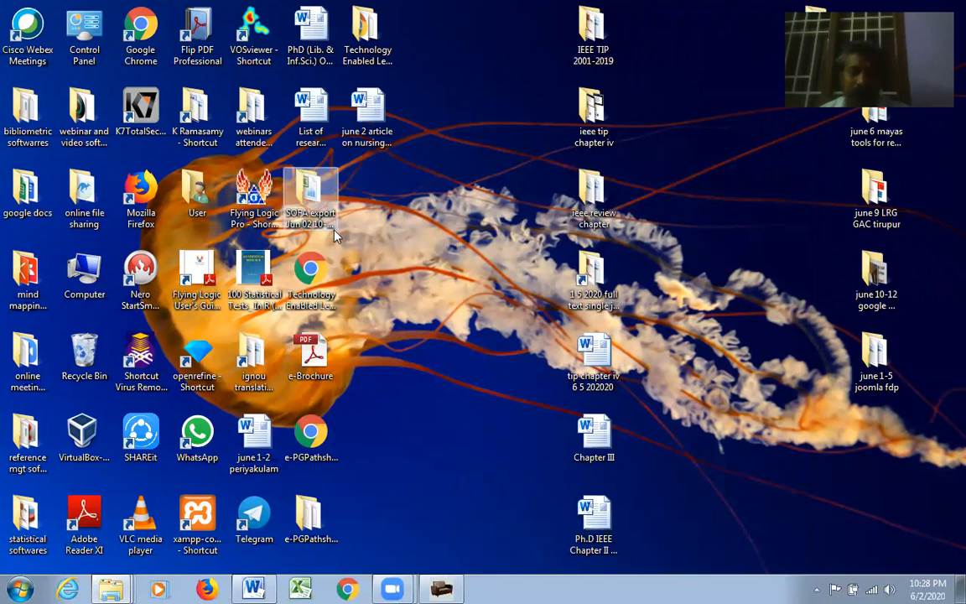
pyautogui.click(328, 198)
pyautogui.doubleClick(329, 197)
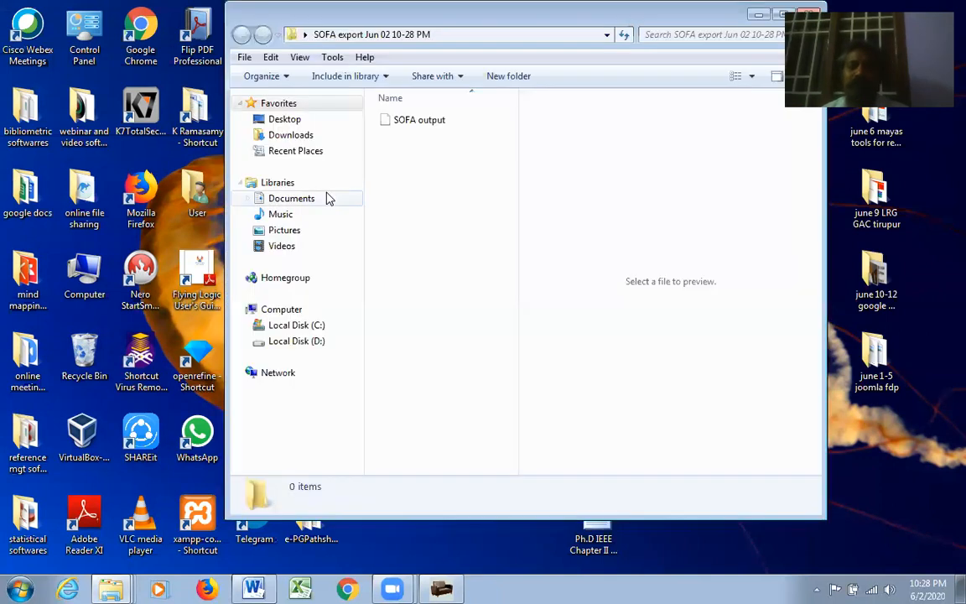
# Try twice to open the SOFA output file in its default program, closing the Excel window each time
pyautogui.doubleClick(425, 124)
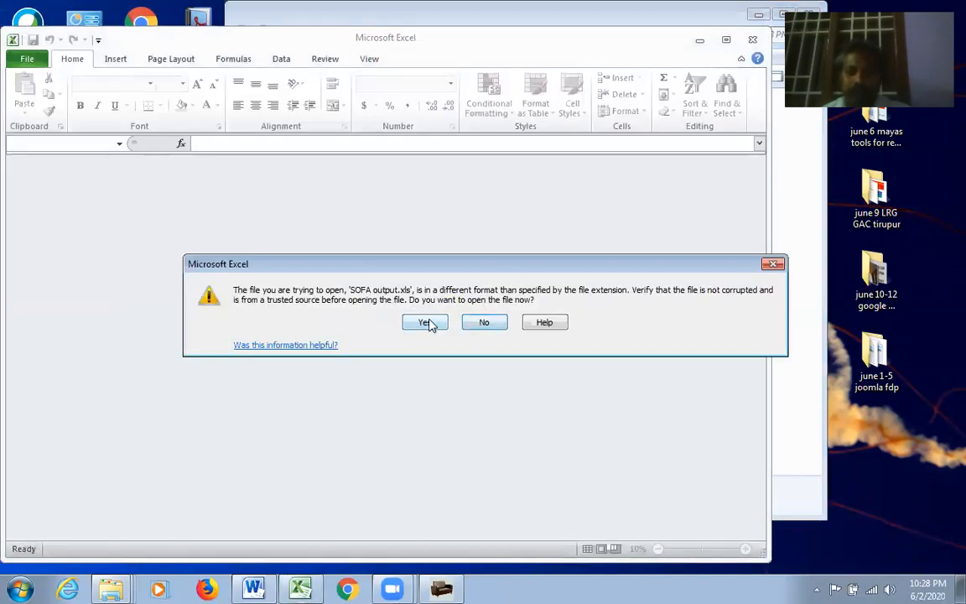
pyautogui.click(425, 323)
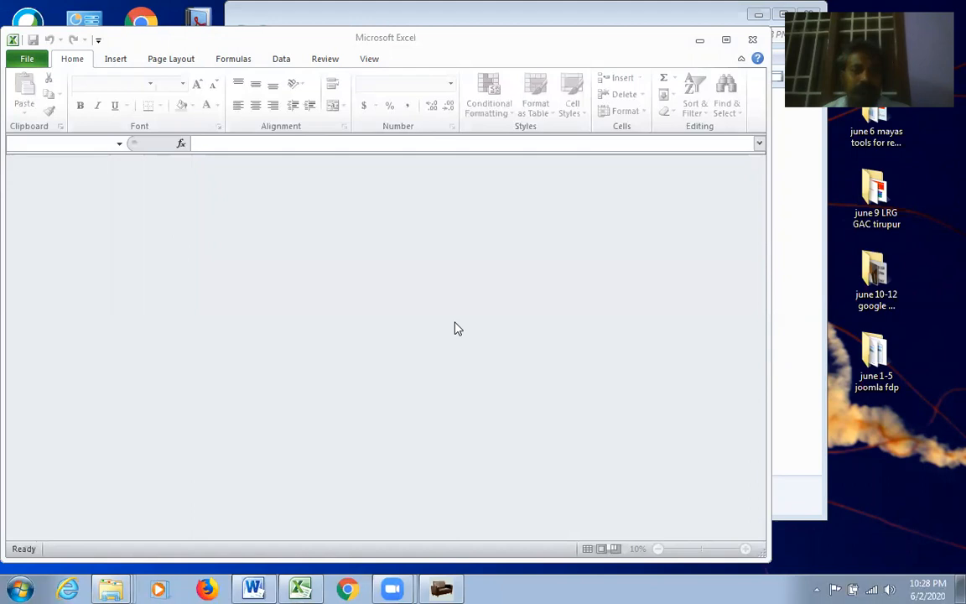
pyautogui.moveTo(371, 42); pyautogui.dragTo(427, 54)
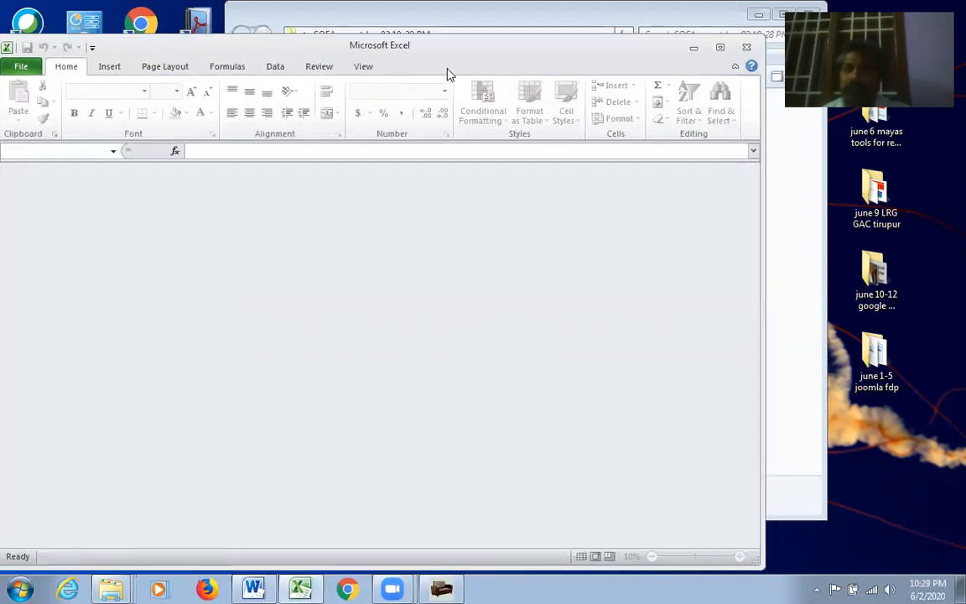
pyautogui.click(747, 50)
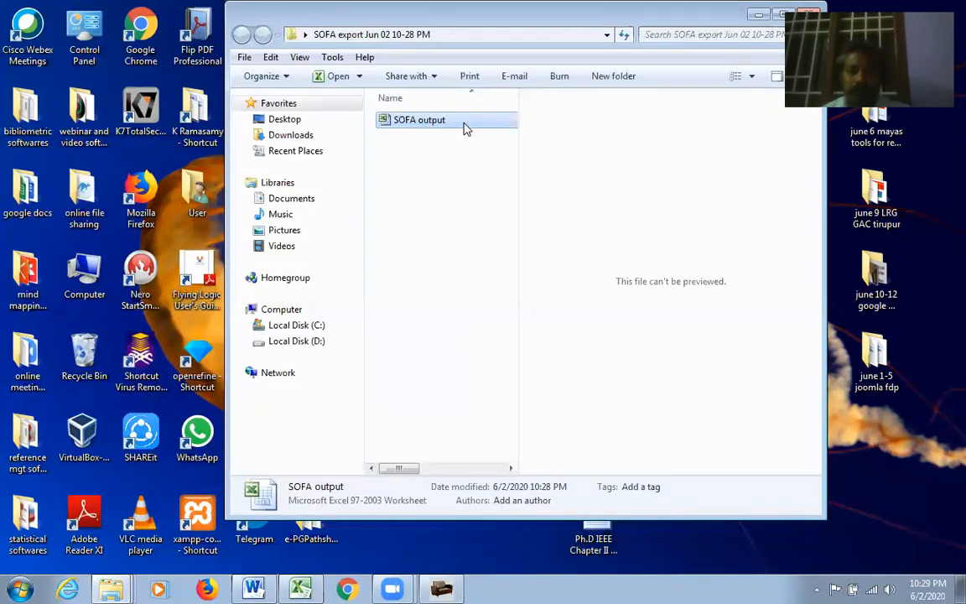
pyautogui.doubleClick(453, 125)
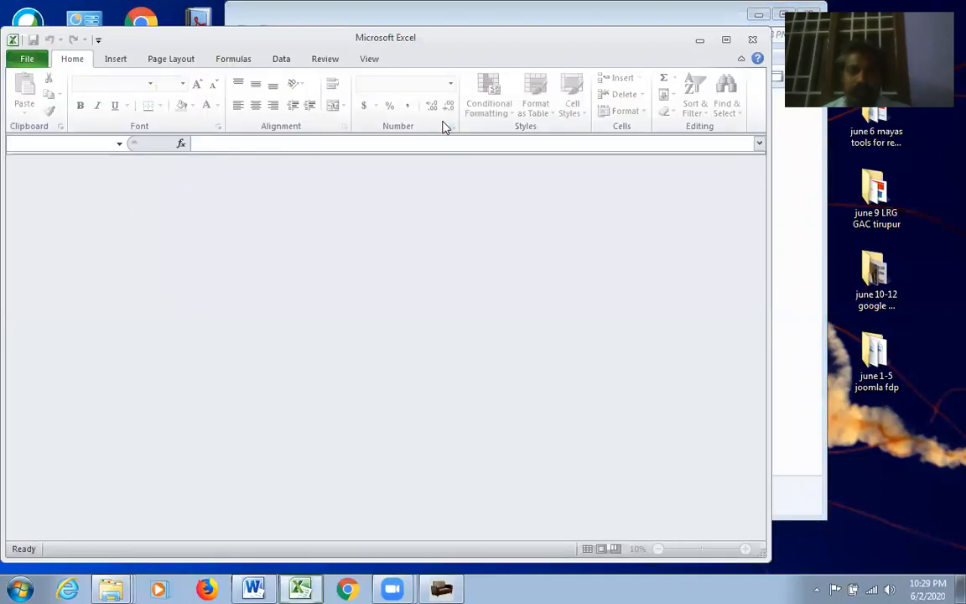
pyautogui.moveTo(334, 43); pyautogui.dragTo(351, 61)
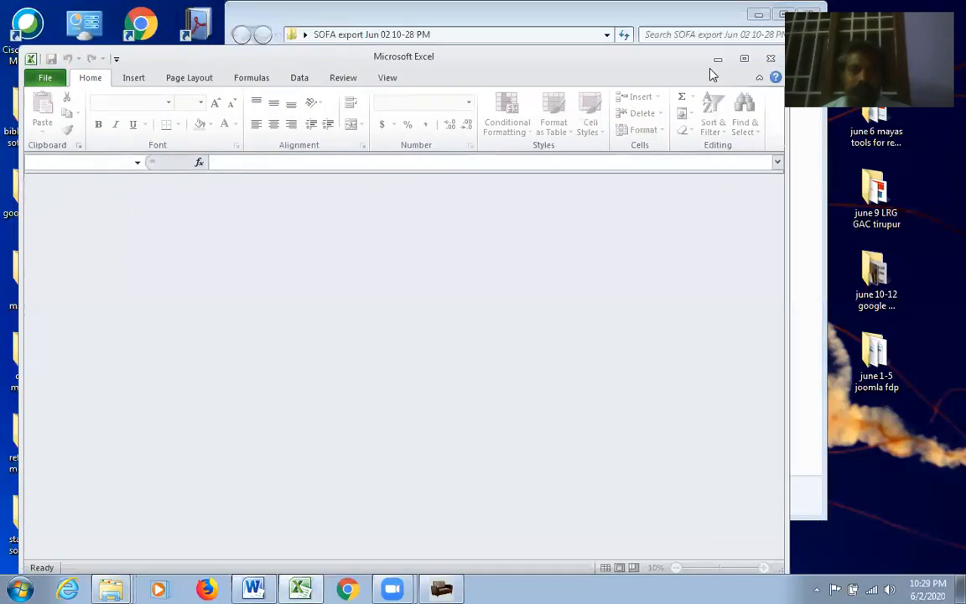
pyautogui.click(771, 58)
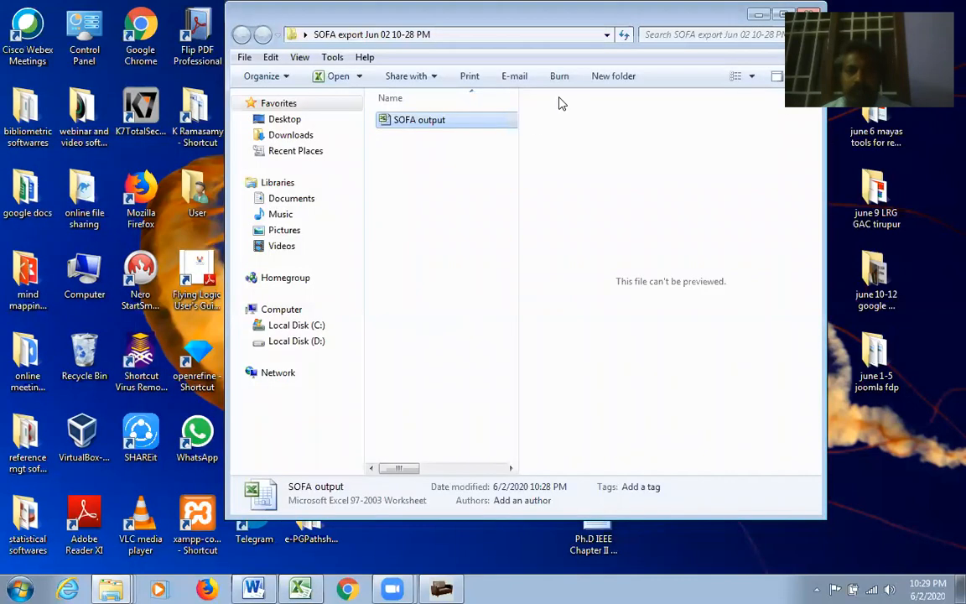
# Open the SOFA output file with Microsoft Excel, maximize it, and select the whole exported frequencies table to examine it
pyautogui.rightClick(489, 123)
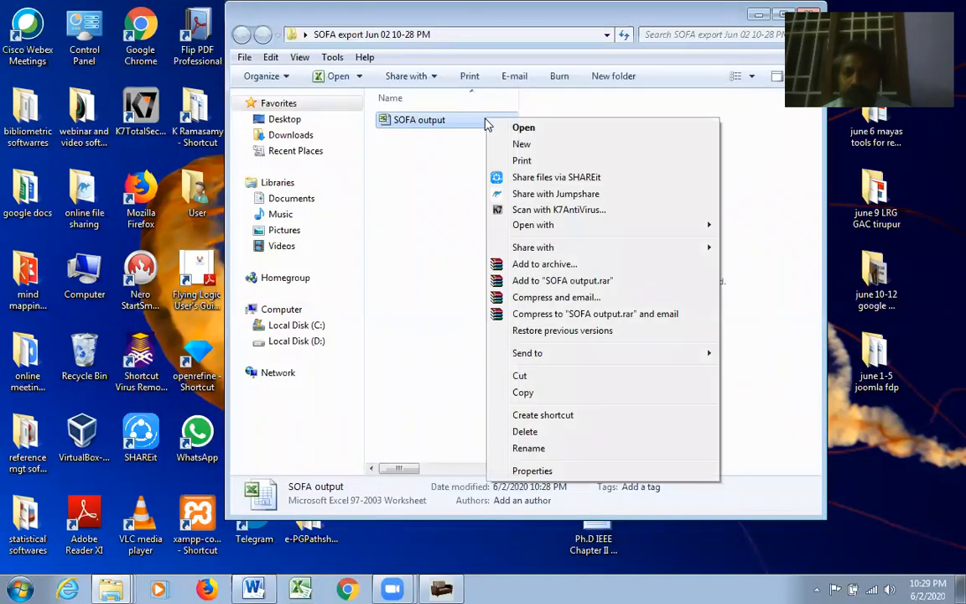
pyautogui.moveTo(552, 227)
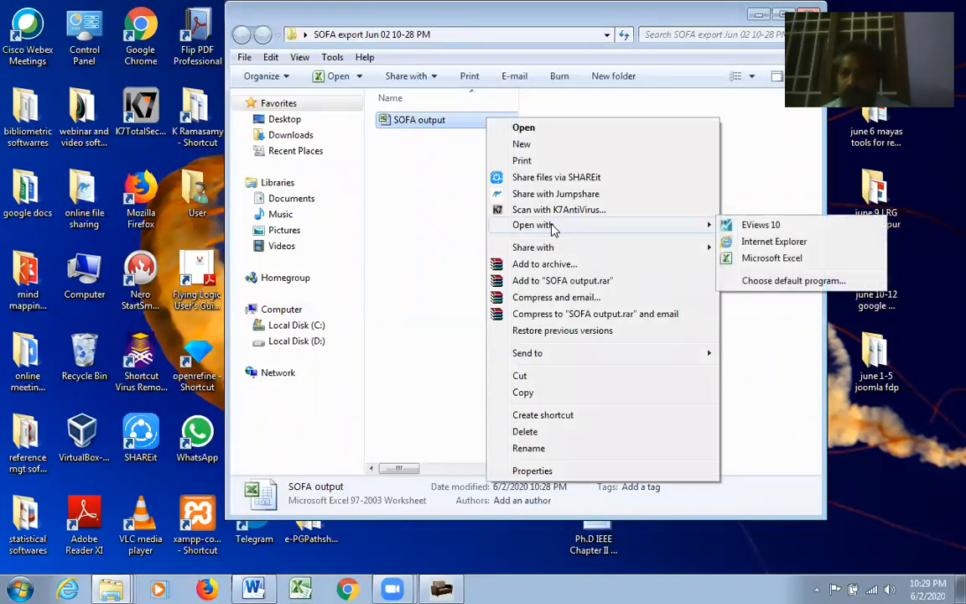
pyautogui.click(772, 259)
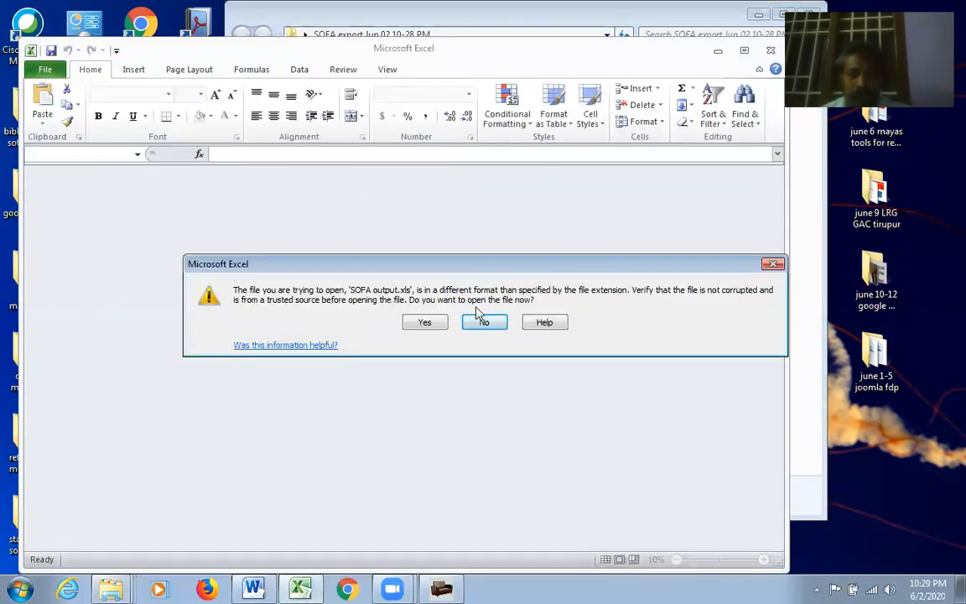
pyautogui.click(428, 325)
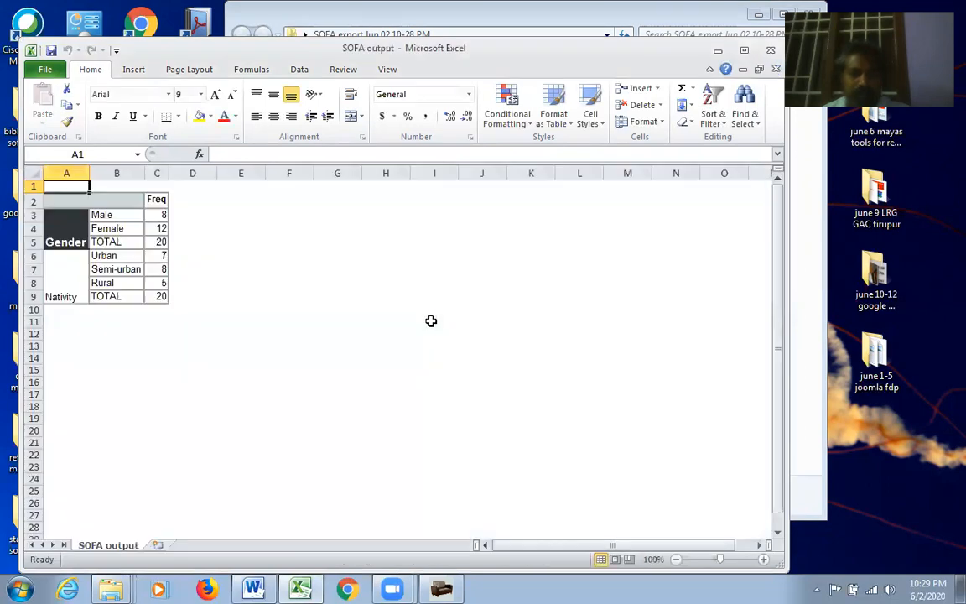
pyautogui.click(743, 52)
pyautogui.click(192, 276)
pyautogui.moveTo(38, 155); pyautogui.dragTo(127, 261)
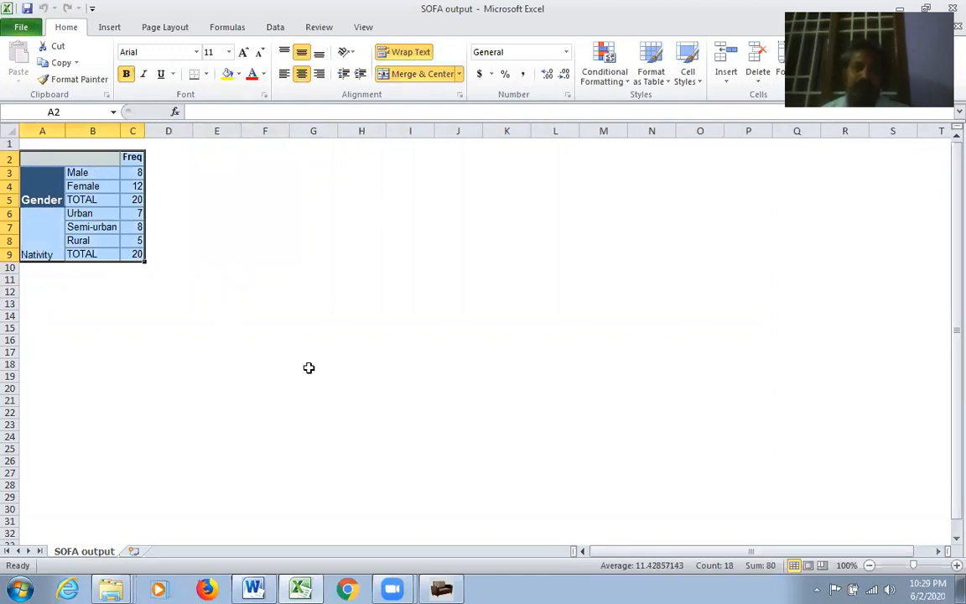
# Restore and minimize the SOFA output workbook, and close the export folder window
pyautogui.doubleClick(202, 16)
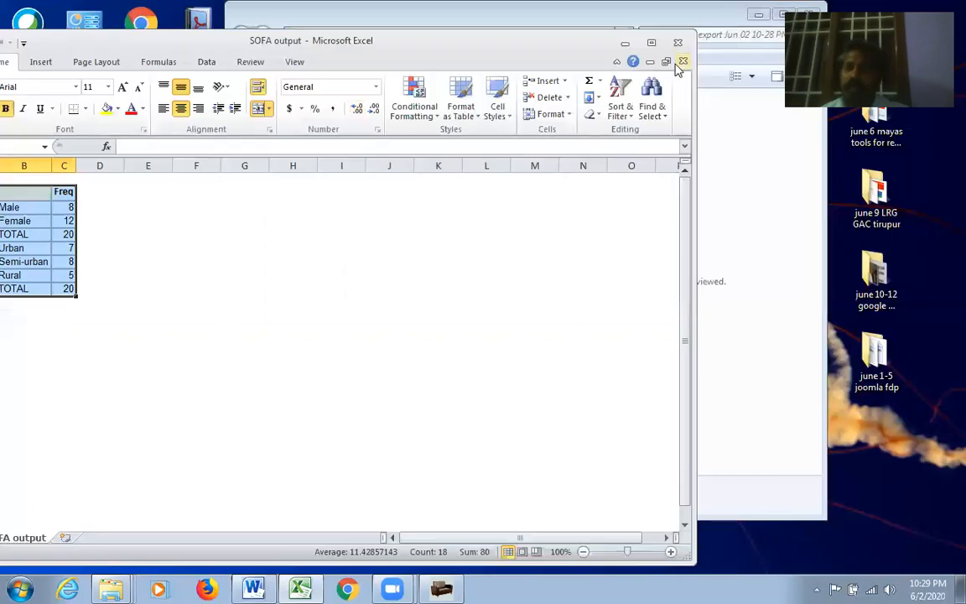
pyautogui.click(626, 43)
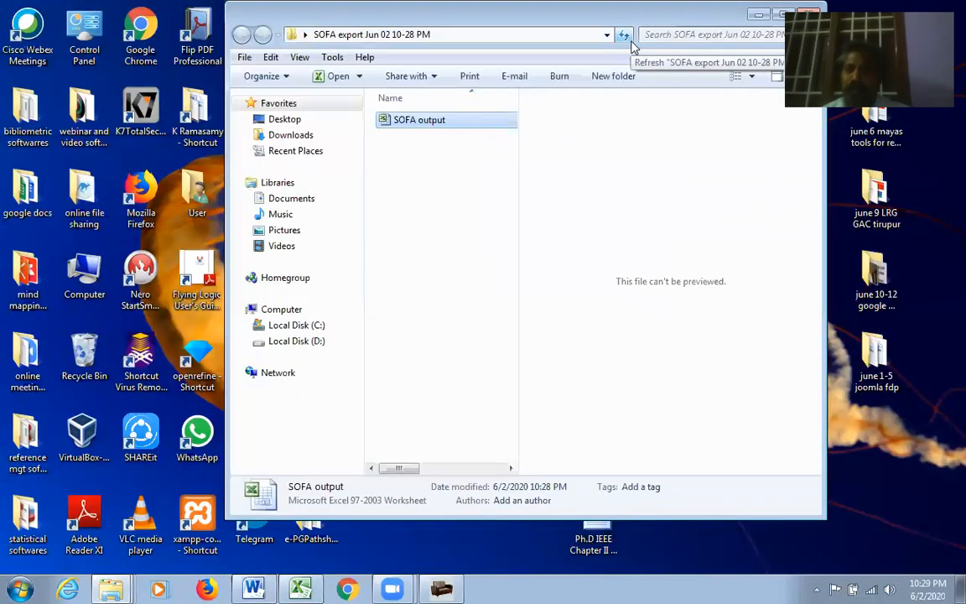
pyautogui.moveTo(638, 15); pyautogui.dragTo(564, 97)
pyautogui.click(736, 97)
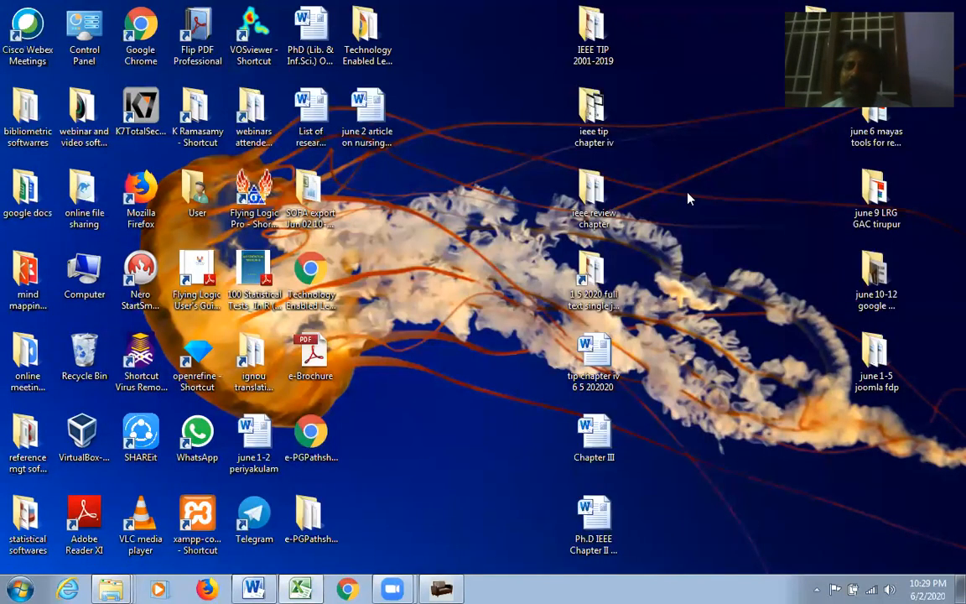
# Switch back to SOFA Statistics and open a new report table window at full-screen size
pyautogui.click(443, 588)
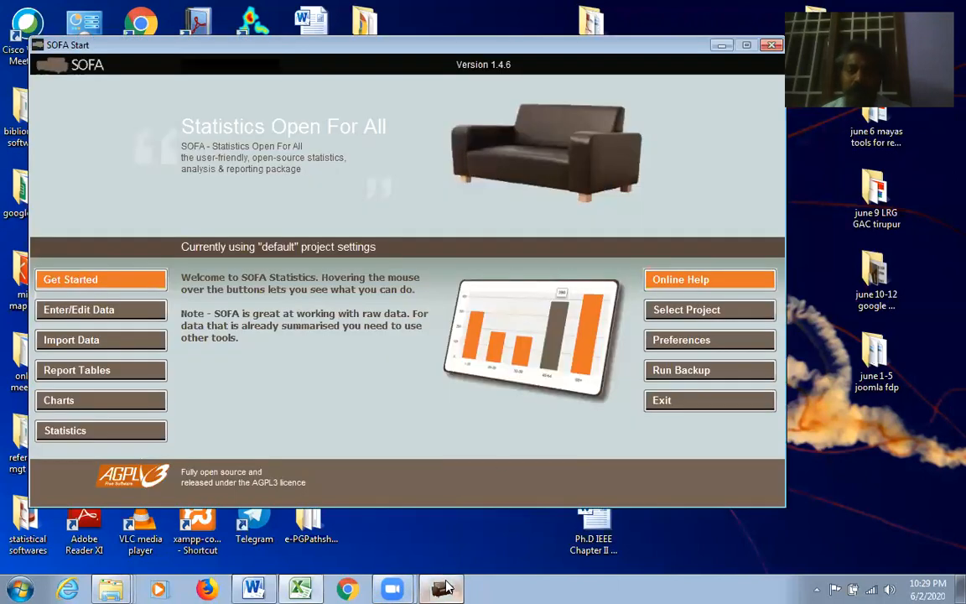
pyautogui.moveTo(642, 49); pyautogui.dragTo(648, 52)
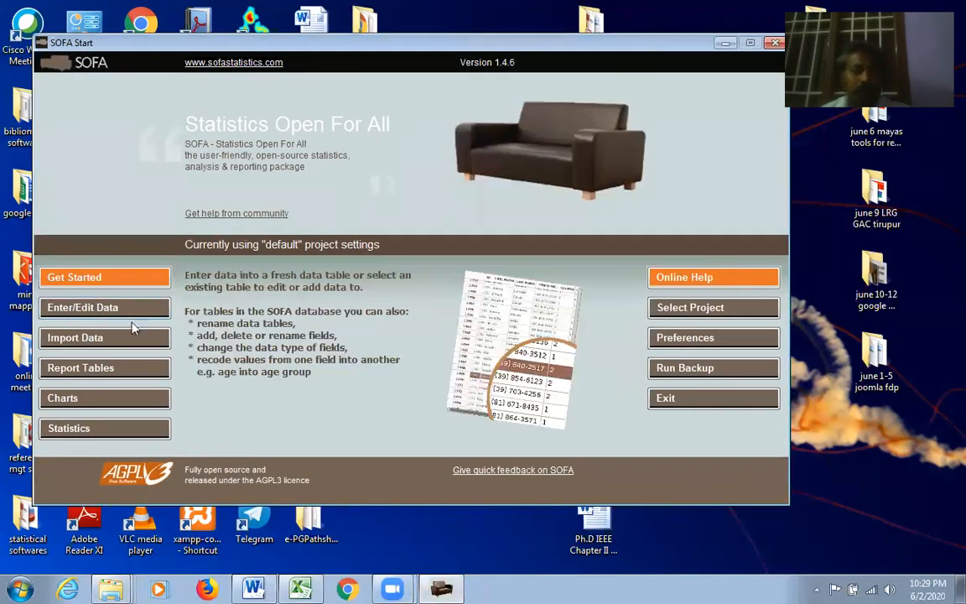
pyautogui.click(125, 372)
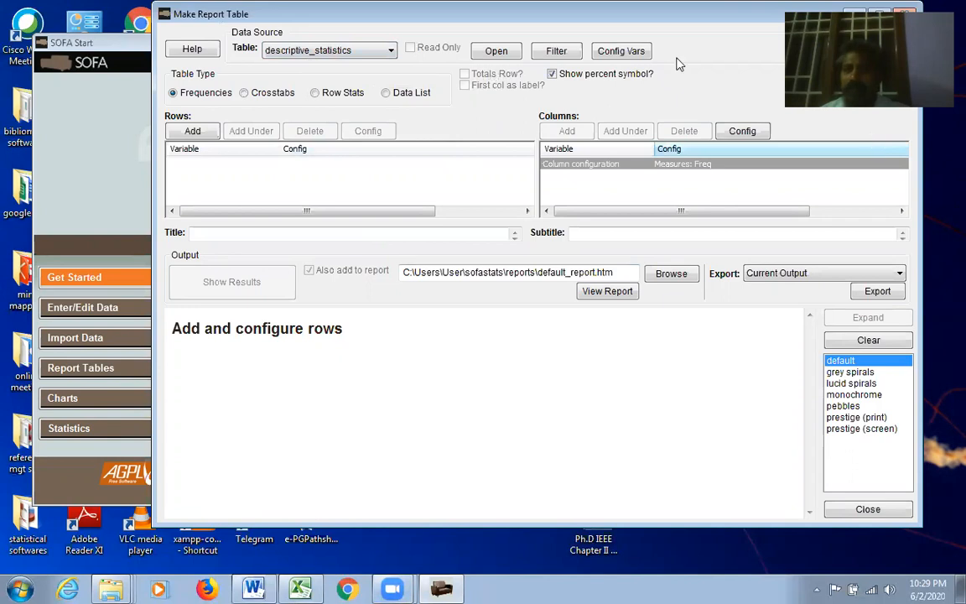
pyautogui.moveTo(671, 14); pyautogui.dragTo(537, 64)
pyautogui.click(745, 65)
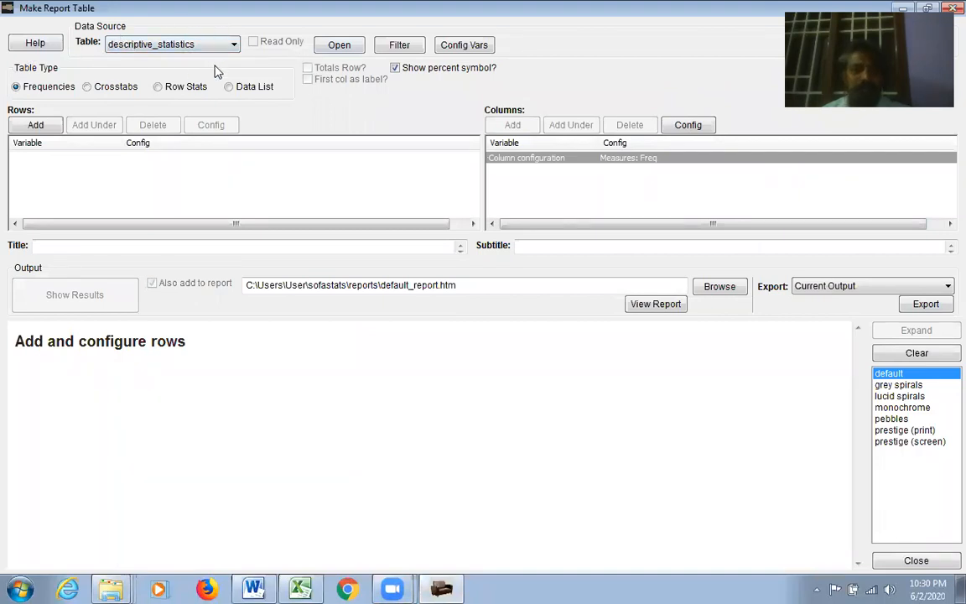
# Examine the data in the descriptive_statistics table, and close the data view
pyautogui.click(344, 47)
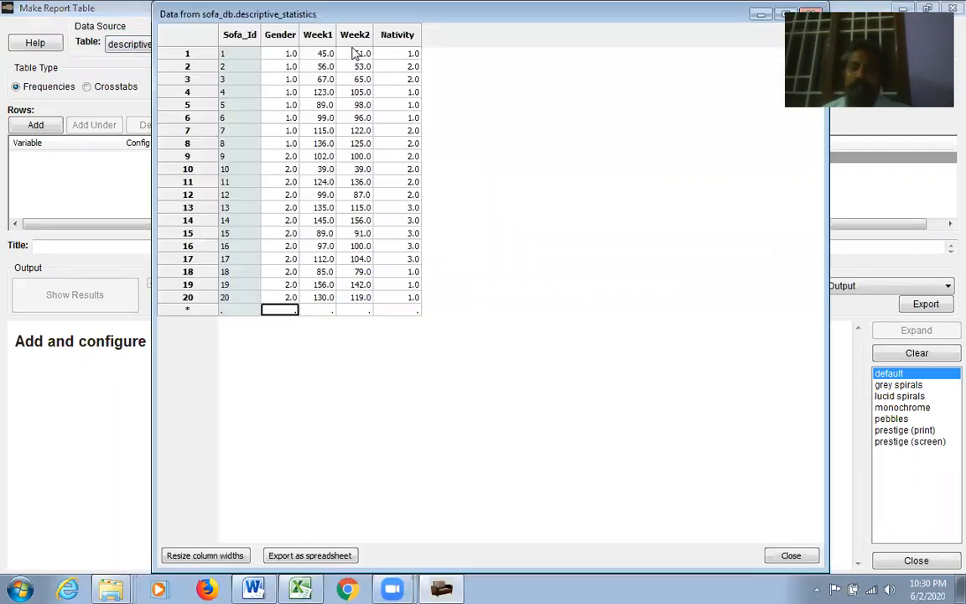
pyautogui.moveTo(670, 22); pyautogui.dragTo(636, 91)
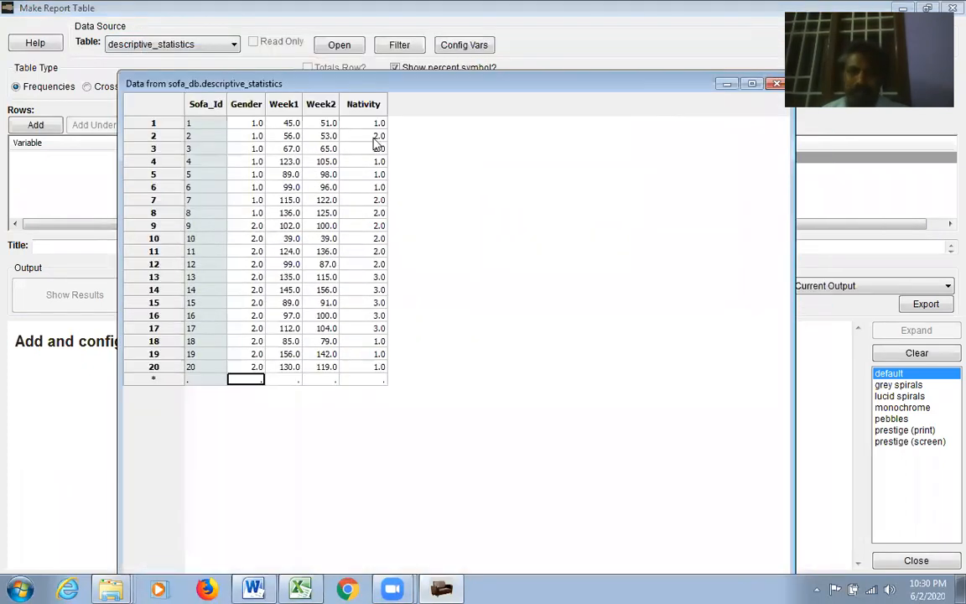
pyautogui.click(777, 84)
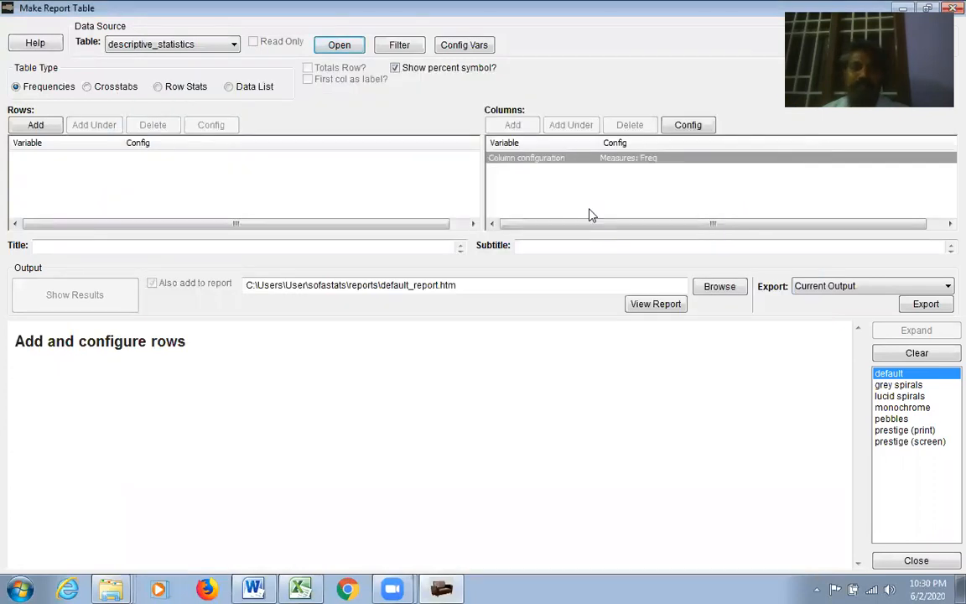
# Add Nativity as a row variable of the frequencies table, and clear the report table settings
pyautogui.click(36, 125)
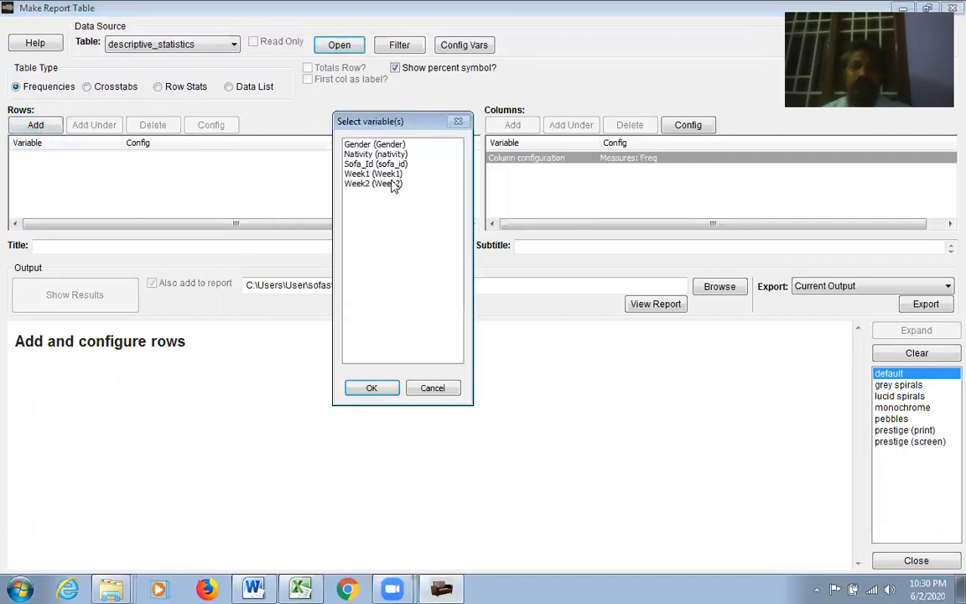
pyautogui.click(375, 155)
pyautogui.click(372, 388)
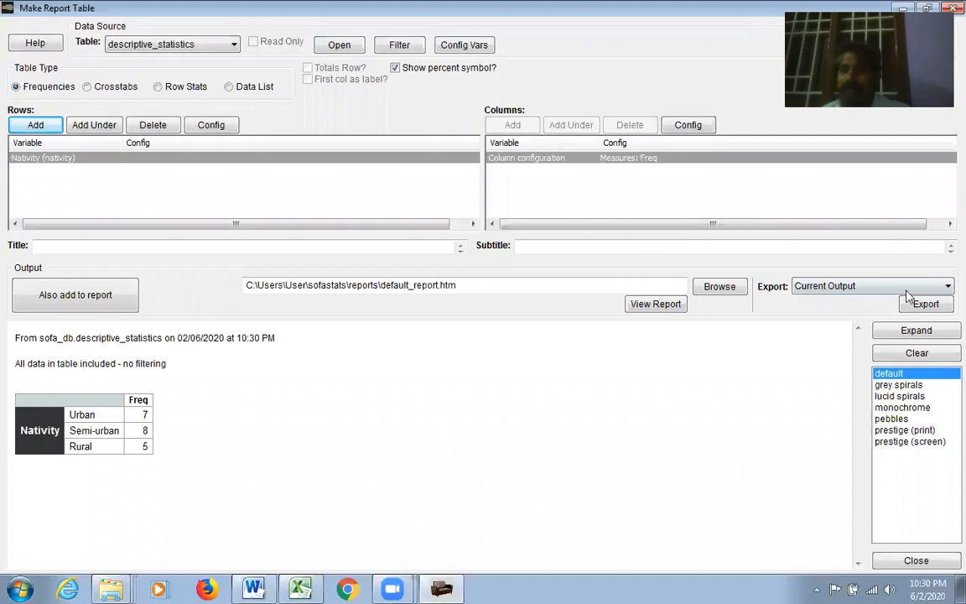
pyautogui.click(914, 354)
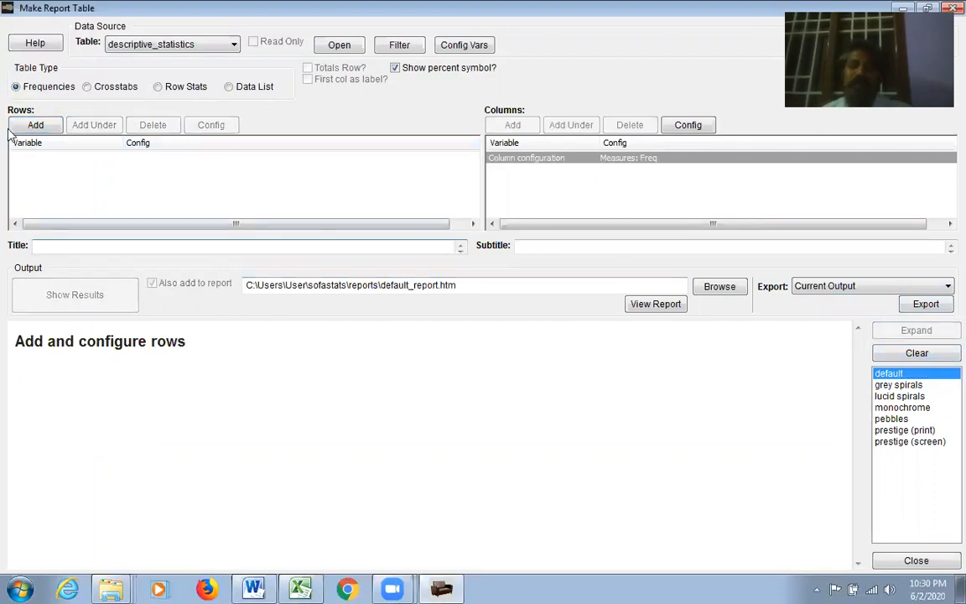
# Build a crosstabs table with Gender as the row variable and Nativity as the column variable
pyautogui.click(88, 88)
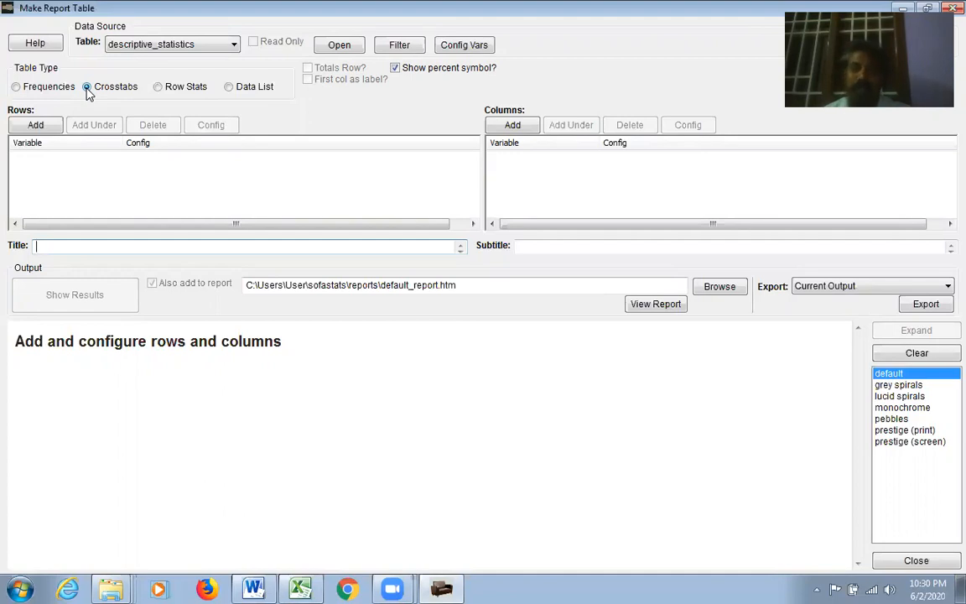
pyautogui.click(36, 125)
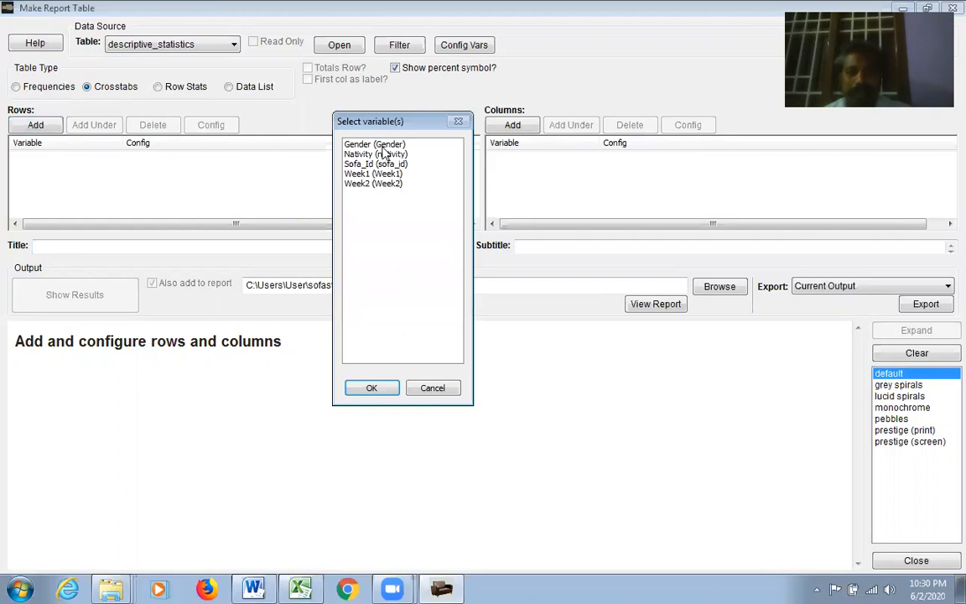
pyautogui.click(378, 145)
pyautogui.click(371, 388)
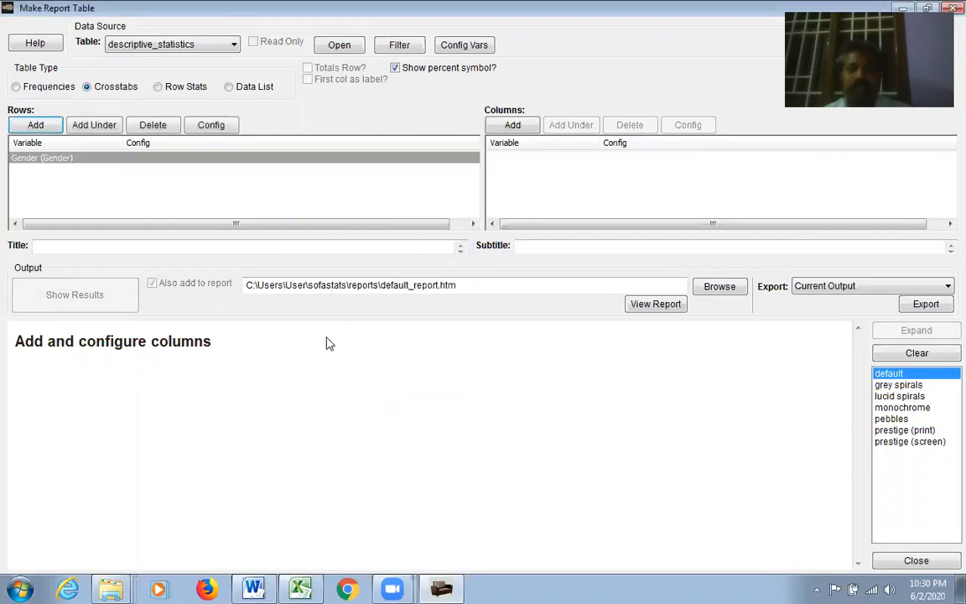
pyautogui.click(512, 126)
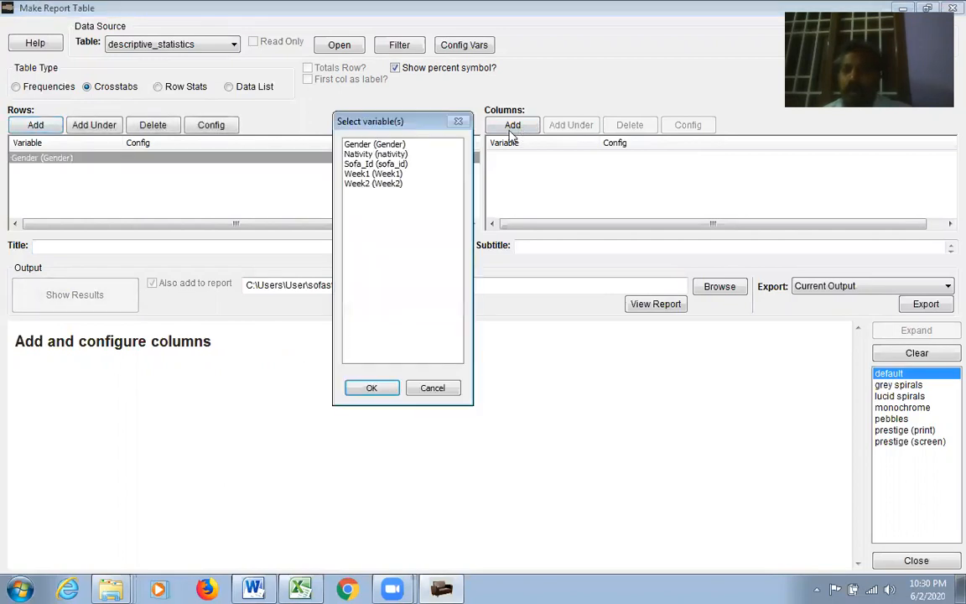
pyautogui.click(369, 154)
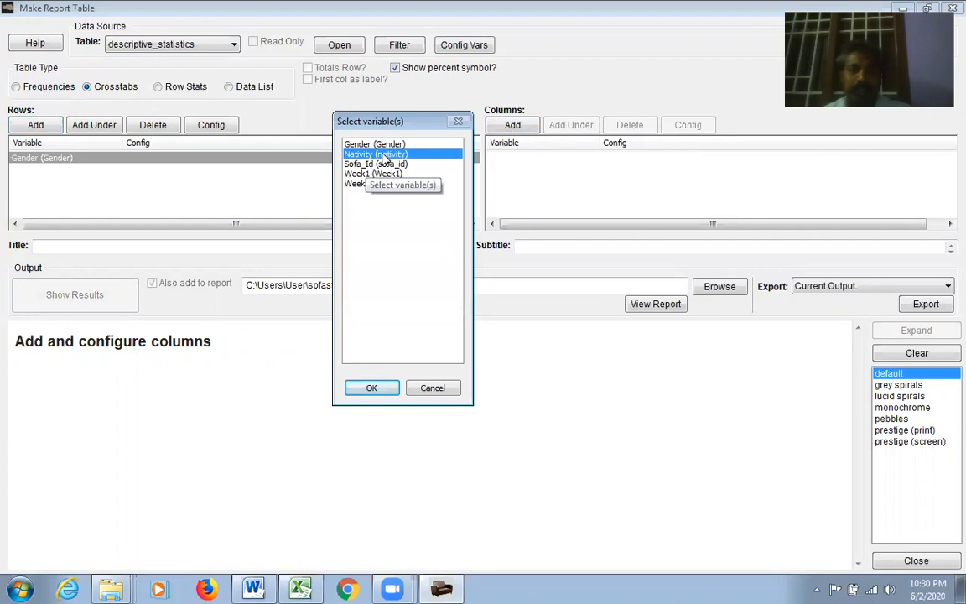
pyautogui.click(371, 389)
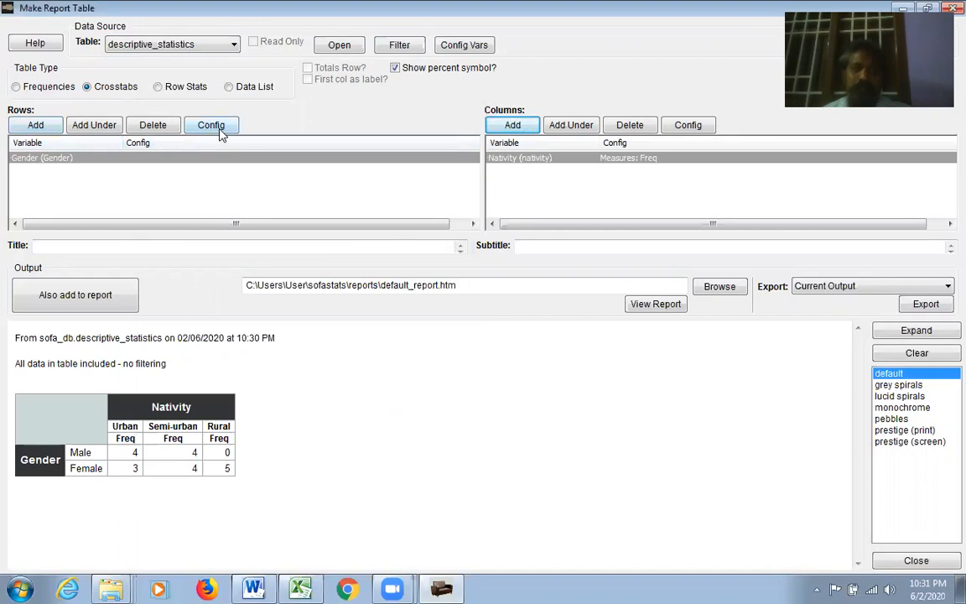
# Turn on totals for the Gender rows and Nativity columns of the crosstabs table, and include Column % and Row % measures
pyautogui.click(208, 125)
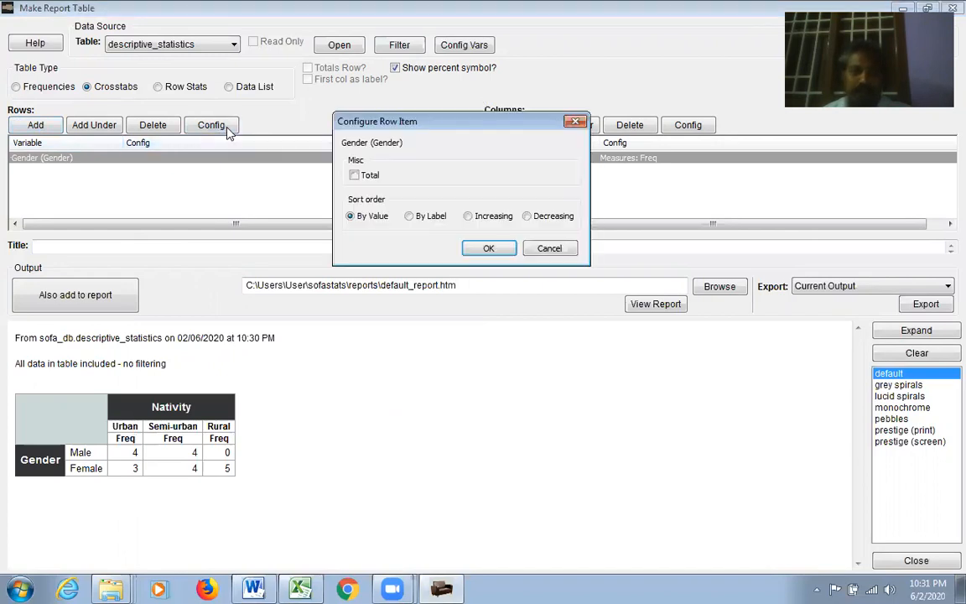
pyautogui.click(489, 248)
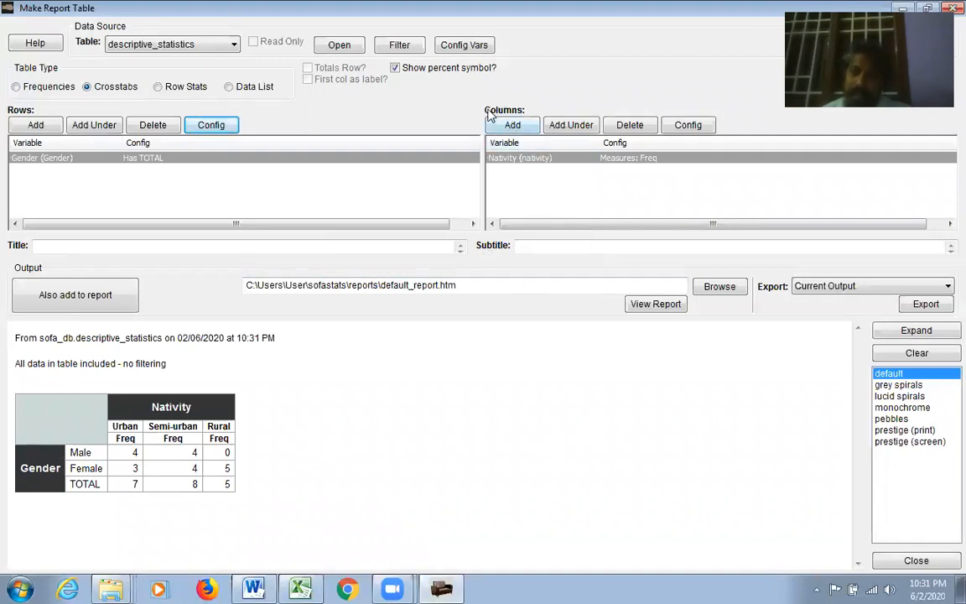
pyautogui.click(688, 125)
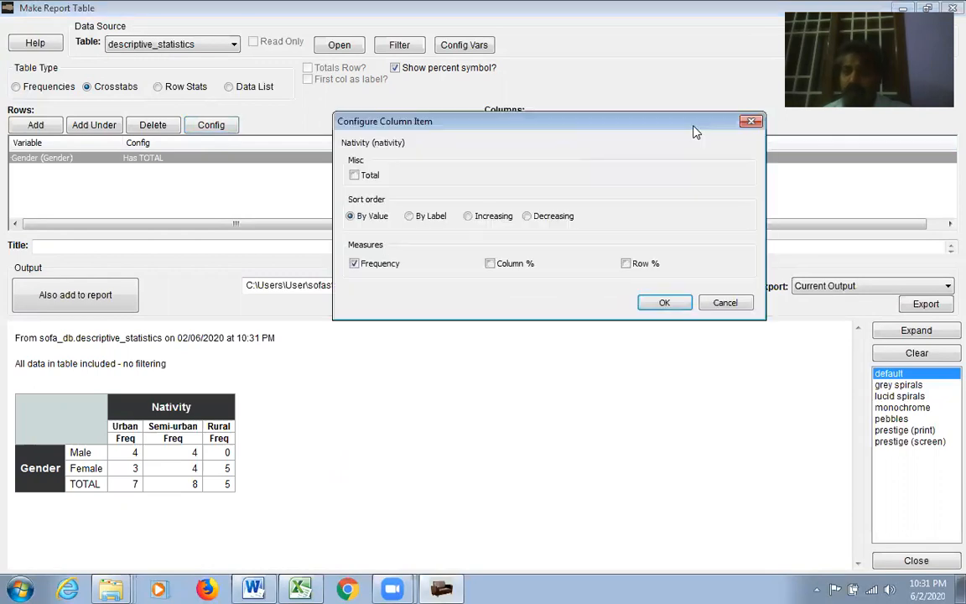
pyautogui.click(354, 174)
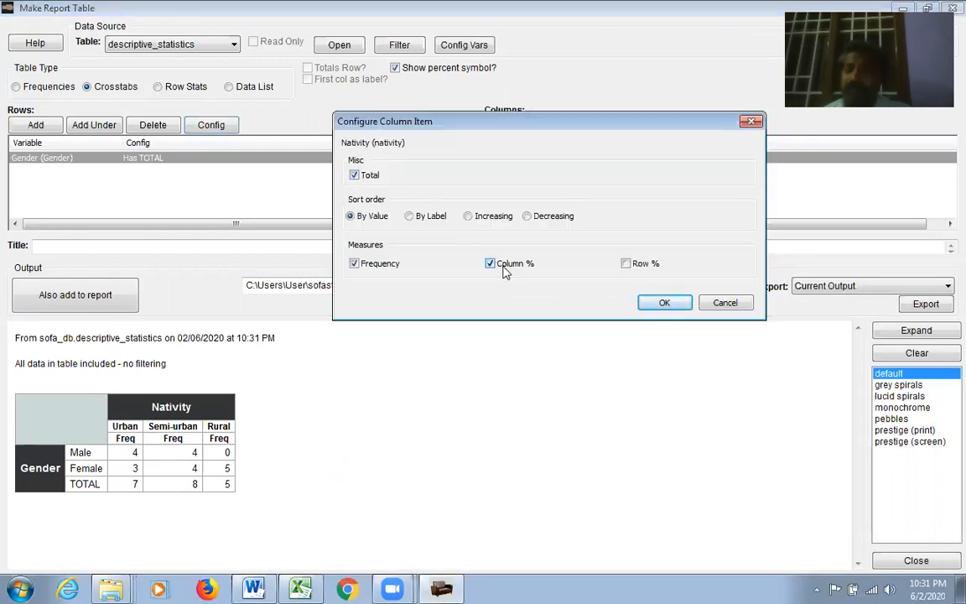
pyautogui.click(671, 303)
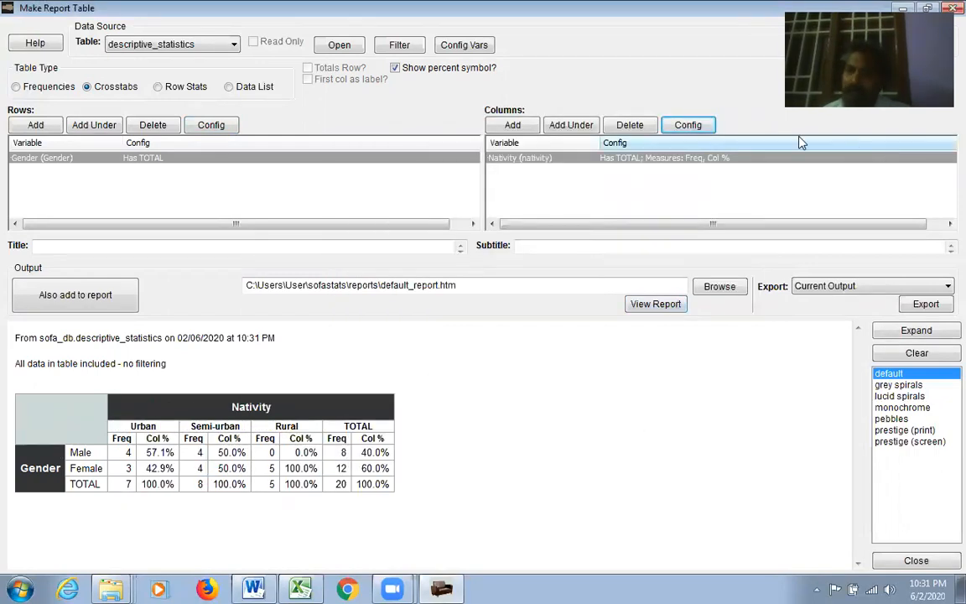
pyautogui.click(688, 125)
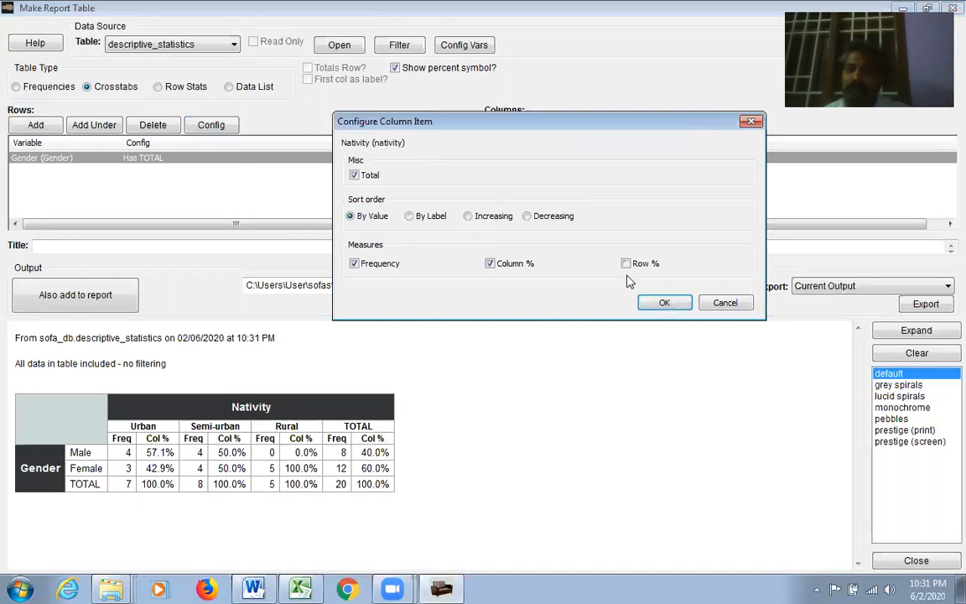
pyautogui.click(665, 302)
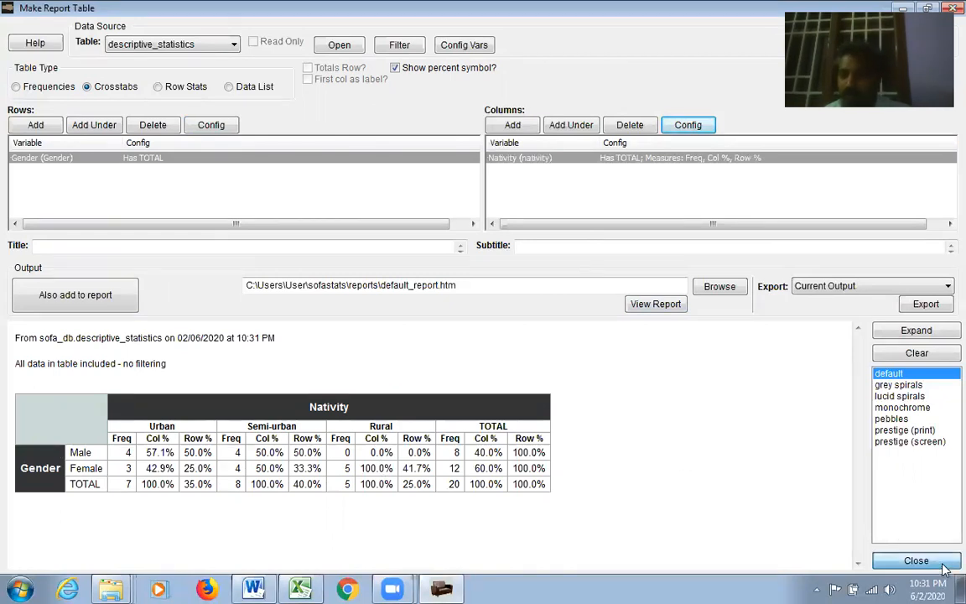
# Close the crosstabs window, open a new report table, and add Gender as the row variable of a frequencies table
pyautogui.click(917, 561)
pyautogui.click(117, 375)
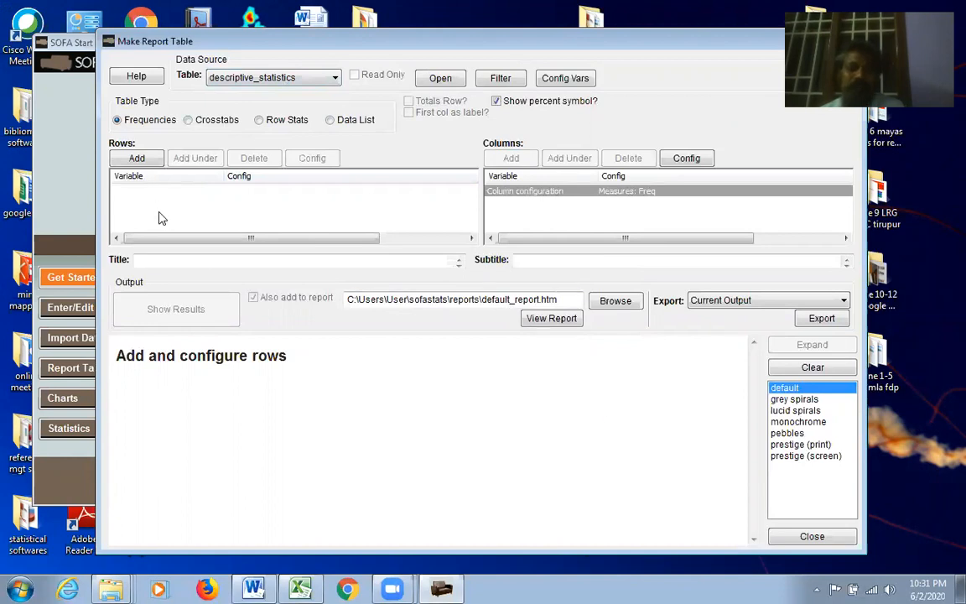
pyautogui.click(139, 159)
pyautogui.click(348, 145)
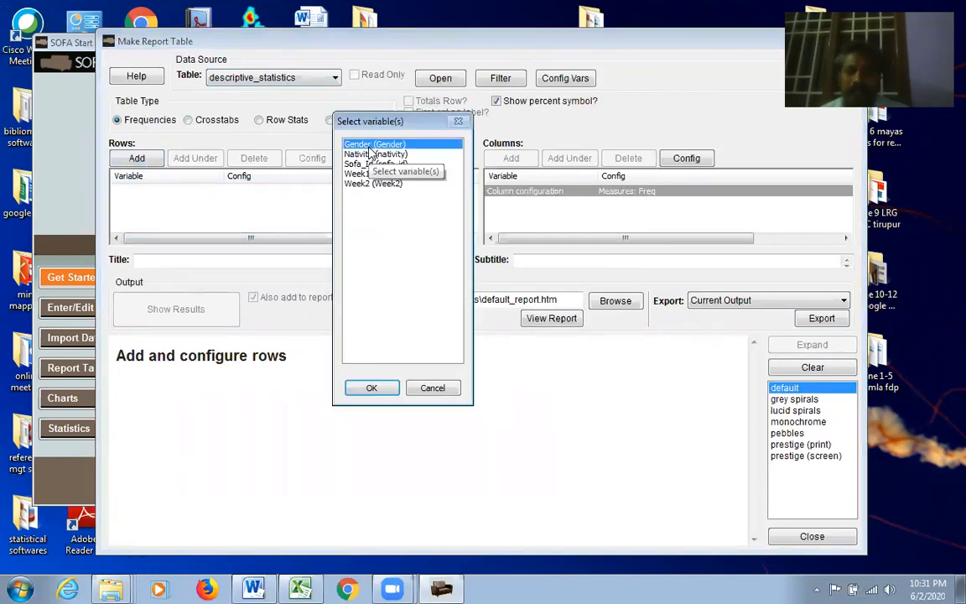
pyautogui.click(371, 387)
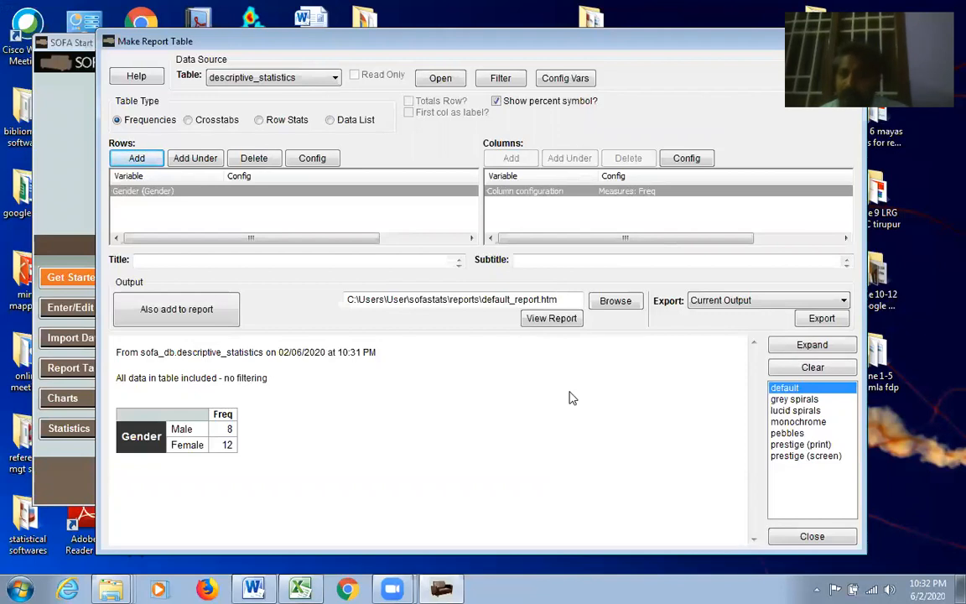
# Nest Nativity under Gender in the frequencies table rows, and turn on the total for Nativity
pyautogui.click(186, 160)
pyautogui.click(376, 155)
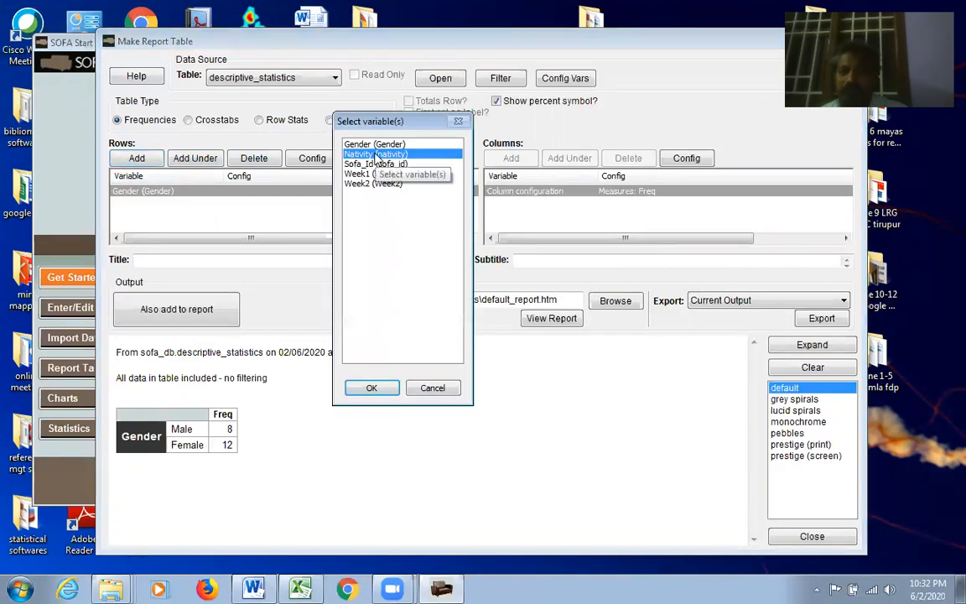
pyautogui.click(371, 387)
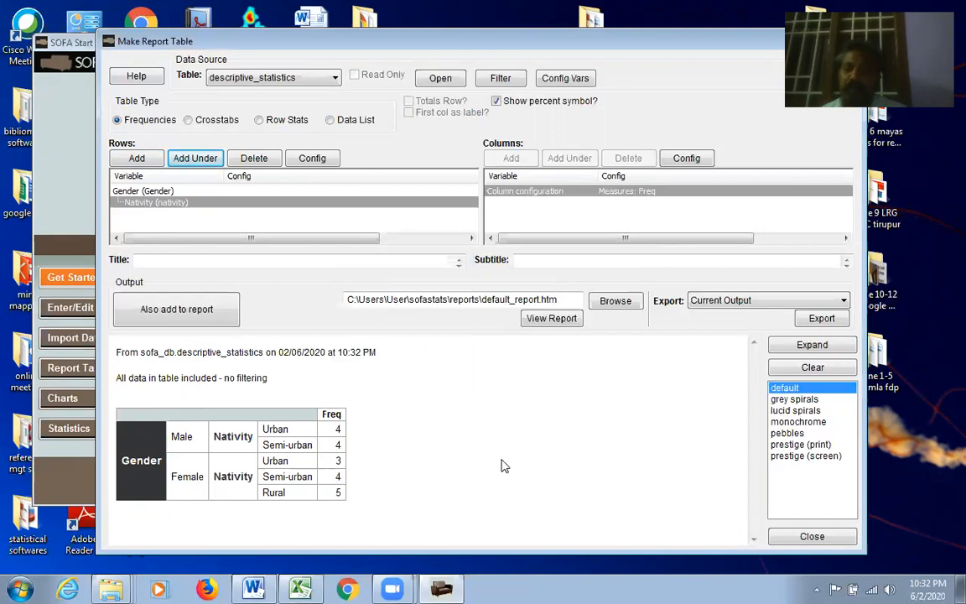
pyautogui.click(313, 159)
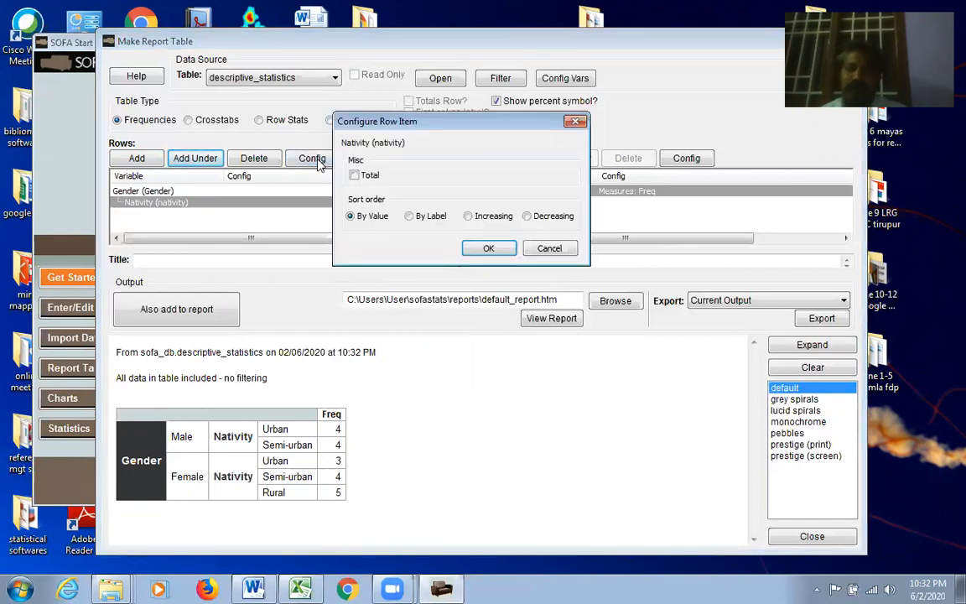
pyautogui.click(489, 248)
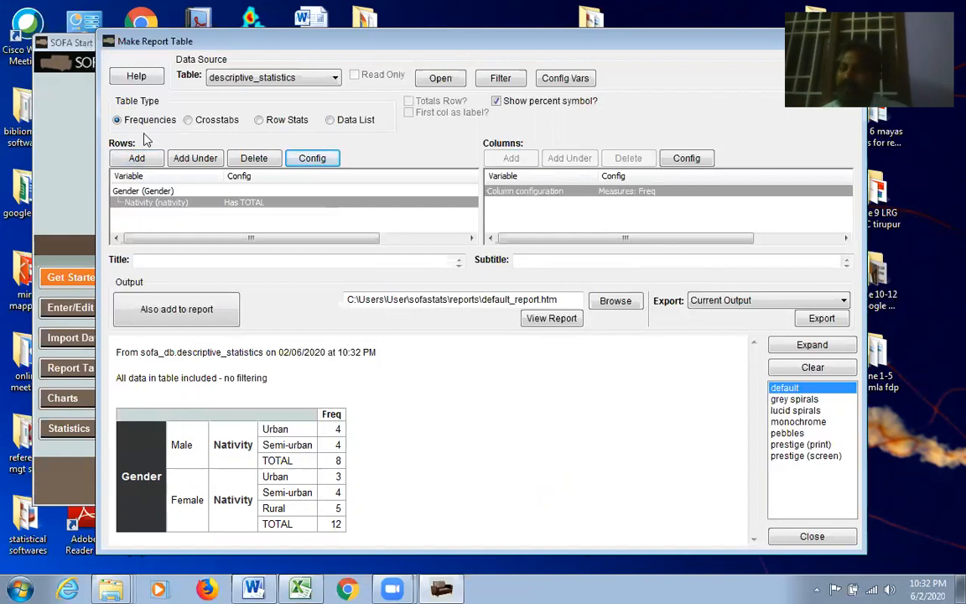
# Clear the report table settings and build a Row Stats table with Week1 as the column variable
pyautogui.click(801, 369)
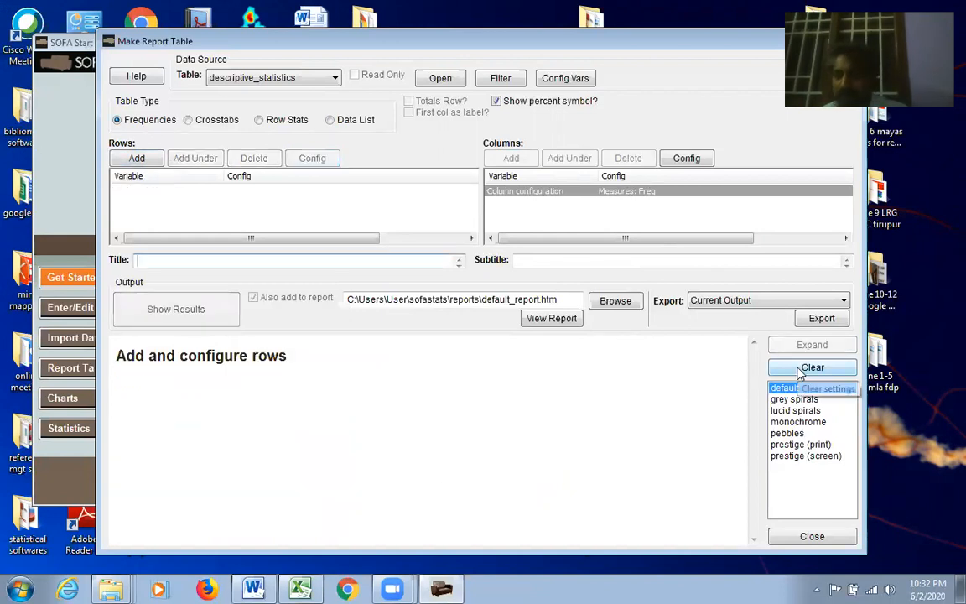
pyautogui.click(212, 123)
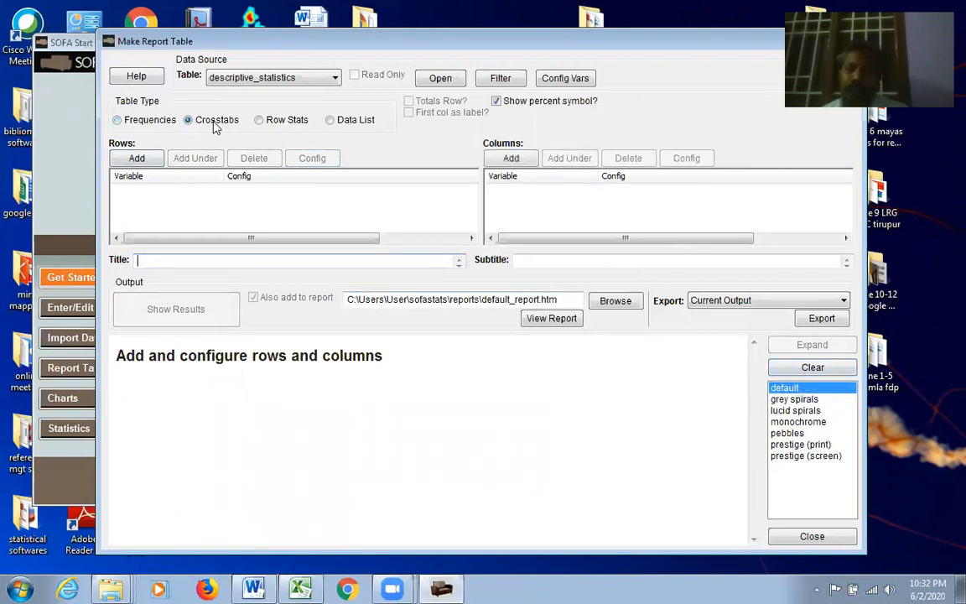
pyautogui.click(260, 122)
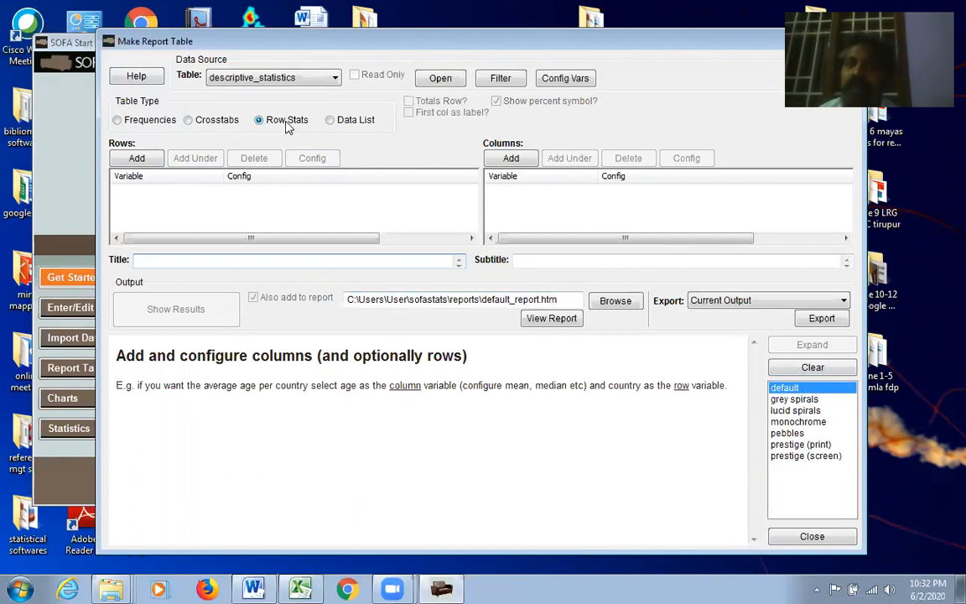
pyautogui.click(513, 159)
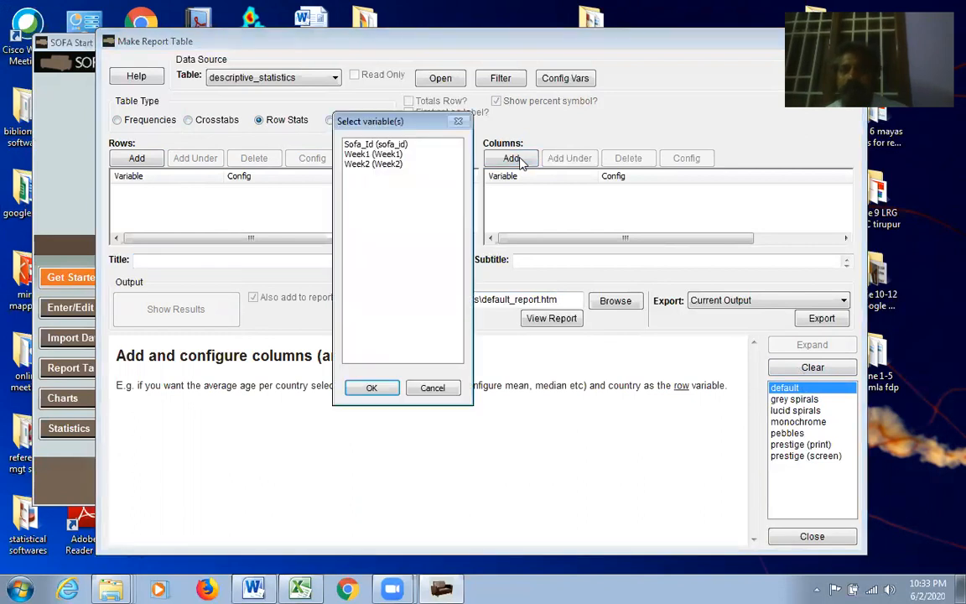
pyautogui.click(388, 156)
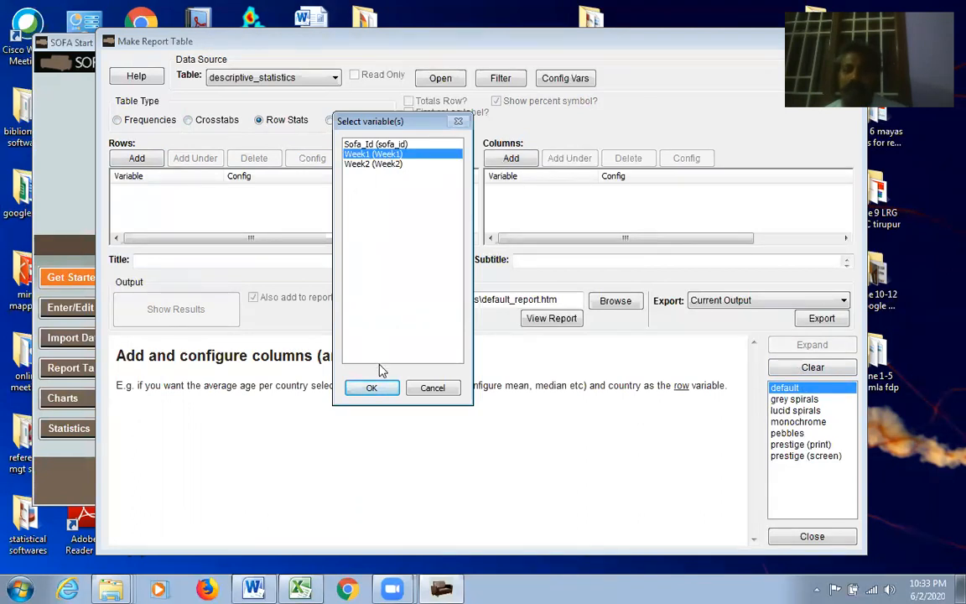
pyautogui.click(373, 389)
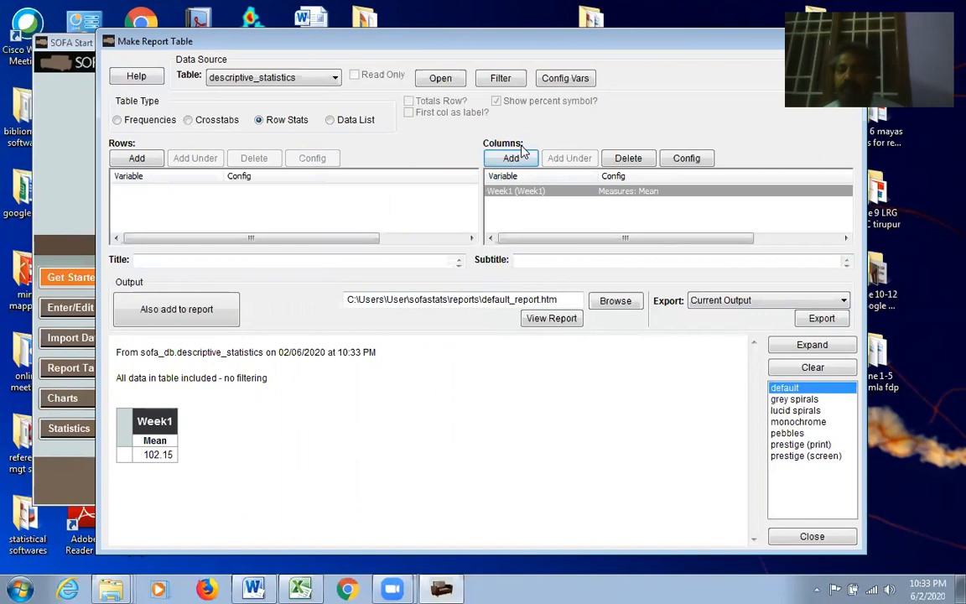
# Add Standard Deviation, N, Minimum, Maximum, Range and Sum to the measures of the Week1 column
pyautogui.click(688, 159)
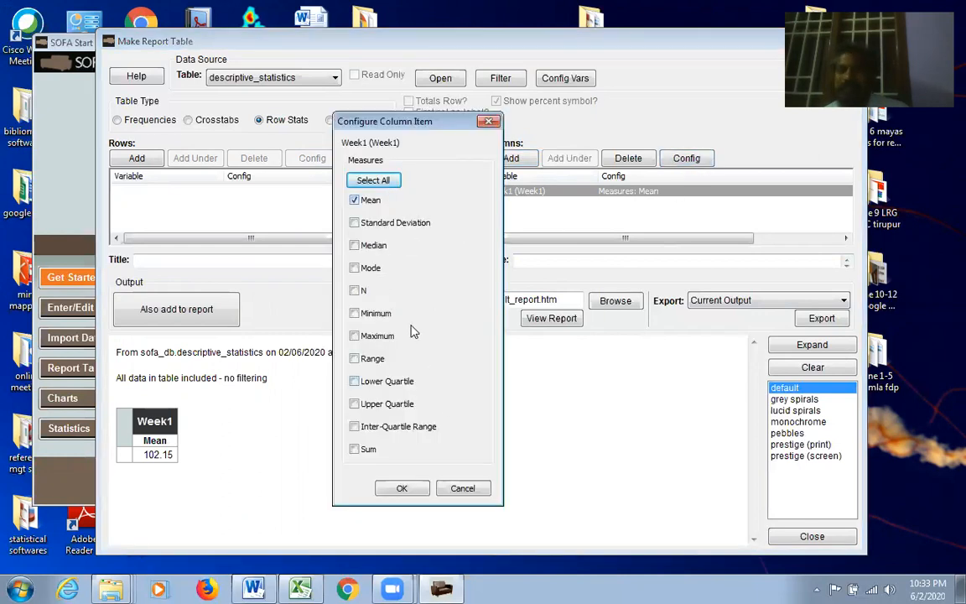
pyautogui.click(354, 223)
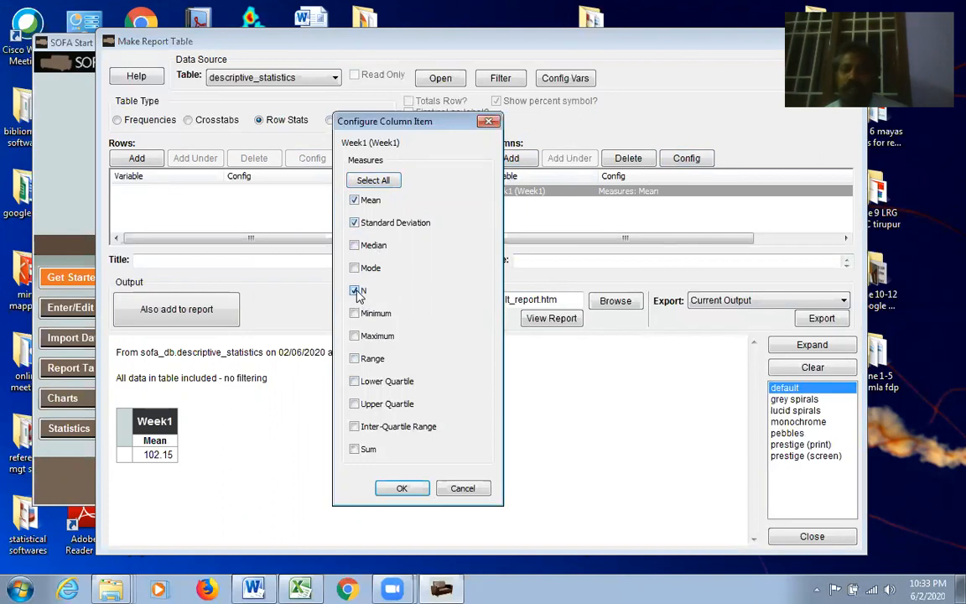
pyautogui.click(354, 358)
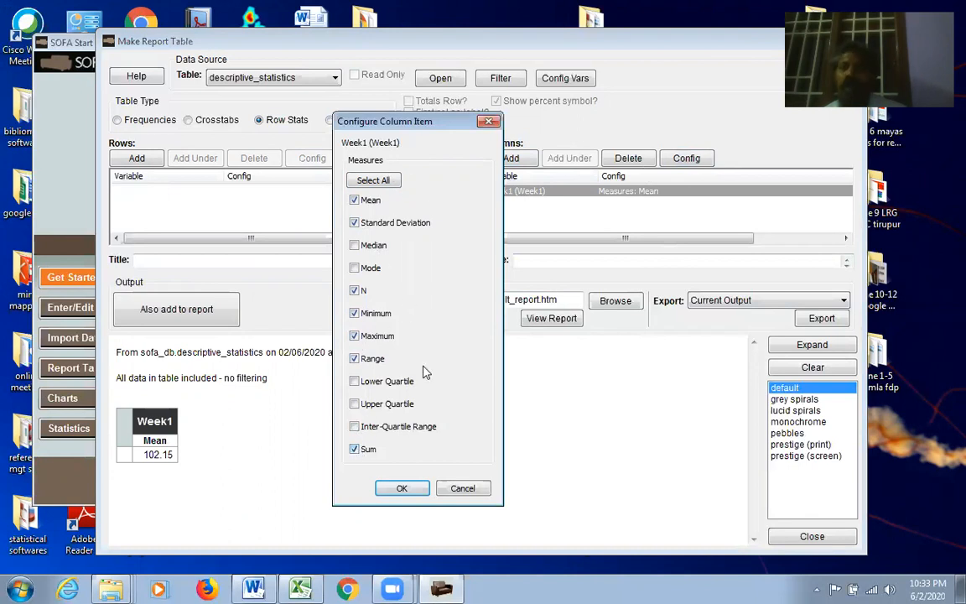
pyautogui.click(409, 489)
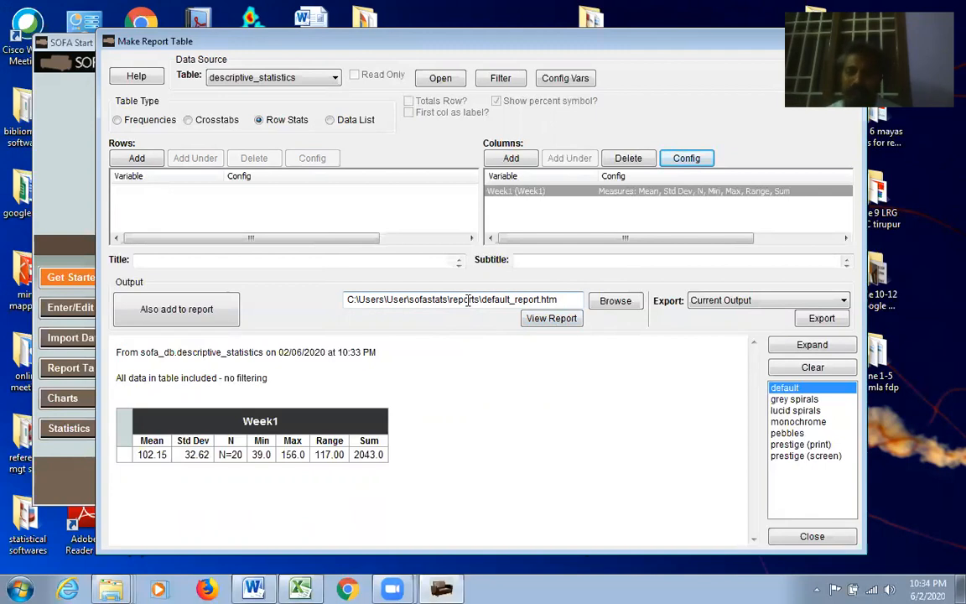
# Open the default HTML report in the browser, look through its accumulated results, and return to the report table
pyautogui.click(552, 319)
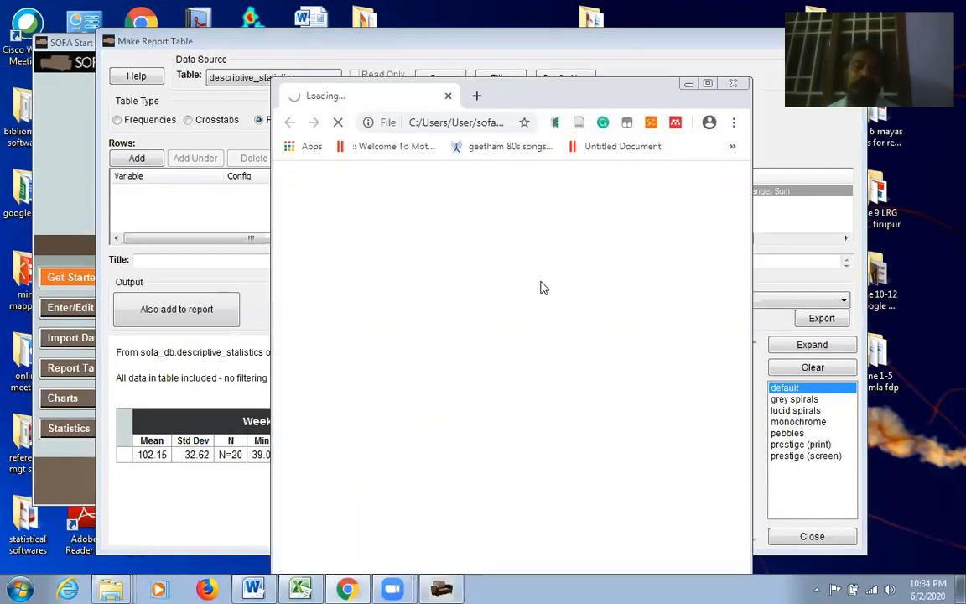
pyautogui.scroll(-7, 629, 336)
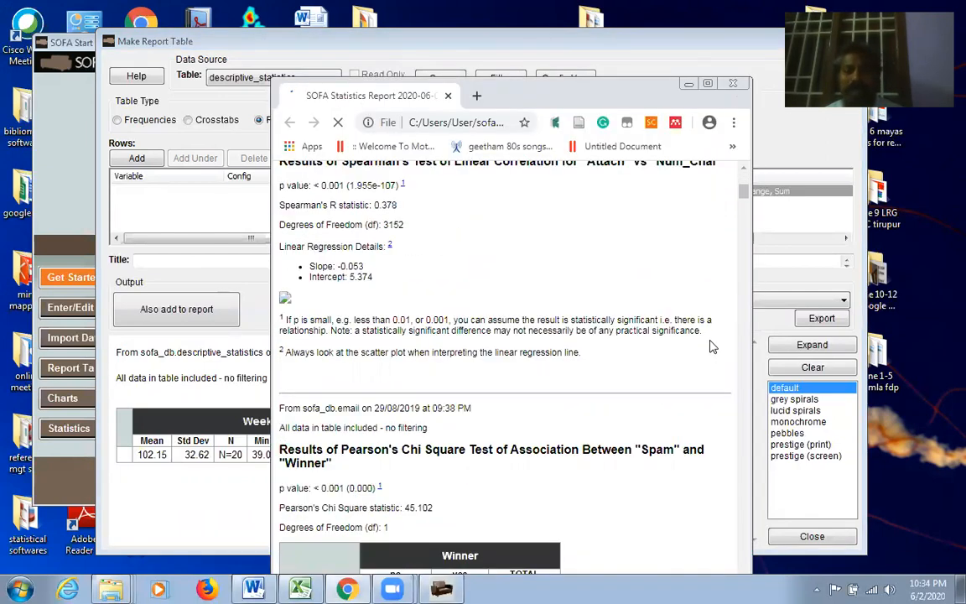
pyautogui.scroll(-15, 704, 350)
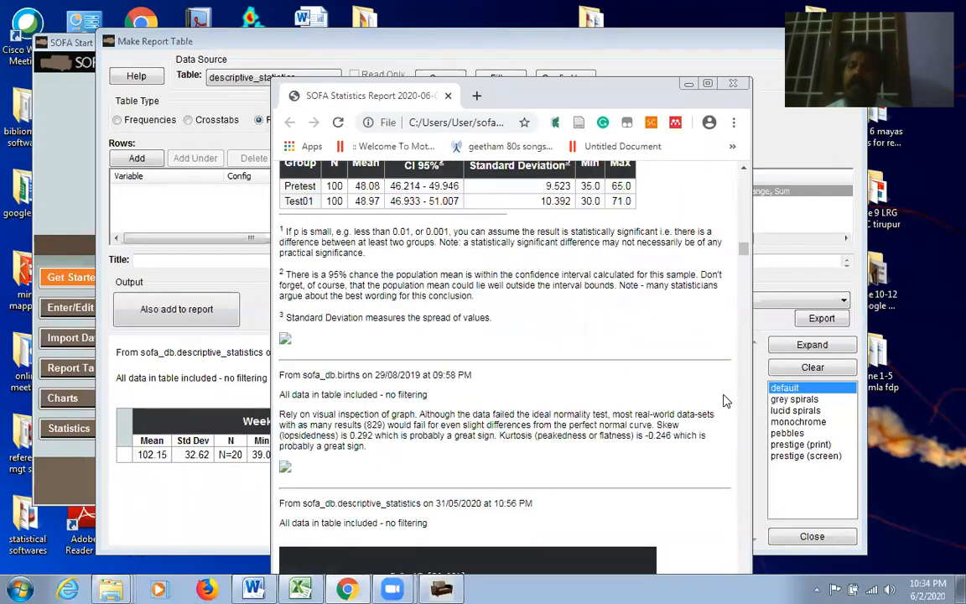
pyautogui.scroll(-15, 732, 413)
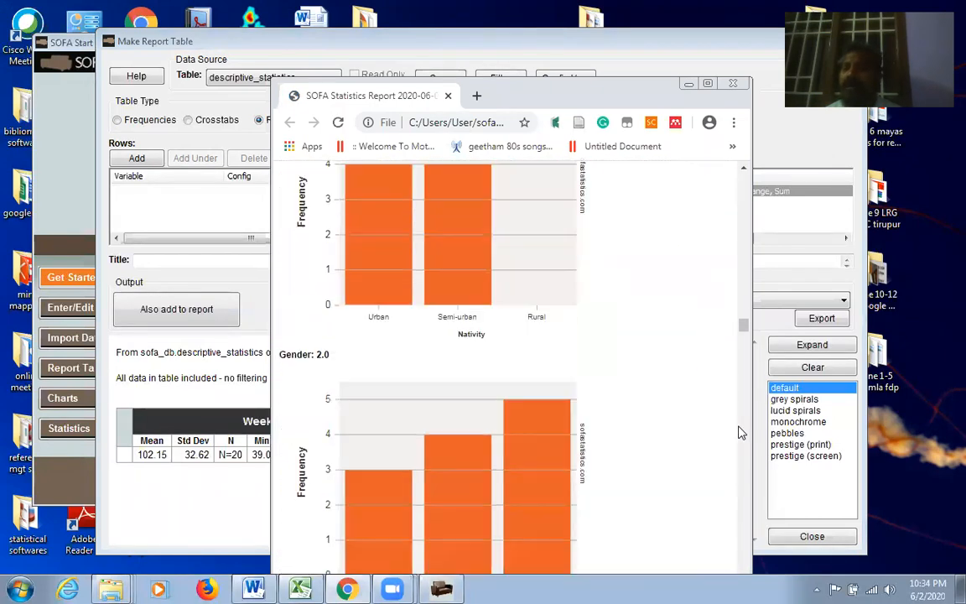
pyautogui.scroll(-5, 741, 439)
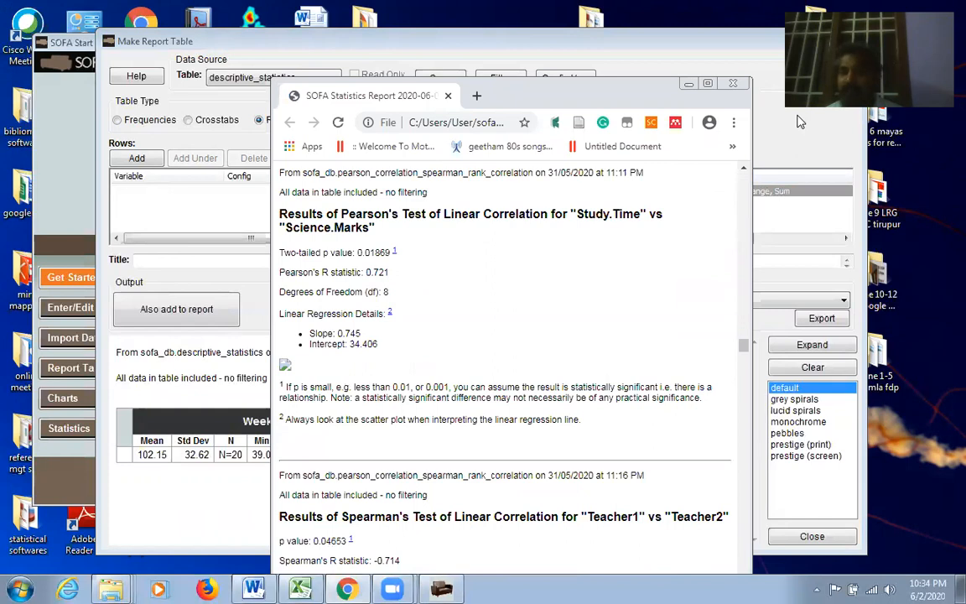
pyautogui.click(800, 122)
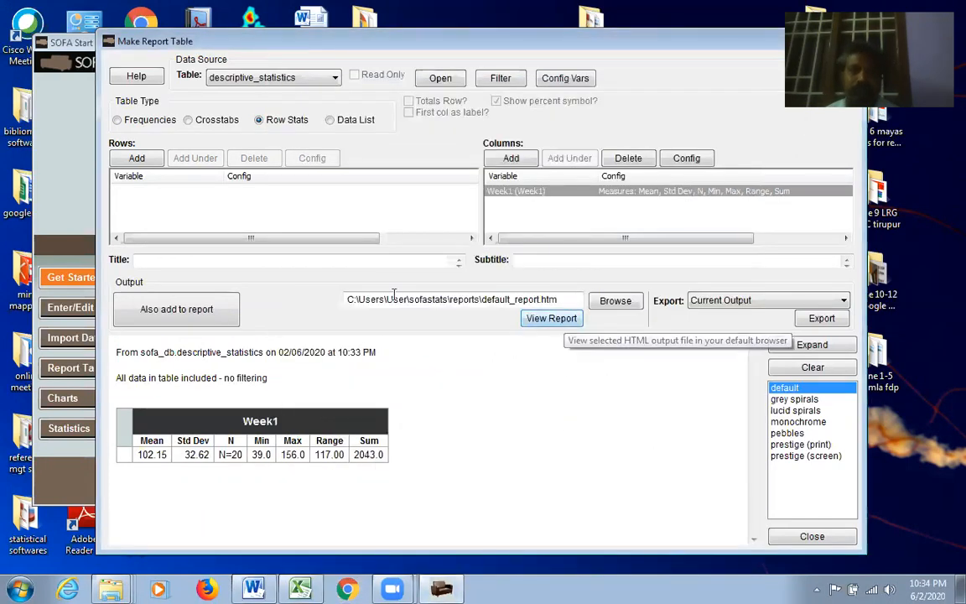
# Build a Data List table with Gender as a column, and look through the listed values
pyautogui.click(329, 120)
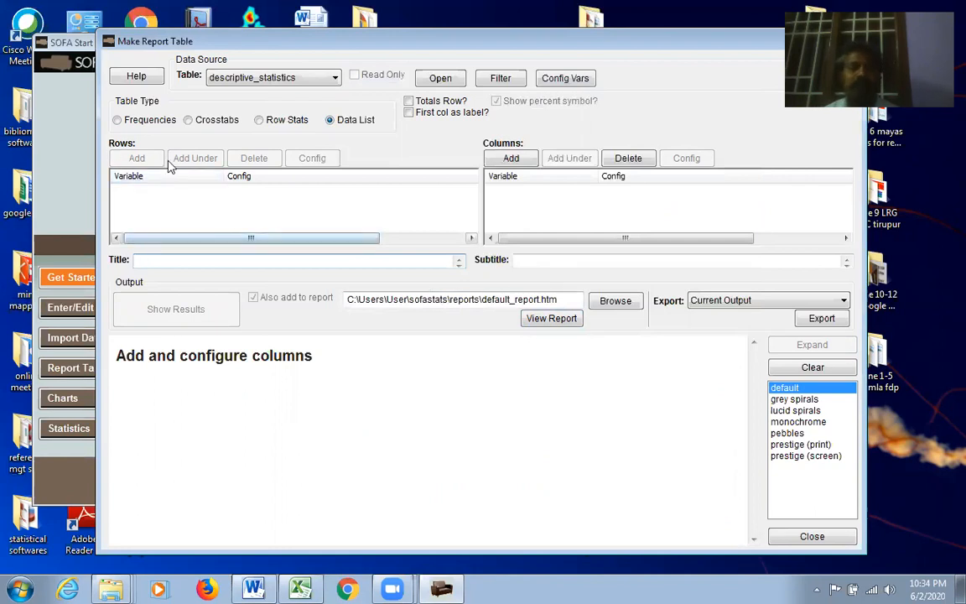
pyautogui.click(514, 159)
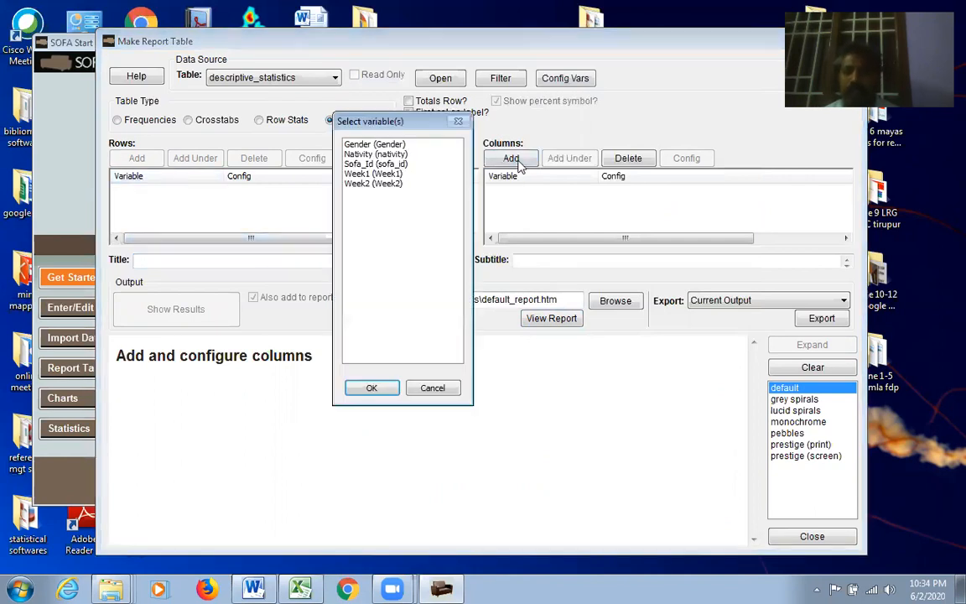
pyautogui.click(353, 143)
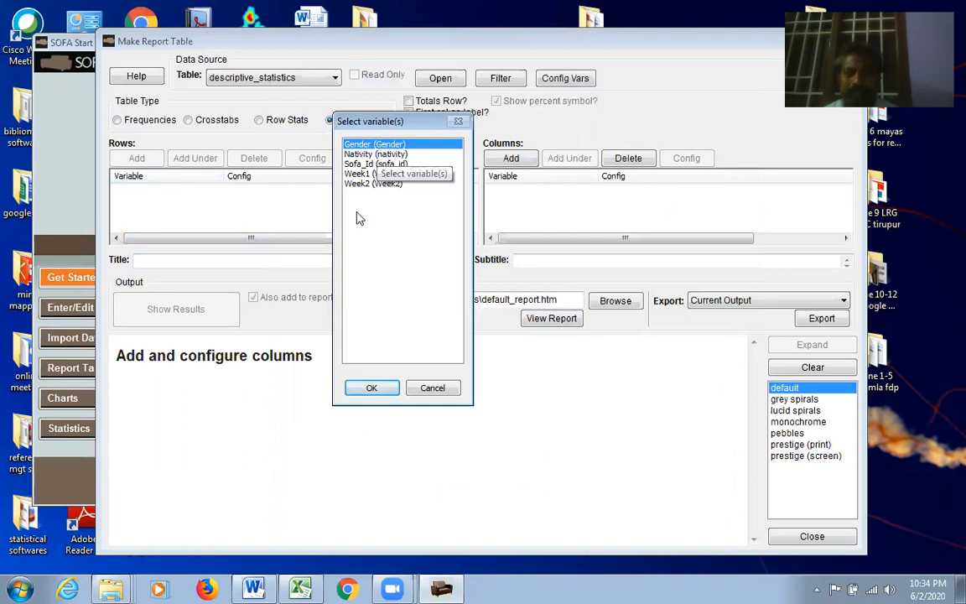
pyautogui.click(371, 389)
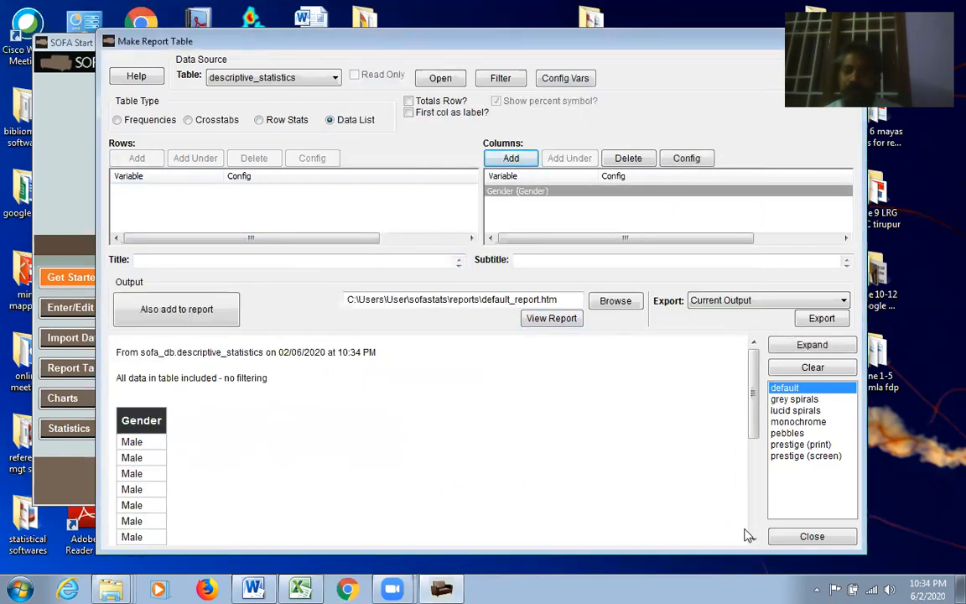
pyautogui.scroll(-10, 755, 542)
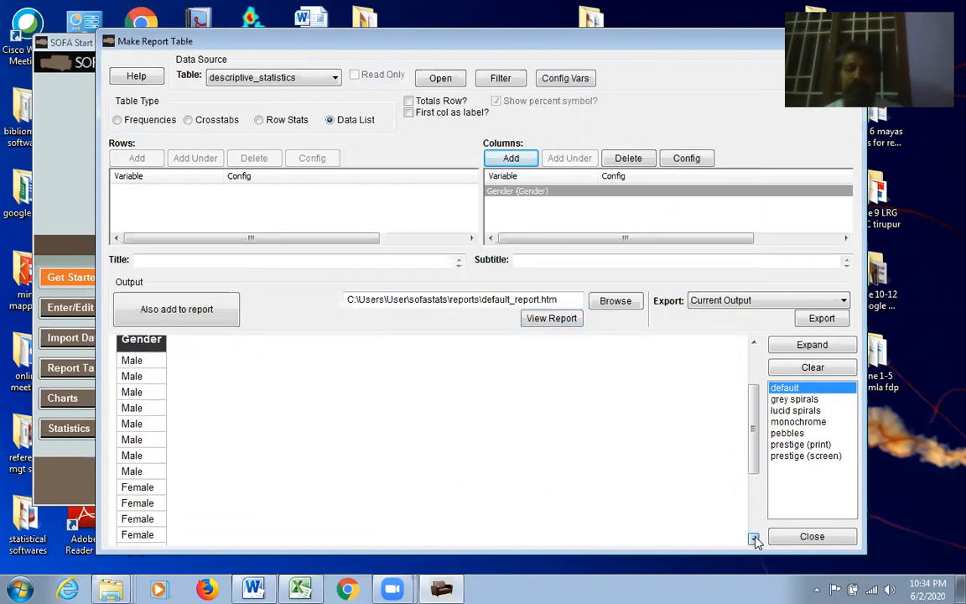
pyautogui.click(754, 540)
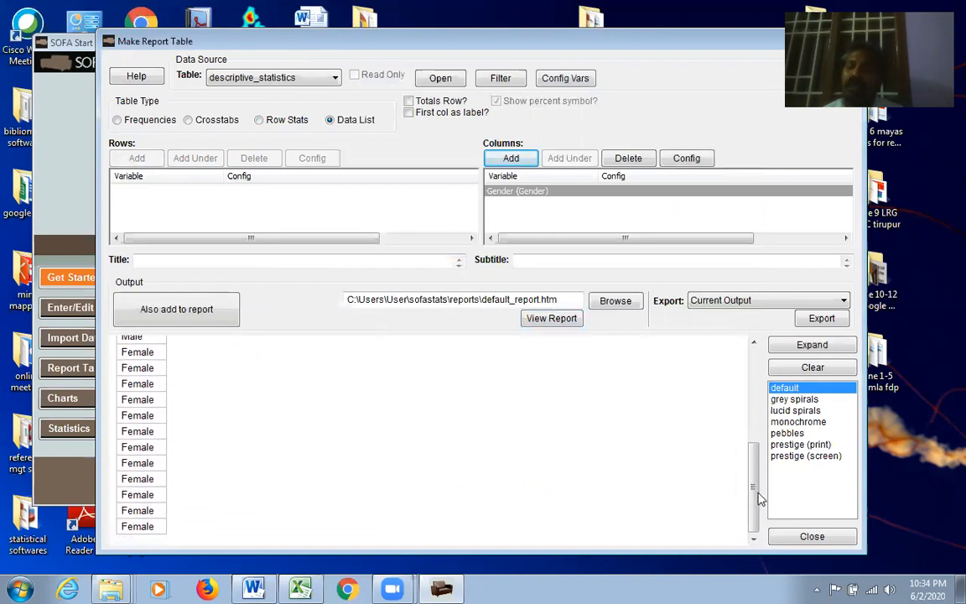
pyautogui.moveTo(758, 493); pyautogui.dragTo(748, 386)
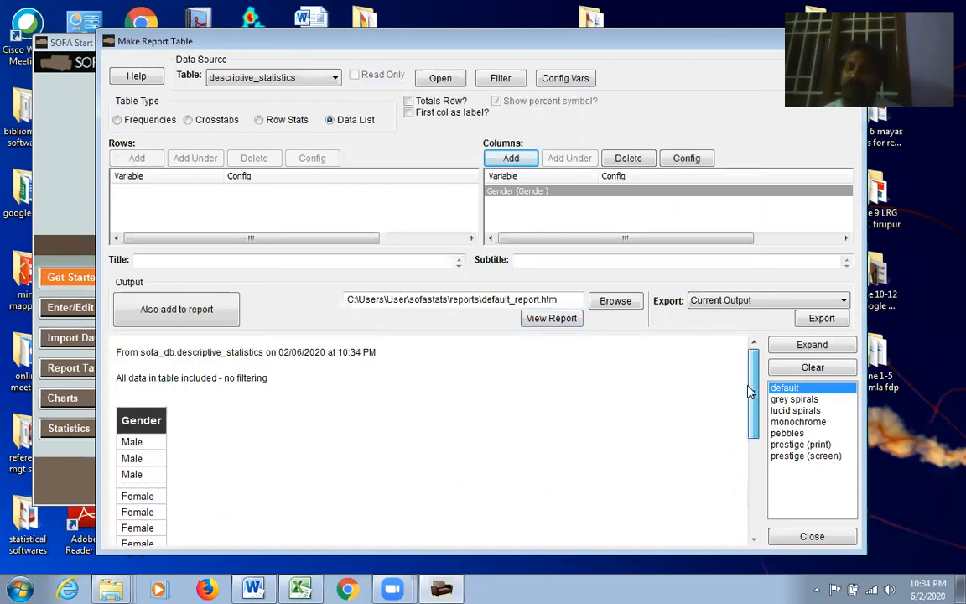
# Select Nativity as an additional column variable for the data list
pyautogui.click(526, 163)
pyautogui.click(346, 155)
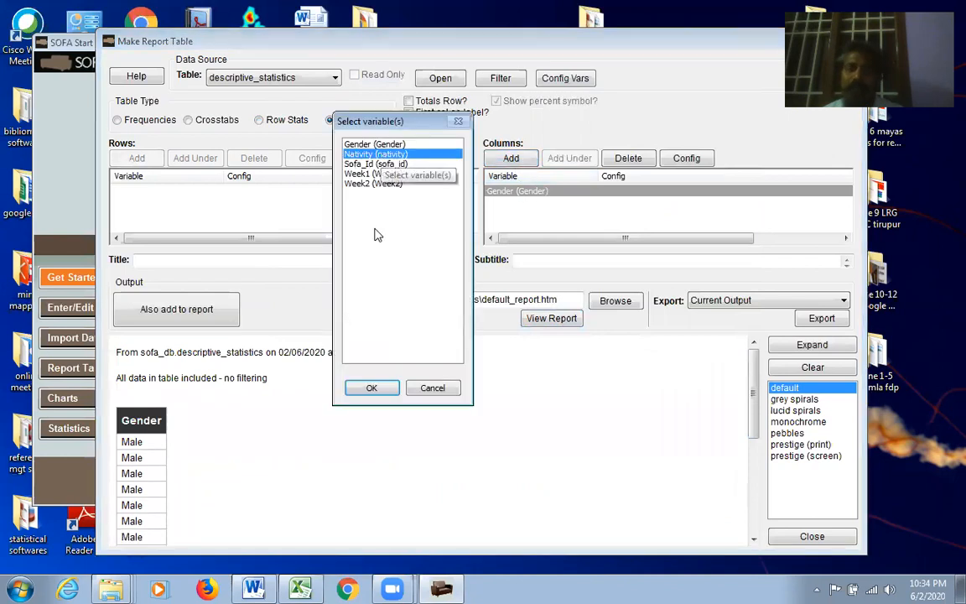
# Add the Nativity variable as a column of the data list and close the report table window
pyautogui.click(373, 387)
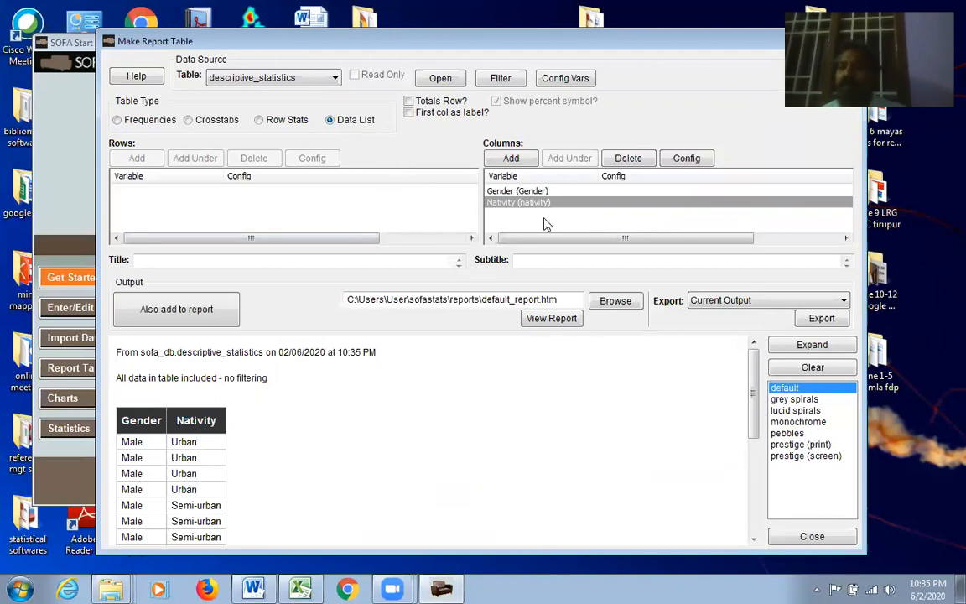
pyautogui.click(832, 542)
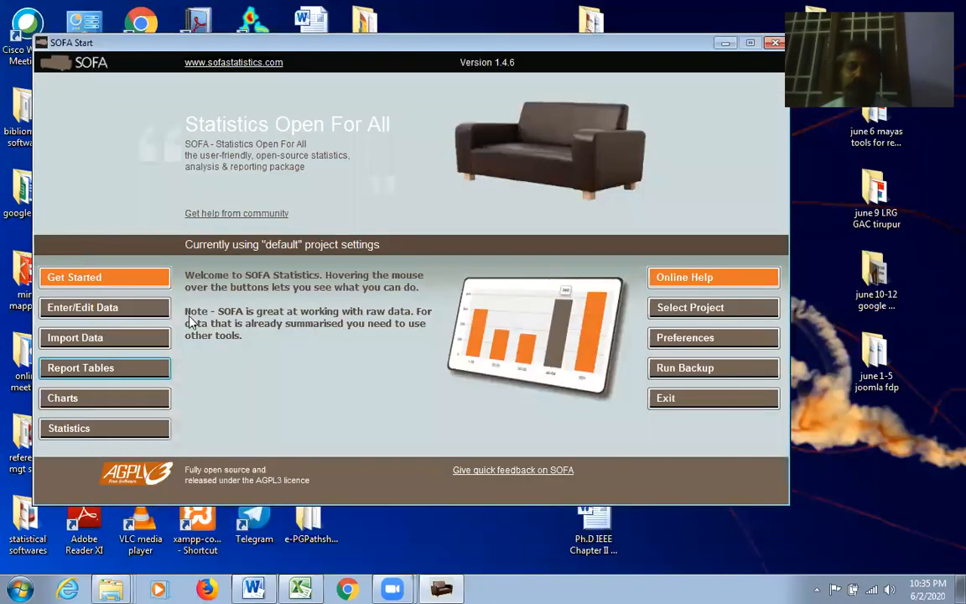
# Open the chart-making window for the descriptive_statistics table and maximize it
pyautogui.moveTo(61, 316)
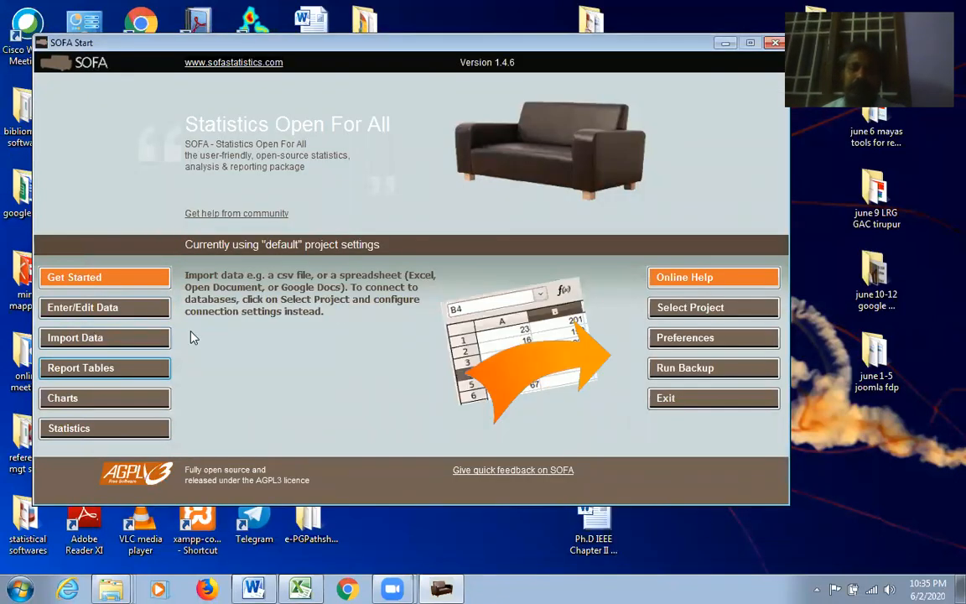
pyautogui.moveTo(135, 368)
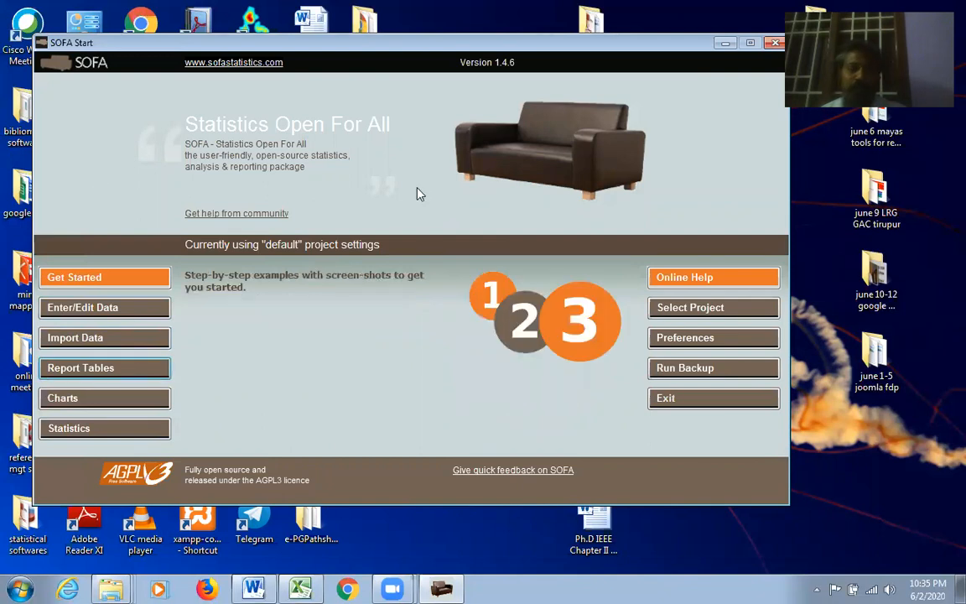
pyautogui.moveTo(161, 406)
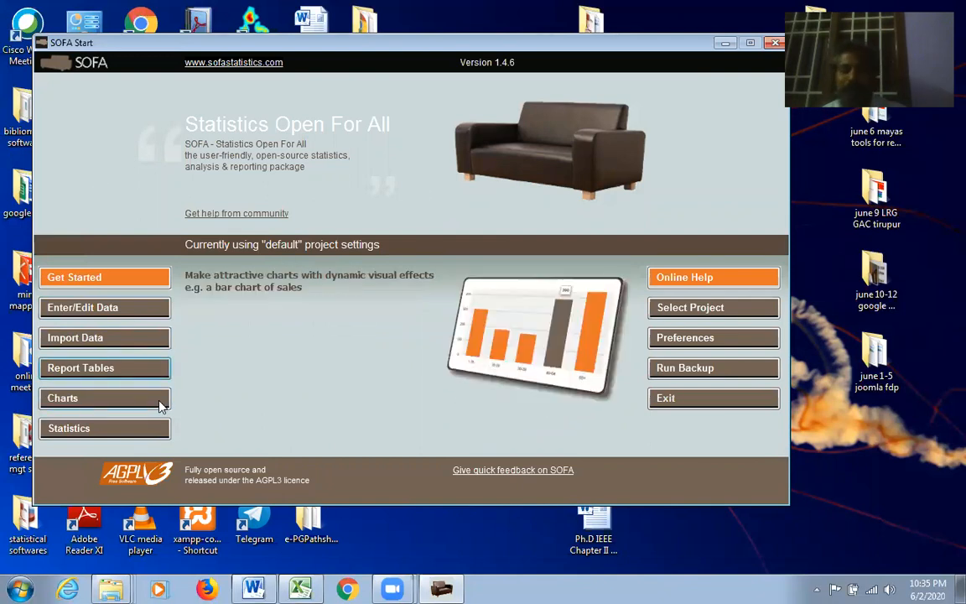
pyautogui.click(122, 406)
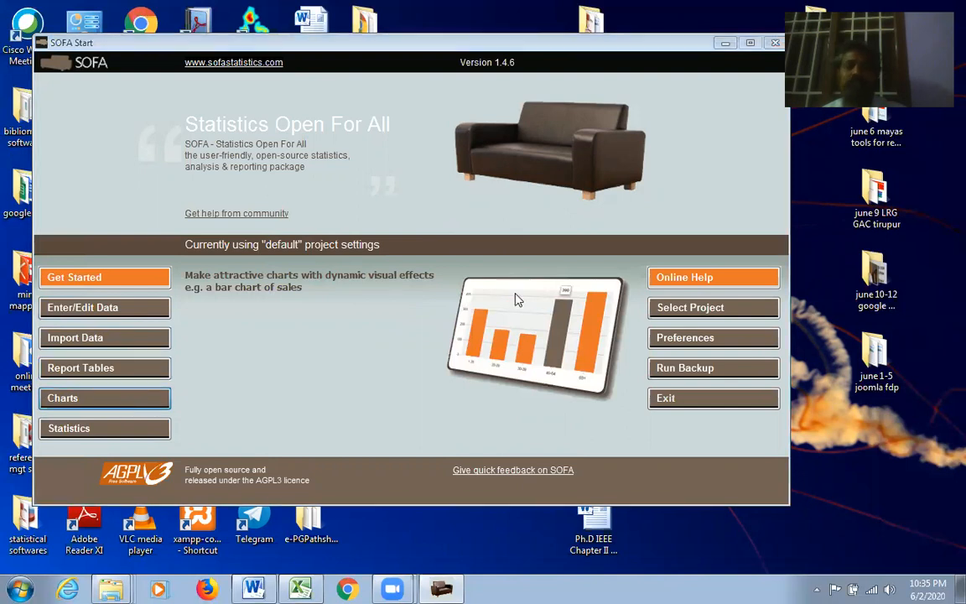
pyautogui.moveTo(731, 28); pyautogui.dragTo(669, 34)
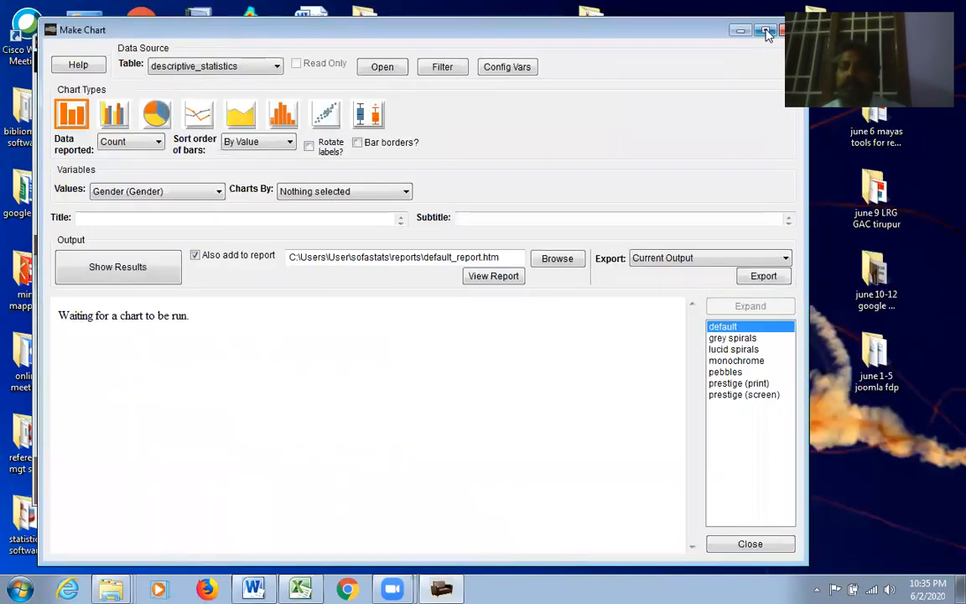
pyautogui.click(766, 32)
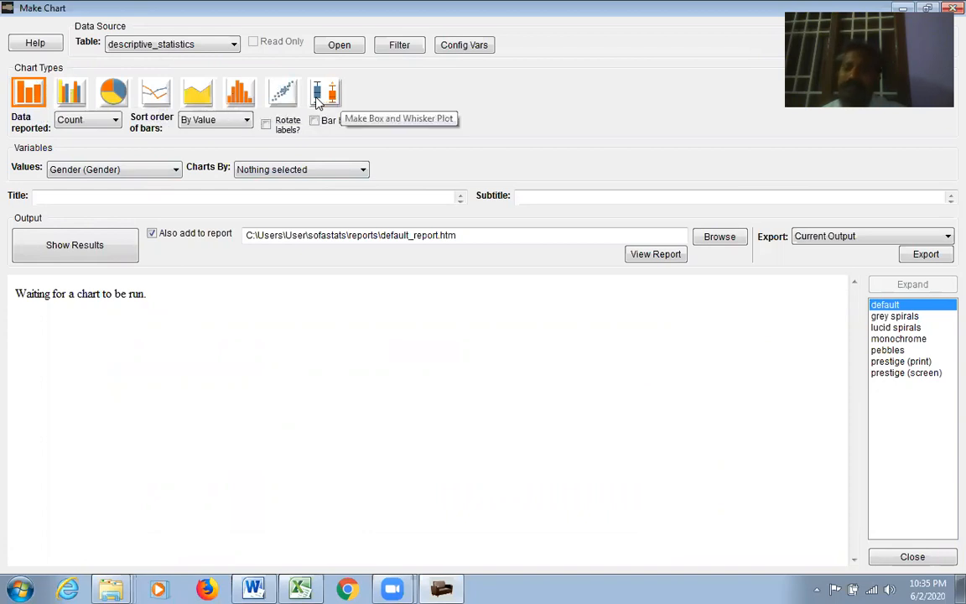
# Generate a pie chart of Gender with slices sorted by value and both count and percentage shown, and view the whole chart
pyautogui.click(114, 95)
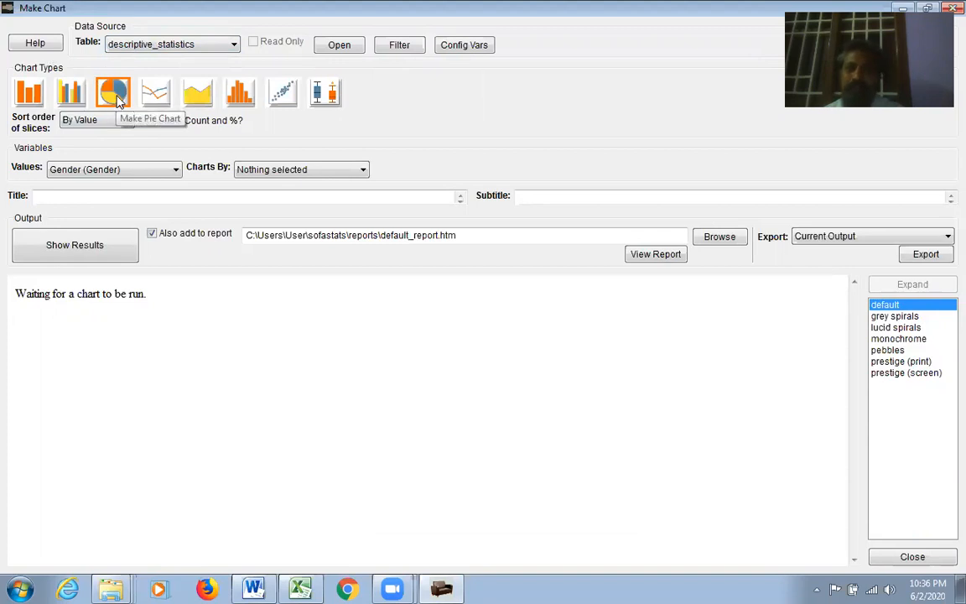
pyautogui.click(128, 121)
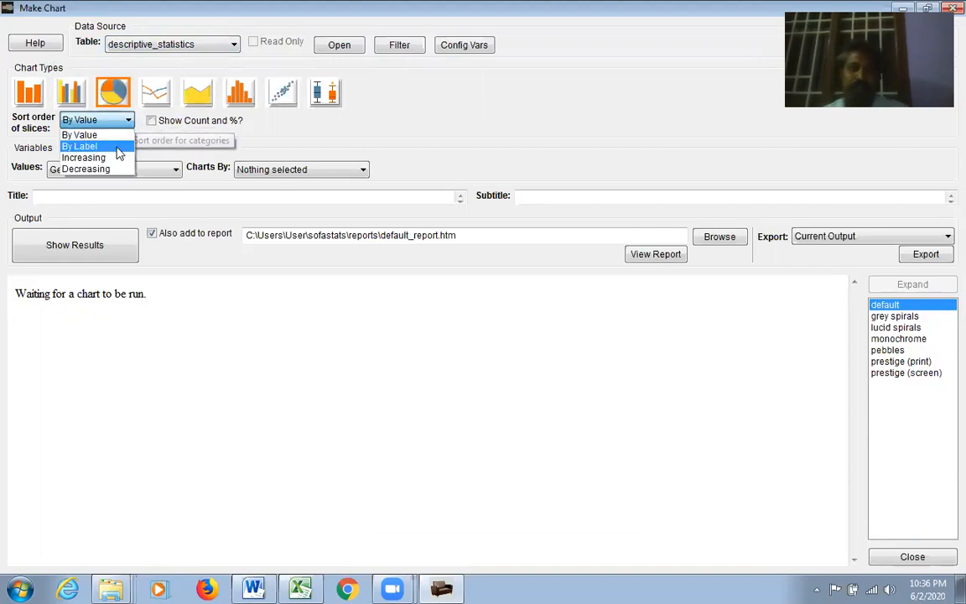
pyautogui.click(118, 135)
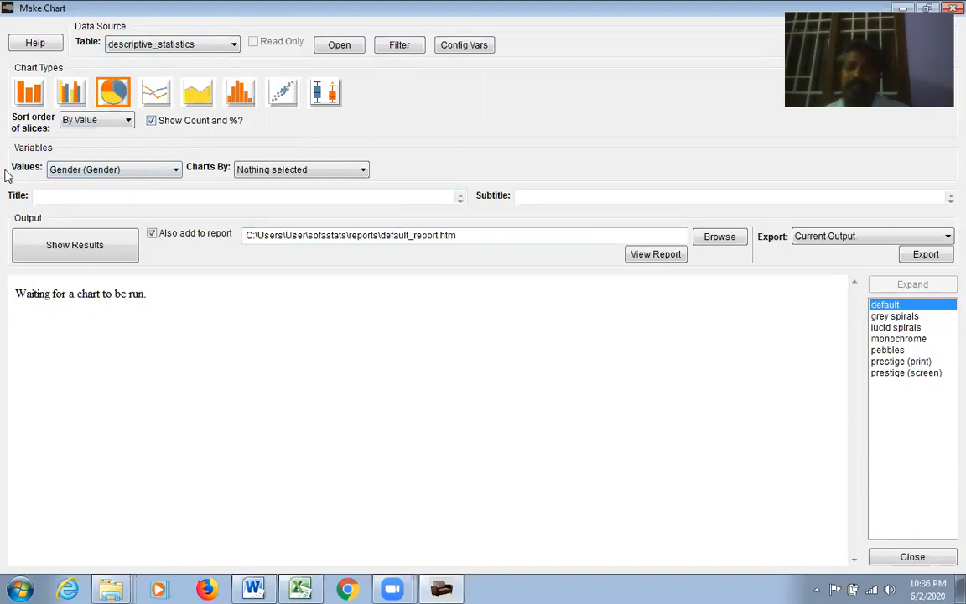
pyautogui.click(92, 252)
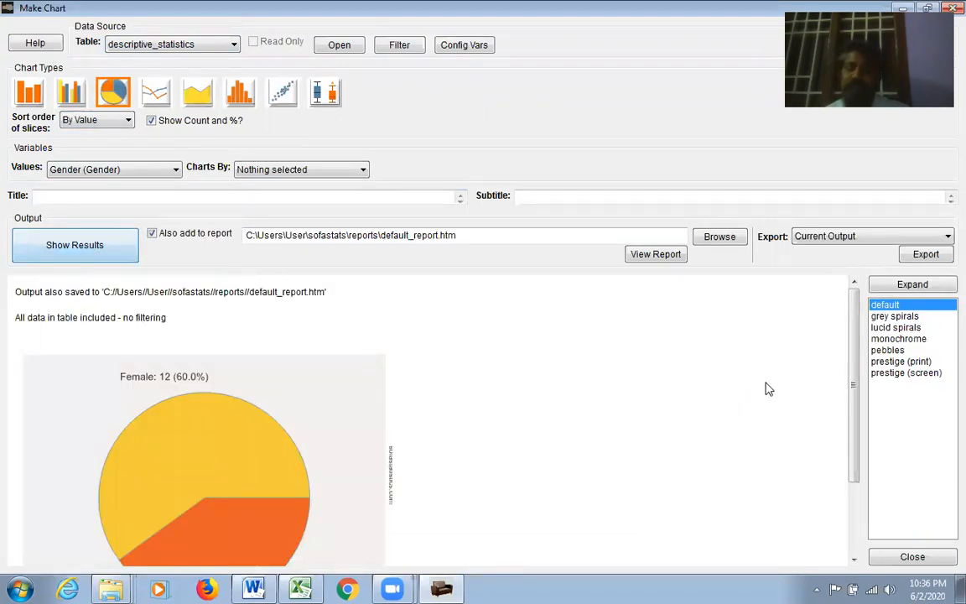
pyautogui.moveTo(855, 378); pyautogui.dragTo(849, 409)
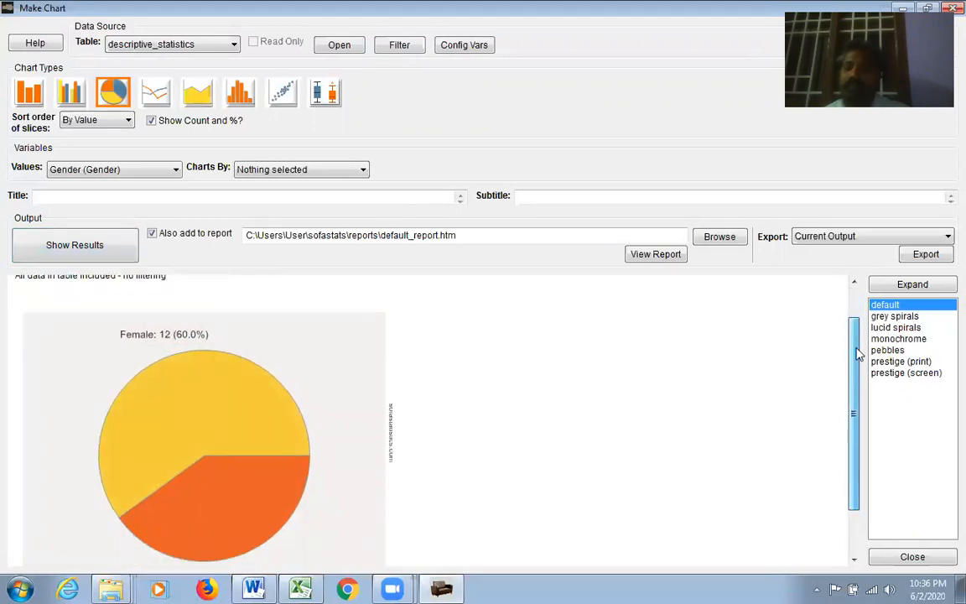
pyautogui.moveTo(857, 348); pyautogui.dragTo(855, 398)
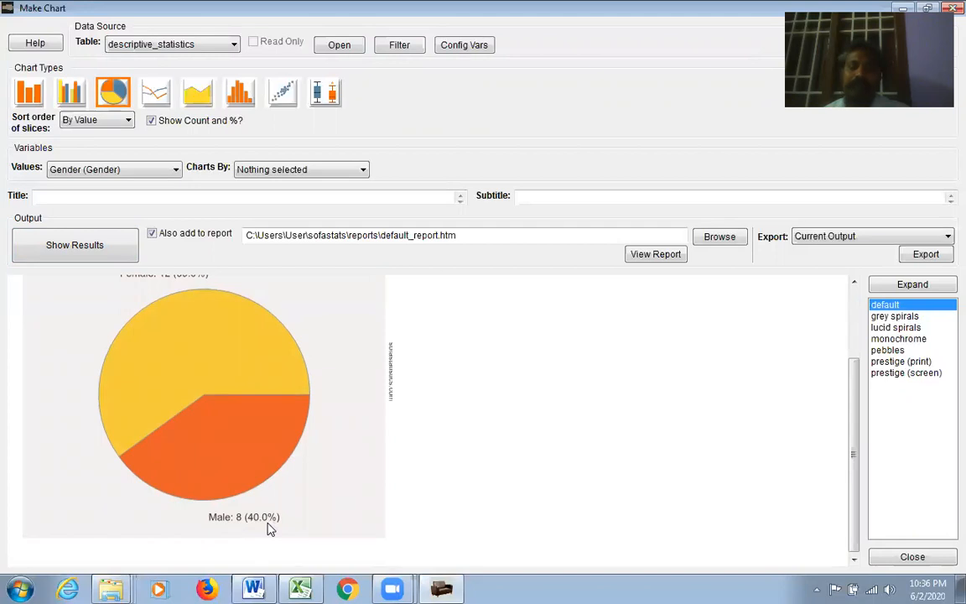
pyautogui.moveTo(847, 386); pyautogui.dragTo(858, 293)
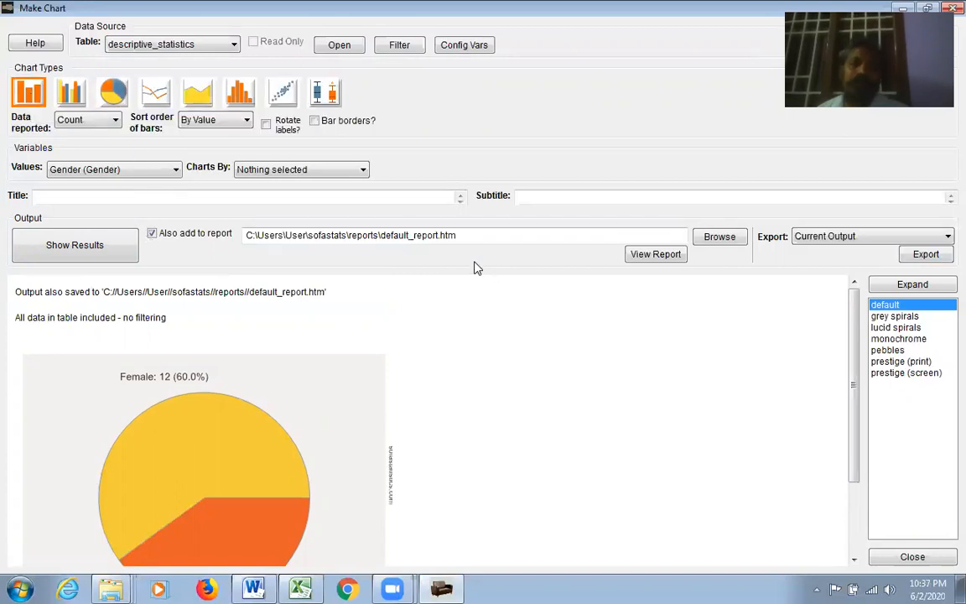
# Generate a simple bar chart of Nativity with Count as the reported data and view the whole chart
pyautogui.click(115, 121)
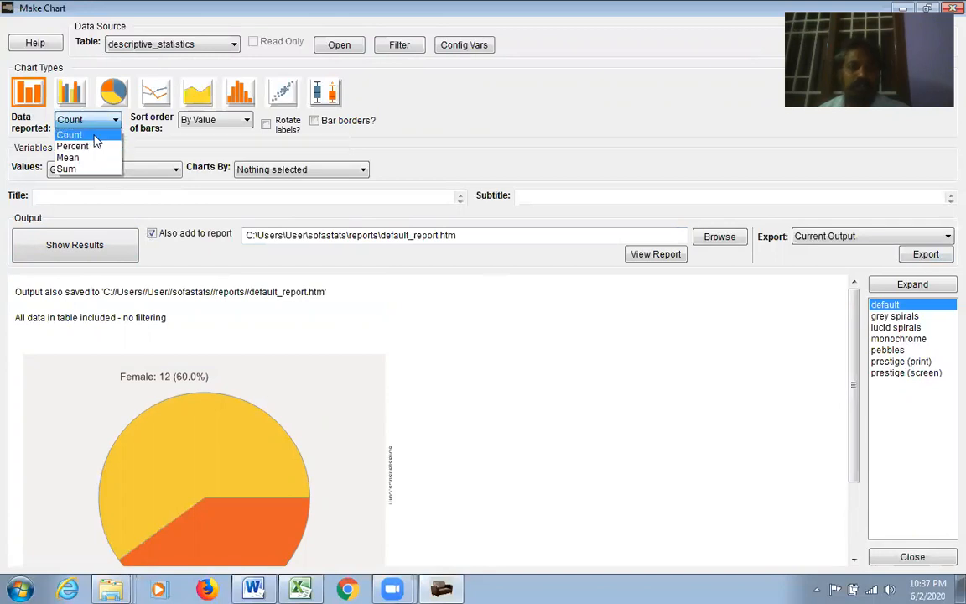
pyautogui.click(68, 135)
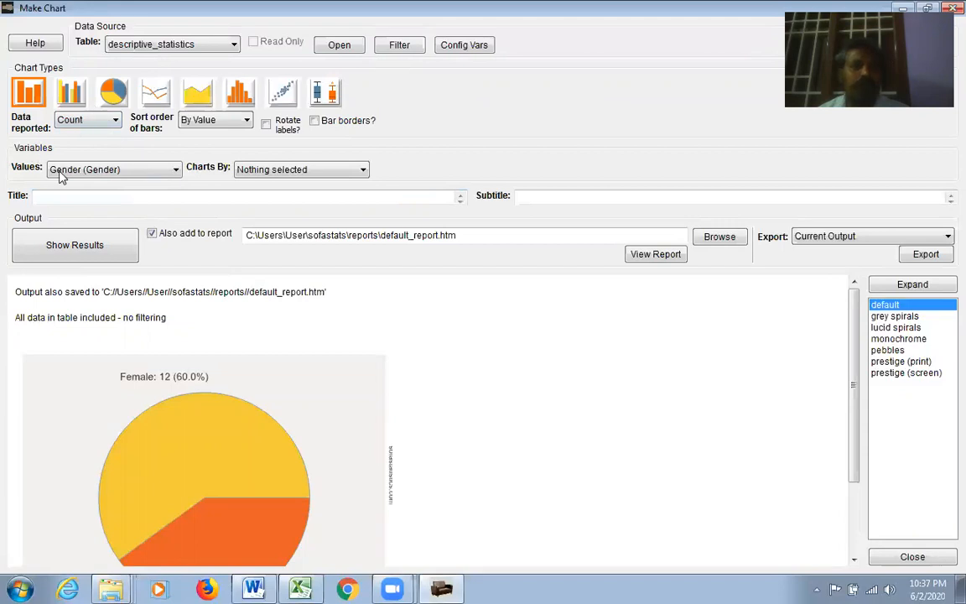
pyautogui.click(177, 172)
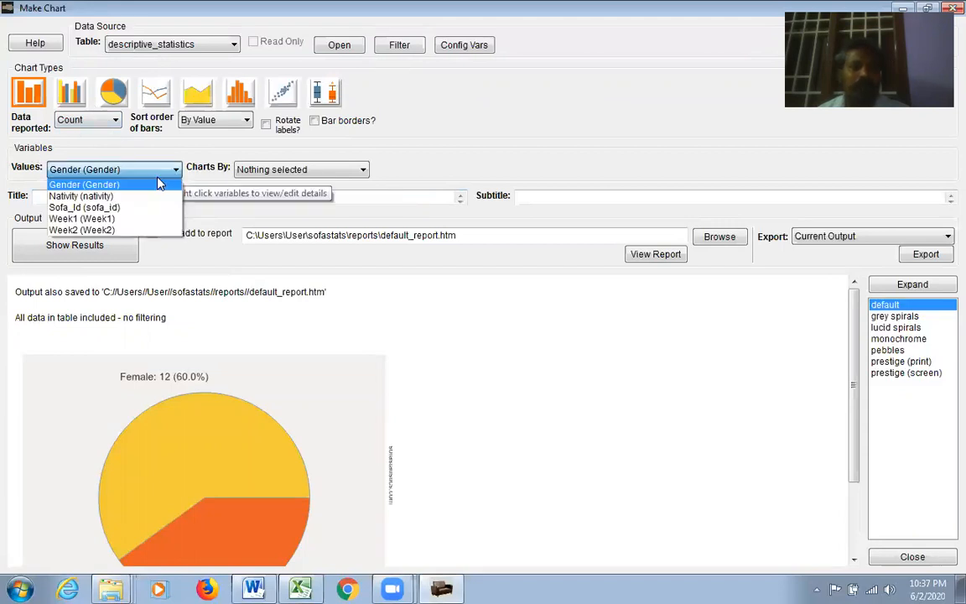
pyautogui.click(124, 195)
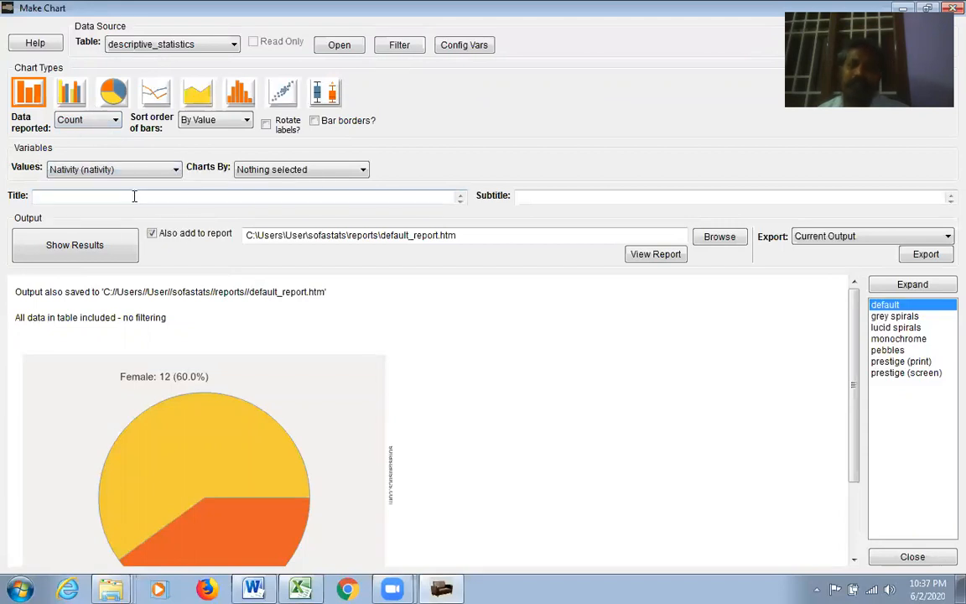
pyautogui.click(73, 245)
pyautogui.moveTo(854, 353); pyautogui.dragTo(859, 395)
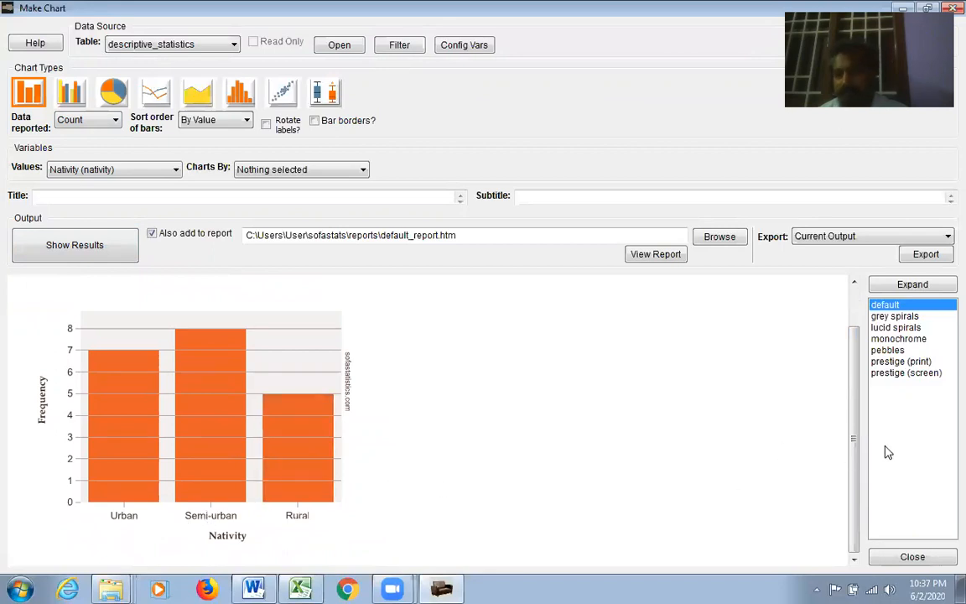
pyautogui.moveTo(858, 451); pyautogui.dragTo(854, 289)
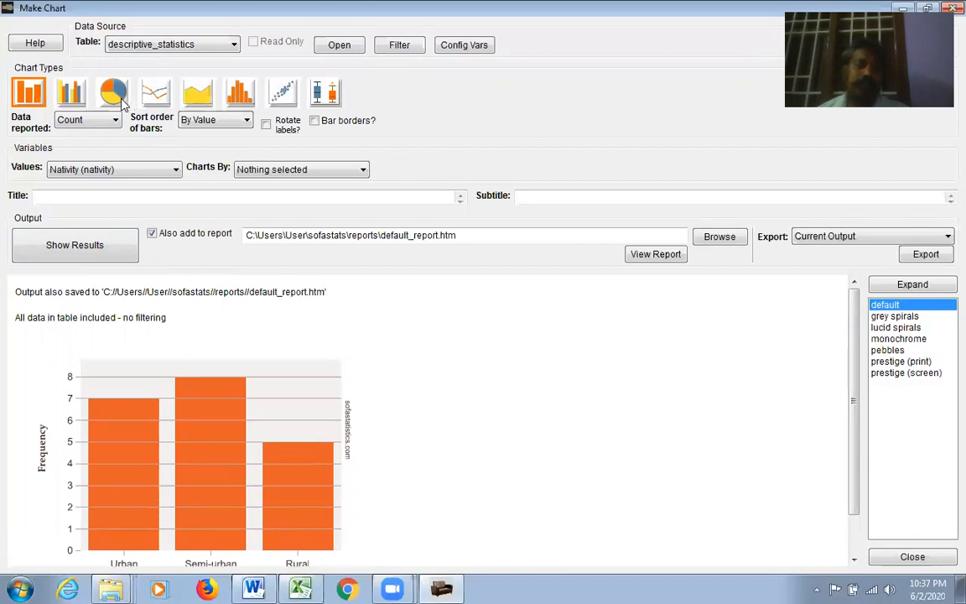
# Generate a clustered bar chart of Nativity by Gender and view its bars and legend
pyautogui.click(71, 94)
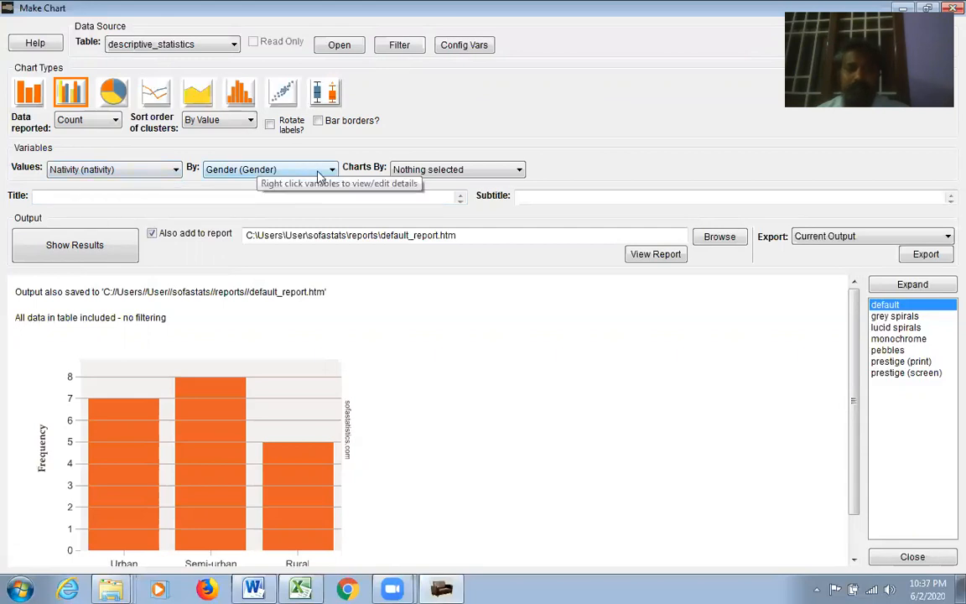
pyautogui.click(98, 243)
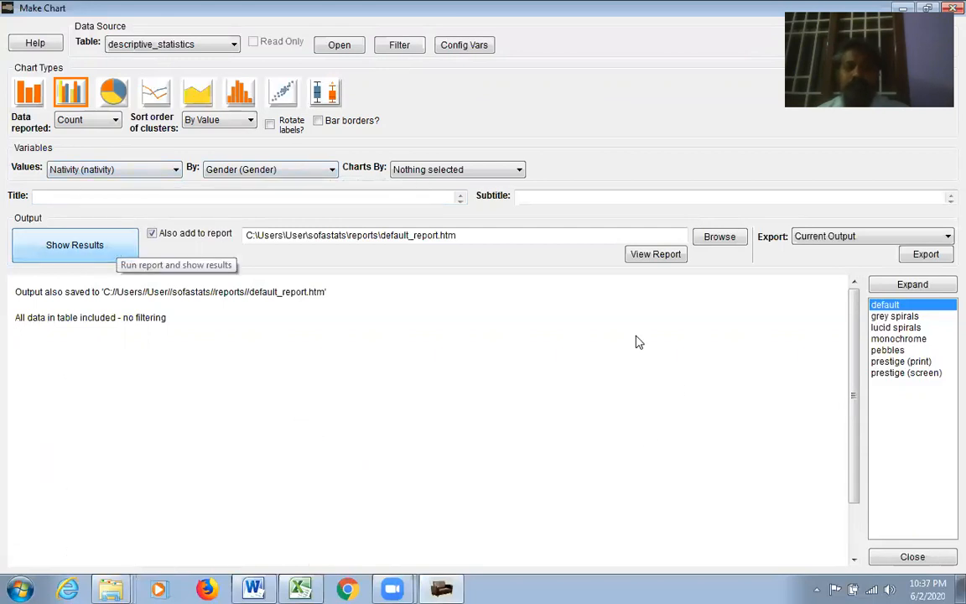
pyautogui.scroll(-2, 855, 381)
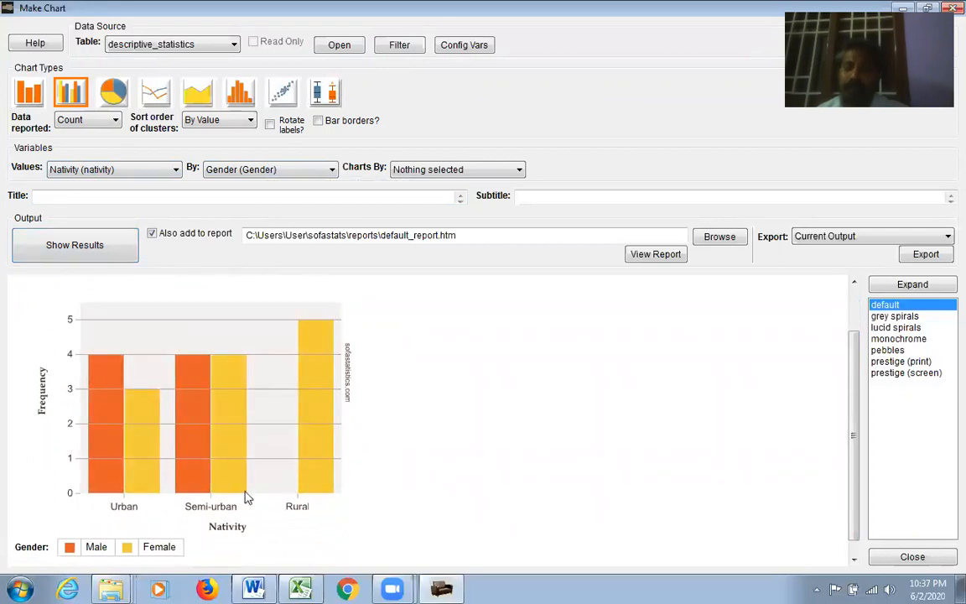
pyautogui.moveTo(246, 497)
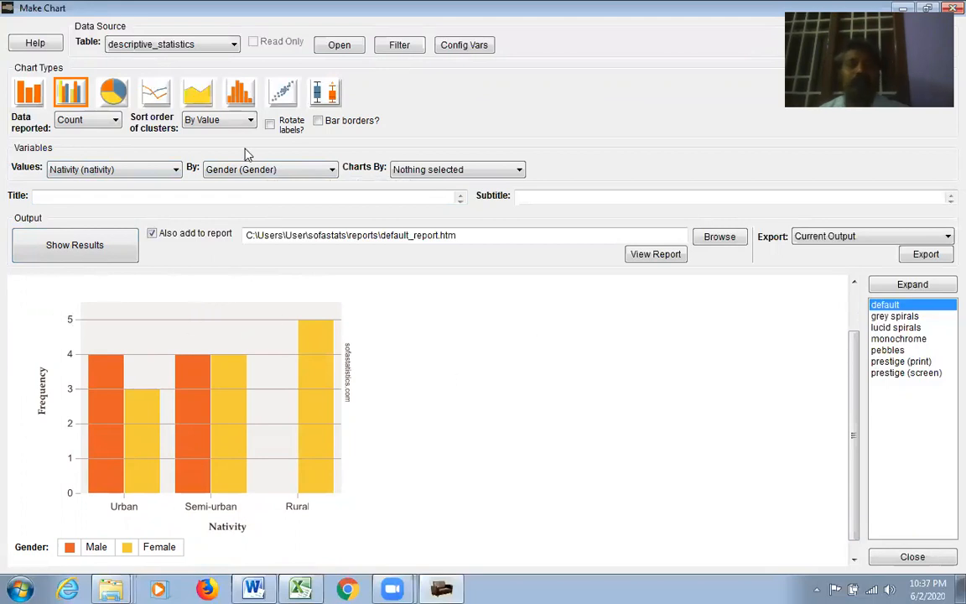
# Generate a line chart of Week1 counts with no grouping variable selected
pyautogui.click(157, 94)
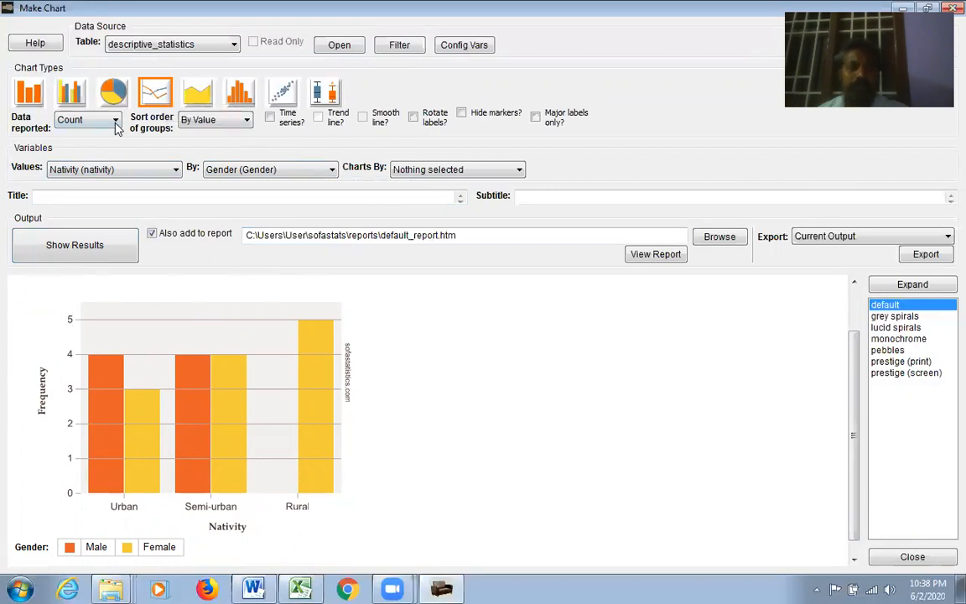
pyautogui.click(176, 170)
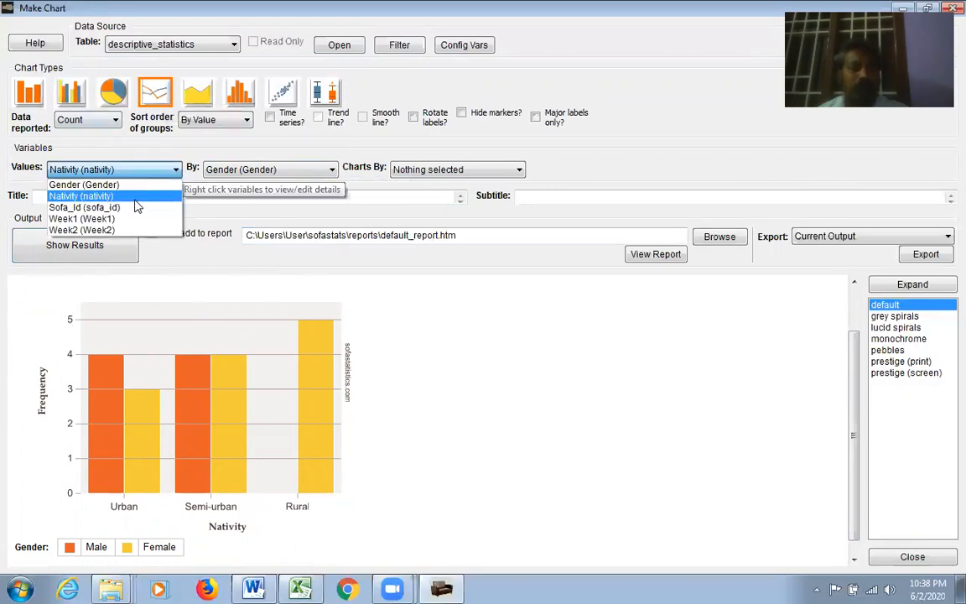
pyautogui.click(120, 219)
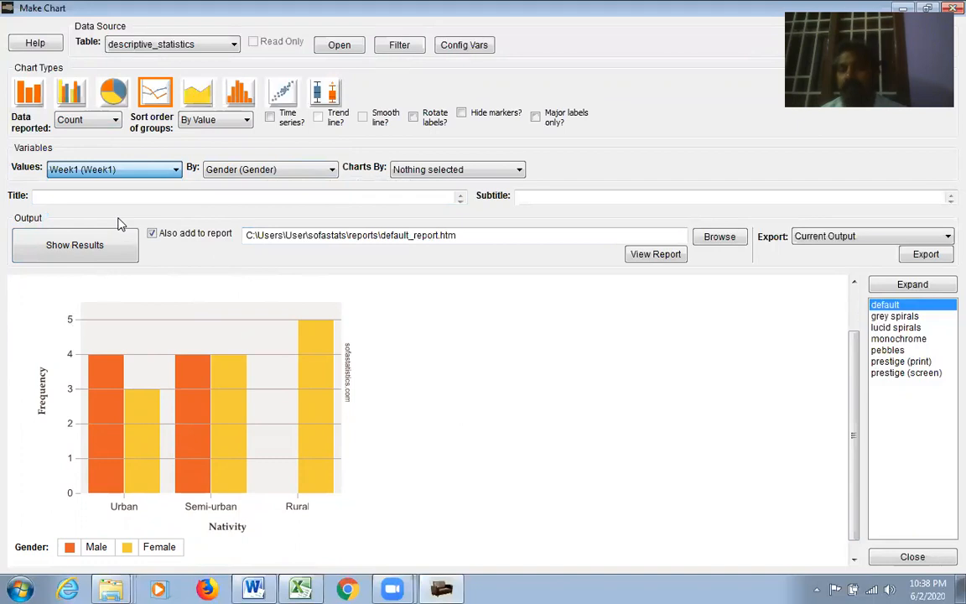
pyautogui.click(331, 170)
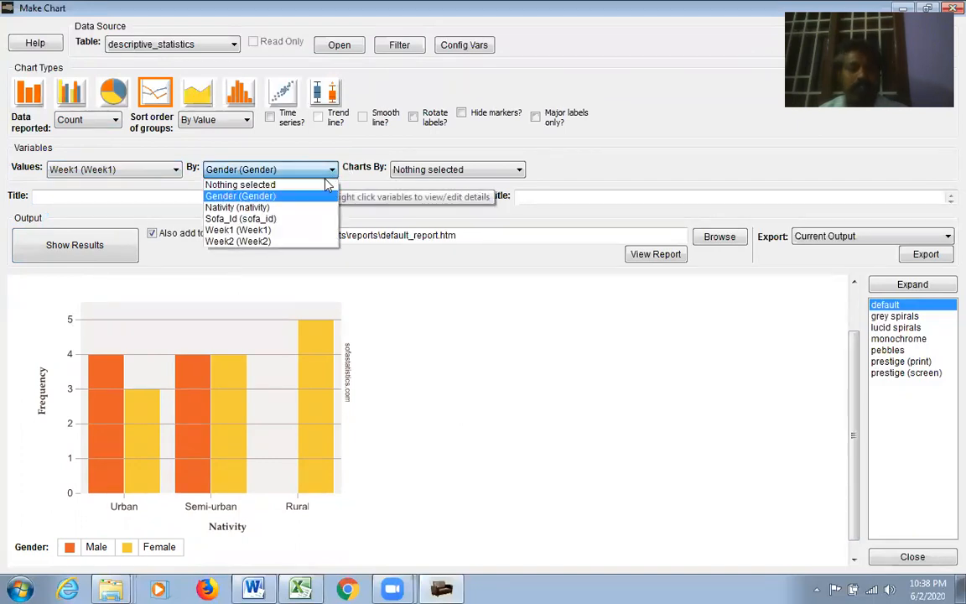
pyautogui.click(307, 185)
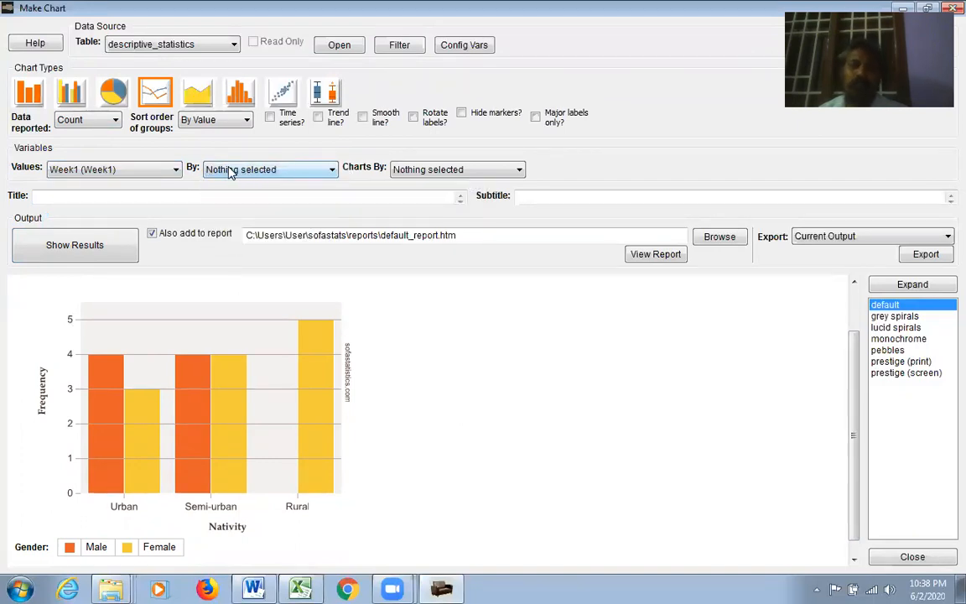
pyautogui.click(109, 253)
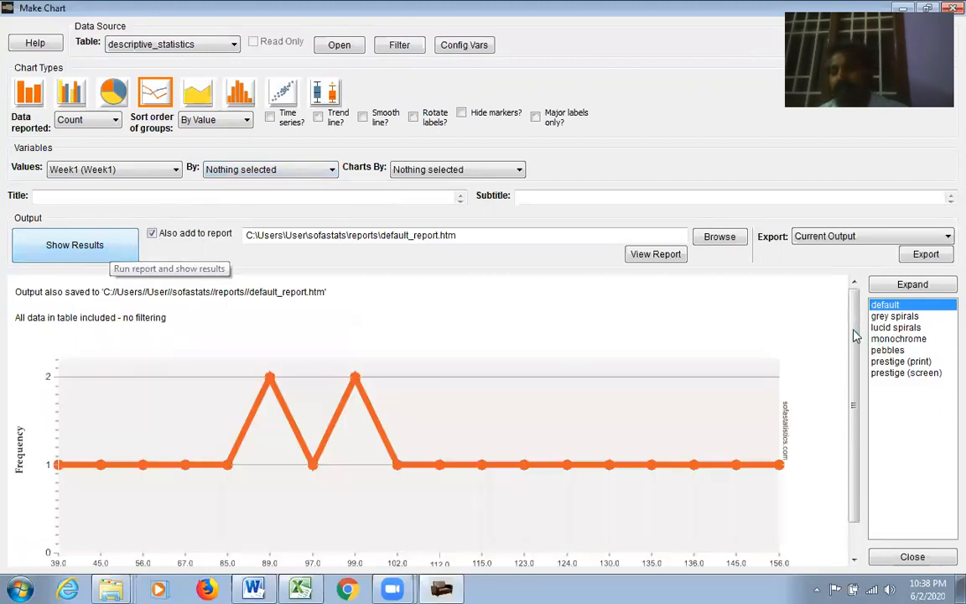
pyautogui.scroll(-1, 854, 336)
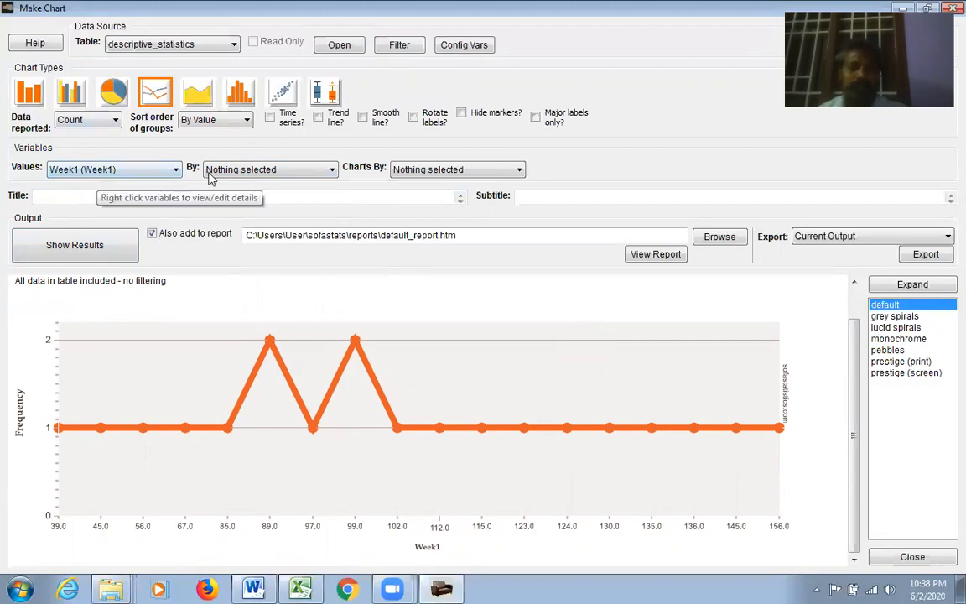
# Group the Week1 line chart by Gender and generate it again
pyautogui.click(333, 170)
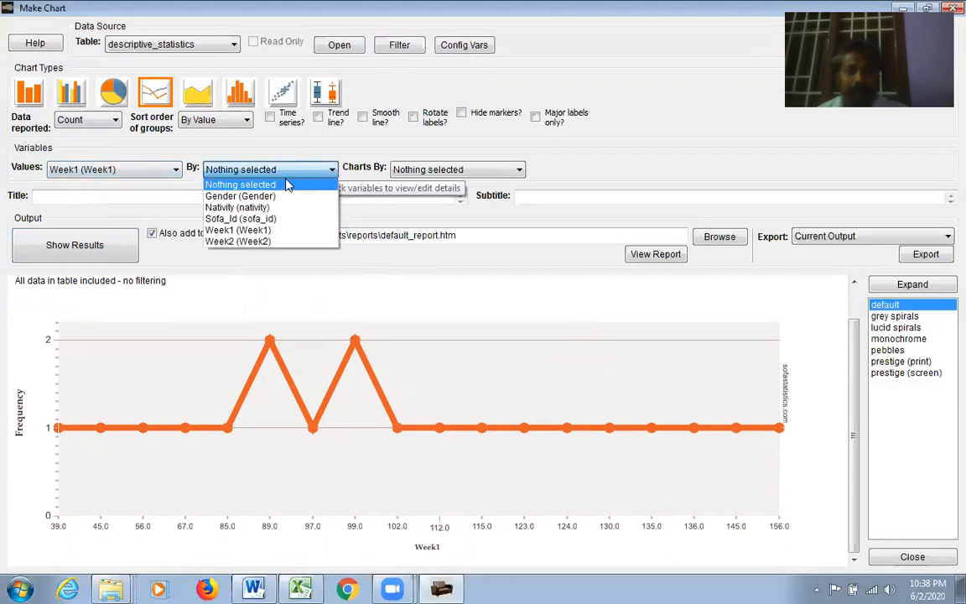
pyautogui.click(216, 196)
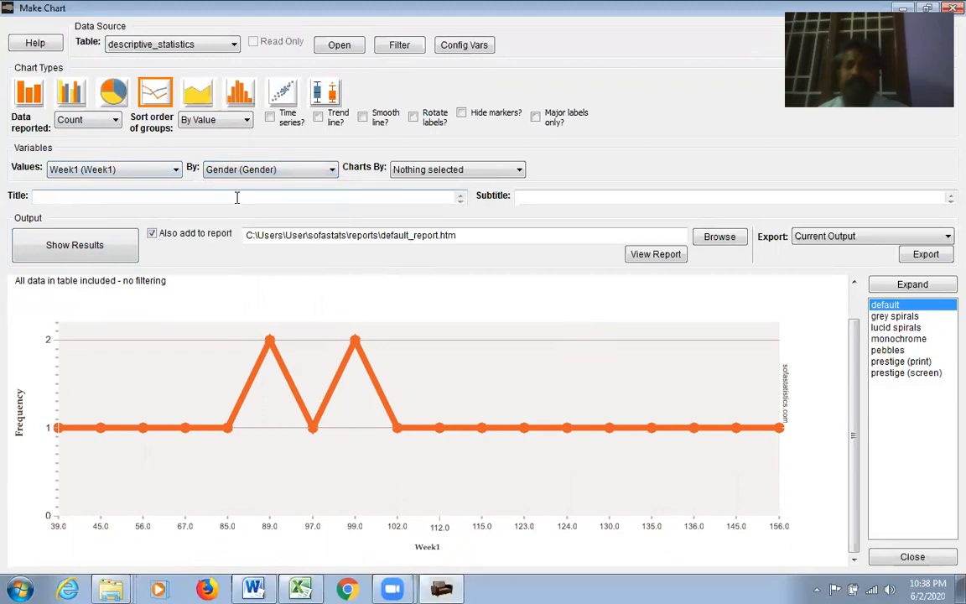
pyautogui.click(84, 253)
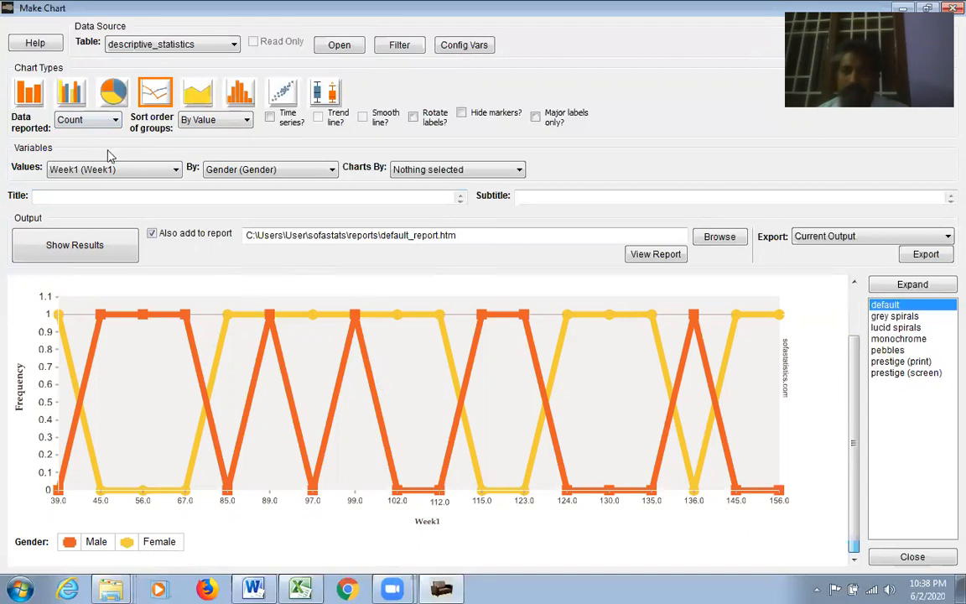
# Regenerate the Week1 by Gender line chart with Percent as the reported data, view it, and close the chart window
pyautogui.click(119, 125)
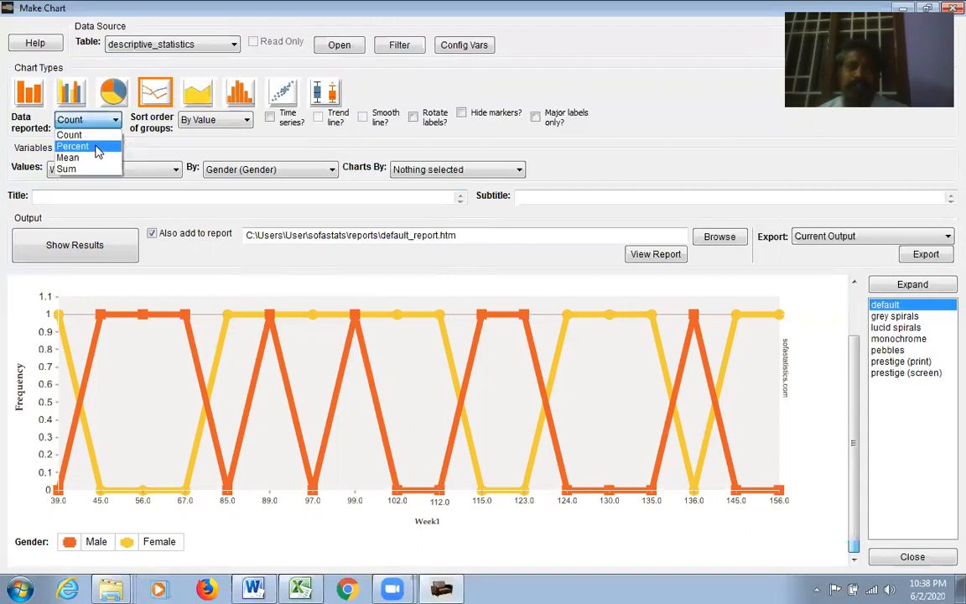
pyautogui.click(91, 146)
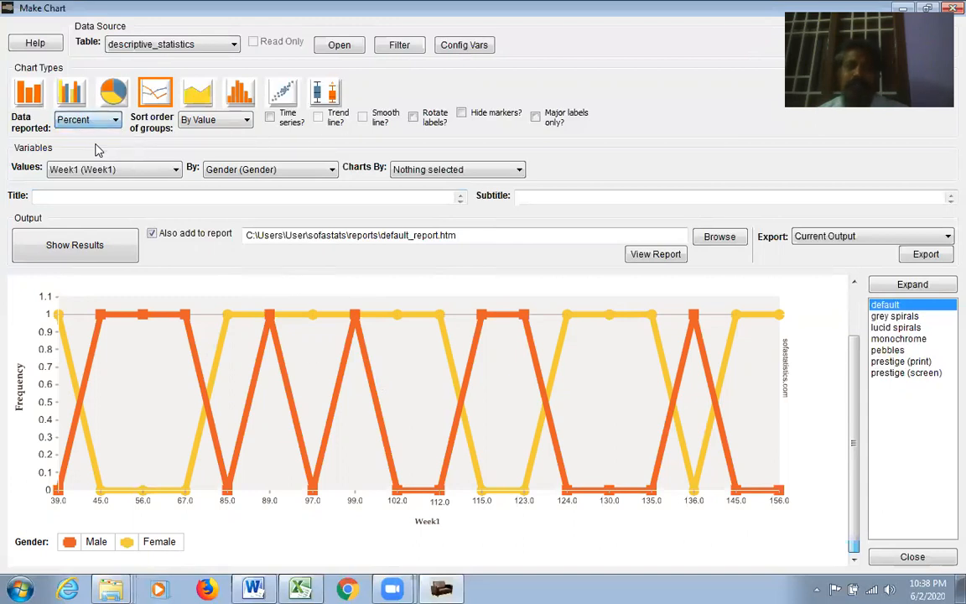
pyautogui.click(103, 247)
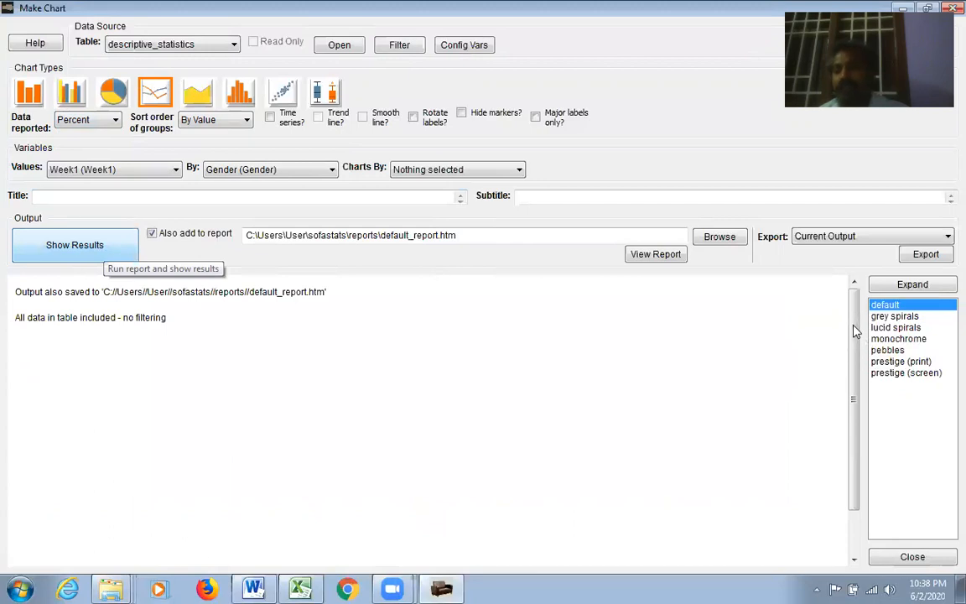
pyautogui.scroll(-1, 293, 401)
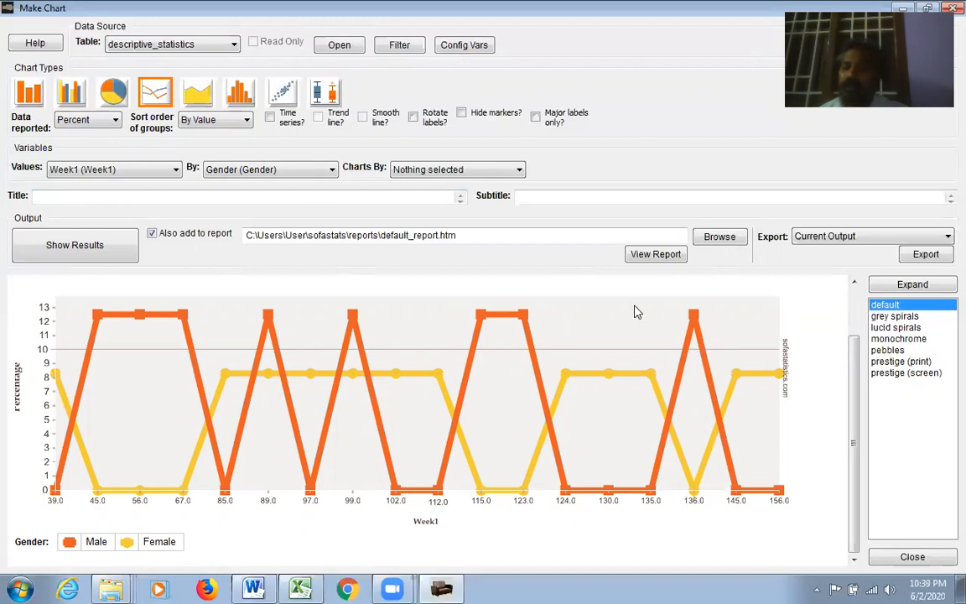
pyautogui.click(946, 558)
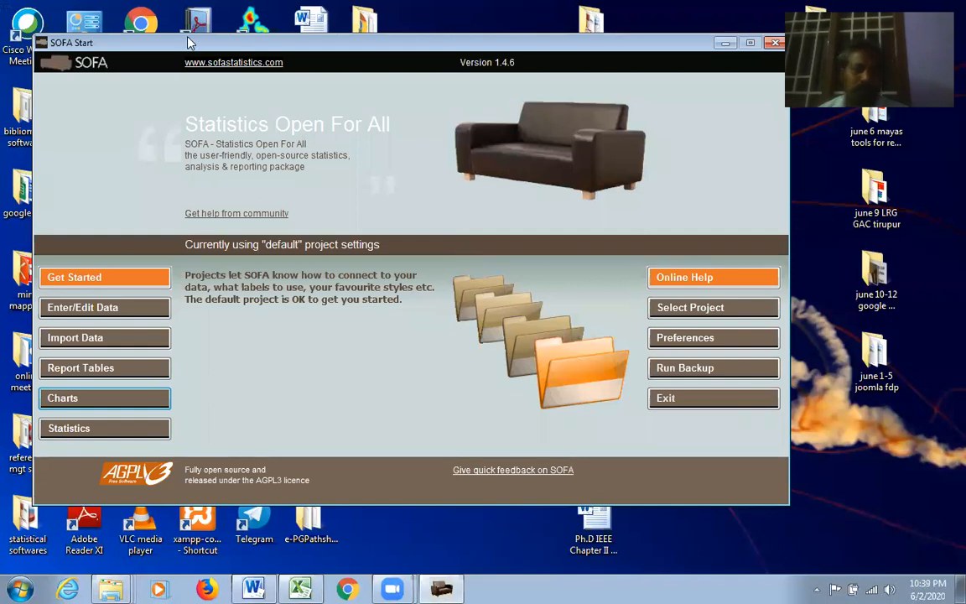
# Open the statistical test selection window and reposition it so the test list and its configuration option are fully in view
pyautogui.click(99, 431)
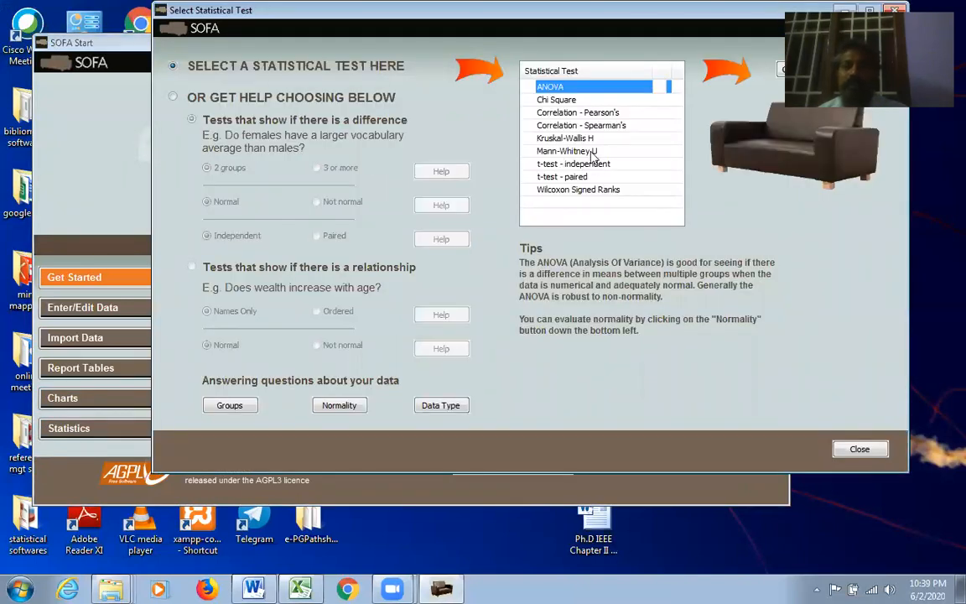
pyautogui.moveTo(328, 10); pyautogui.dragTo(278, 58)
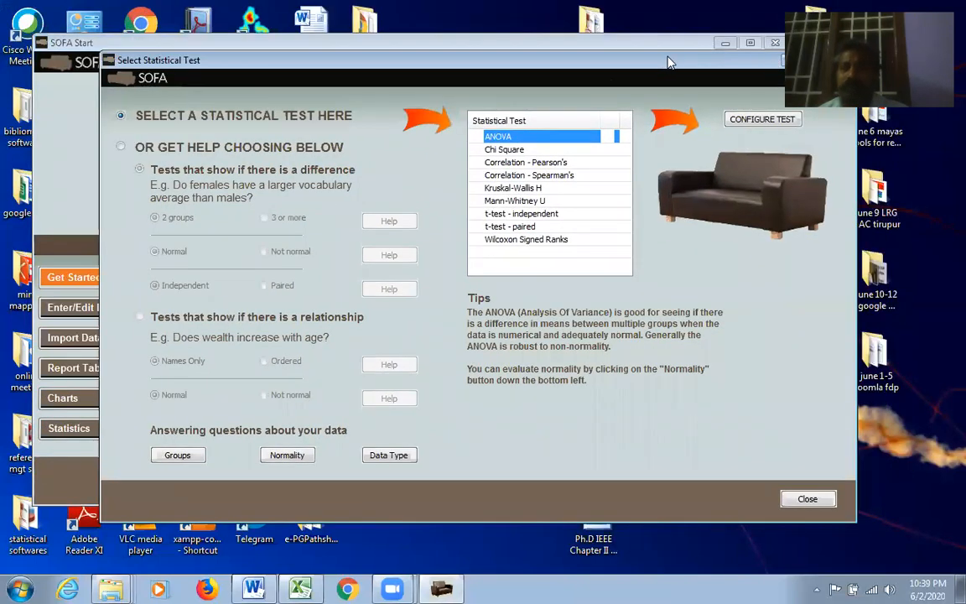
pyautogui.moveTo(668, 56); pyautogui.dragTo(642, 76)
pyautogui.moveTo(797, 78); pyautogui.dragTo(742, 78)
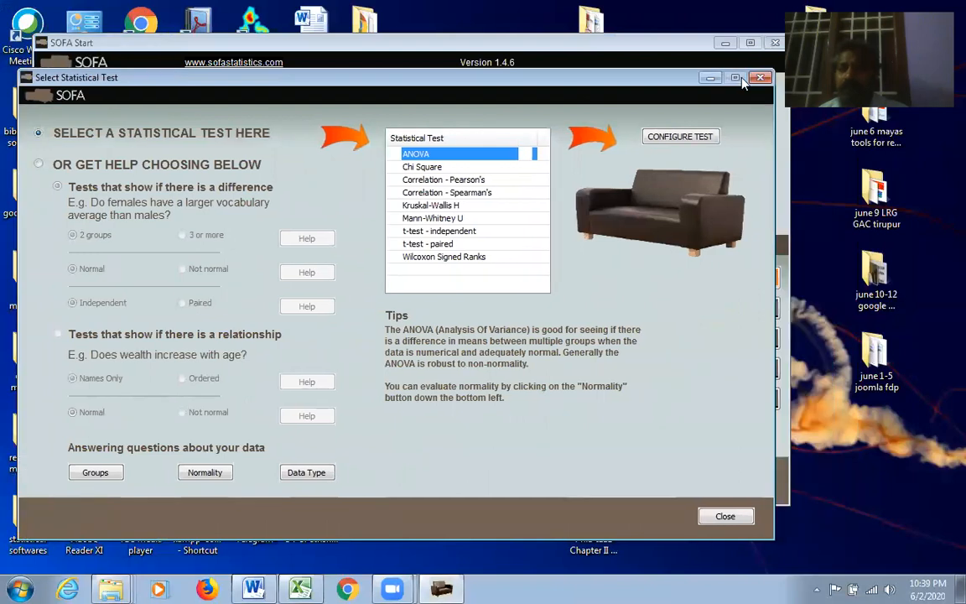
pyautogui.moveTo(633, 75); pyautogui.dragTo(655, 46)
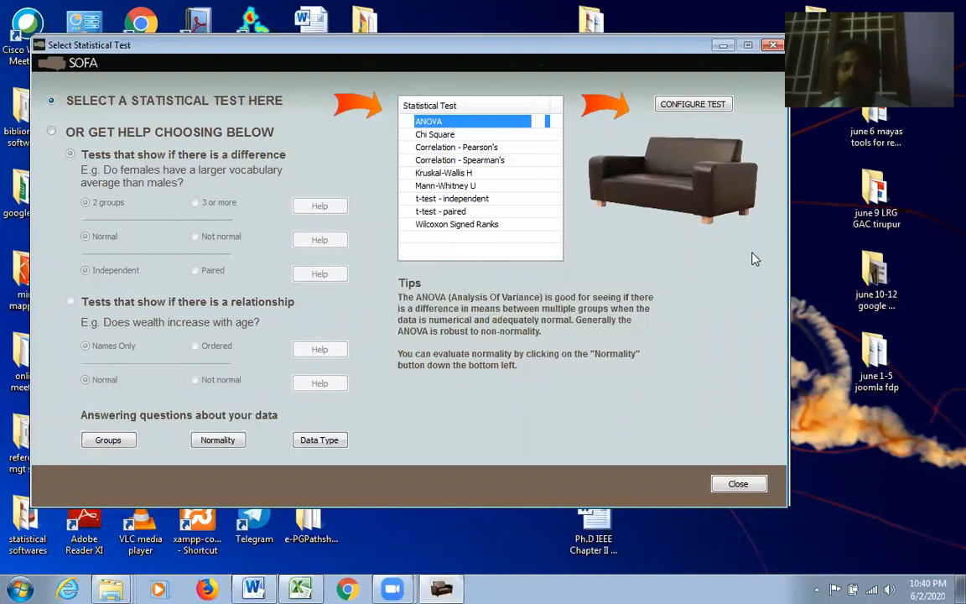
# Open the Chi Square test configuration in a maximized window and set its data source to the chi_square table
pyautogui.click(436, 135)
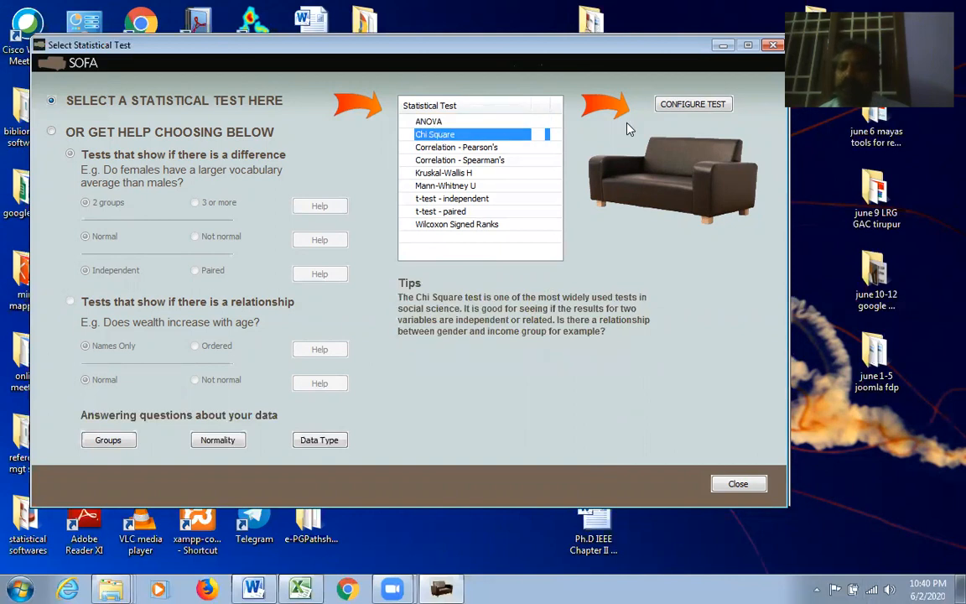
pyautogui.click(684, 105)
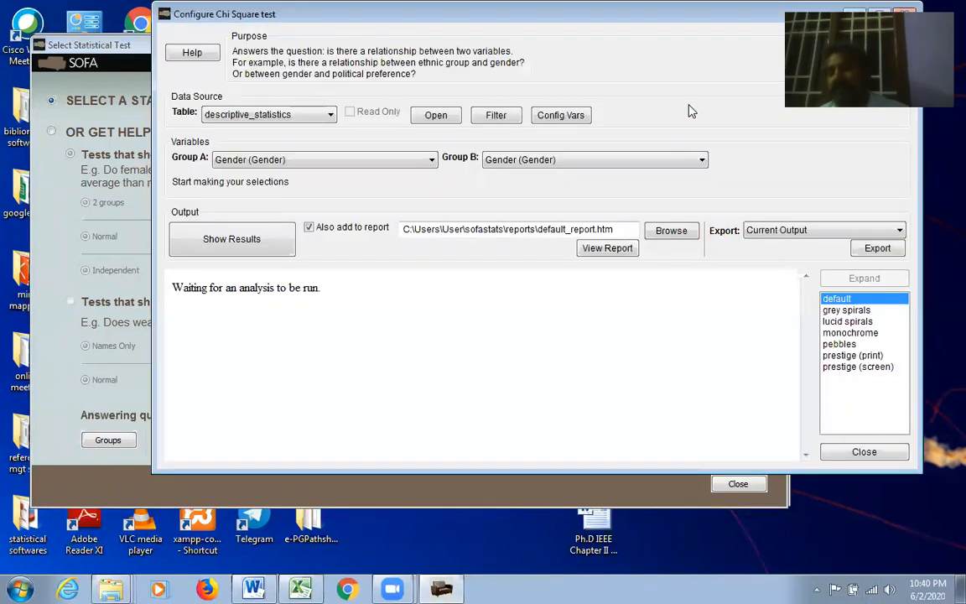
pyautogui.moveTo(612, 24); pyautogui.dragTo(584, 48)
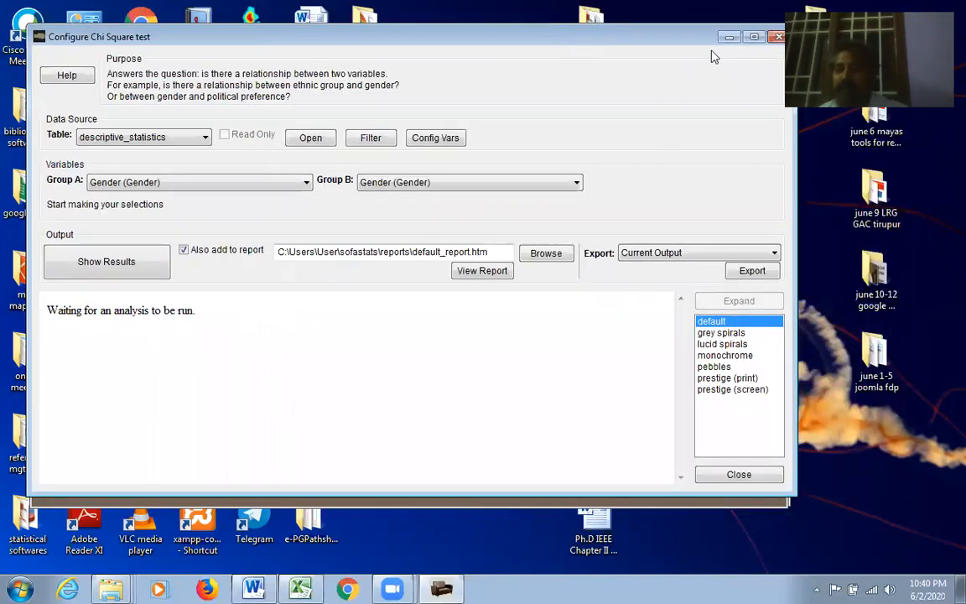
pyautogui.click(754, 38)
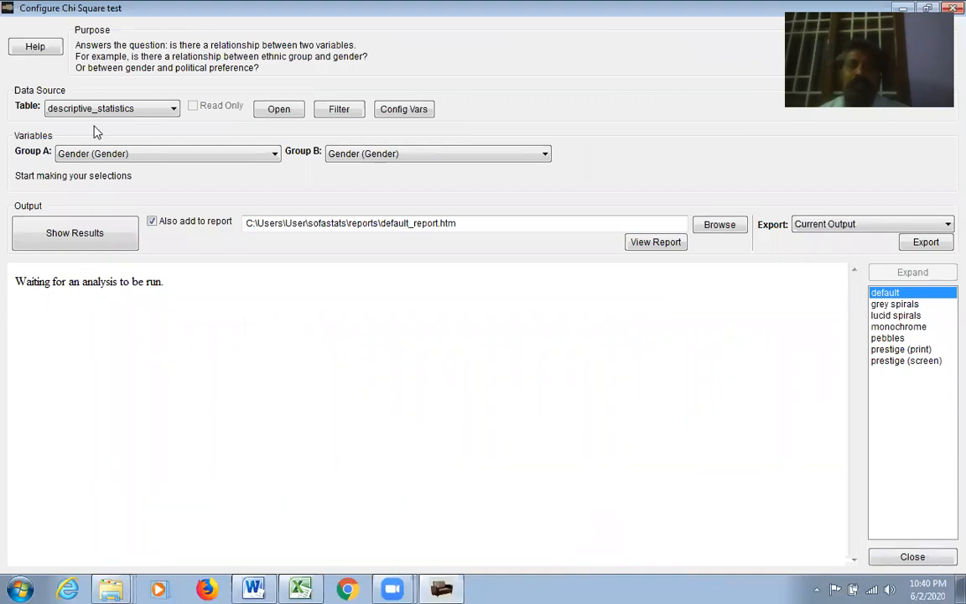
pyautogui.click(173, 114)
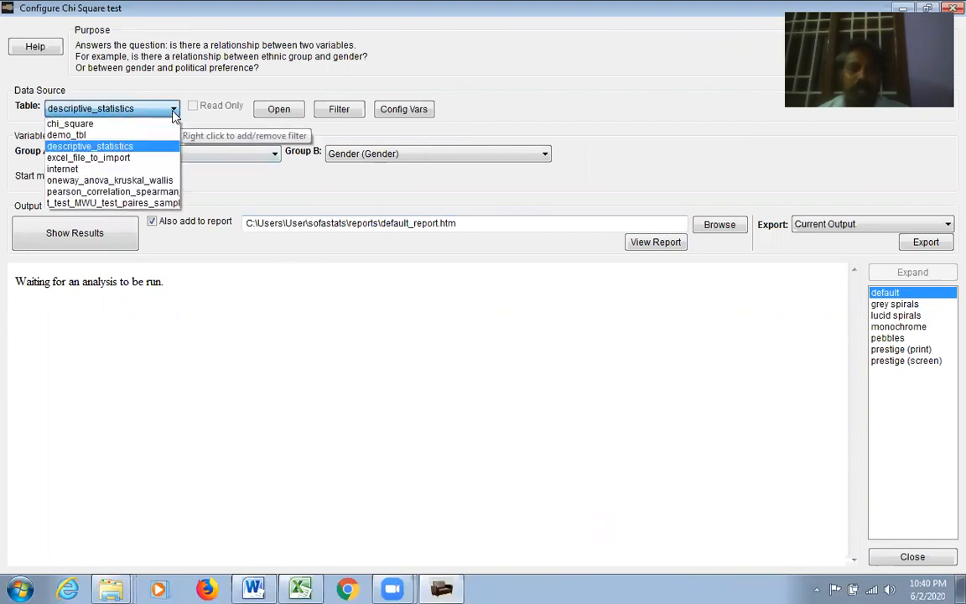
pyautogui.click(83, 126)
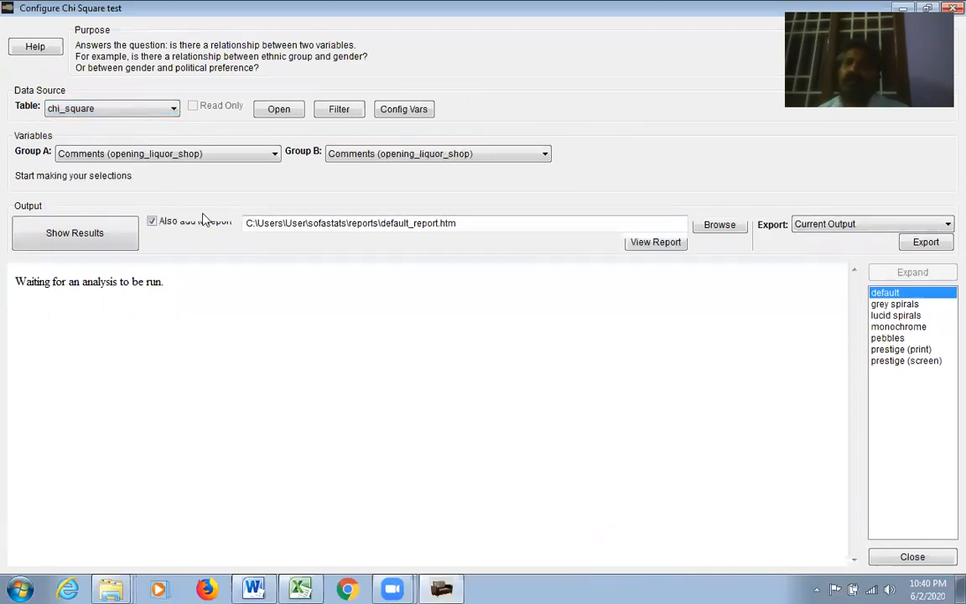
# Open the chi_square table's data, examine its Political Party and Comments columns across the rows, and close it
pyautogui.click(273, 109)
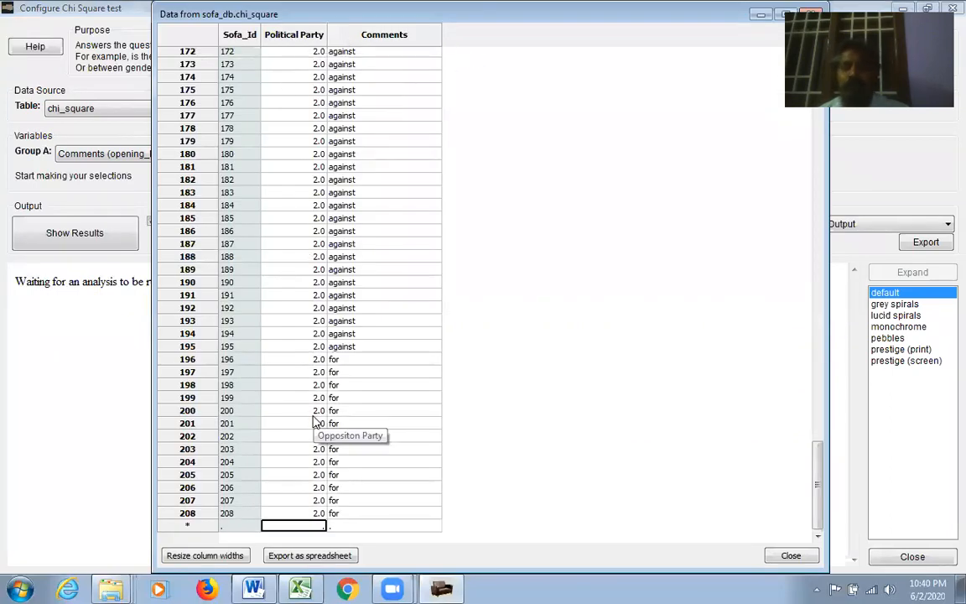
pyautogui.moveTo(818, 499); pyautogui.dragTo(779, 381)
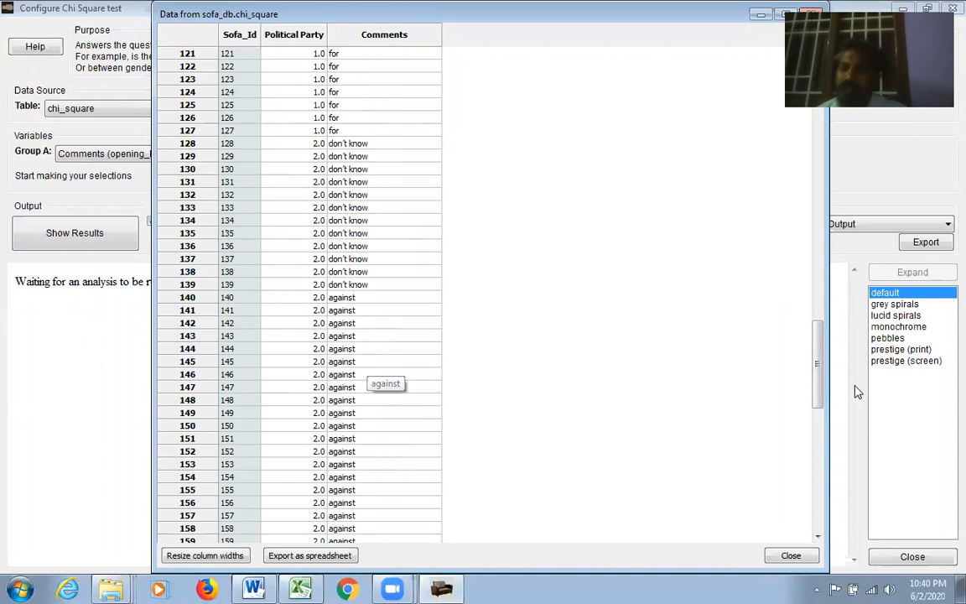
pyautogui.moveTo(819, 391); pyautogui.dragTo(807, 177)
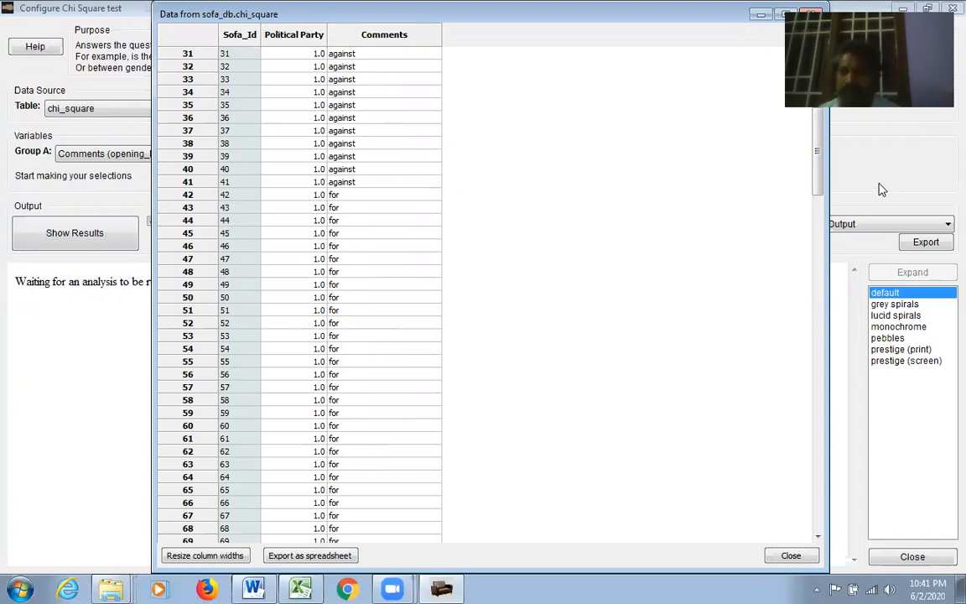
pyautogui.scroll(1, 819, 189)
pyautogui.scroll(-2, 826, 218)
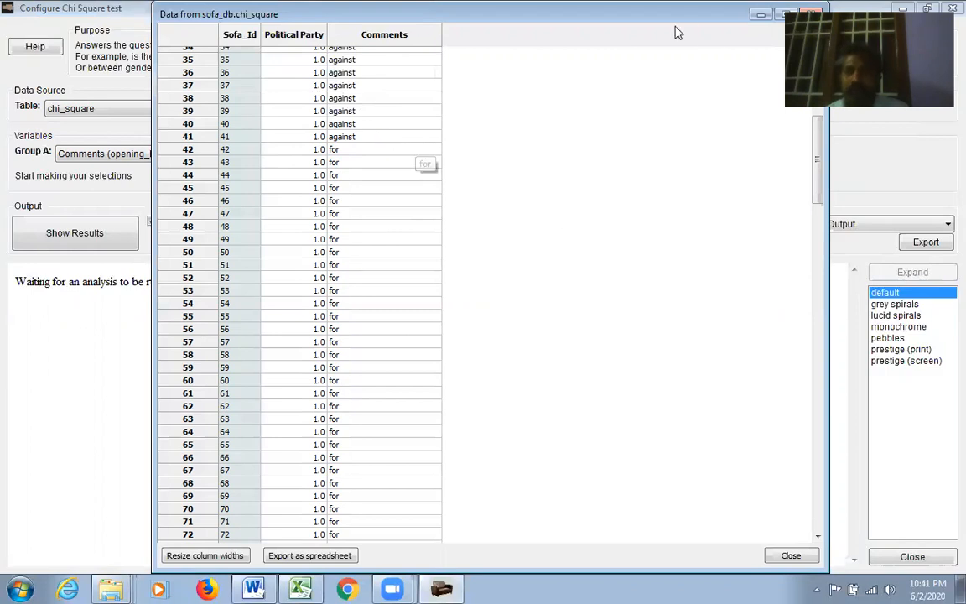
pyautogui.moveTo(690, 20); pyautogui.dragTo(4, 159)
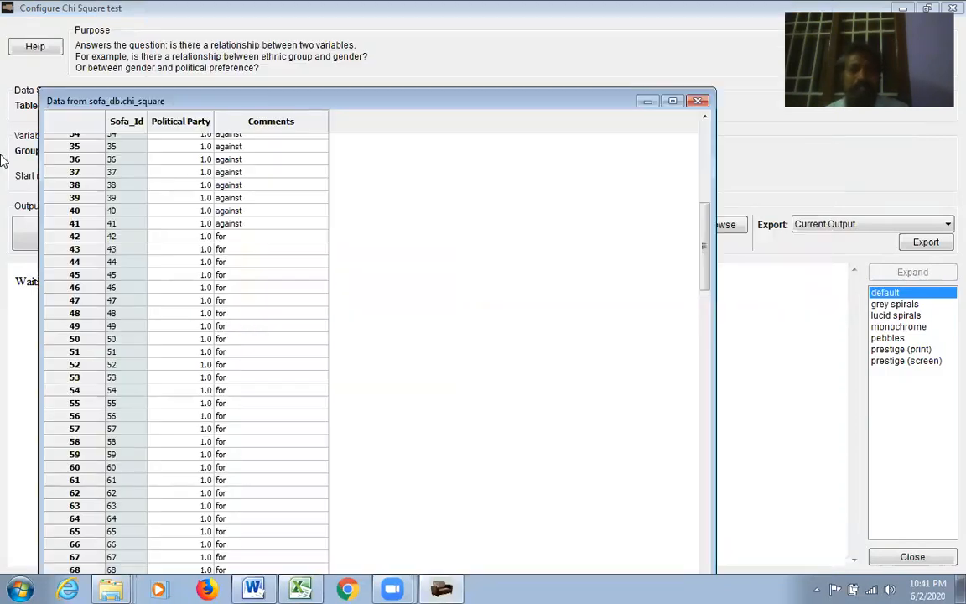
pyautogui.click(698, 101)
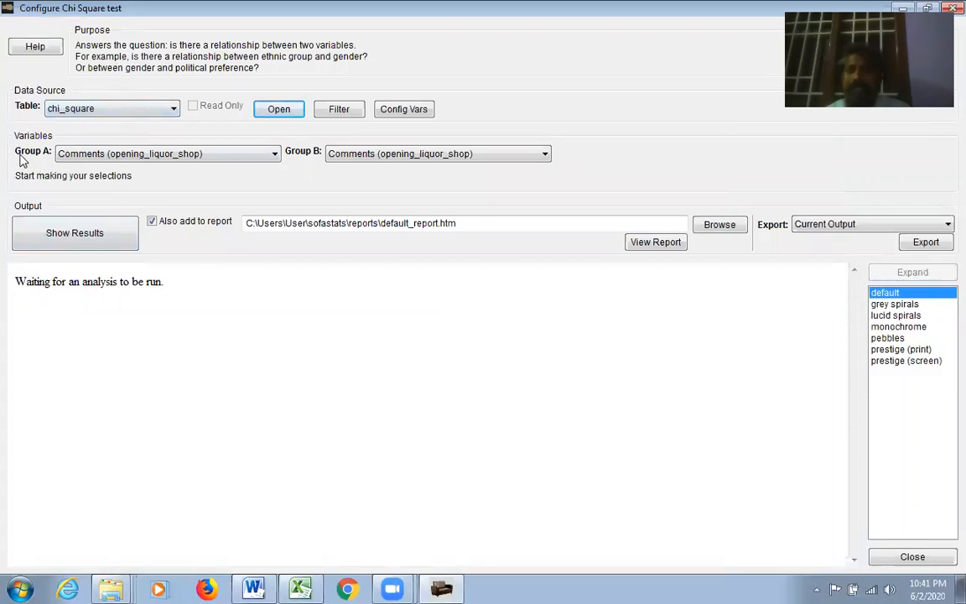
# Run the Chi Square test with Political Party as Group A and Comments as Group B, and close the test window
pyautogui.click(274, 155)
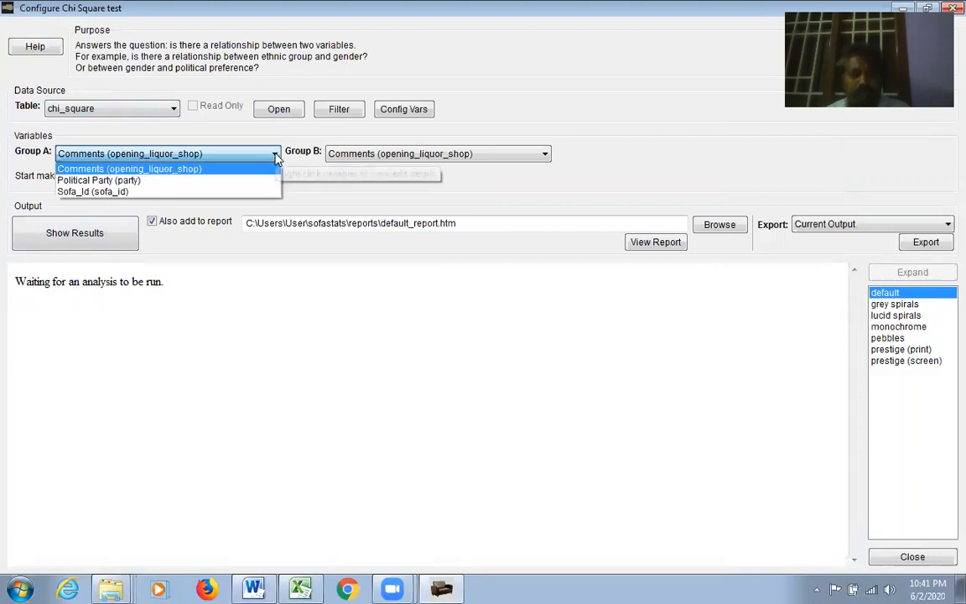
pyautogui.click(182, 183)
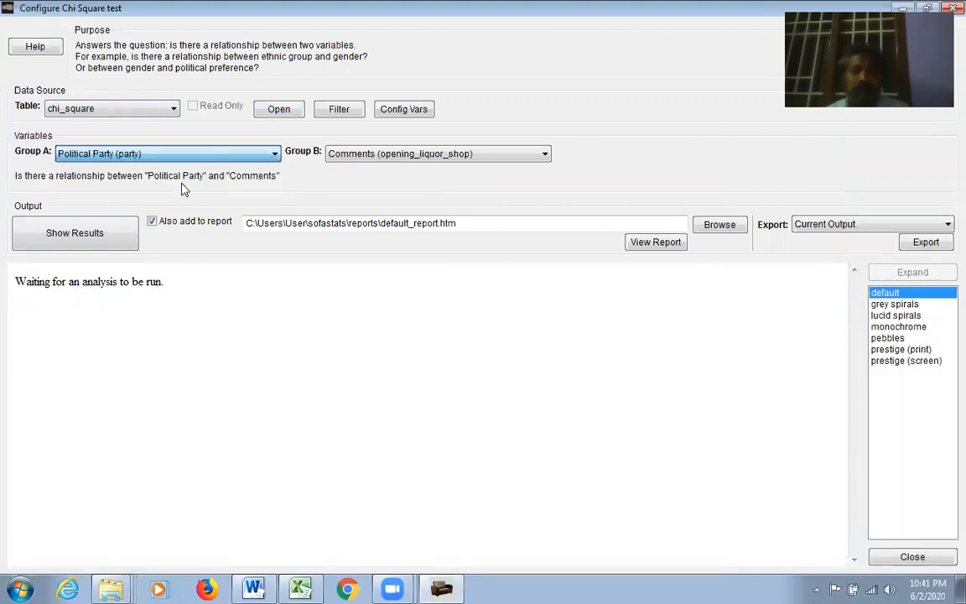
pyautogui.click(545, 154)
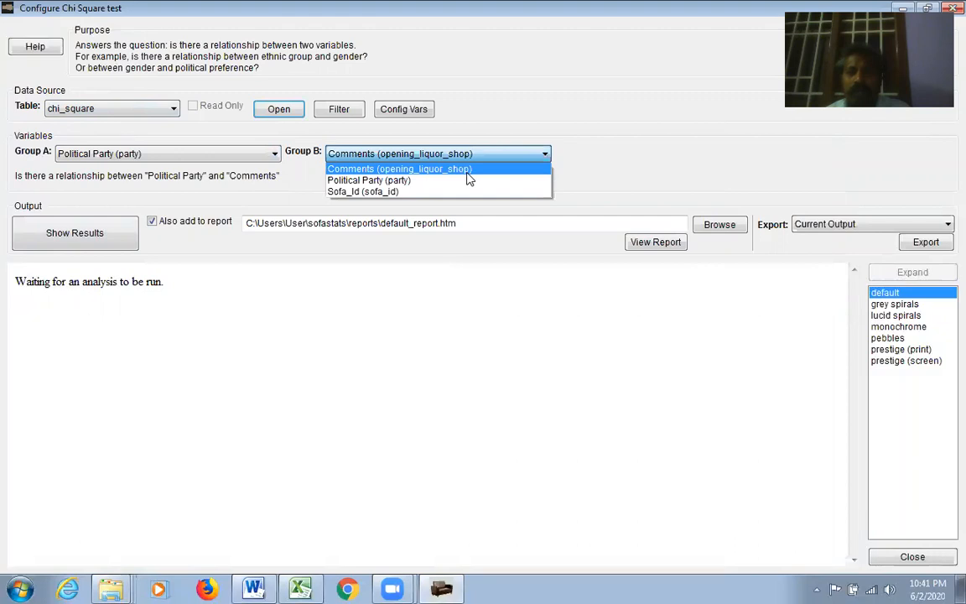
pyautogui.click(470, 168)
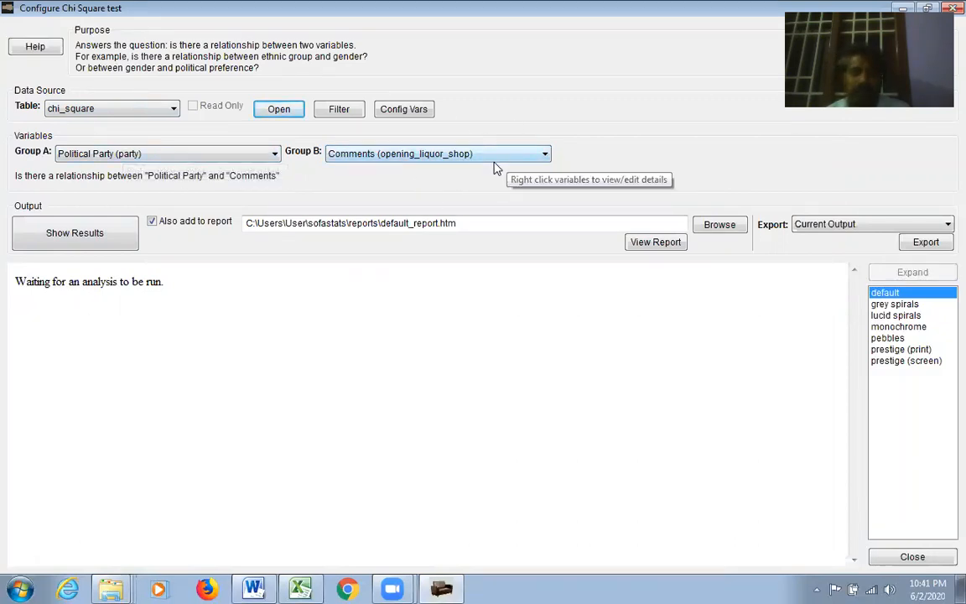
pyautogui.click(130, 233)
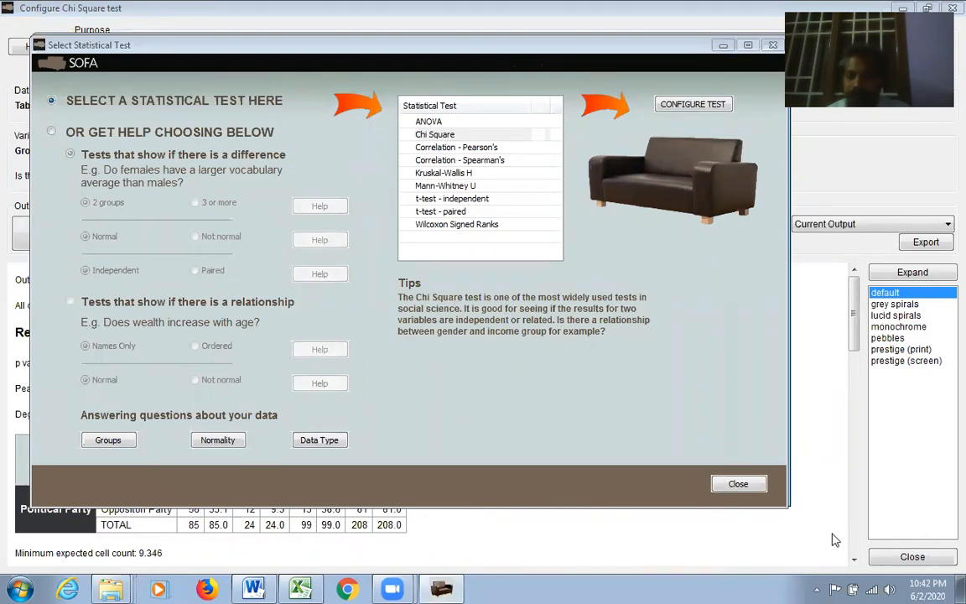
pyautogui.click(877, 557)
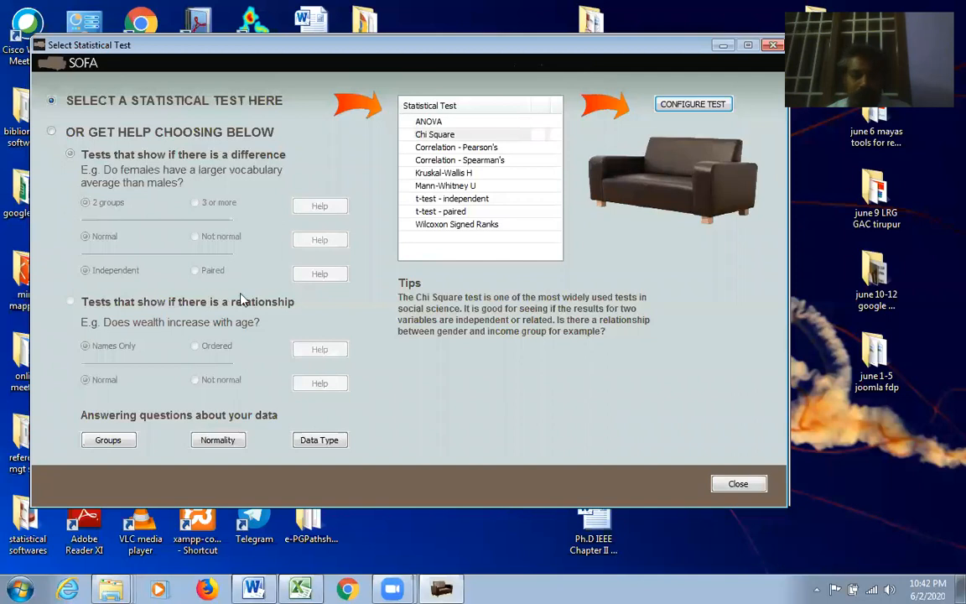
# Reopen the Chi Square test on the chi_square table, rerun it for Political Party and Comments, review the results, and close it
pyautogui.click(436, 135)
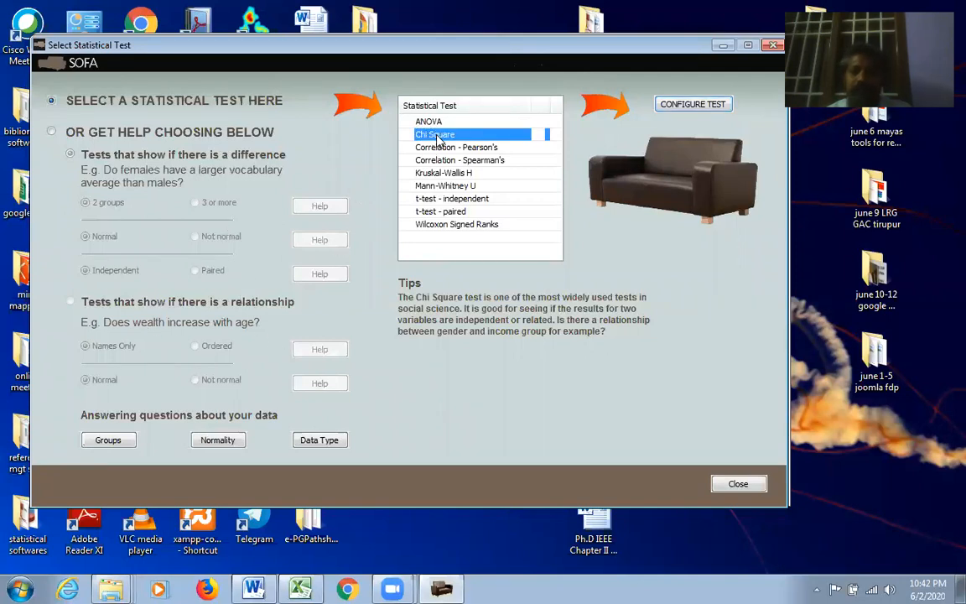
pyautogui.click(681, 105)
pyautogui.click(298, 113)
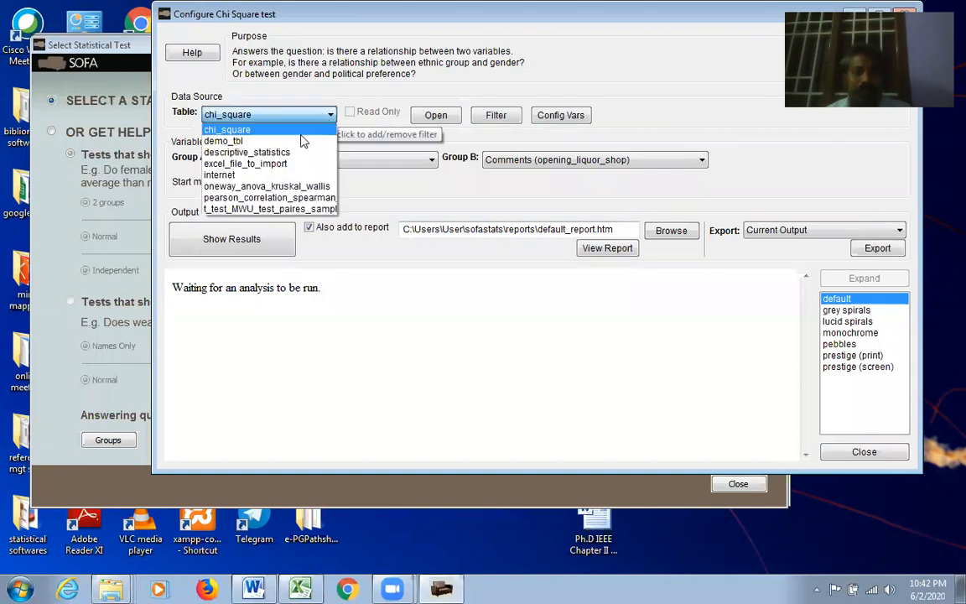
pyautogui.click(277, 130)
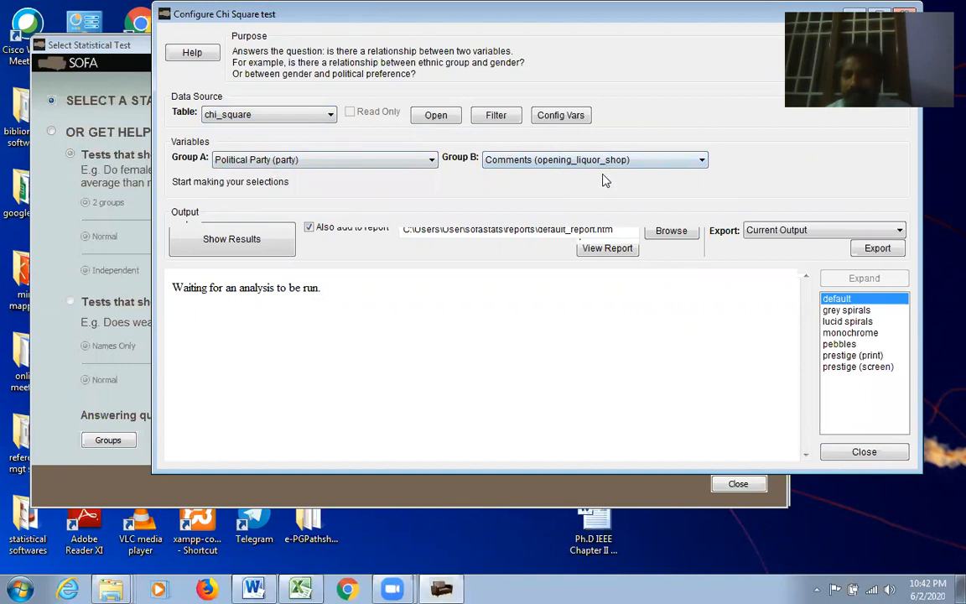
pyautogui.moveTo(640, 26); pyautogui.dragTo(526, 56)
pyautogui.click(764, 42)
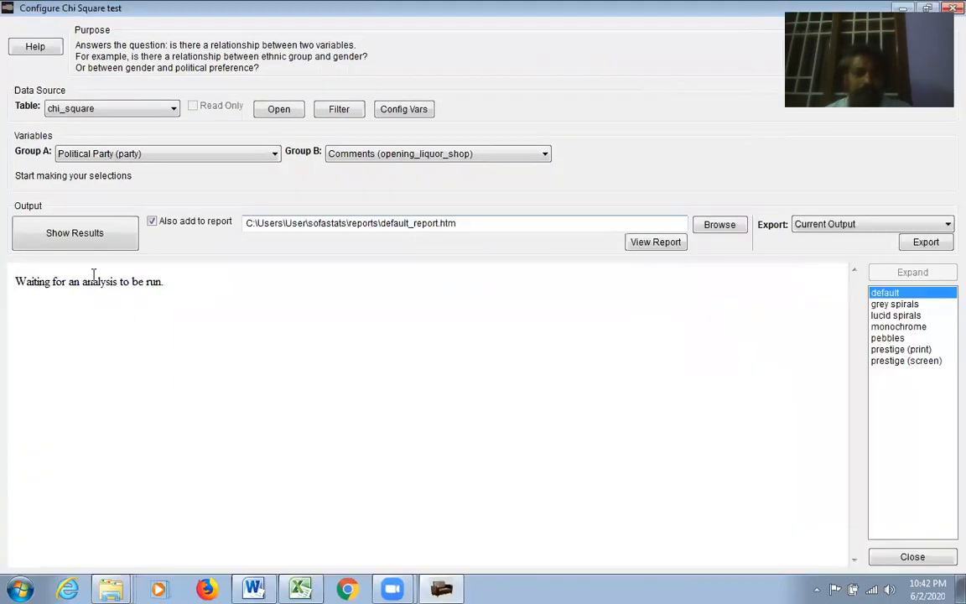
pyautogui.click(98, 234)
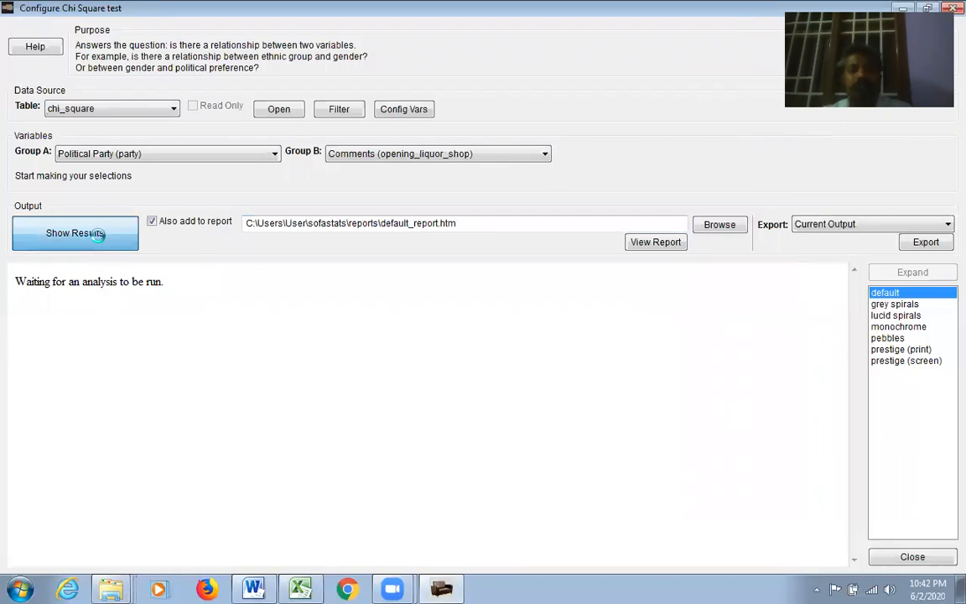
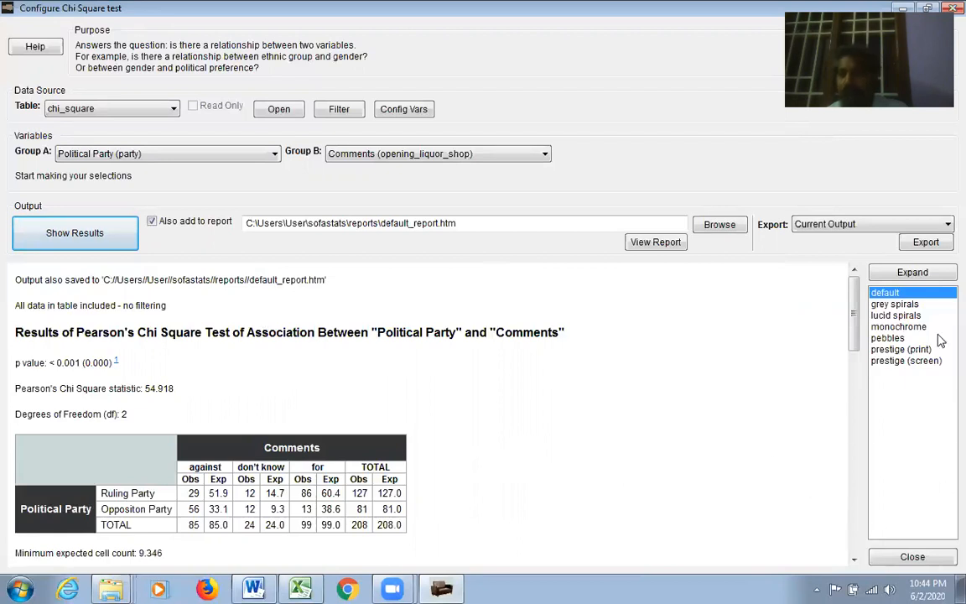
pyautogui.click(912, 557)
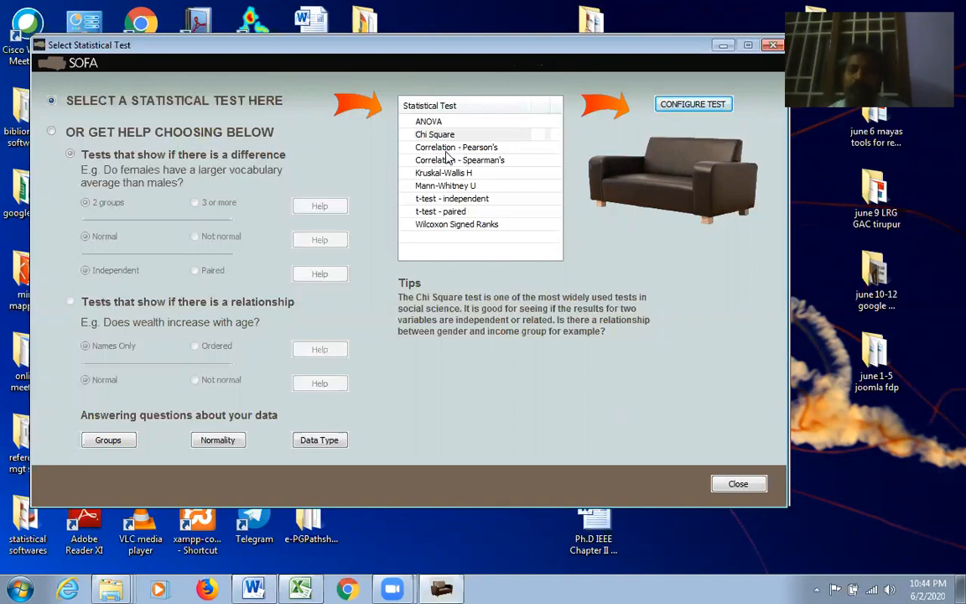
# Open the Pearson's correlation test configuration and set its data source to the pearson_correlation_spearman_rank_correlation table
pyautogui.click(448, 149)
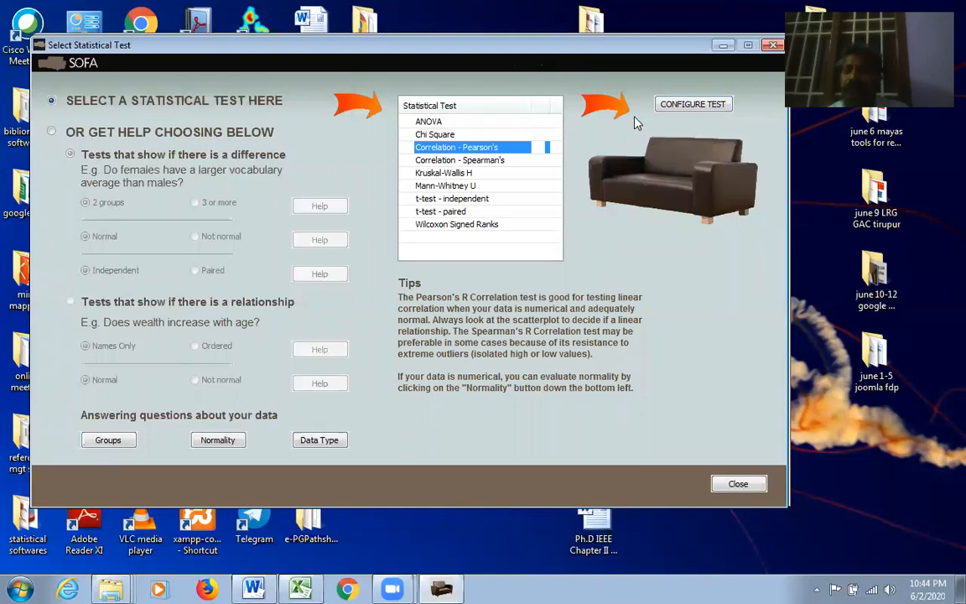
pyautogui.click(671, 103)
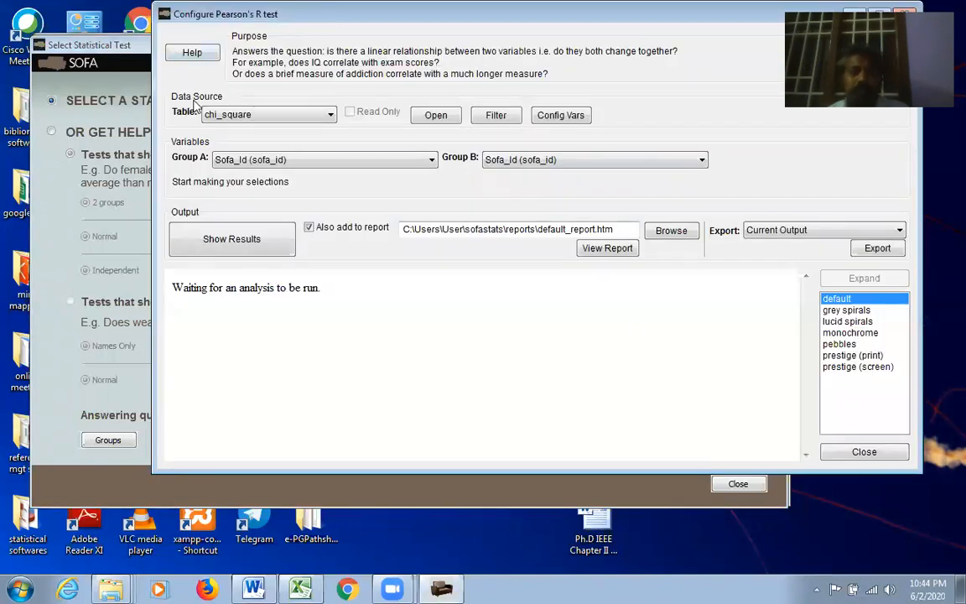
pyautogui.moveTo(732, 29); pyautogui.dragTo(655, 68)
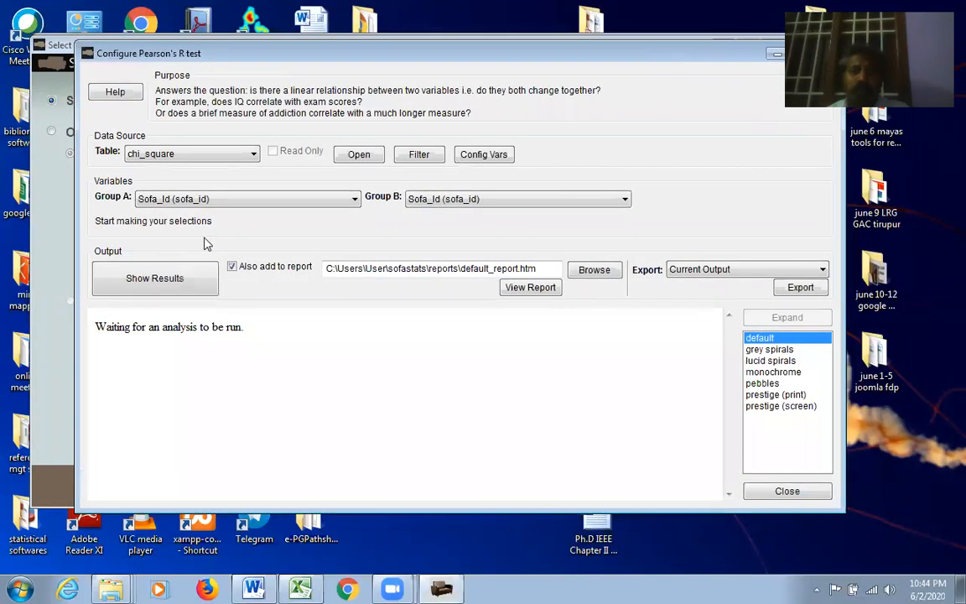
pyautogui.click(254, 159)
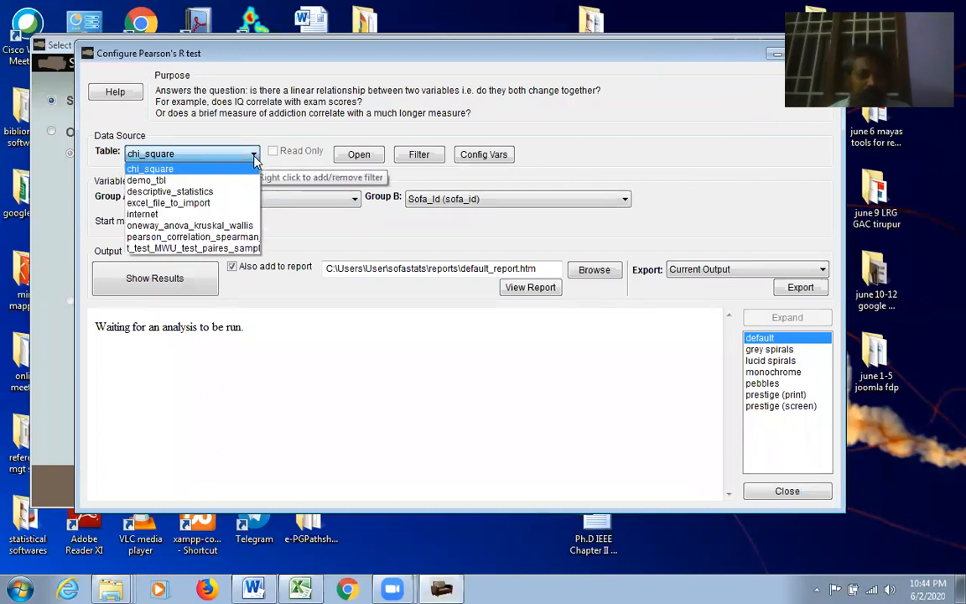
pyautogui.click(188, 238)
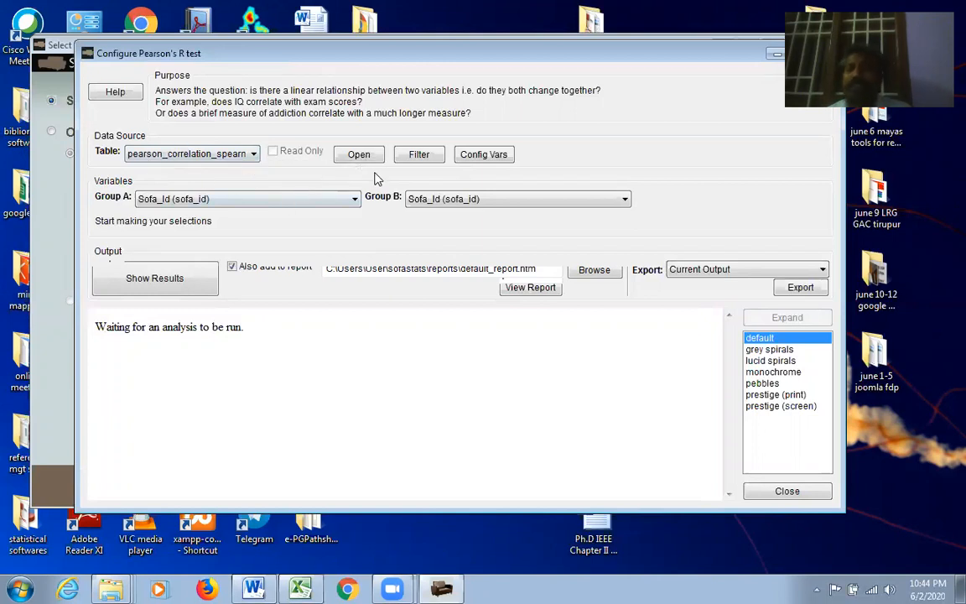
# Open the data of the Pearson test's source table, examine the Study.Time and Science.Marks columns, and close it
pyautogui.click(358, 153)
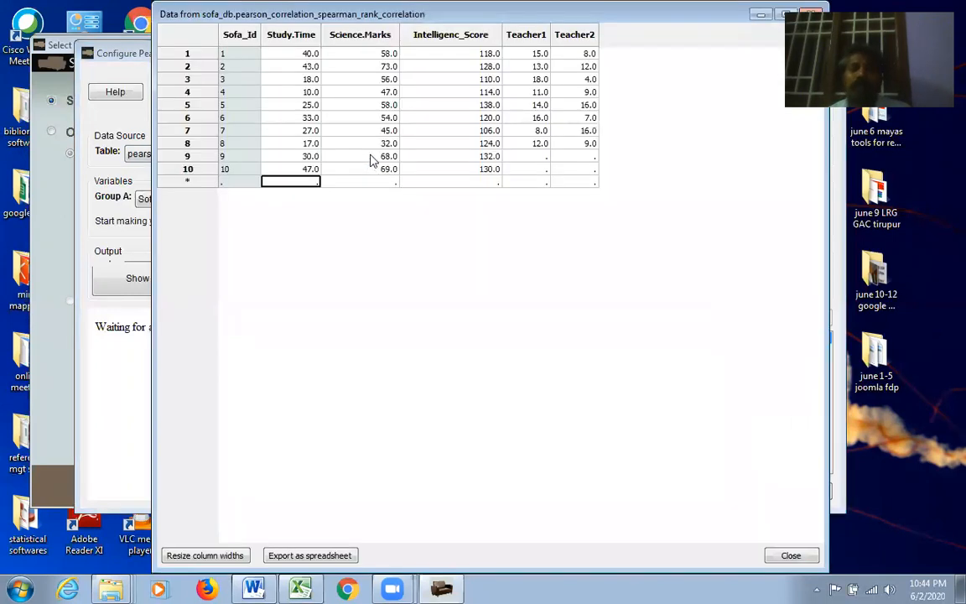
pyautogui.moveTo(668, 23); pyautogui.dragTo(654, 103)
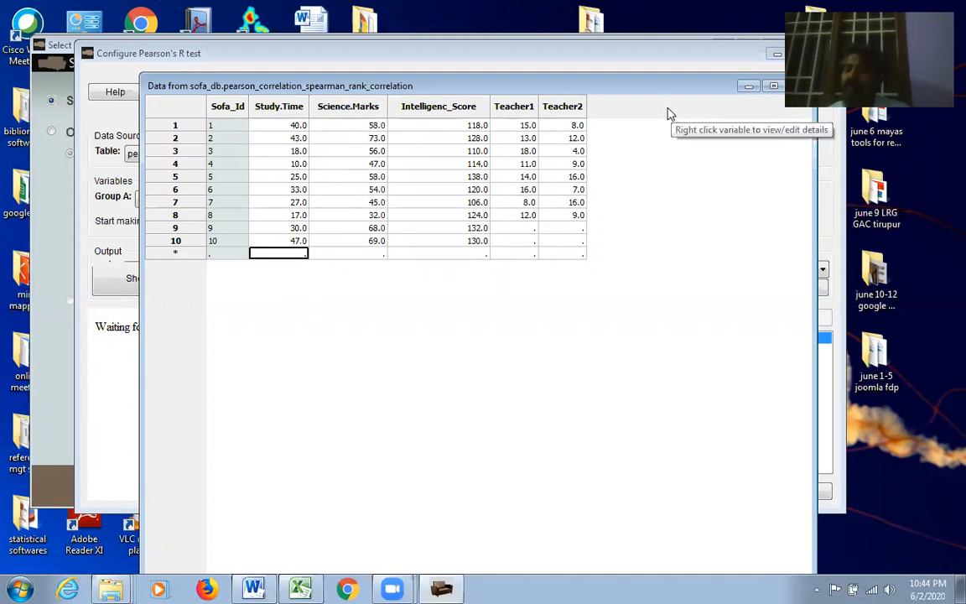
pyautogui.moveTo(759, 93); pyautogui.dragTo(698, 91)
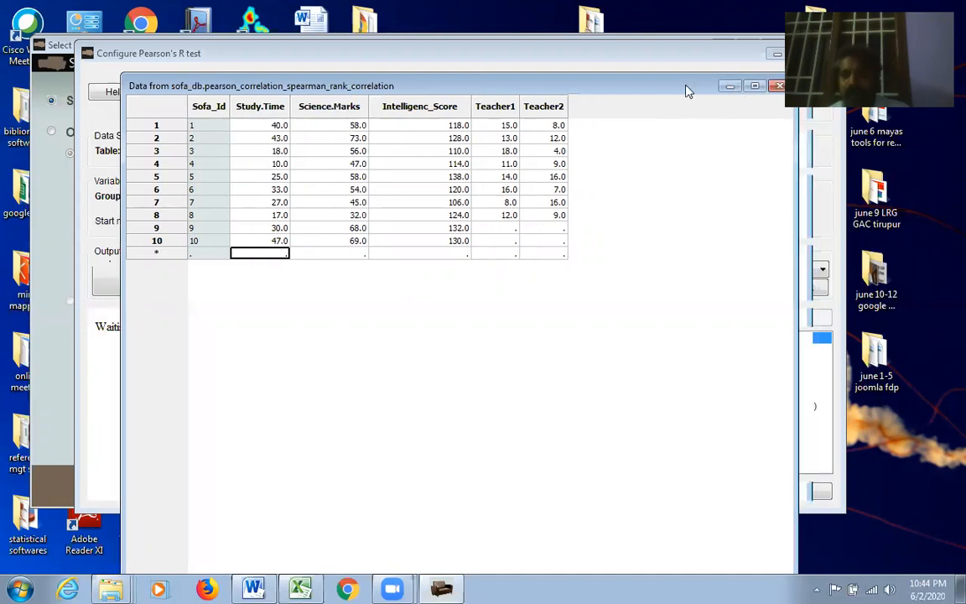
pyautogui.click(738, 88)
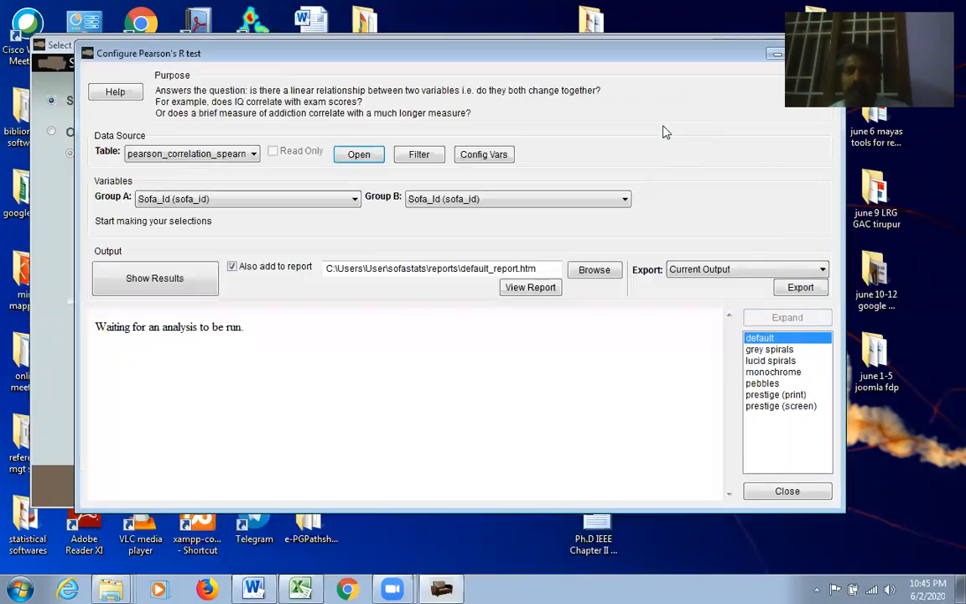
# Run the Pearson's correlation test with Study.Time as Group A and Science.Marks as Group B
pyautogui.click(354, 200)
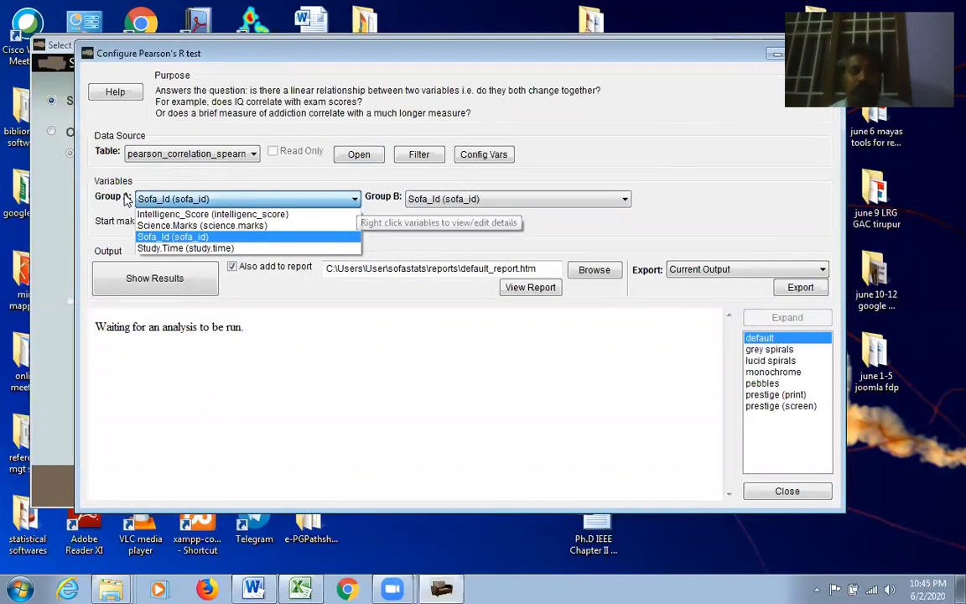
pyautogui.click(201, 249)
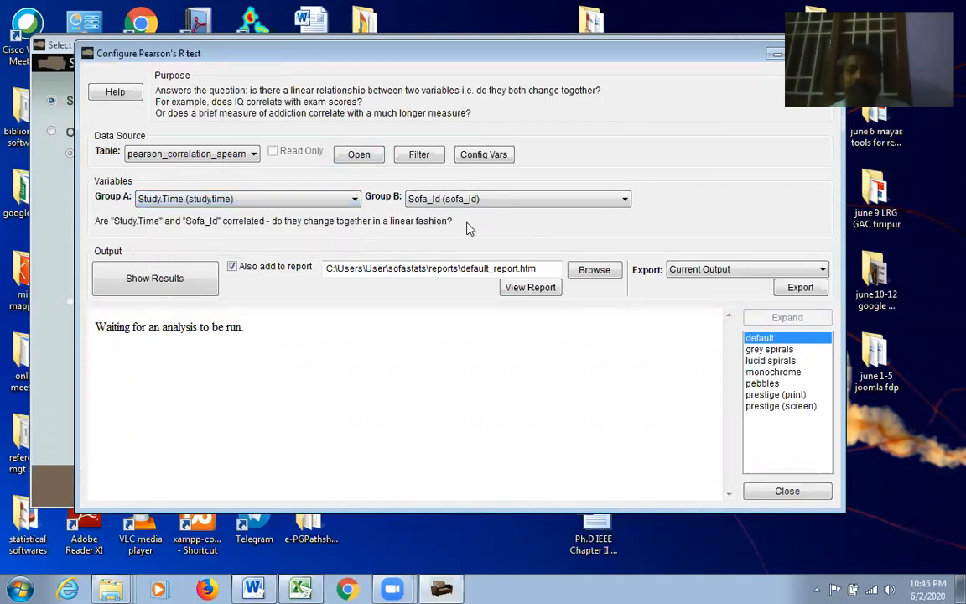
pyautogui.click(625, 201)
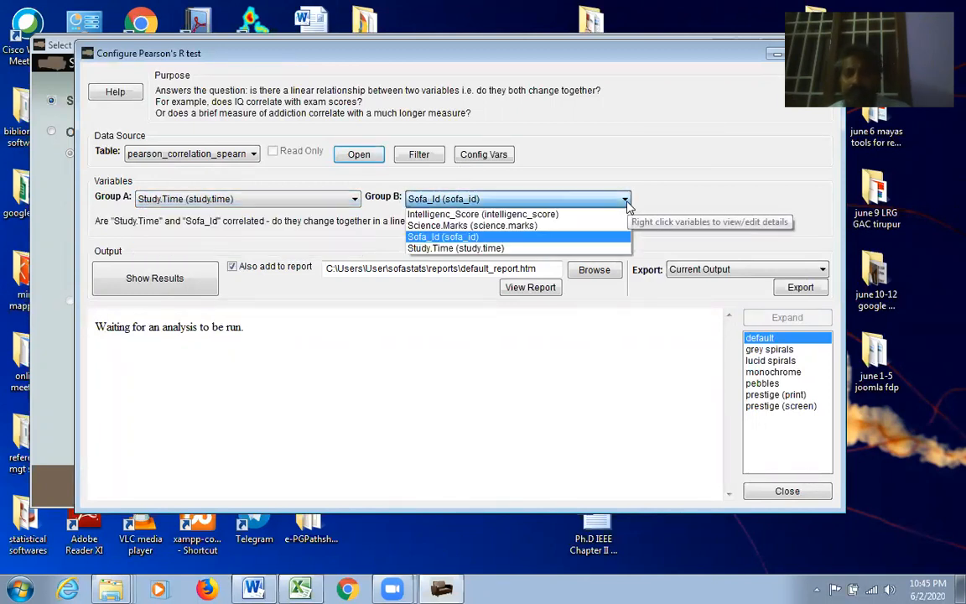
pyautogui.click(495, 230)
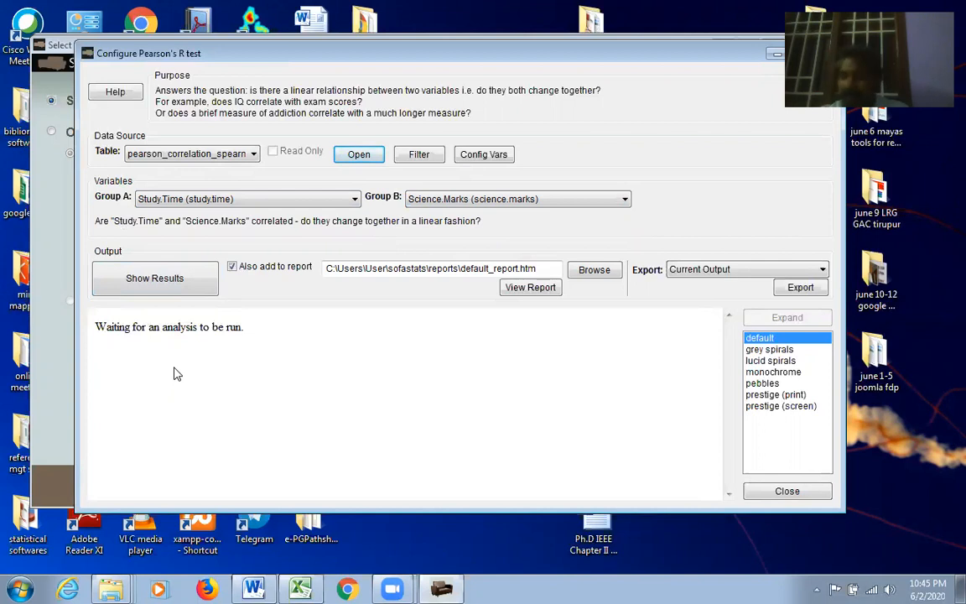
pyautogui.click(182, 276)
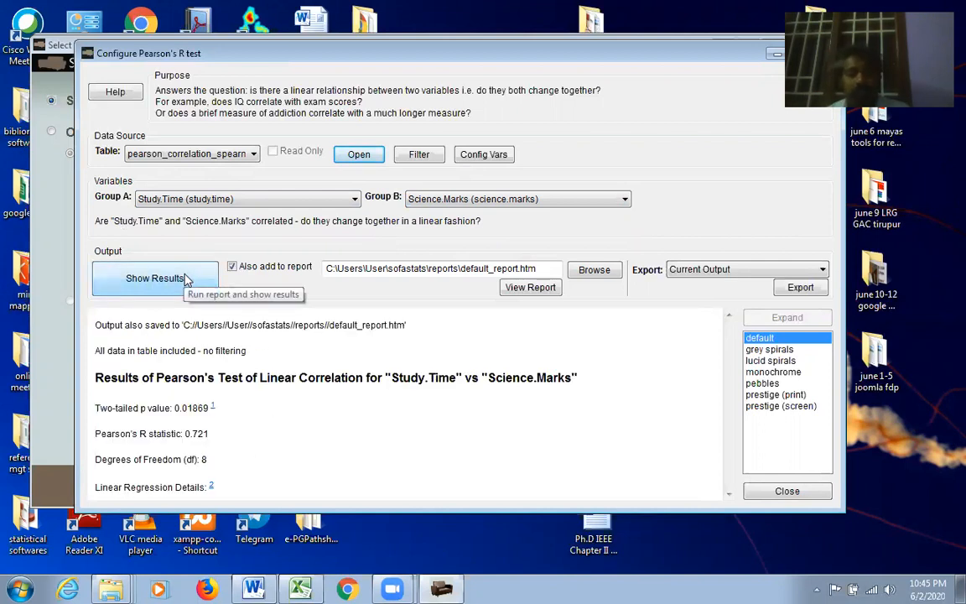
# Review the Pearson scatterplot and test statistics in a maximized window, and close the test configuration
pyautogui.moveTo(729, 348); pyautogui.dragTo(734, 423)
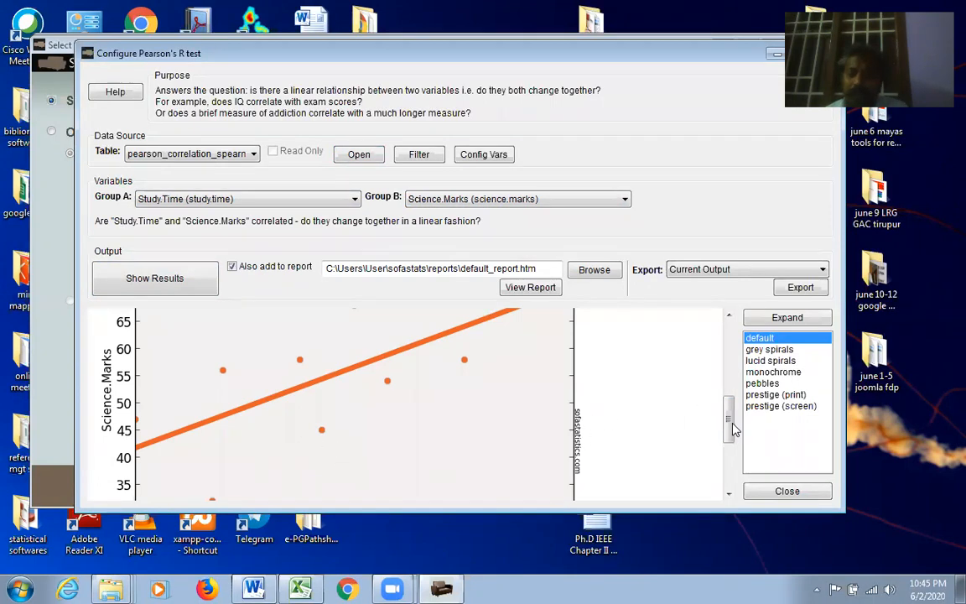
pyautogui.moveTo(729, 427); pyautogui.dragTo(730, 441)
pyautogui.moveTo(742, 54); pyautogui.dragTo(610, 72)
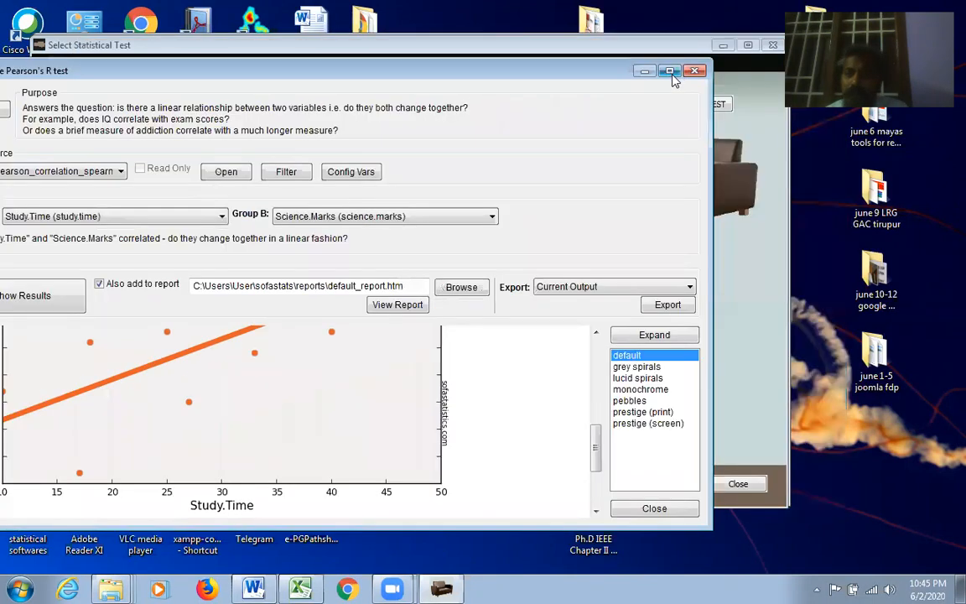
pyautogui.click(670, 73)
pyautogui.moveTo(858, 453); pyautogui.dragTo(857, 411)
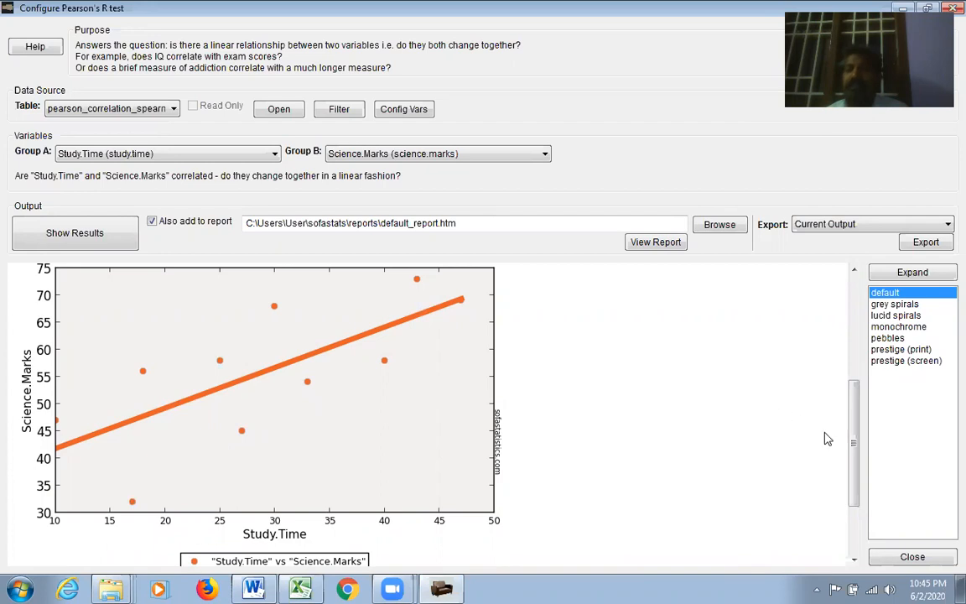
pyautogui.moveTo(857, 447); pyautogui.dragTo(848, 330)
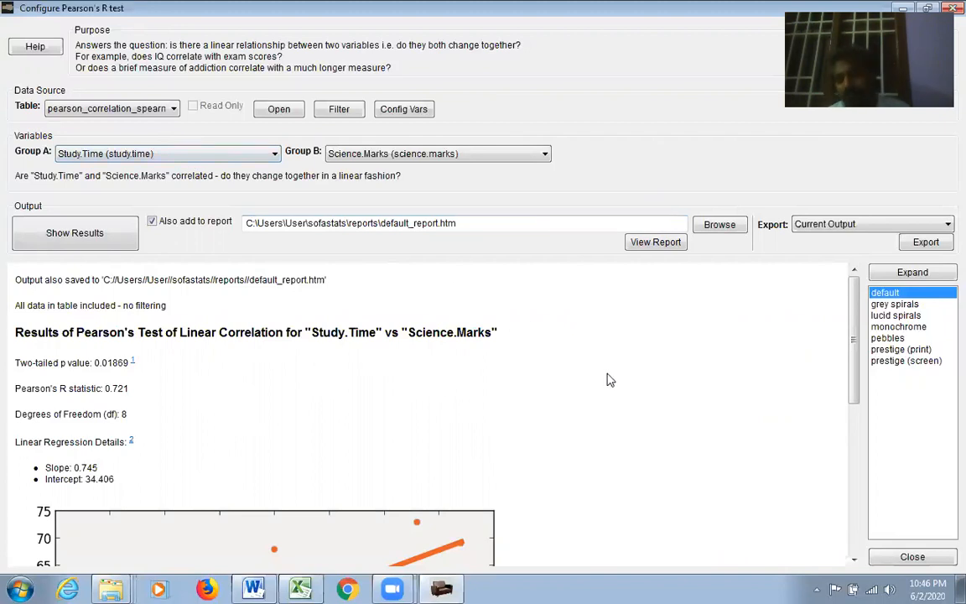
pyautogui.click(942, 560)
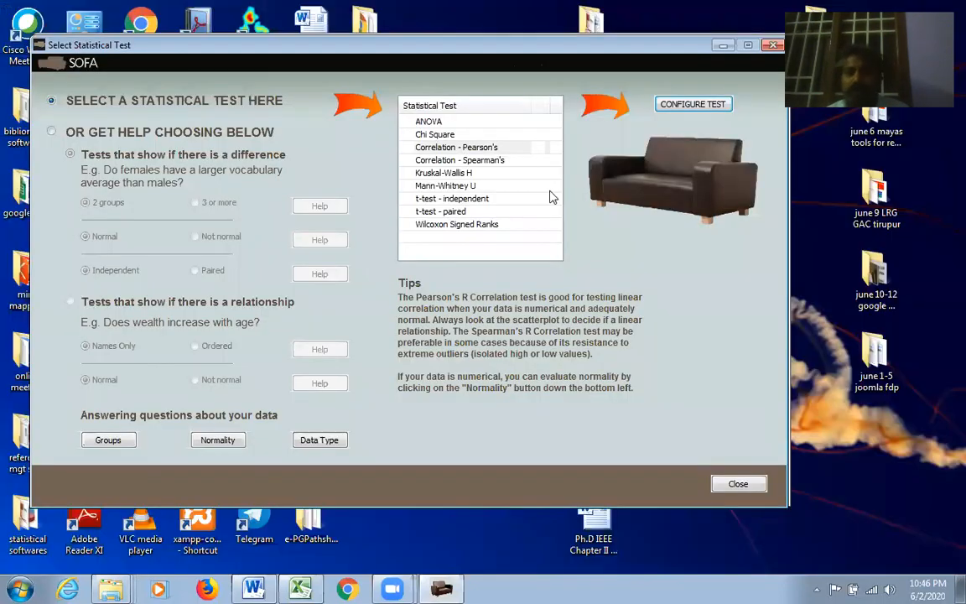
# Open the Spearman's correlation test configuration with the pearson_correlation_spearman_rank_correlation table as its data source
pyautogui.click(467, 162)
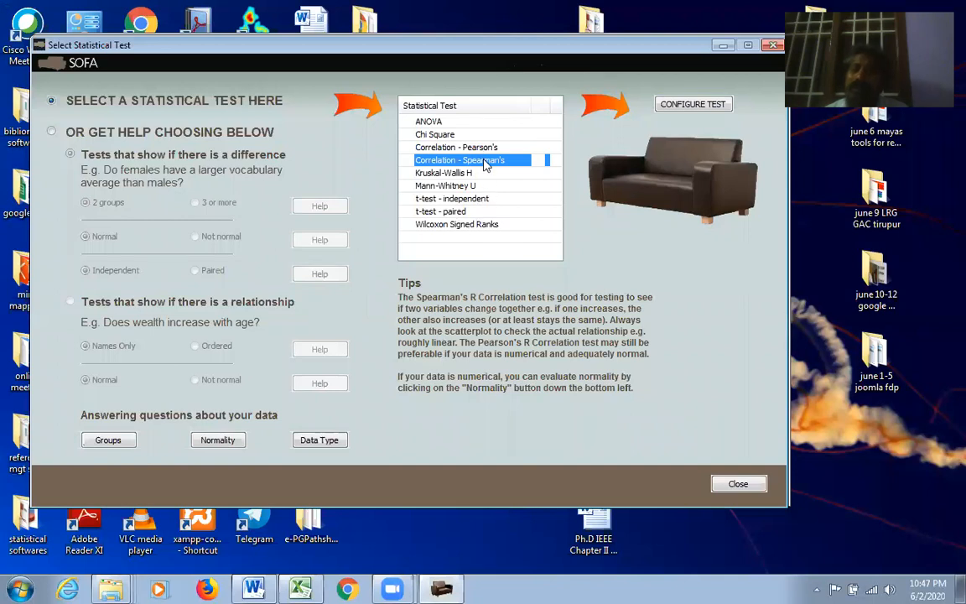
pyautogui.click(686, 105)
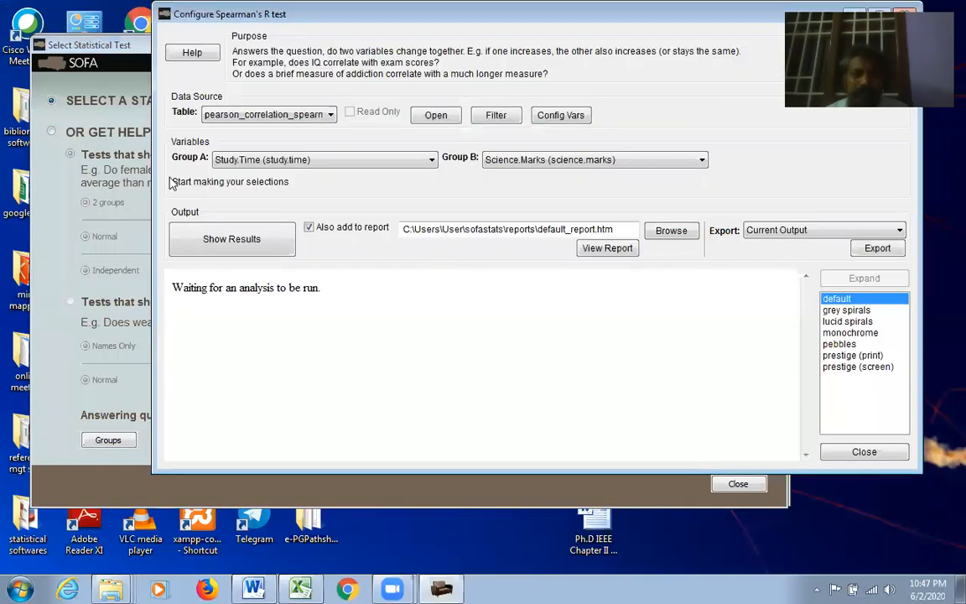
pyautogui.click(315, 114)
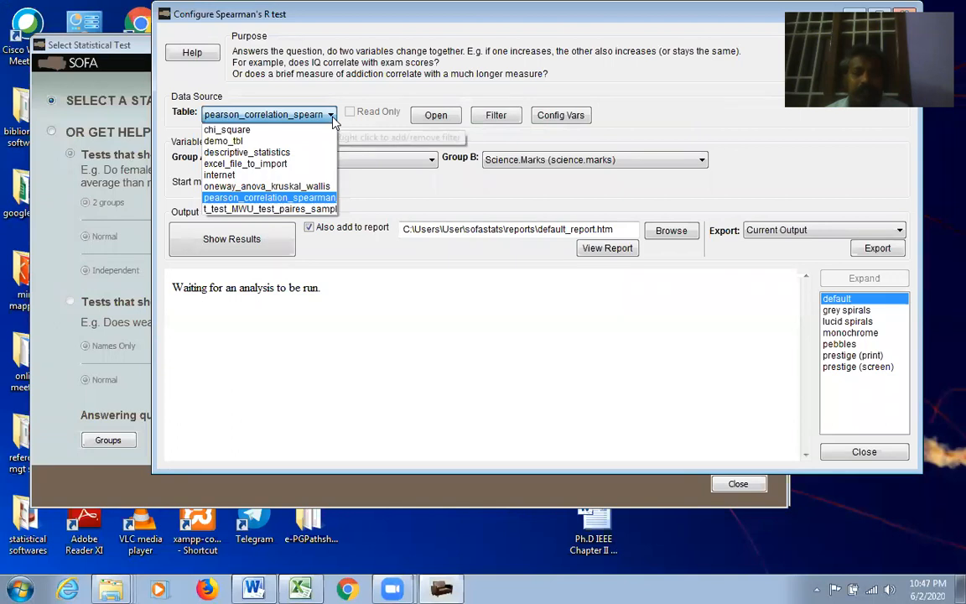
pyautogui.click(268, 197)
# Open the Spearman test's source table, examine the Teacher1 and Teacher2 columns, and close the data window
pyautogui.click(432, 161)
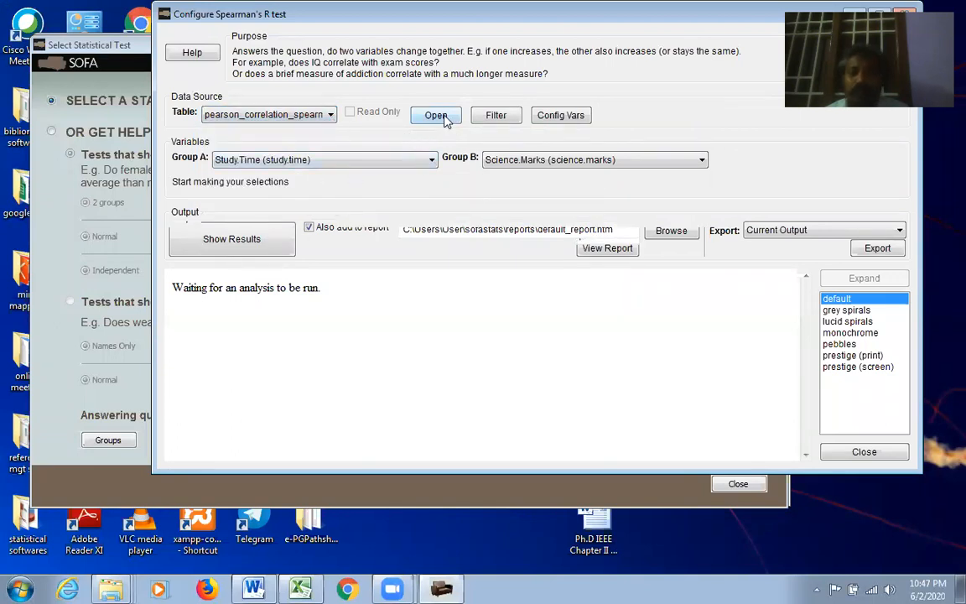
pyautogui.click(443, 117)
pyautogui.moveTo(640, 20); pyautogui.dragTo(592, 62)
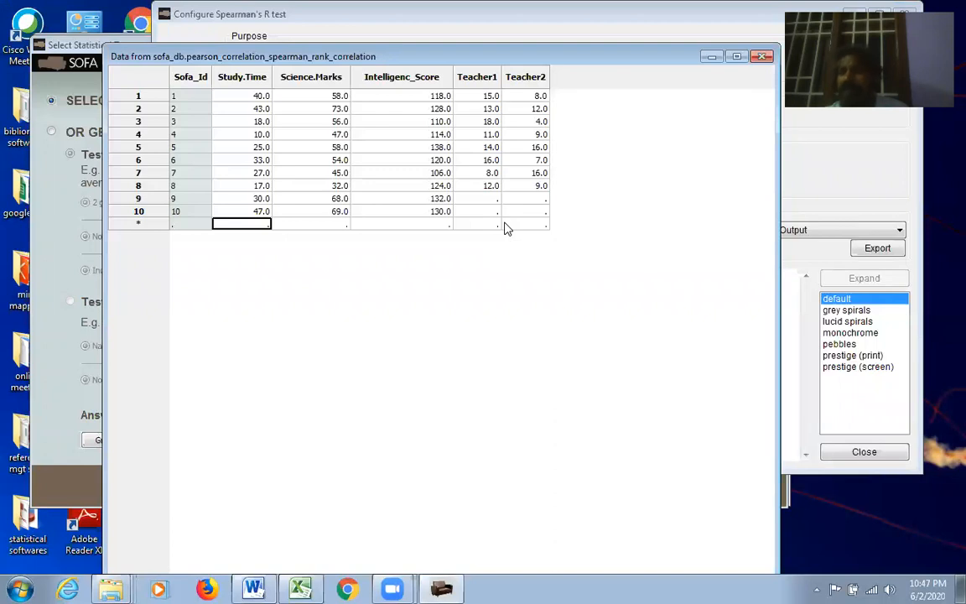
pyautogui.click(761, 56)
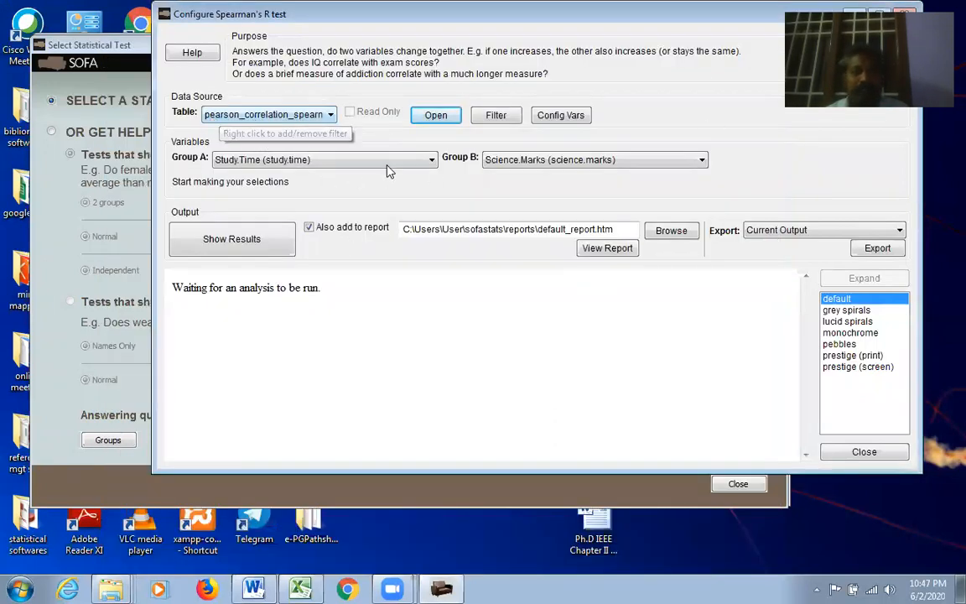
# Run the Spearman's correlation test with Teacher1 as Group A and Teacher2 as Group B
pyautogui.click(431, 160)
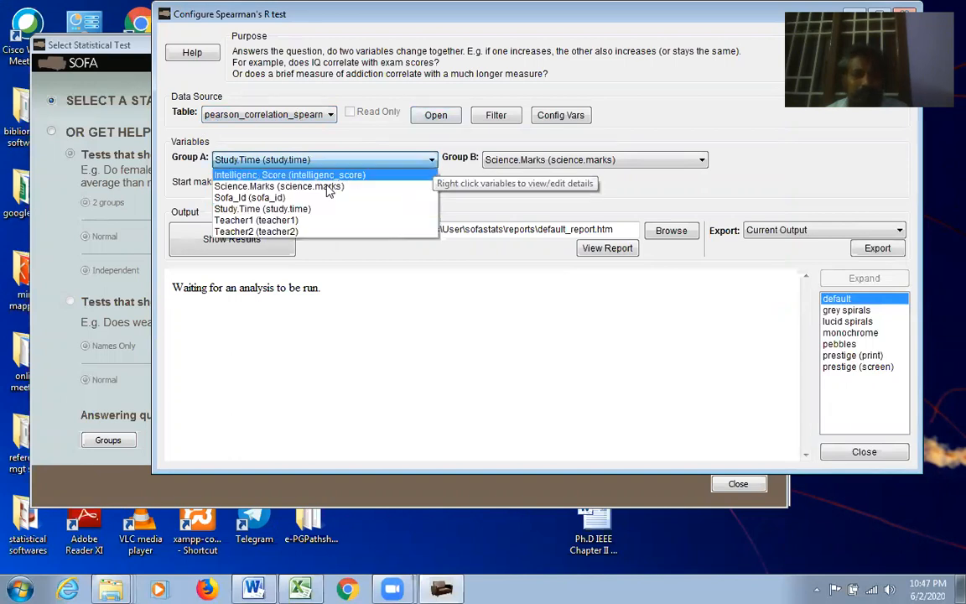
pyautogui.click(307, 219)
pyautogui.click(702, 160)
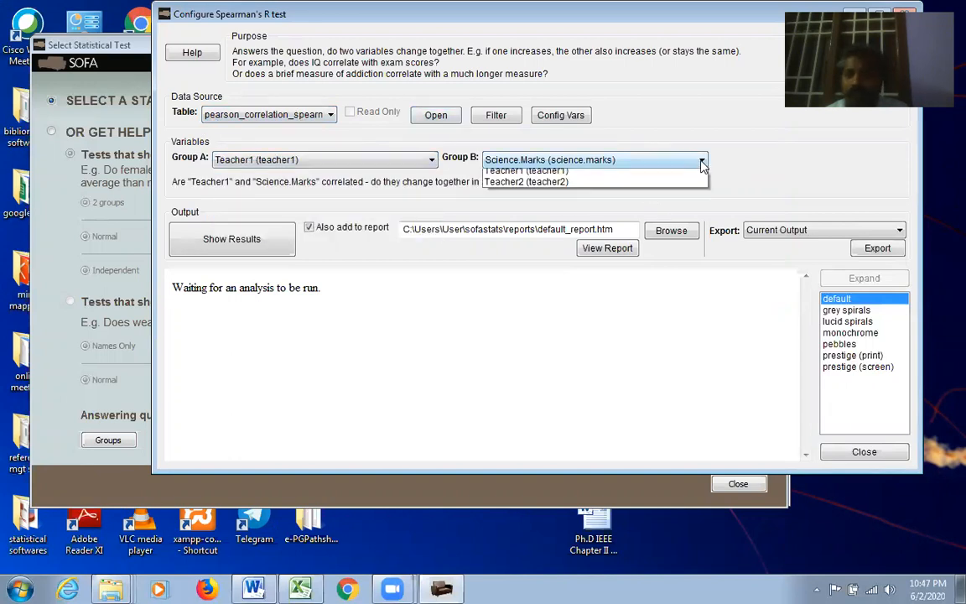
pyautogui.click(620, 232)
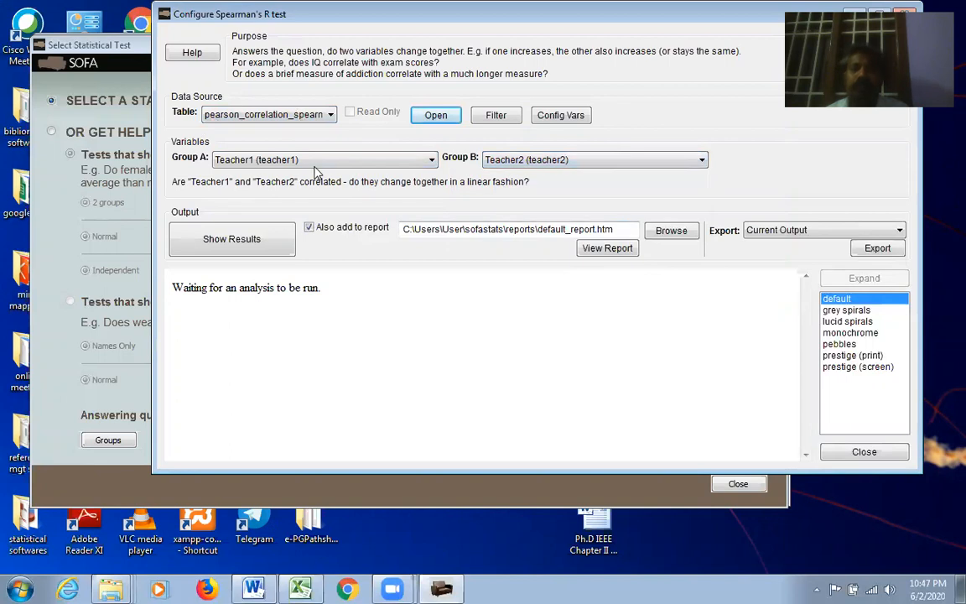
pyautogui.click(262, 239)
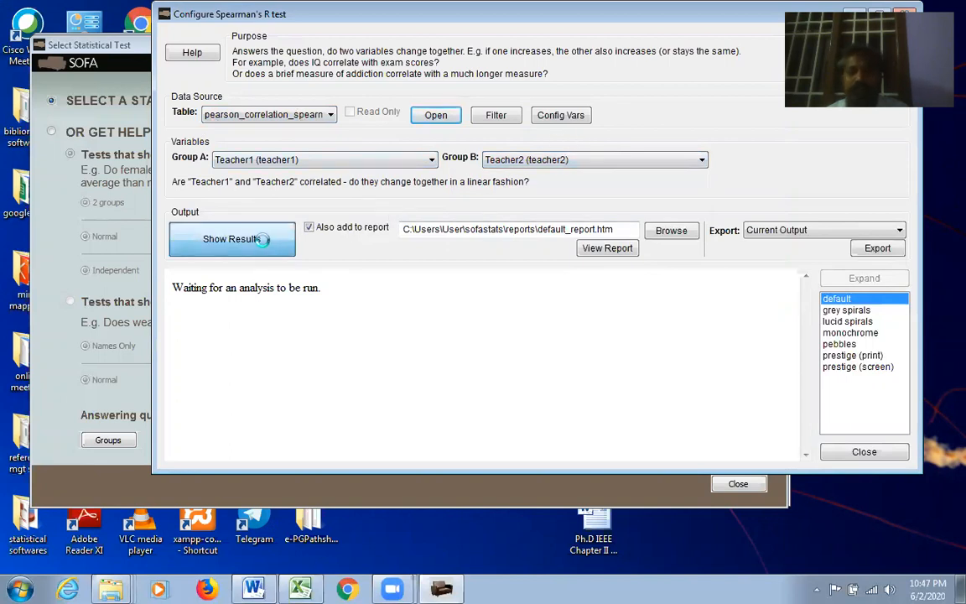
# Examine the Spearman results for Teacher1 and Teacher2, covering the scatterplot, p value, R statistic, degrees of freedom and regression details
pyautogui.scroll(-1, 807, 327)
pyautogui.moveTo(807, 327); pyautogui.dragTo(807, 385)
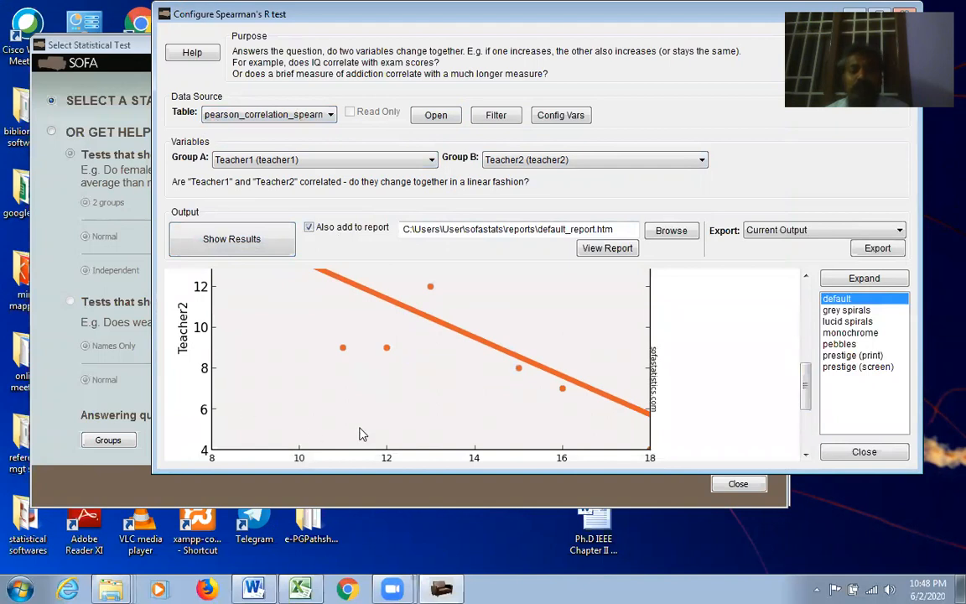
pyautogui.moveTo(811, 390)
pyautogui.mouseDown()
pyautogui.moveTo(810, 401)
pyautogui.moveTo(811, 384)
pyautogui.mouseUp()
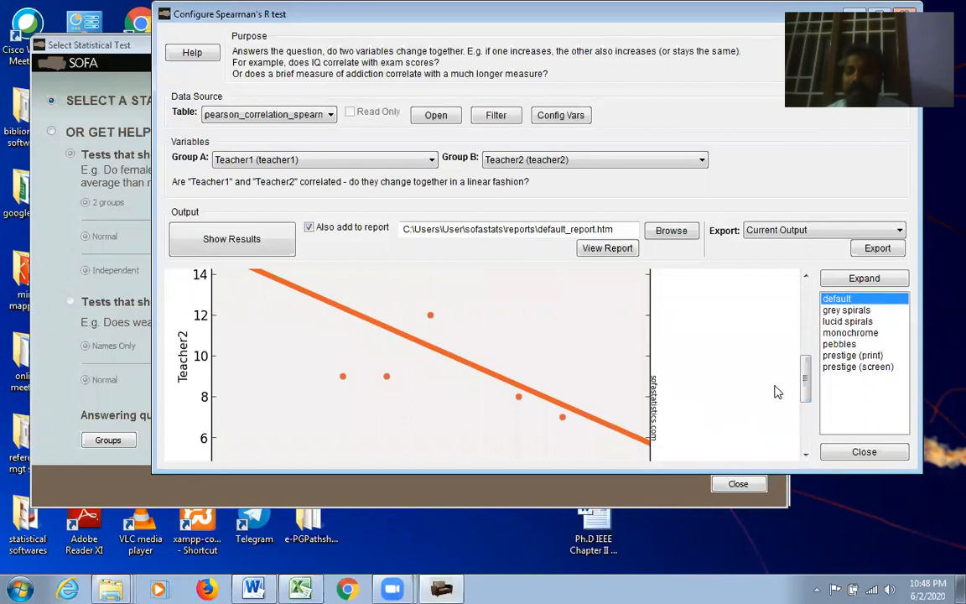
pyautogui.moveTo(808, 380); pyautogui.dragTo(809, 389)
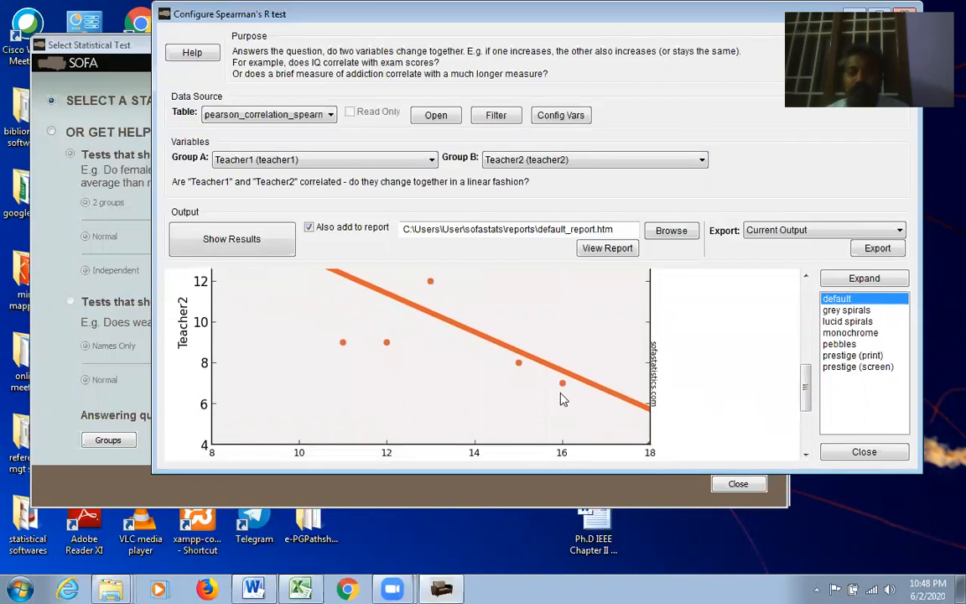
pyautogui.moveTo(807, 394); pyautogui.dragTo(788, 301)
pyautogui.scroll(-1, 679, 362)
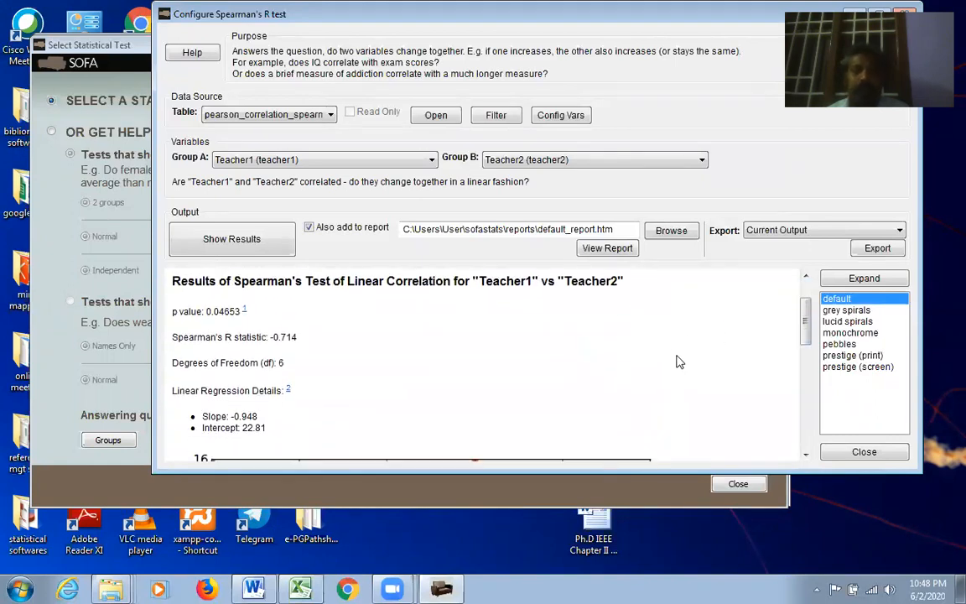
pyautogui.scroll(1, 679, 363)
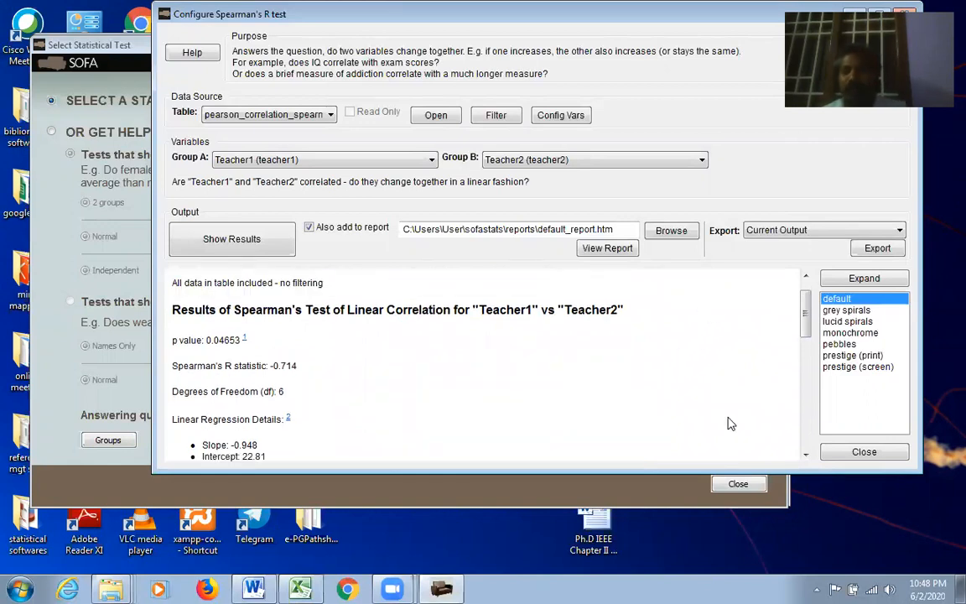
pyautogui.scroll(-1, 388, 352)
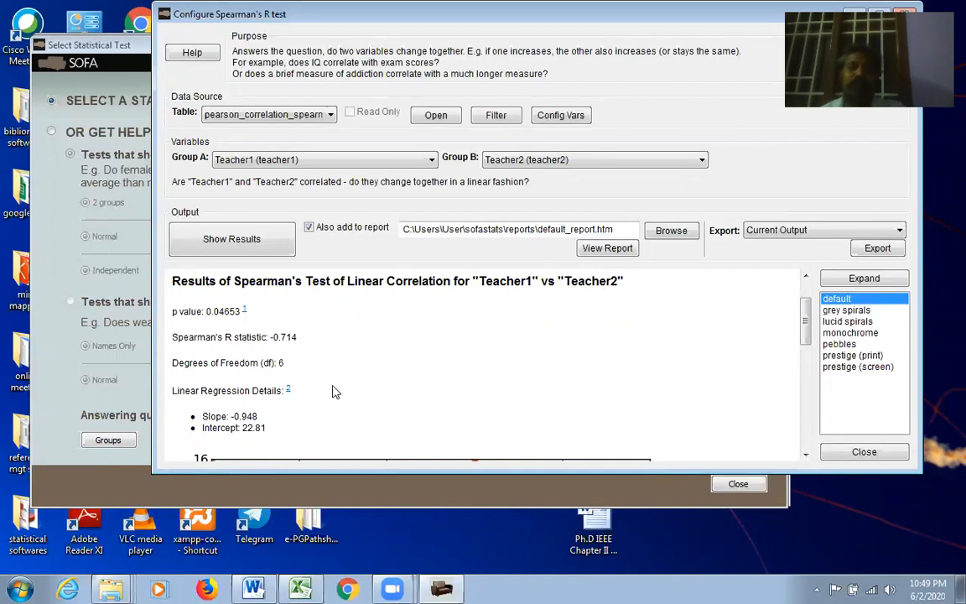
# Close the Spearman's configuration and set up an independent t-test with the t_test_MWU_test_paires_samples_t_test_wilcoxn table as data source
pyautogui.click(864, 452)
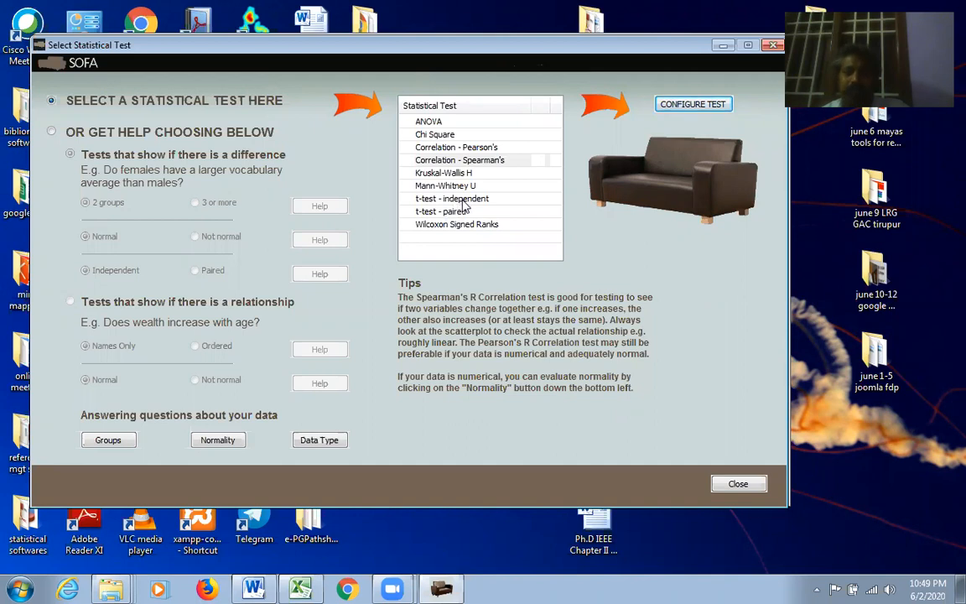
pyautogui.click(462, 200)
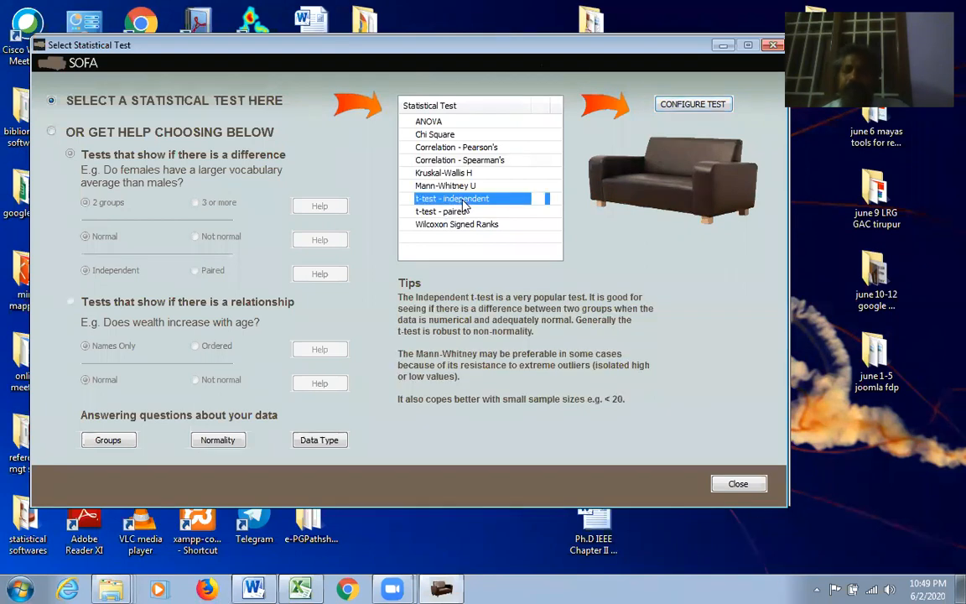
pyautogui.click(695, 106)
pyautogui.click(332, 117)
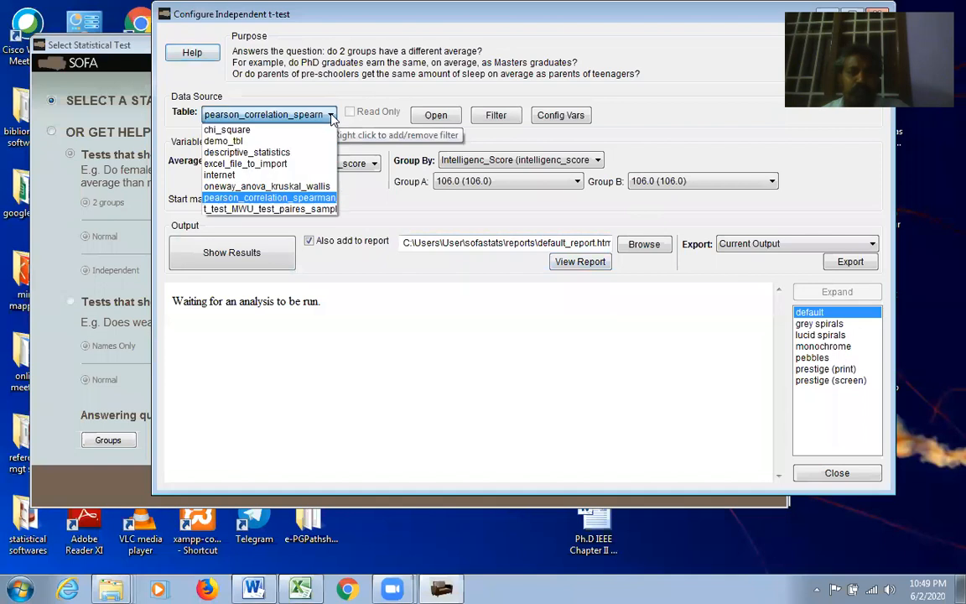
pyautogui.click(266, 209)
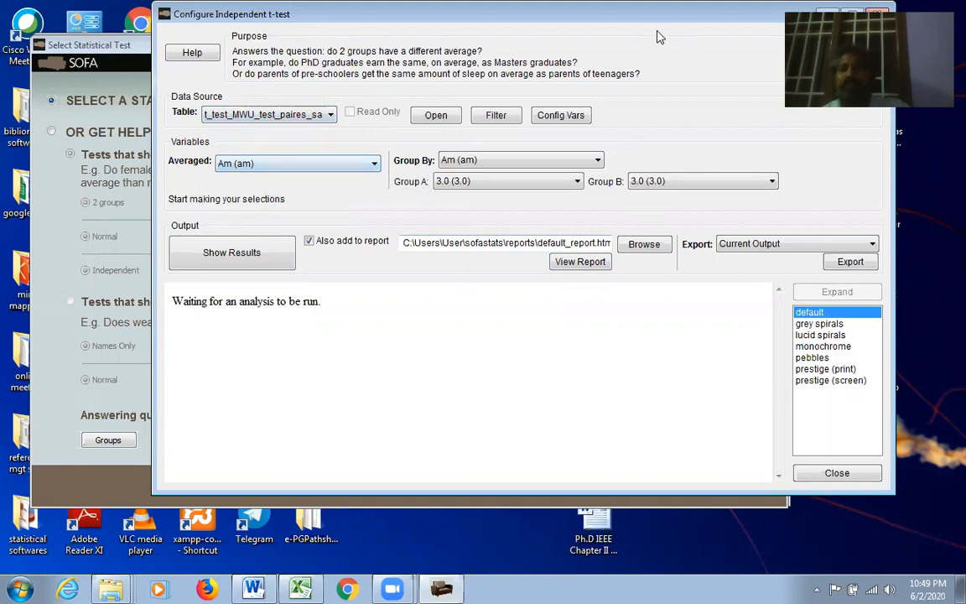
# Open the independent t-test's source table, examine the Driving Time and Errors columns, and close the data window
pyautogui.click(446, 116)
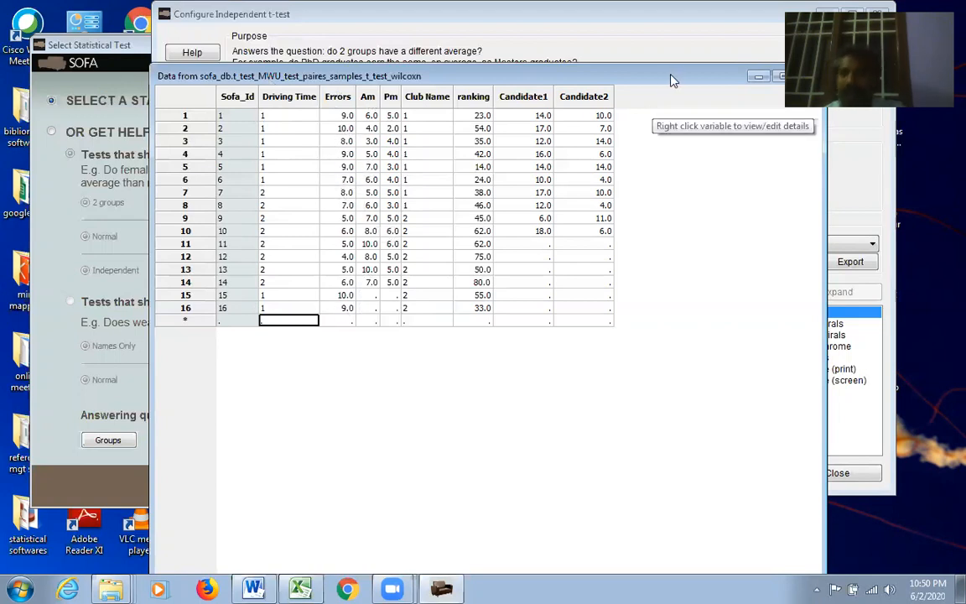
pyautogui.moveTo(672, 80); pyautogui.dragTo(604, 87)
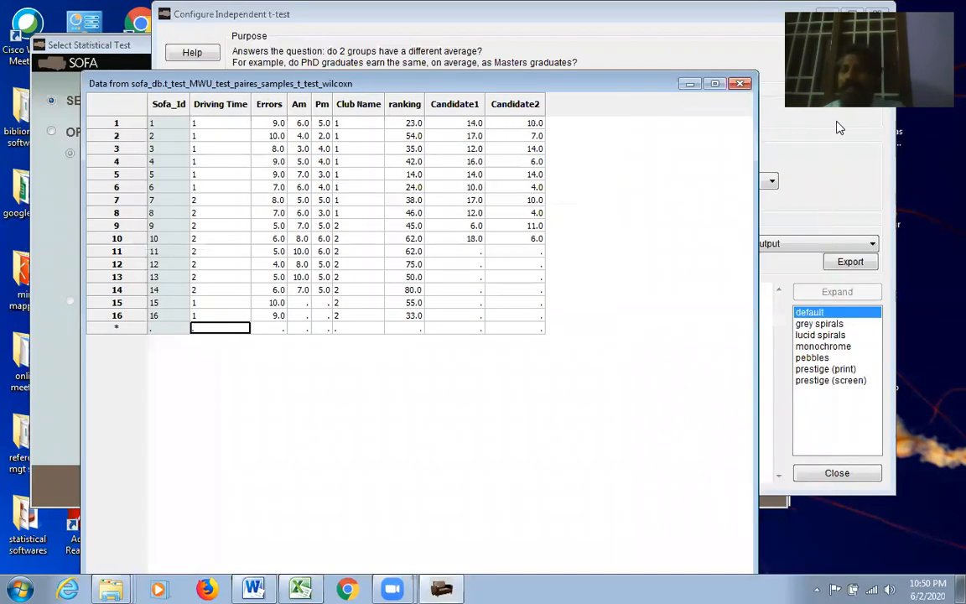
pyautogui.click(739, 83)
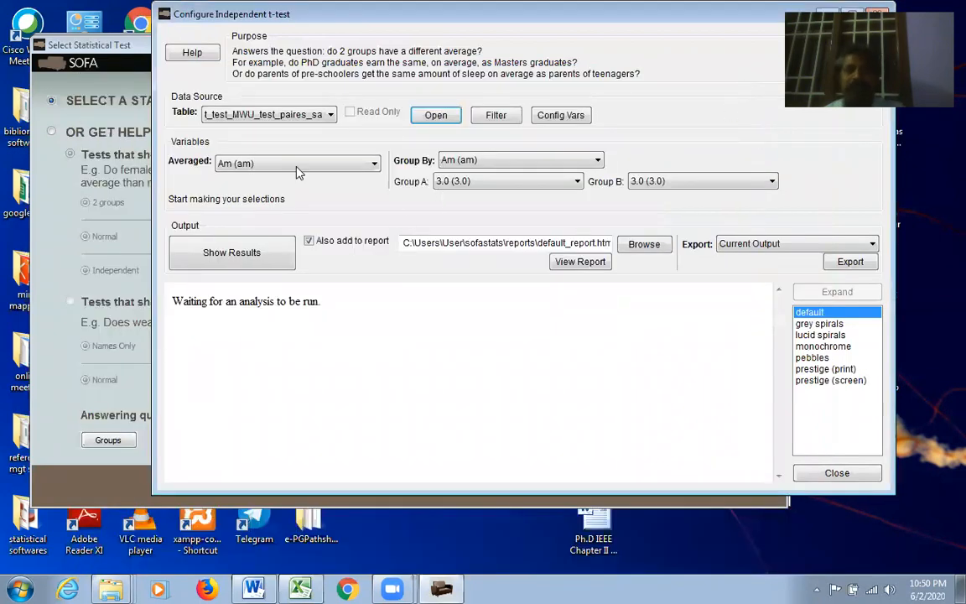
# Run the independent t-test on average Errors grouped by Driving Time, with Night as Group A and Day as Group B
pyautogui.click(374, 165)
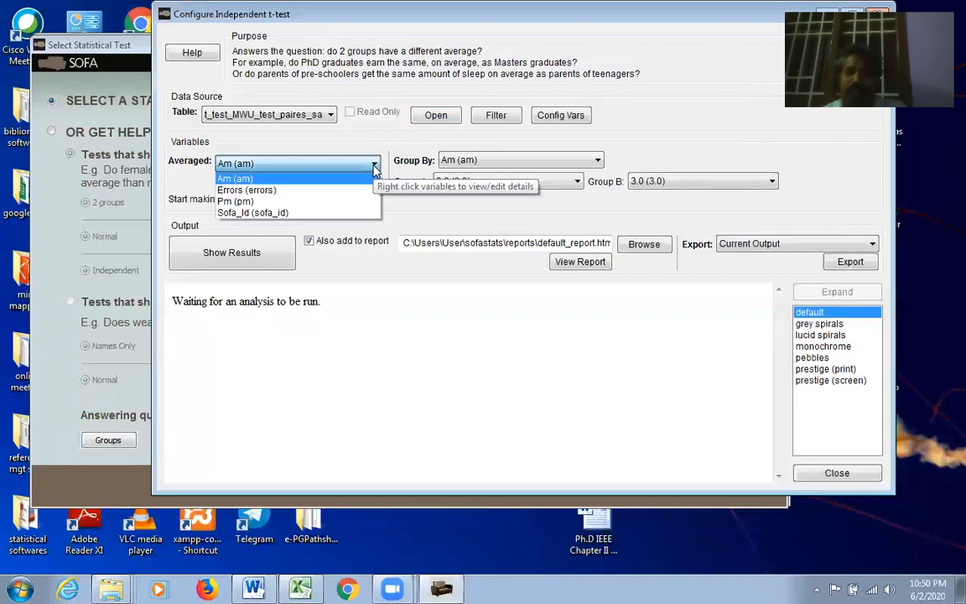
pyautogui.click(293, 190)
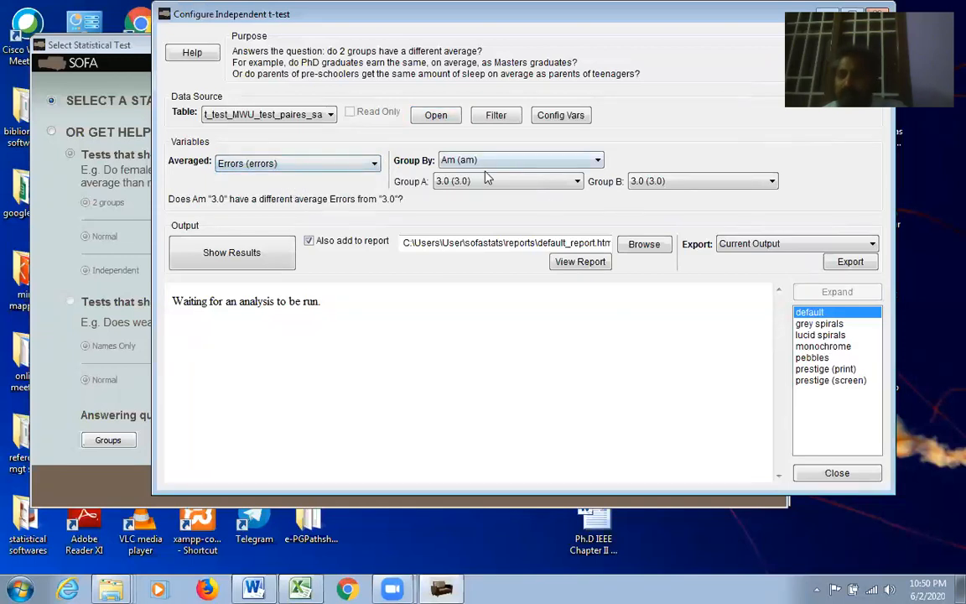
pyautogui.click(598, 162)
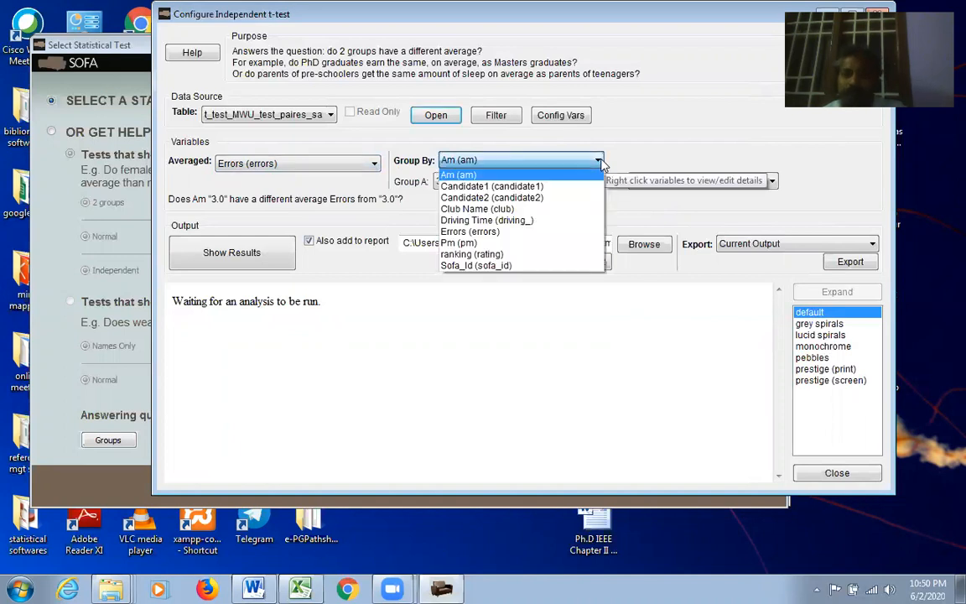
pyautogui.click(485, 222)
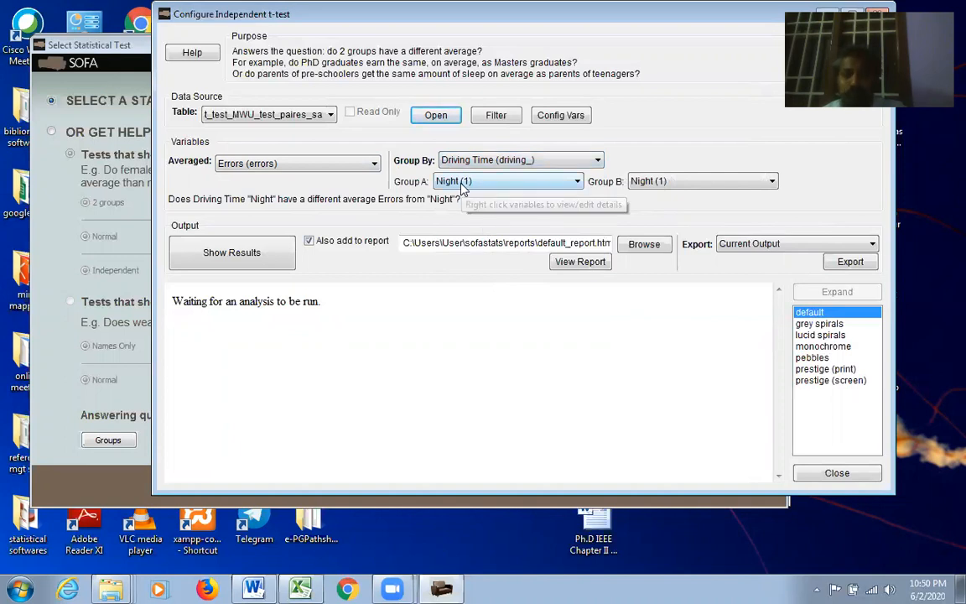
pyautogui.click(775, 186)
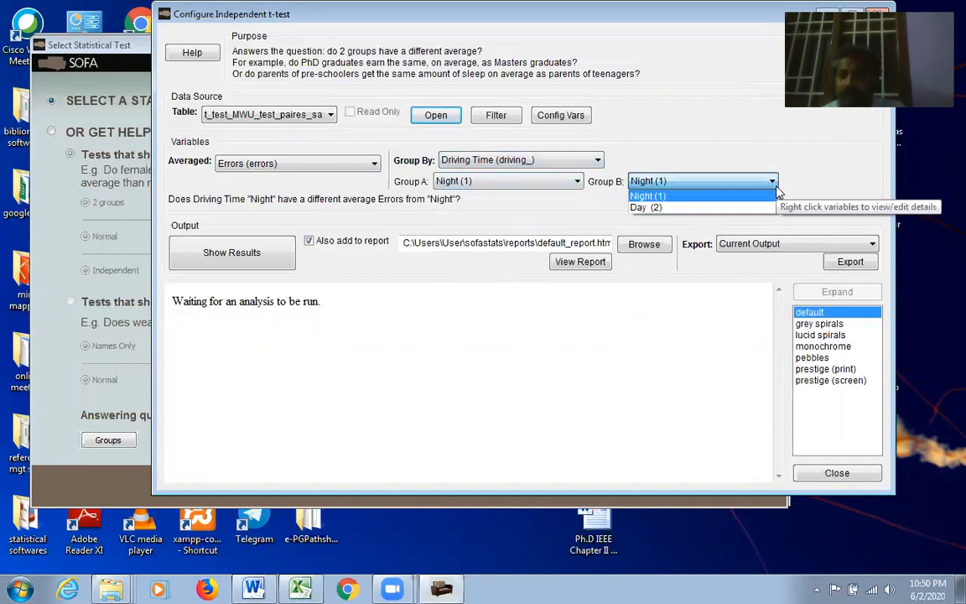
pyautogui.click(732, 215)
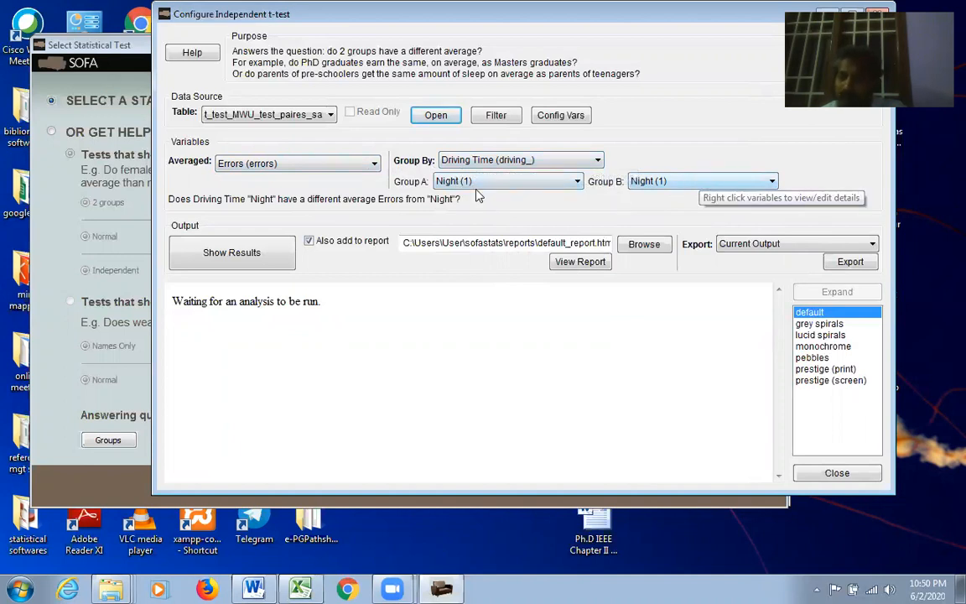
pyautogui.click(776, 185)
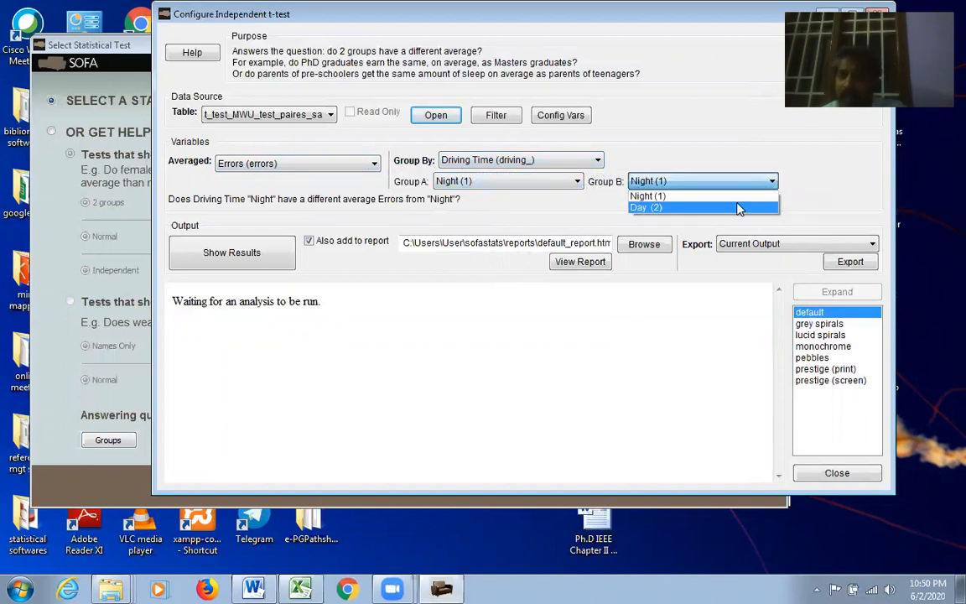
pyautogui.click(740, 207)
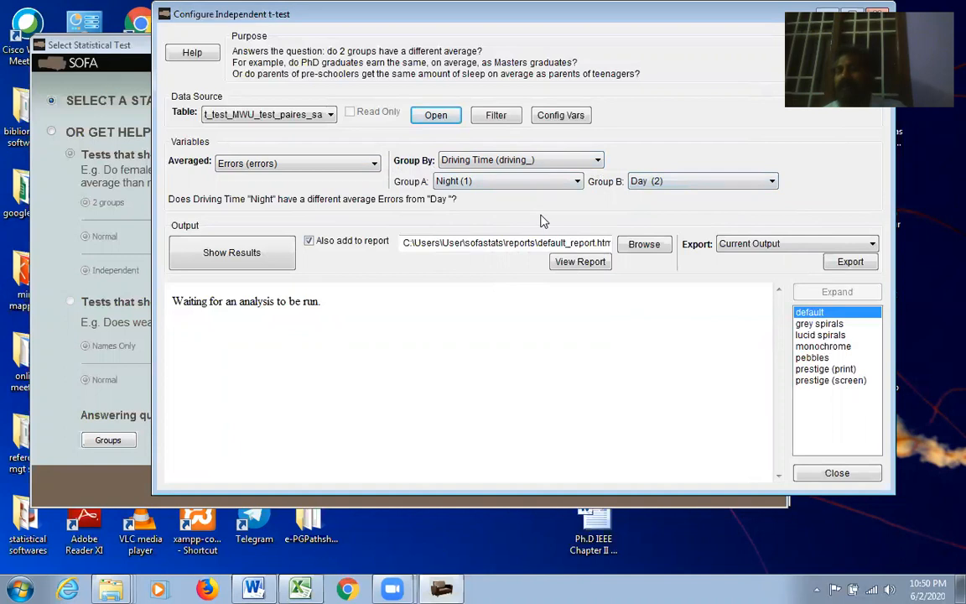
pyautogui.click(250, 252)
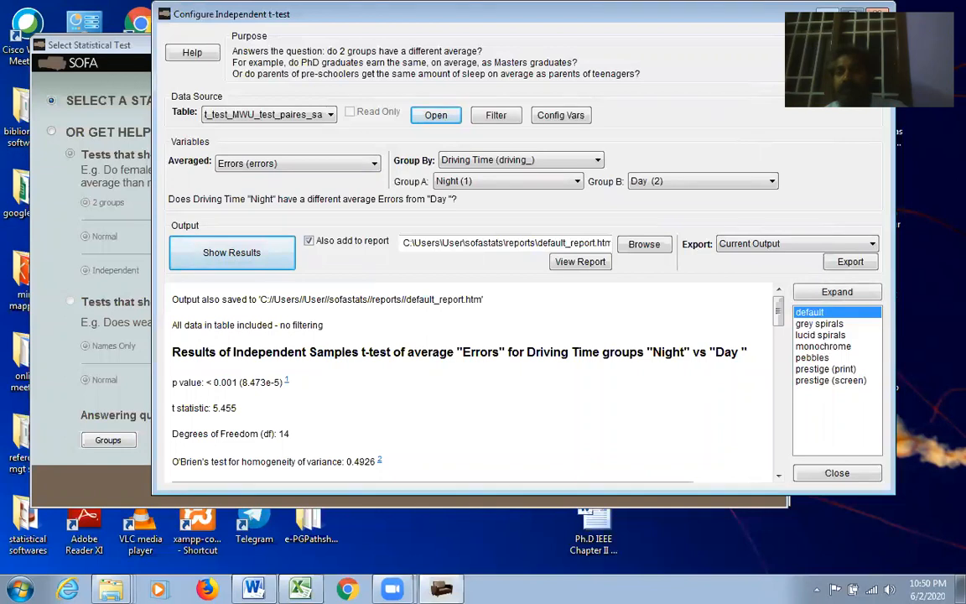
# Maximize the t-test window and examine the p value, t statistic, degrees of freedom, O'Brien's test, group table and footnotes
pyautogui.click(852, 13)
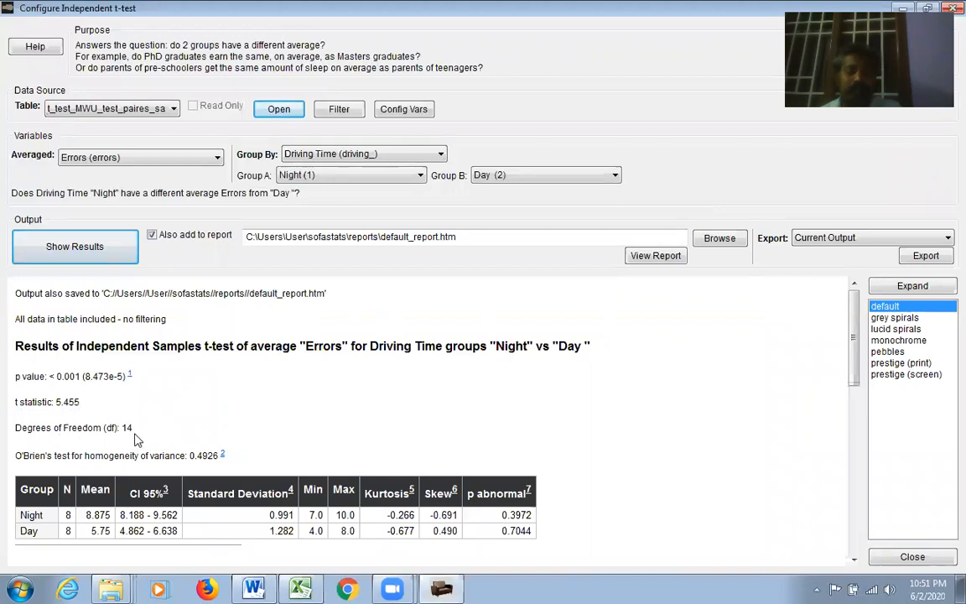
pyautogui.moveTo(853, 348); pyautogui.dragTo(854, 380)
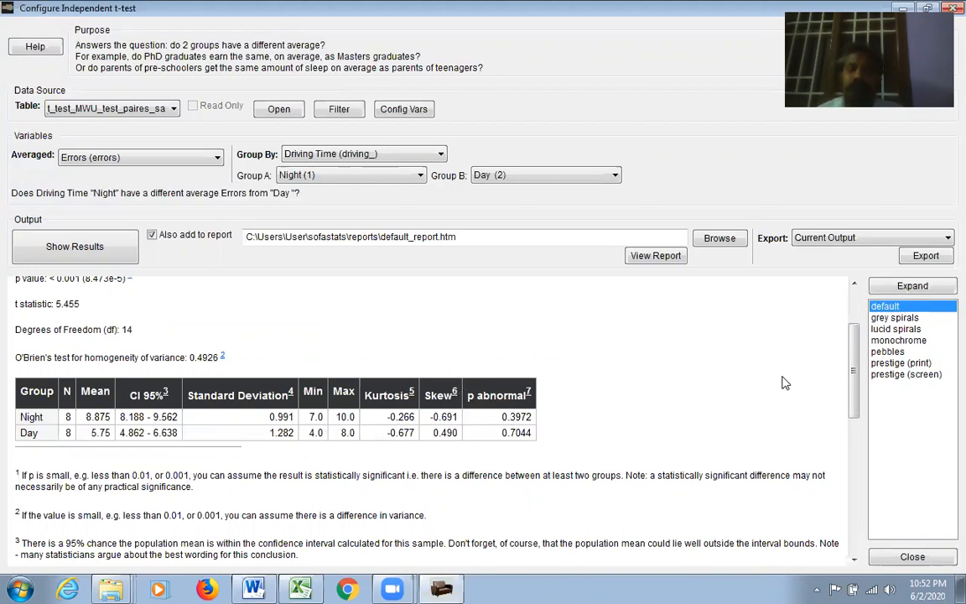
pyautogui.moveTo(855, 375); pyautogui.dragTo(849, 317)
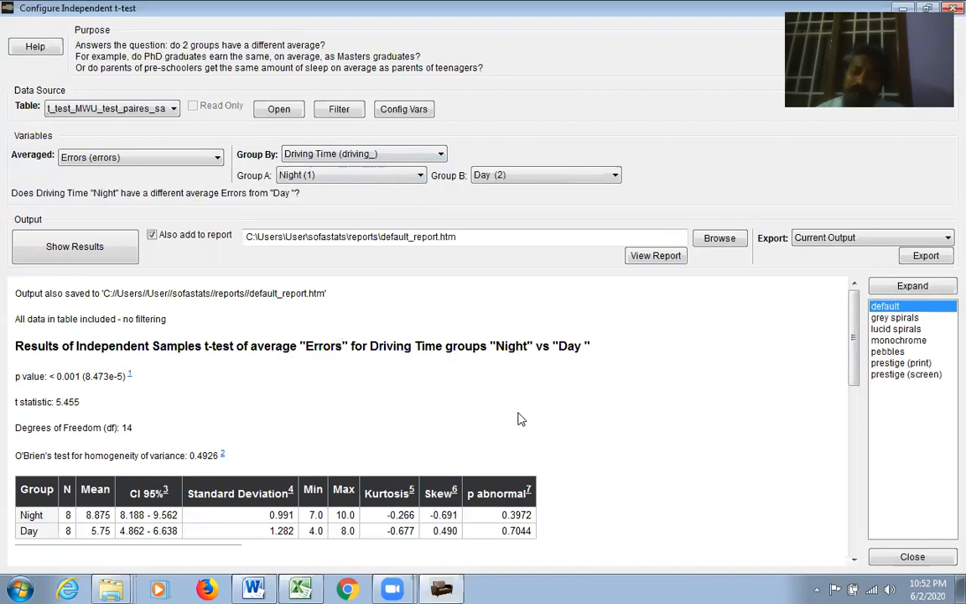
pyautogui.scroll(-1, 551, 399)
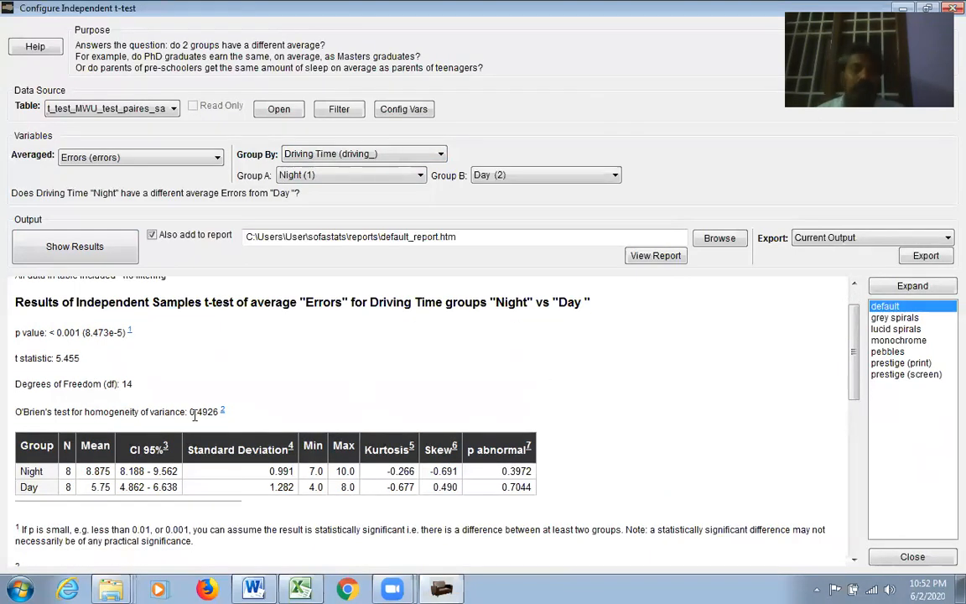
pyautogui.scroll(-1, 223, 374)
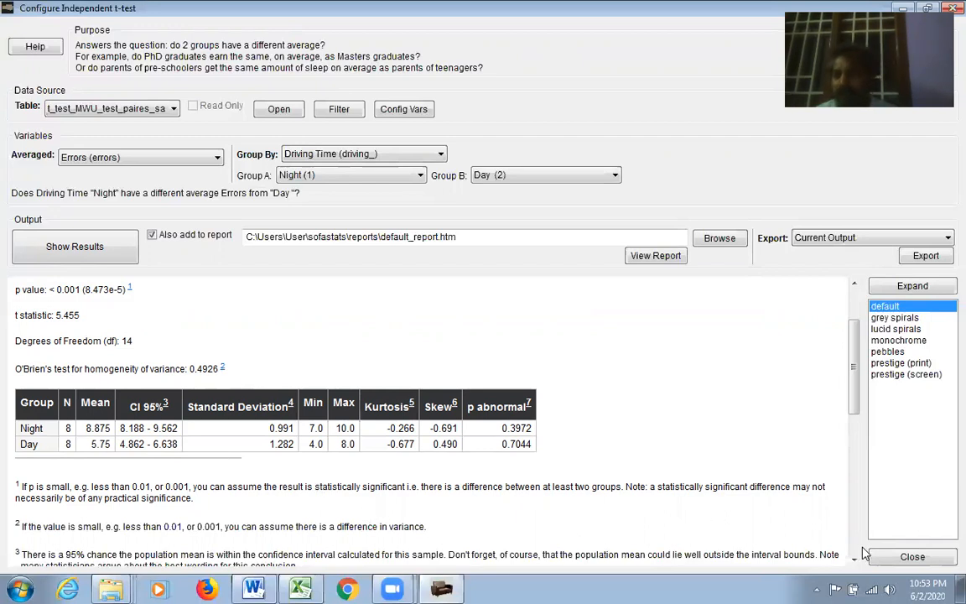
# Close the independent t-test configuration and open the Mann-Whitney U test configuration
pyautogui.click(891, 556)
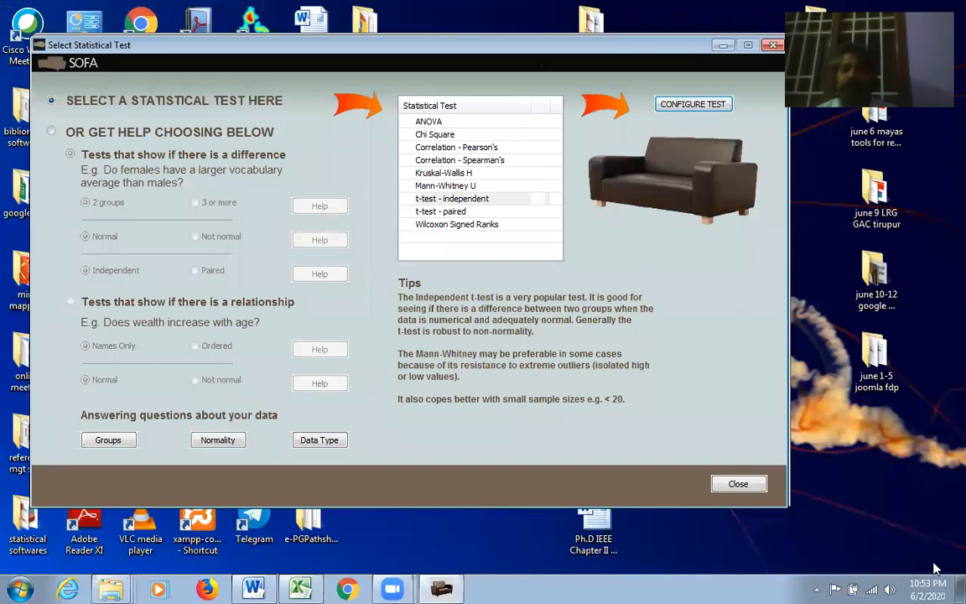
pyautogui.click(455, 186)
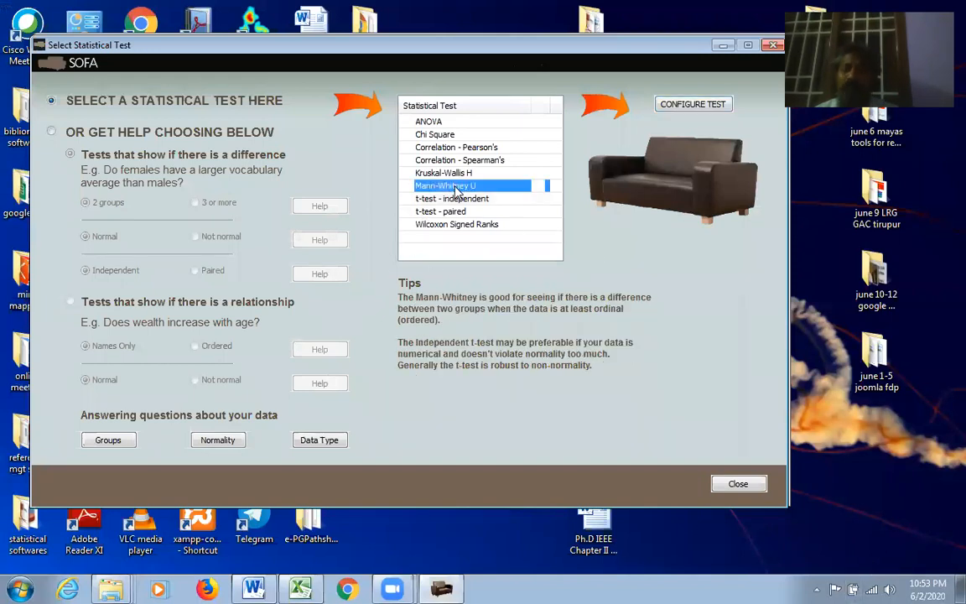
pyautogui.click(709, 106)
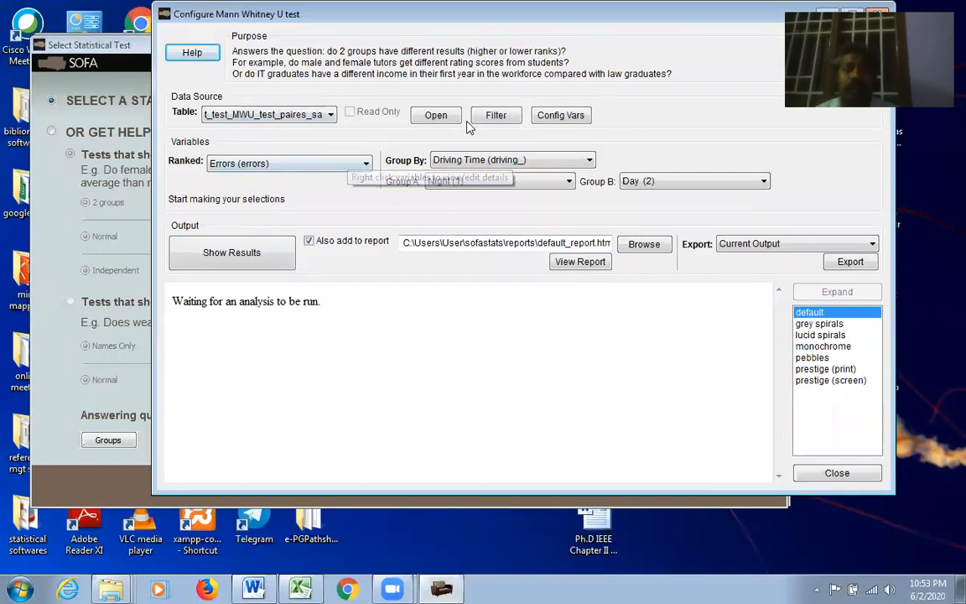
# Open the Mann-Whitney test's source table, examine the Club Name and ranking columns, and close the data window
pyautogui.click(436, 115)
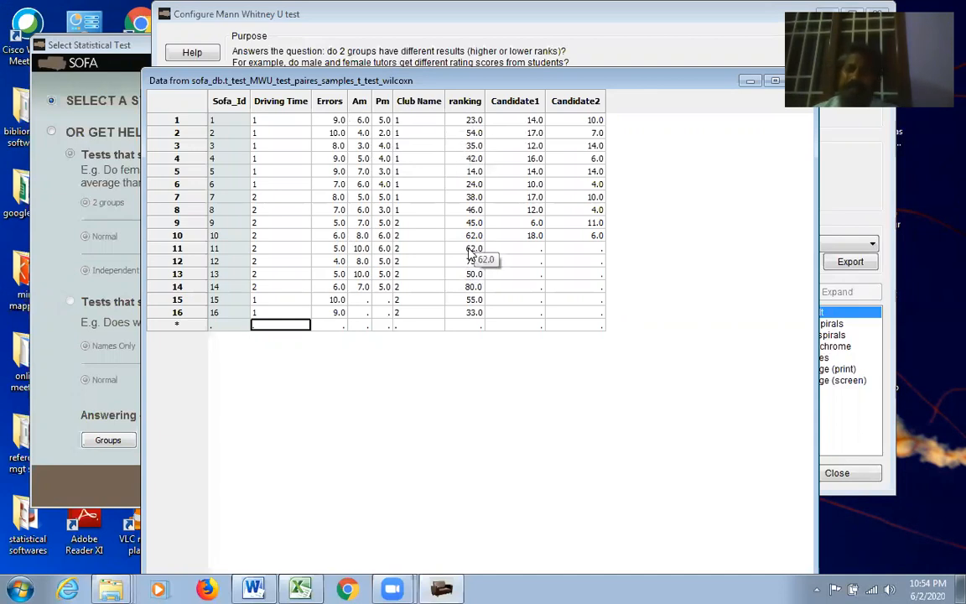
pyautogui.moveTo(696, 80); pyautogui.dragTo(686, 78)
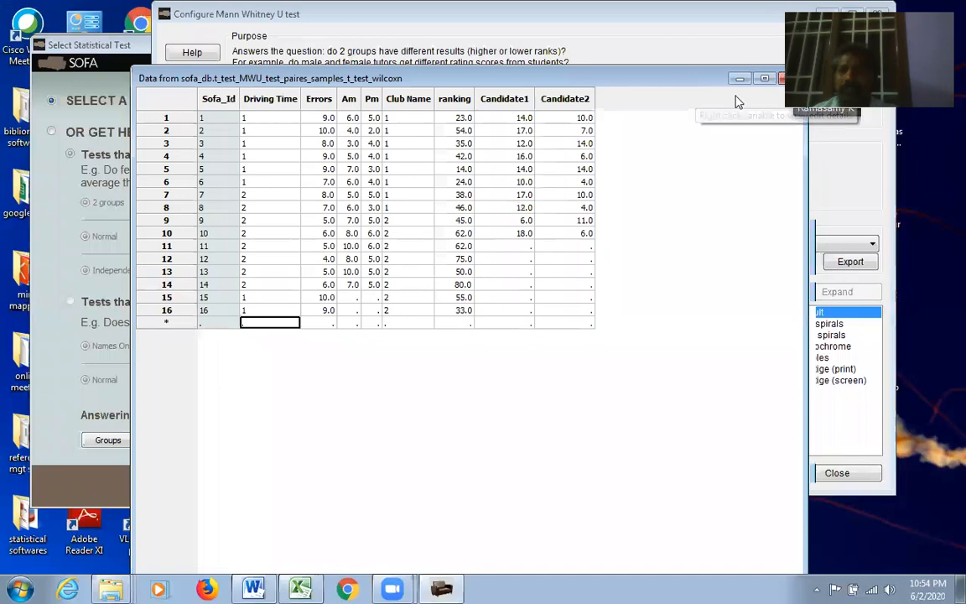
pyautogui.click(762, 80)
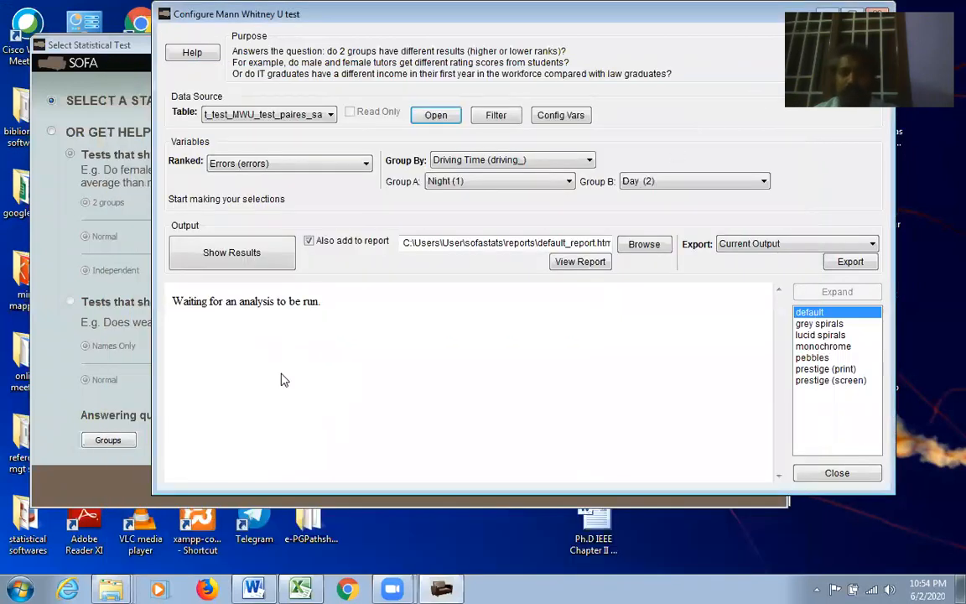
# Run the Mann-Whitney U test on ranking grouped by Club Name, with club 1 as Group A and club 2 as Group B
pyautogui.click(365, 166)
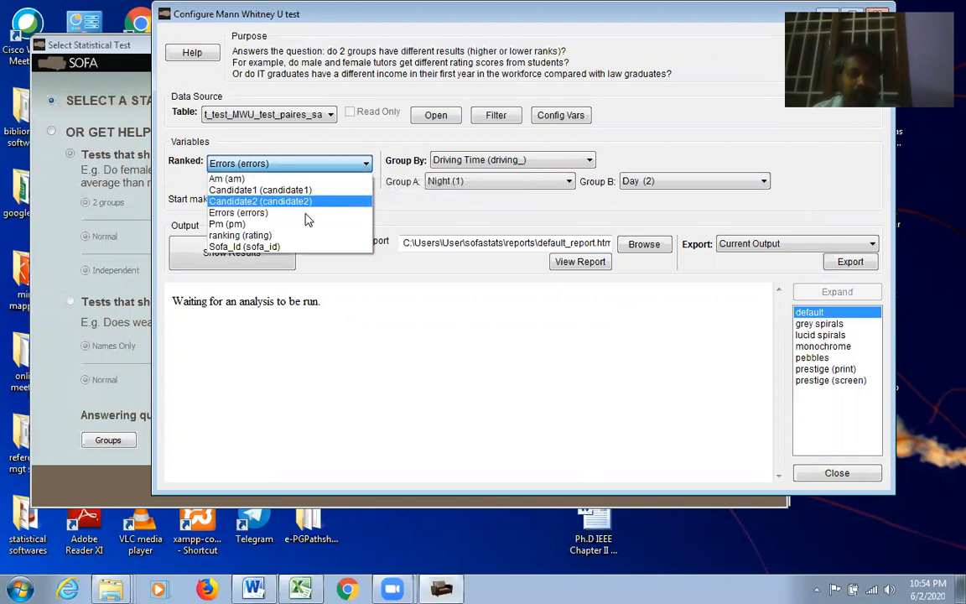
pyautogui.click(303, 235)
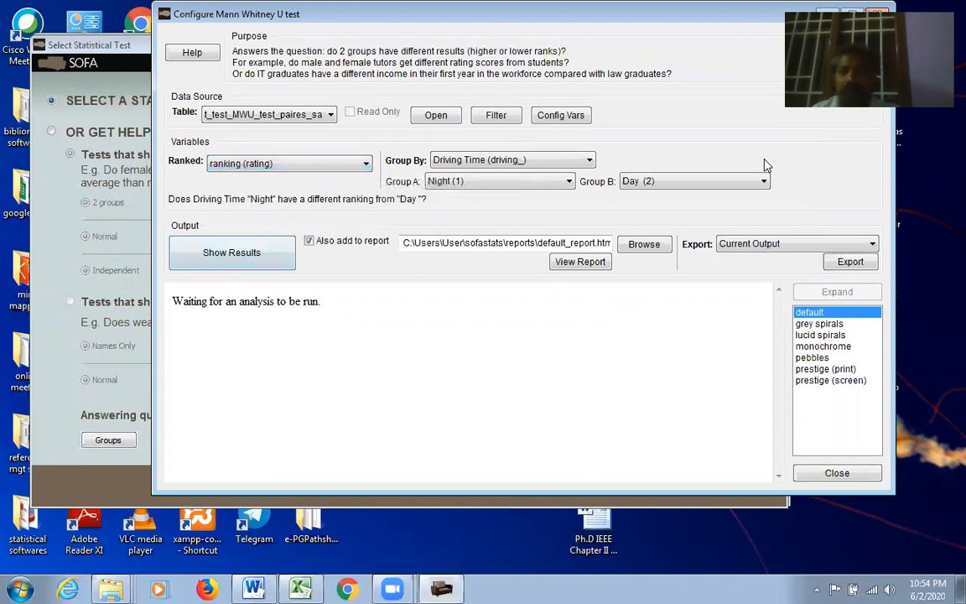
pyautogui.click(587, 159)
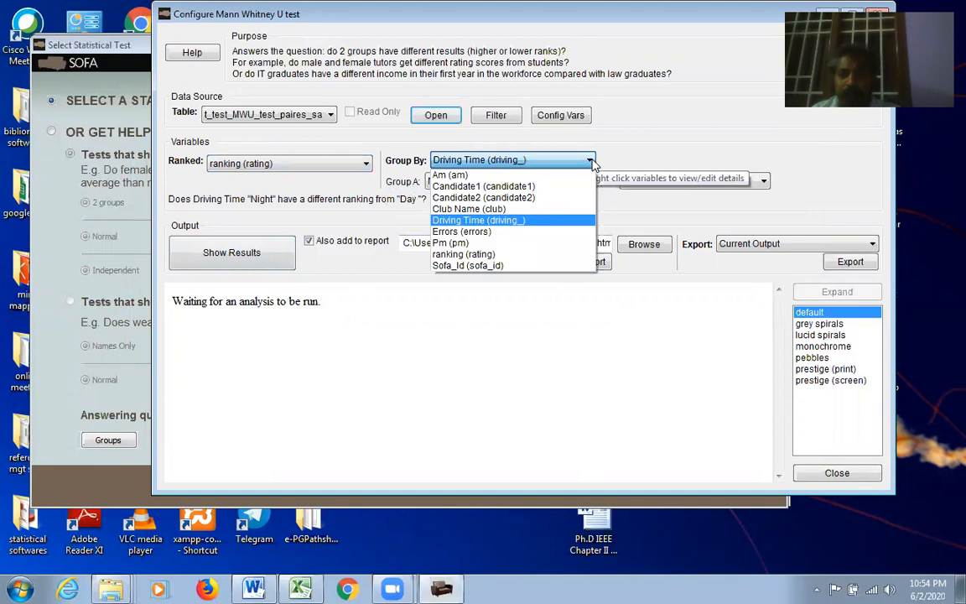
pyautogui.click(493, 208)
pyautogui.click(700, 180)
pyautogui.click(764, 181)
pyautogui.click(639, 207)
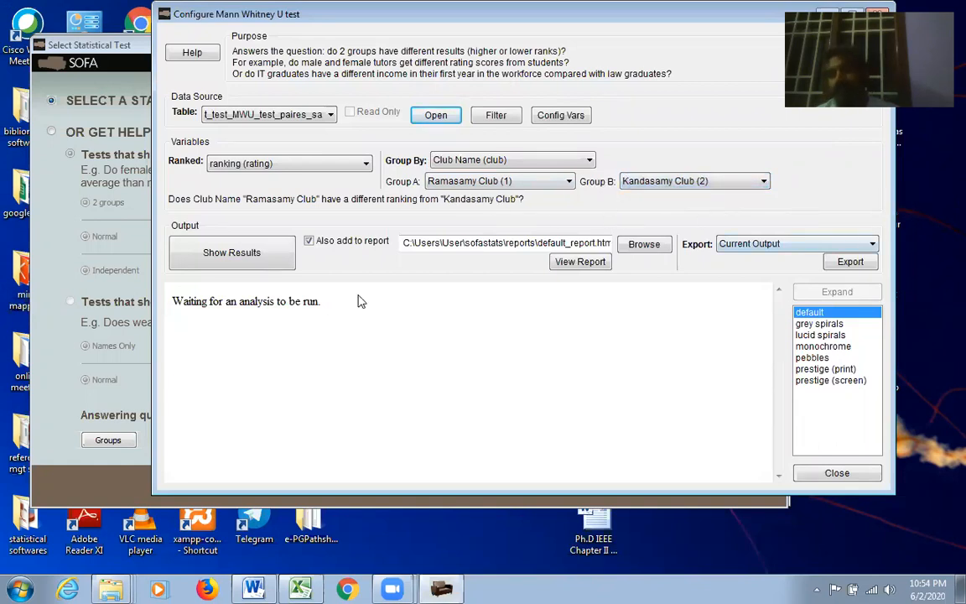
pyautogui.click(137, 255)
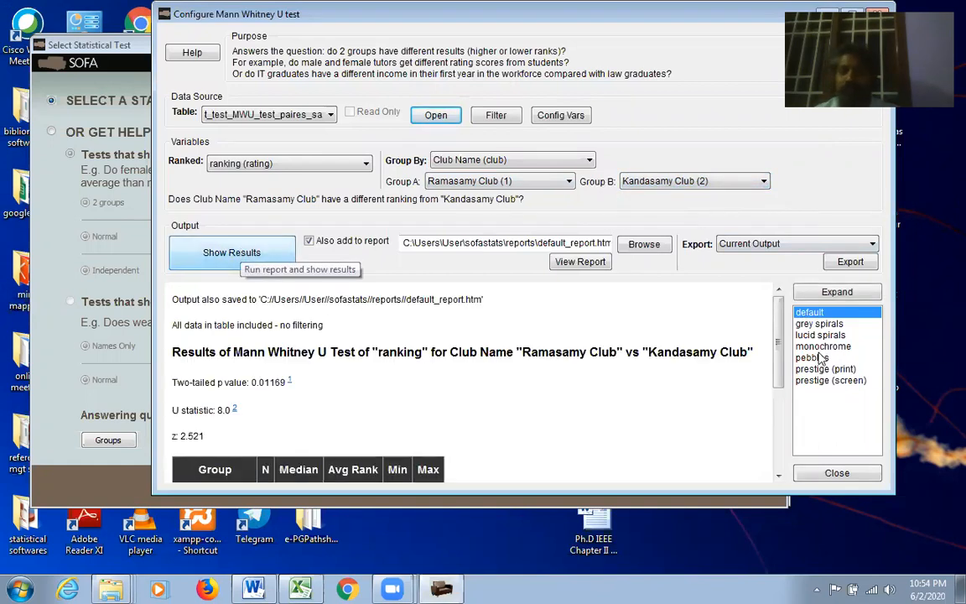
# Examine the Mann-Whitney results for the two clubs, covering the two-tailed p value, U statistic, z value and group rank table
pyautogui.scroll(-1, 781, 366)
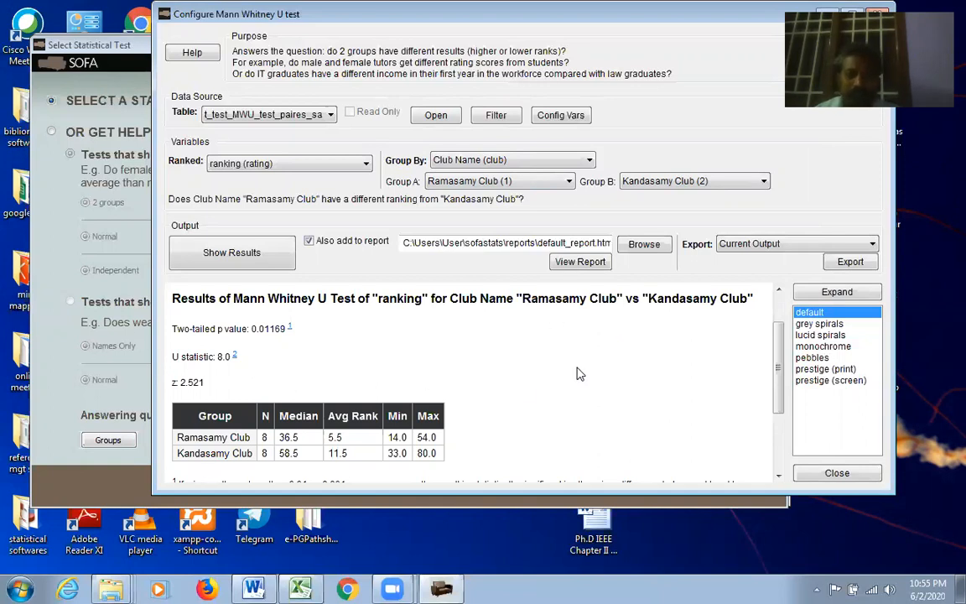
pyautogui.moveTo(779, 371); pyautogui.dragTo(779, 388)
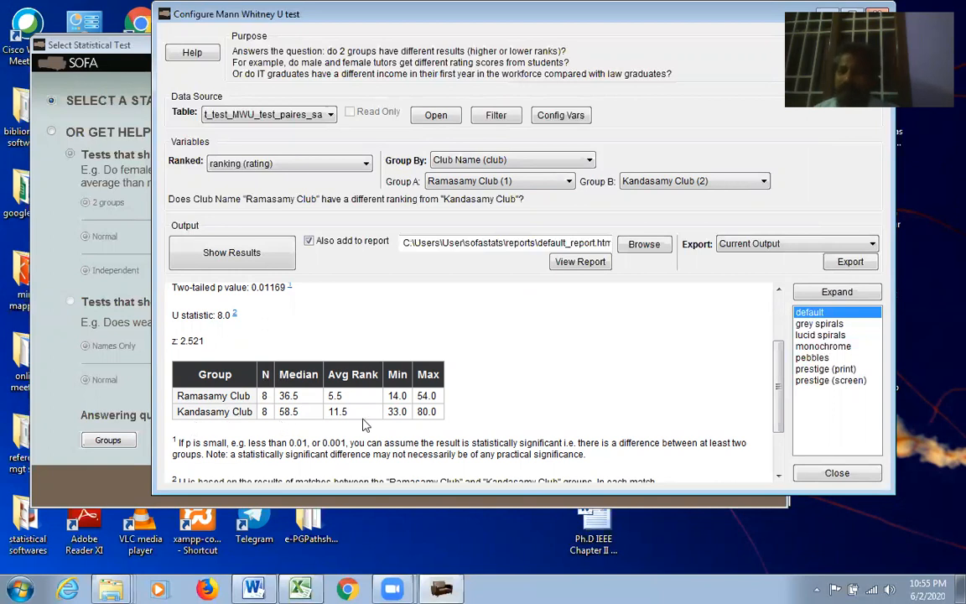
pyautogui.moveTo(781, 377); pyautogui.dragTo(782, 328)
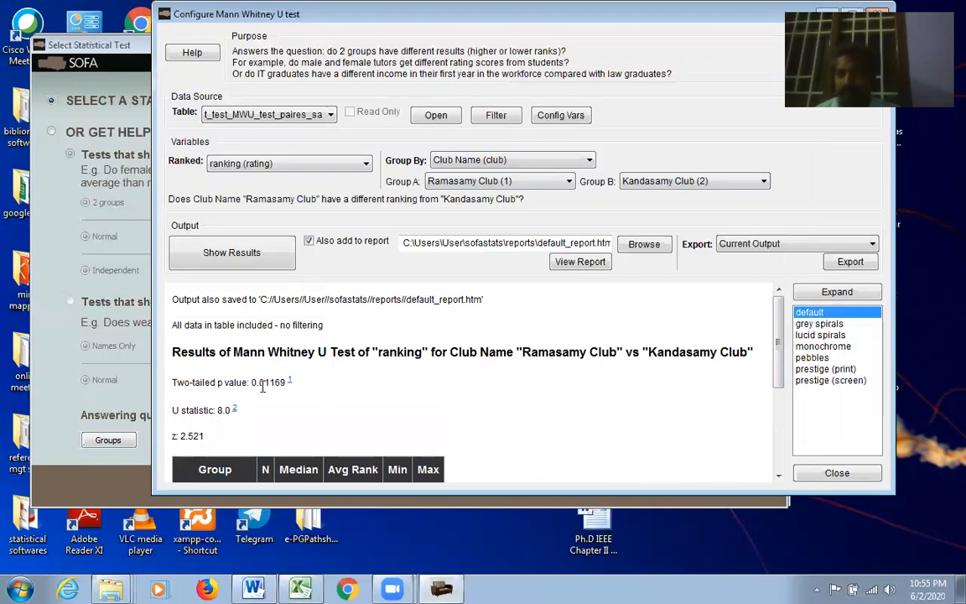
# Close the Mann-Whitney U test configuration and open the paired samples t-test configuration
pyautogui.click(837, 473)
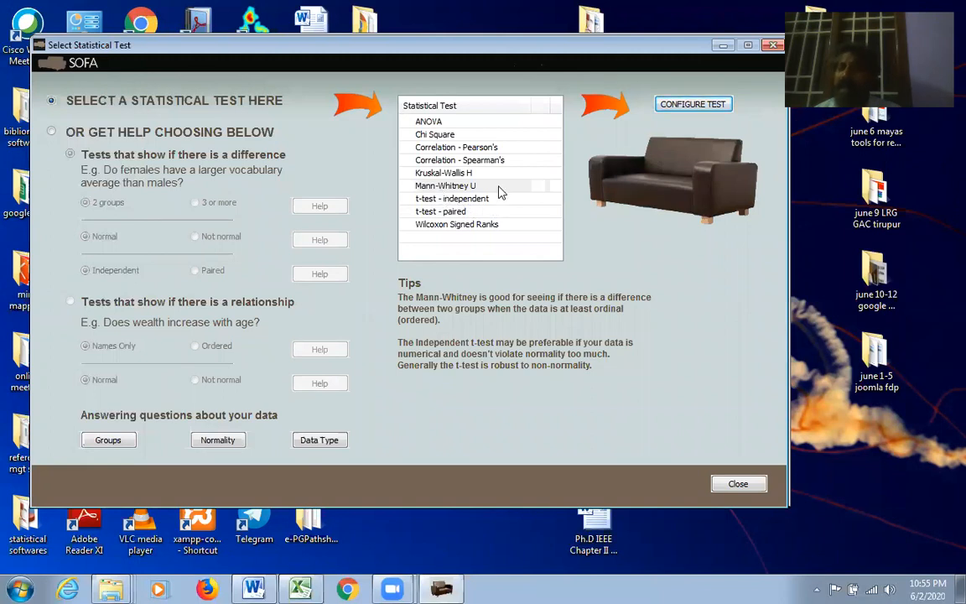
pyautogui.click(431, 212)
pyautogui.click(693, 106)
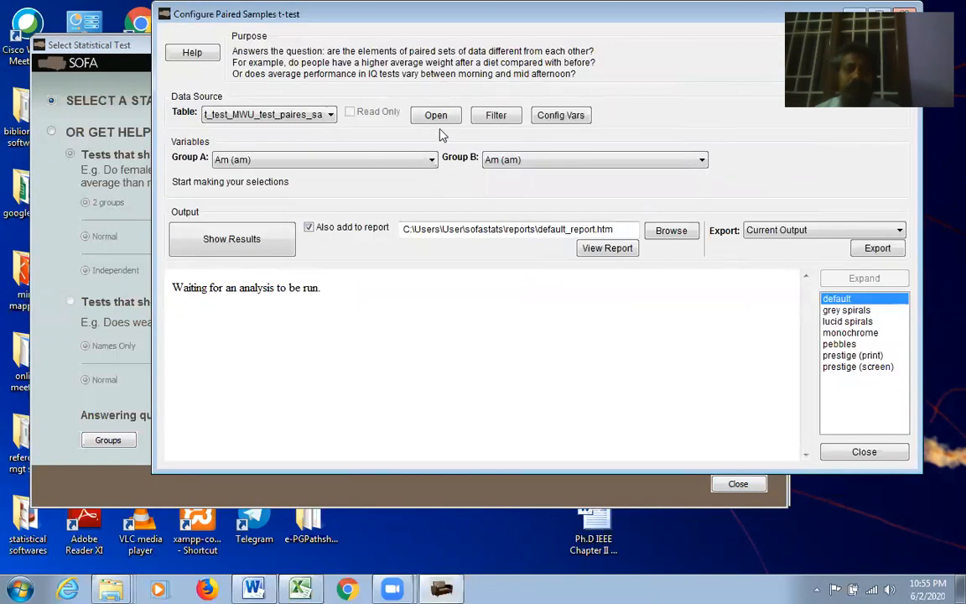
# Open the paired t-test's source table, examine the Am and Pm columns, and close the data window
pyautogui.click(435, 115)
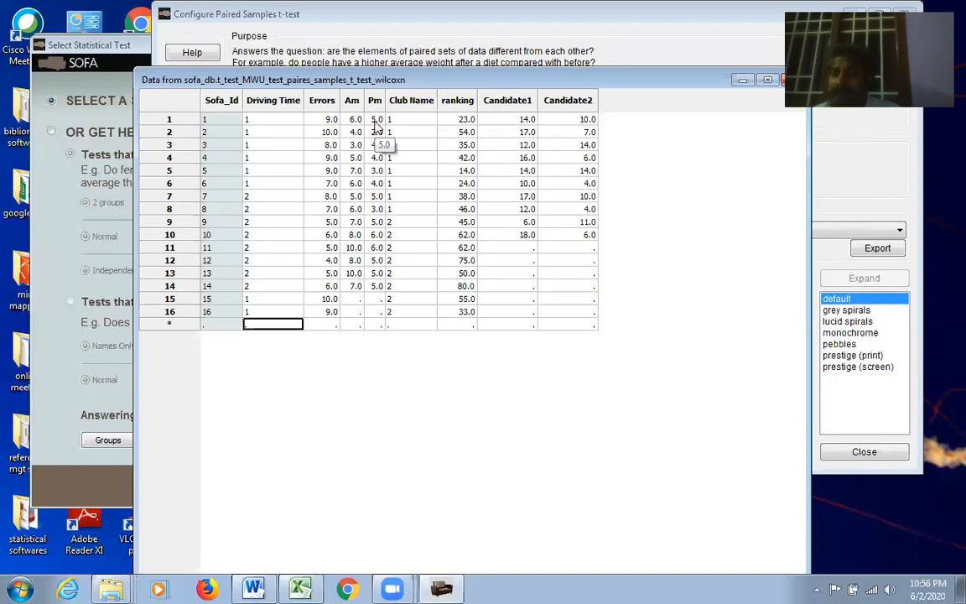
pyautogui.moveTo(688, 82); pyautogui.dragTo(639, 89)
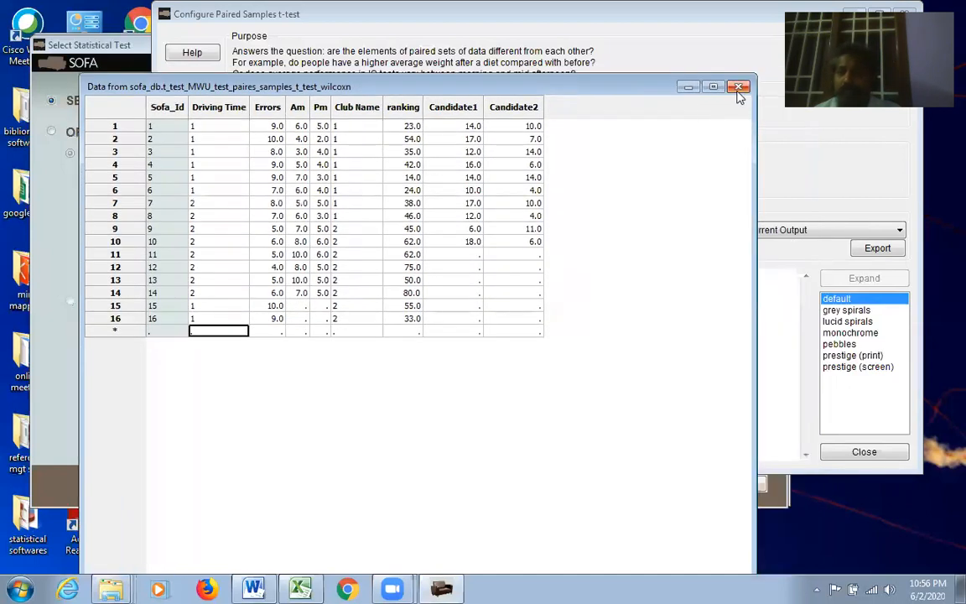
pyautogui.click(738, 90)
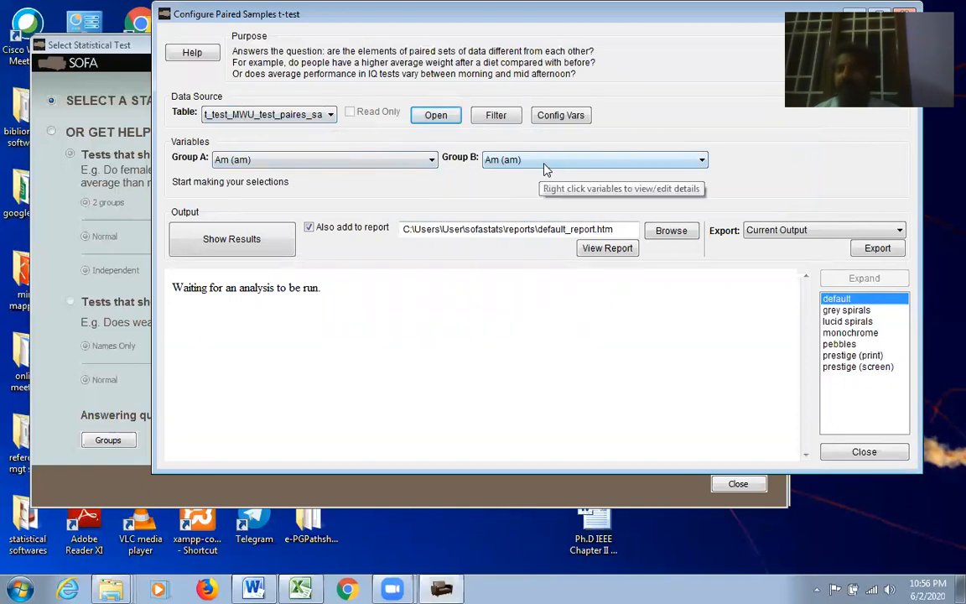
# Run the paired samples t-test with Am as Group A and Pm as Group B
pyautogui.click(392, 158)
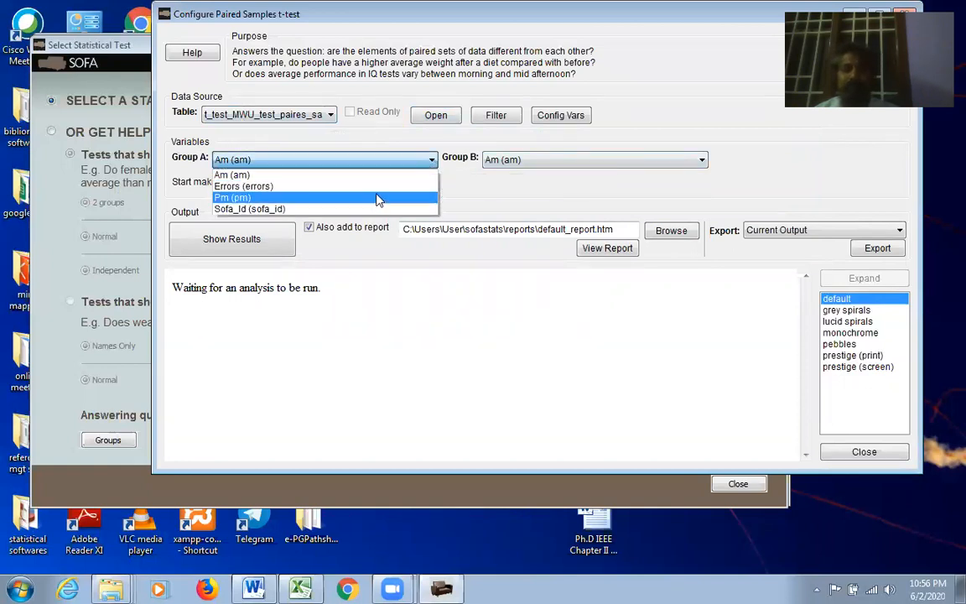
pyautogui.click(335, 174)
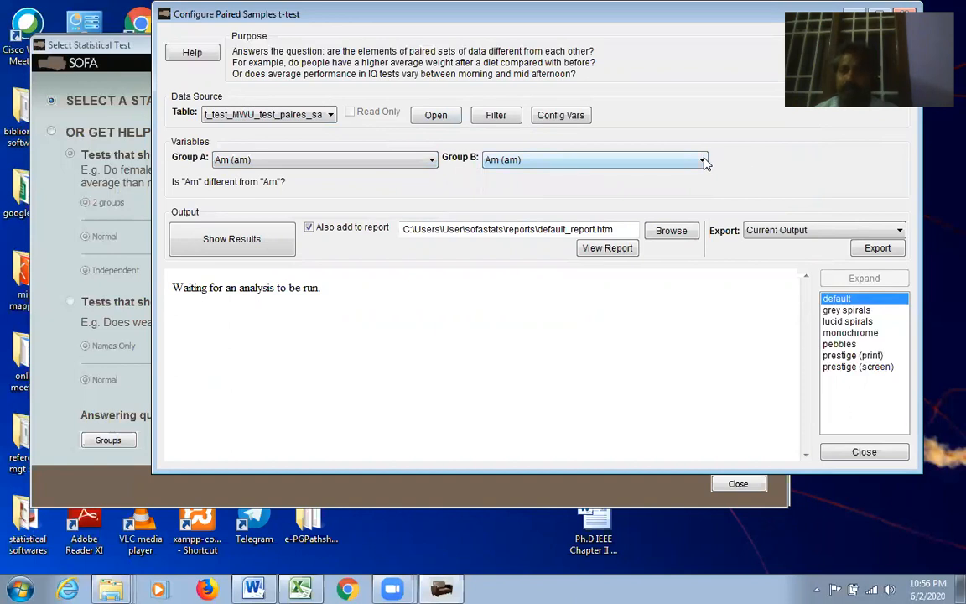
pyautogui.click(704, 164)
pyautogui.click(618, 160)
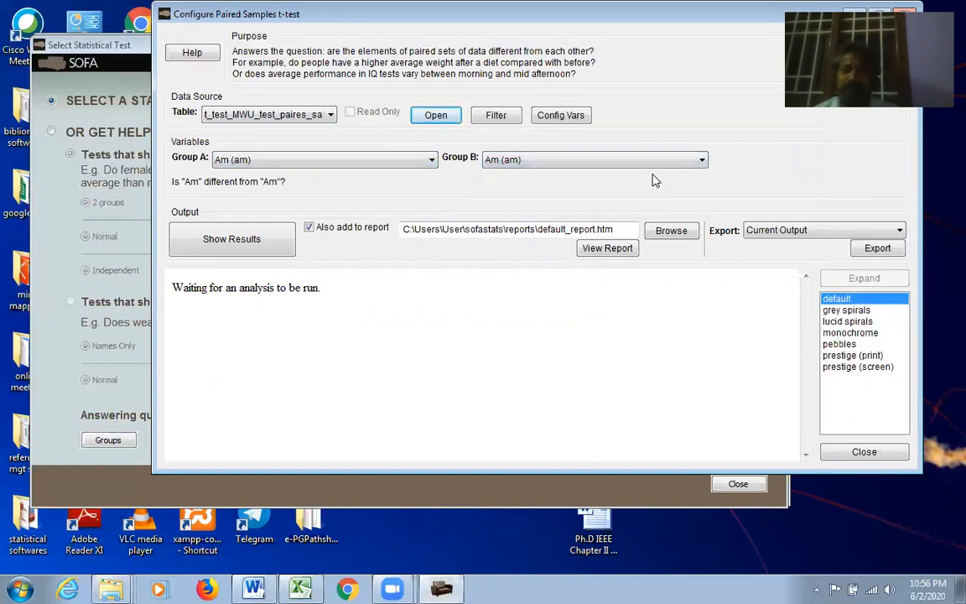
pyautogui.click(688, 160)
pyautogui.click(667, 204)
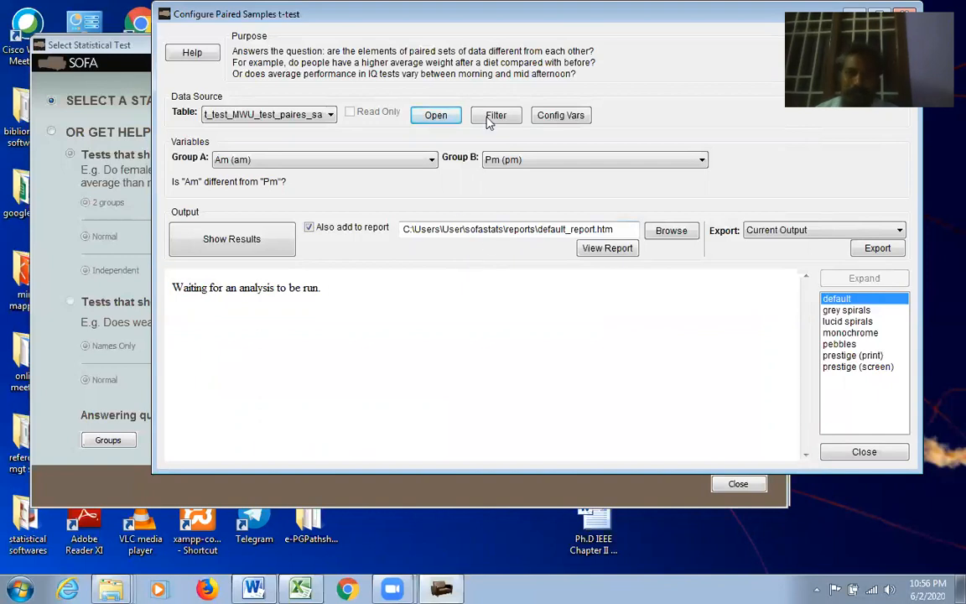
pyautogui.click(232, 238)
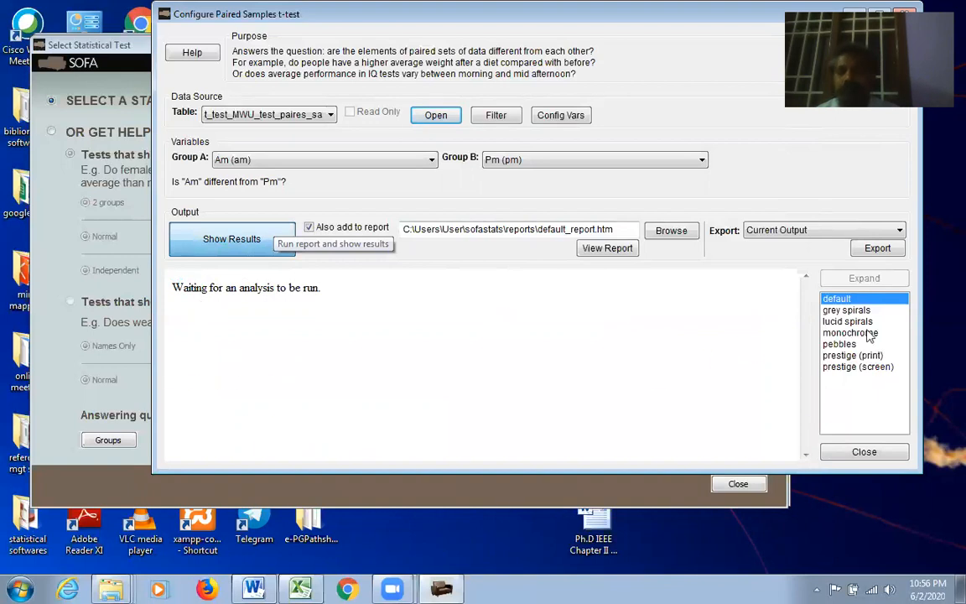
# Examine the paired t-test results for Am and Pm, covering the p value, t statistic, degrees of freedom and group table
pyautogui.scroll(-6, 723, 285)
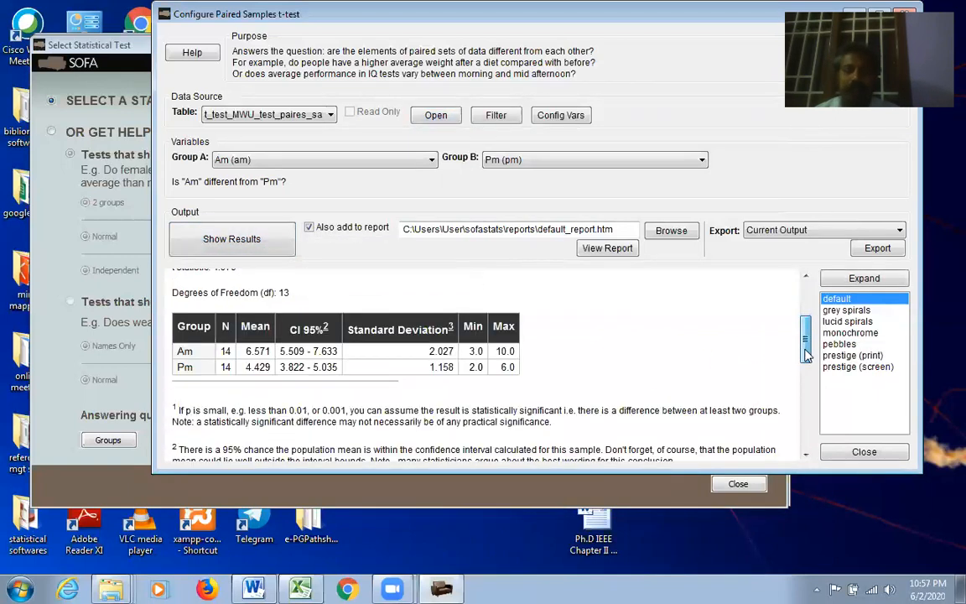
pyautogui.scroll(3, 723, 285)
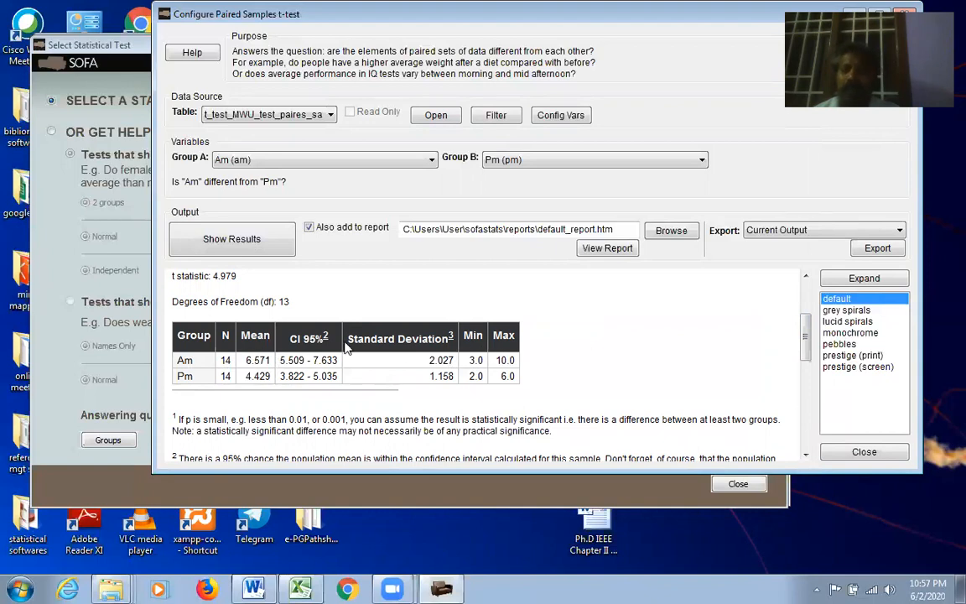
pyautogui.moveTo(808, 343); pyautogui.dragTo(806, 301)
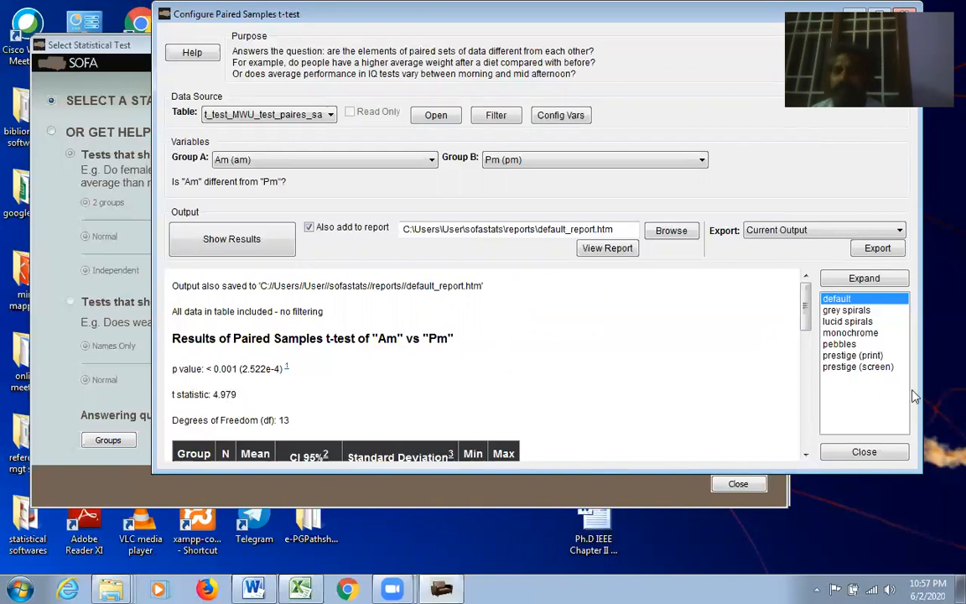
# Replace the paired t-test configuration with the Wilcoxon Signed Ranks one and check the Candidate1 and Candidate2 columns in its source table
pyautogui.click(877, 451)
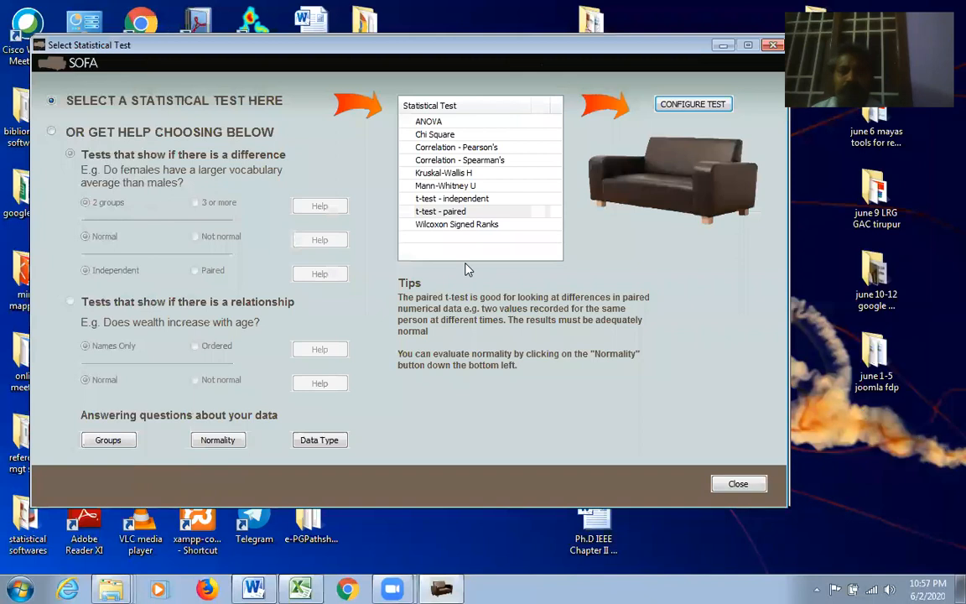
pyautogui.click(445, 225)
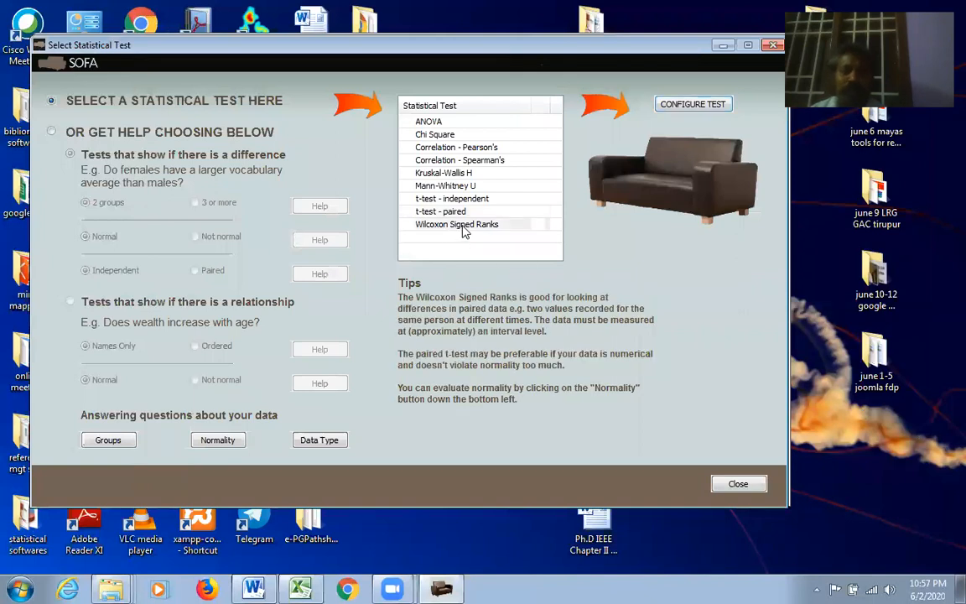
pyautogui.click(693, 104)
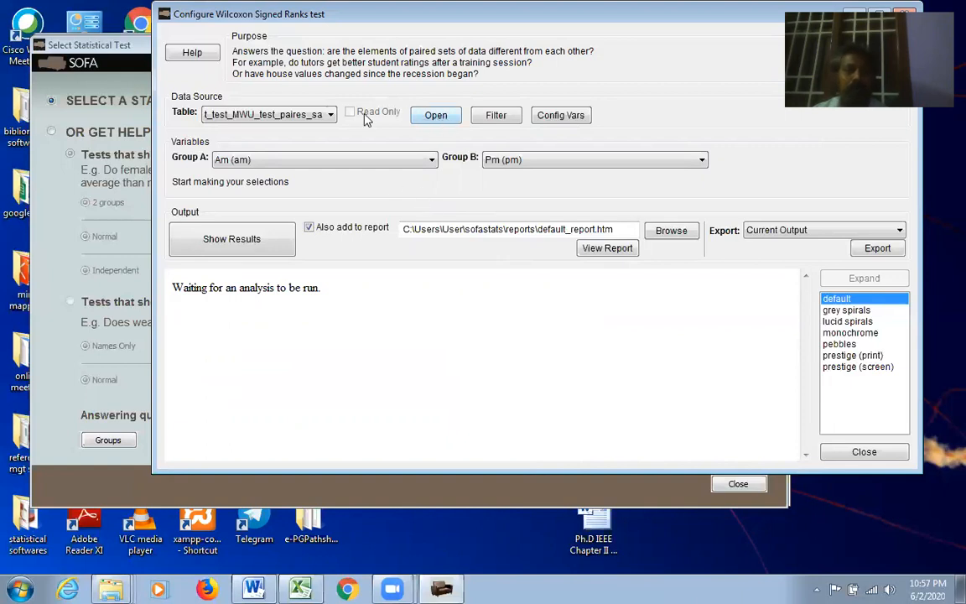
pyautogui.click(425, 117)
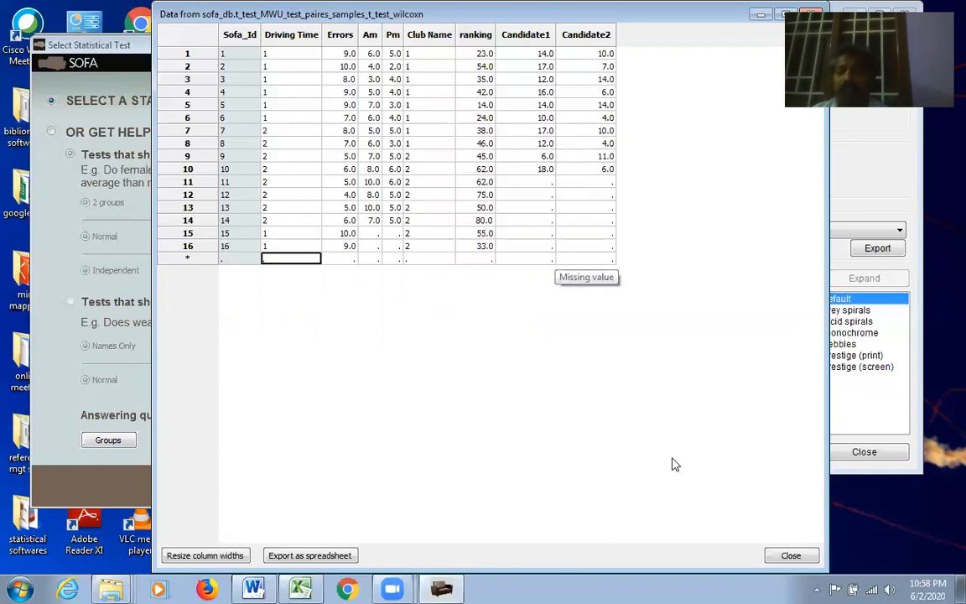
pyautogui.click(789, 553)
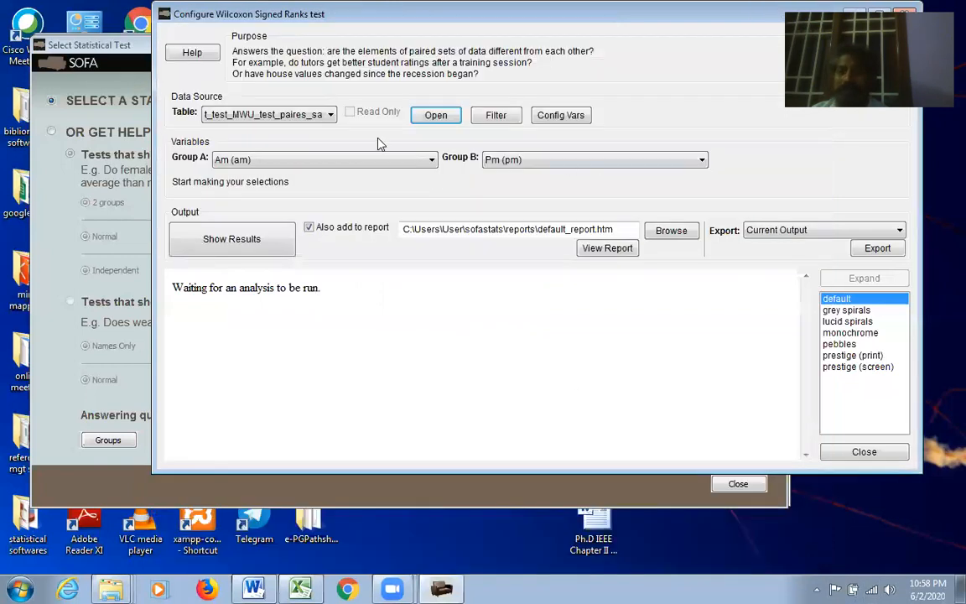
# Run the Wilcoxon Signed Ranks test with Candidate1 as Group A and Candidate2 as Group B, and examine its results
pyautogui.click(432, 160)
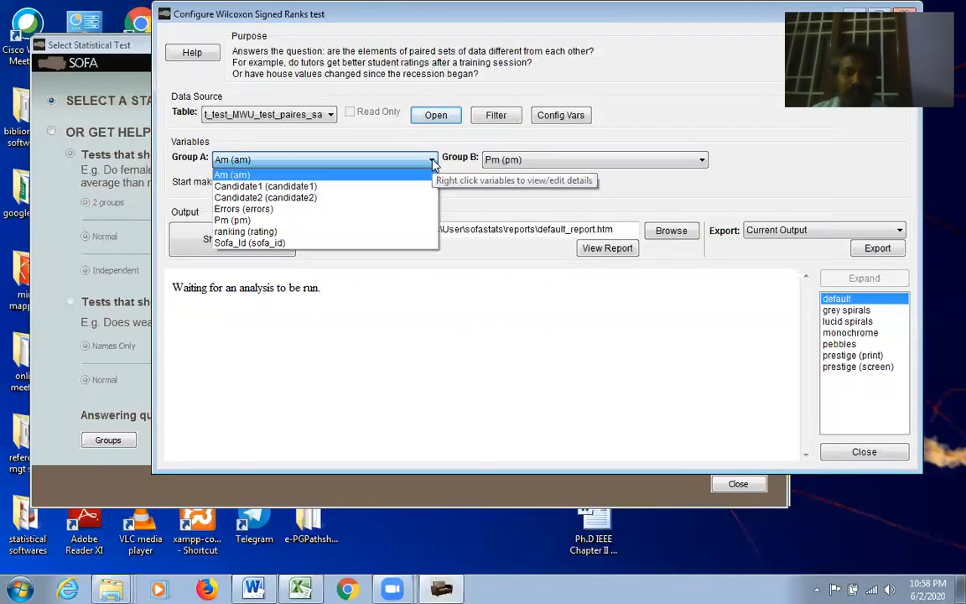
pyautogui.click(362, 186)
pyautogui.click(702, 160)
pyautogui.click(676, 201)
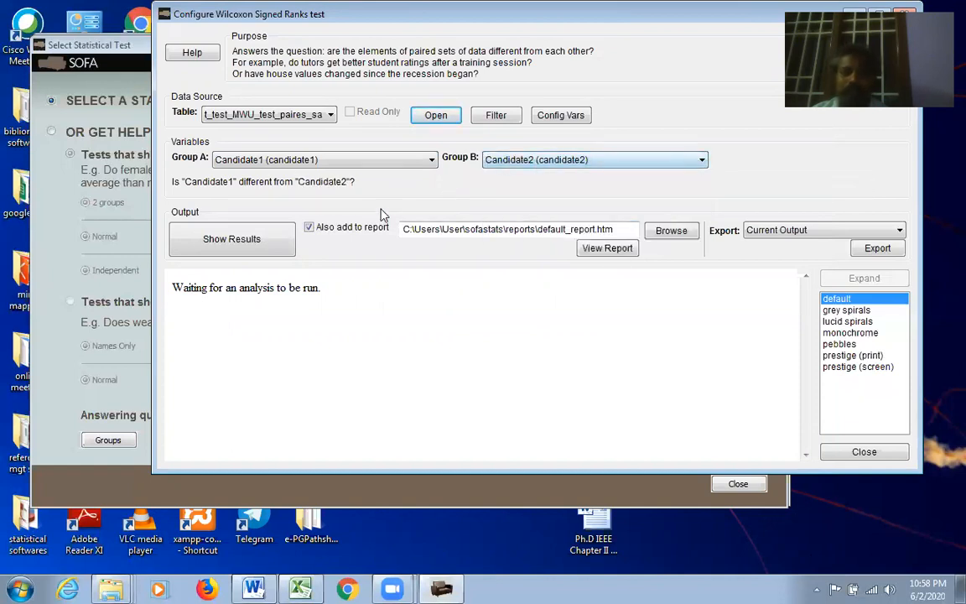
pyautogui.click(244, 238)
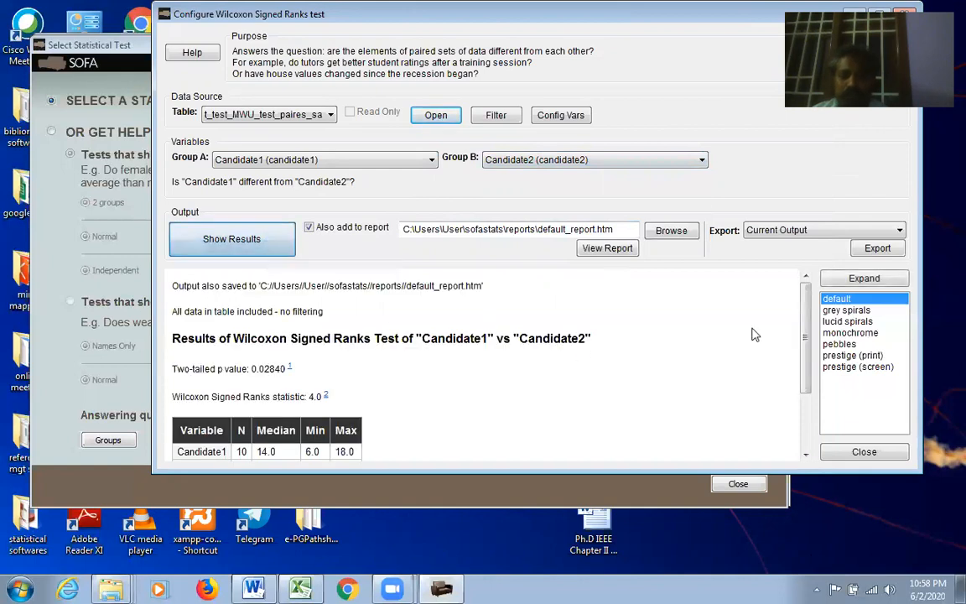
pyautogui.scroll(-2, 726, 283)
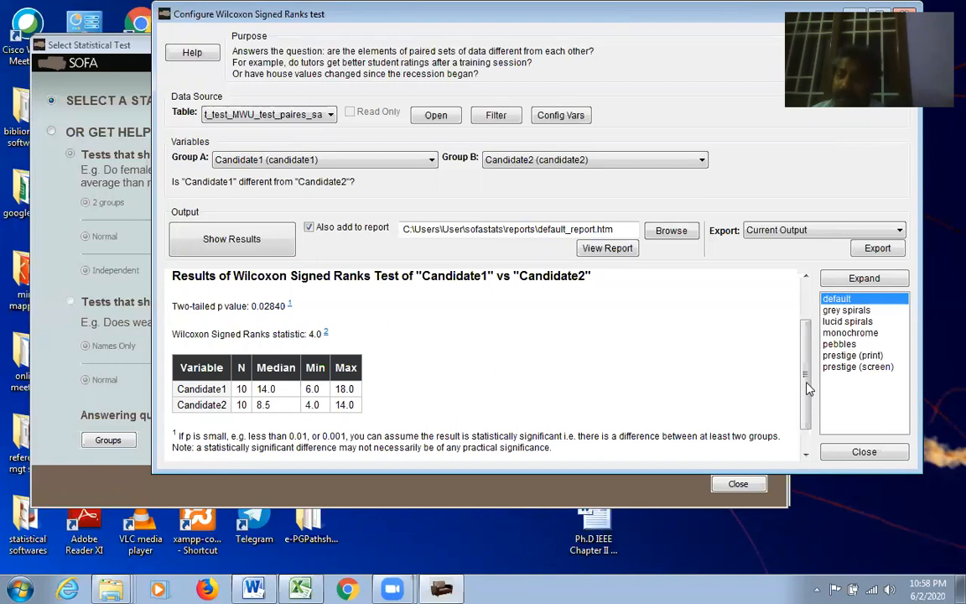
pyautogui.moveTo(808, 387); pyautogui.dragTo(814, 308)
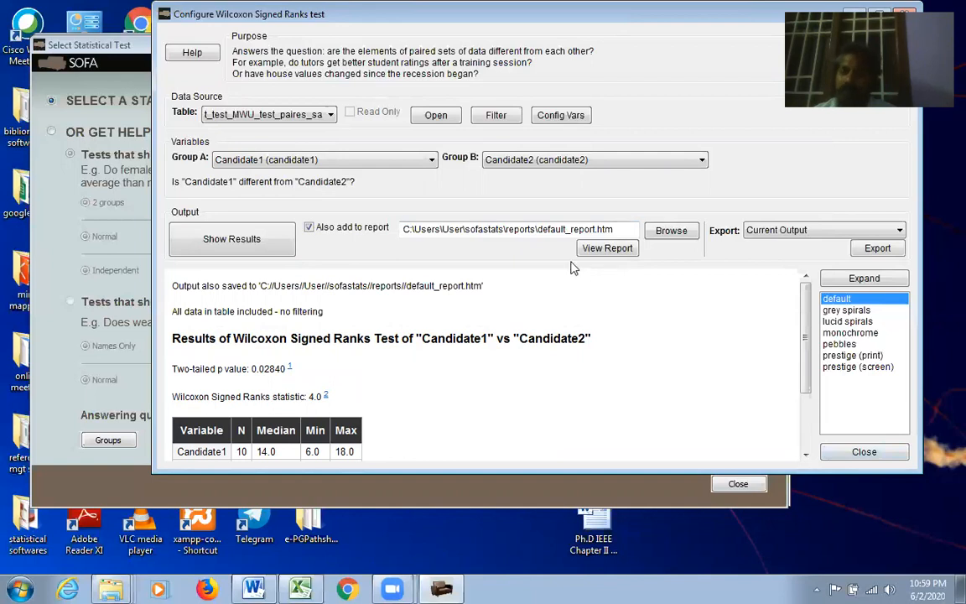
# Close the Wilcoxon Signed Ranks configuration and open the ANOVA test configuration
pyautogui.click(868, 452)
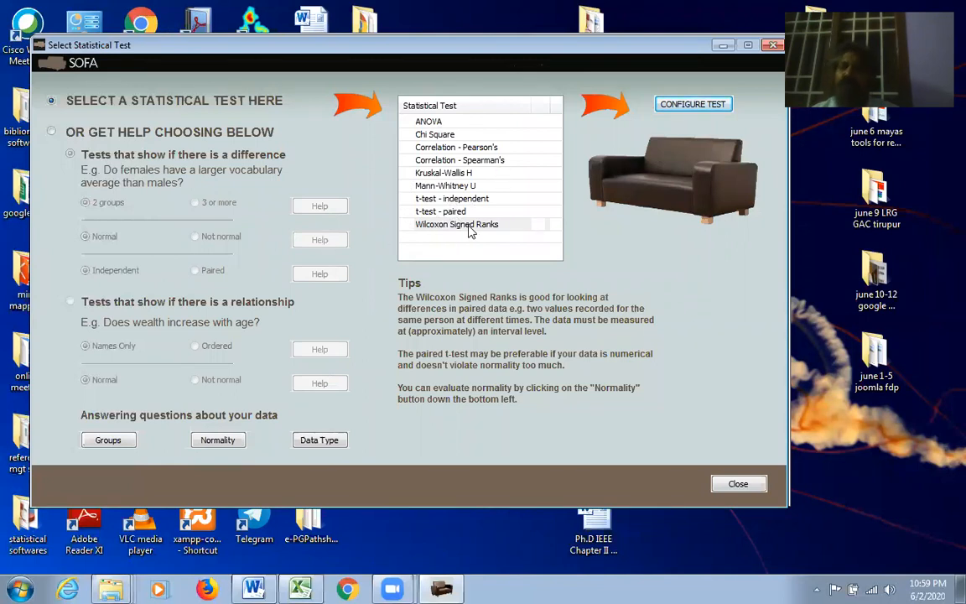
pyautogui.click(436, 122)
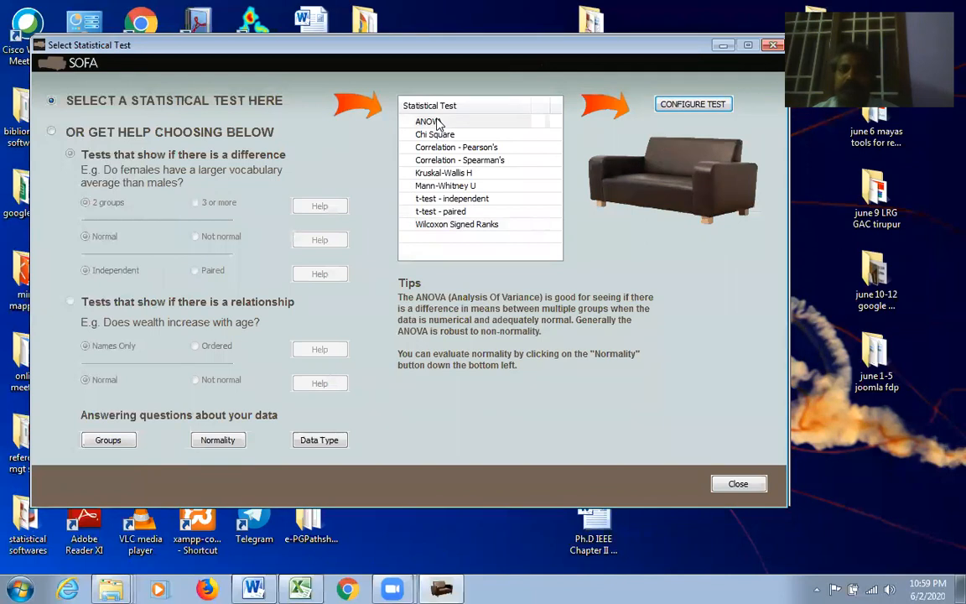
pyautogui.click(444, 174)
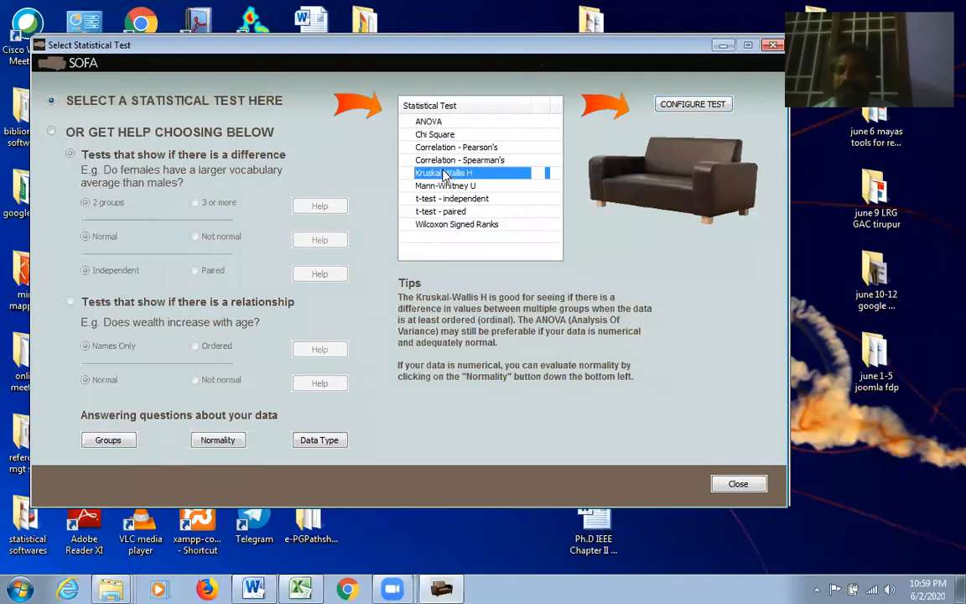
pyautogui.click(423, 123)
pyautogui.click(671, 105)
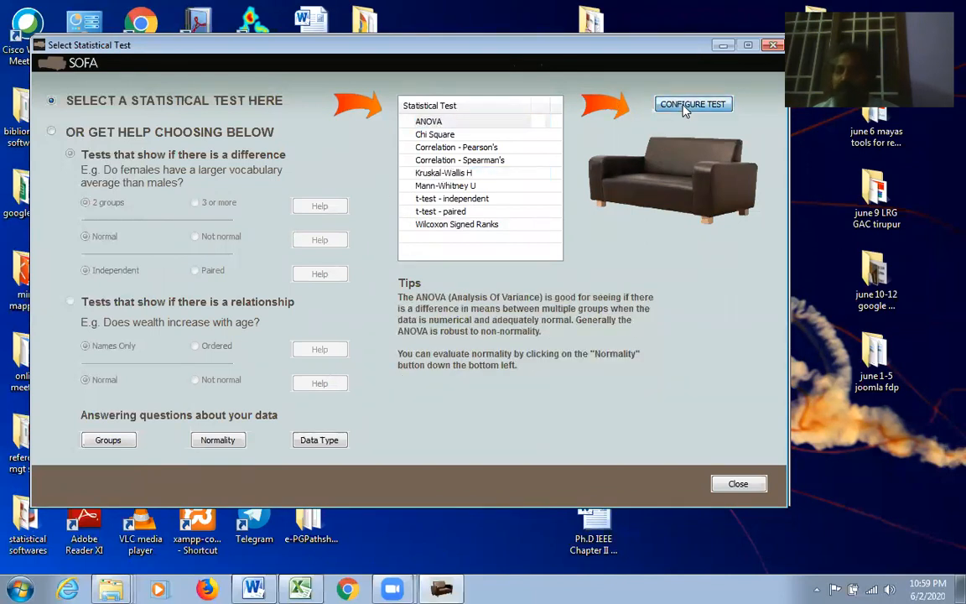
# Set the ANOVA source table to oneway_anova_kruskal_wallis and examine its hint type and Minutes columns in the data window
pyautogui.click(302, 114)
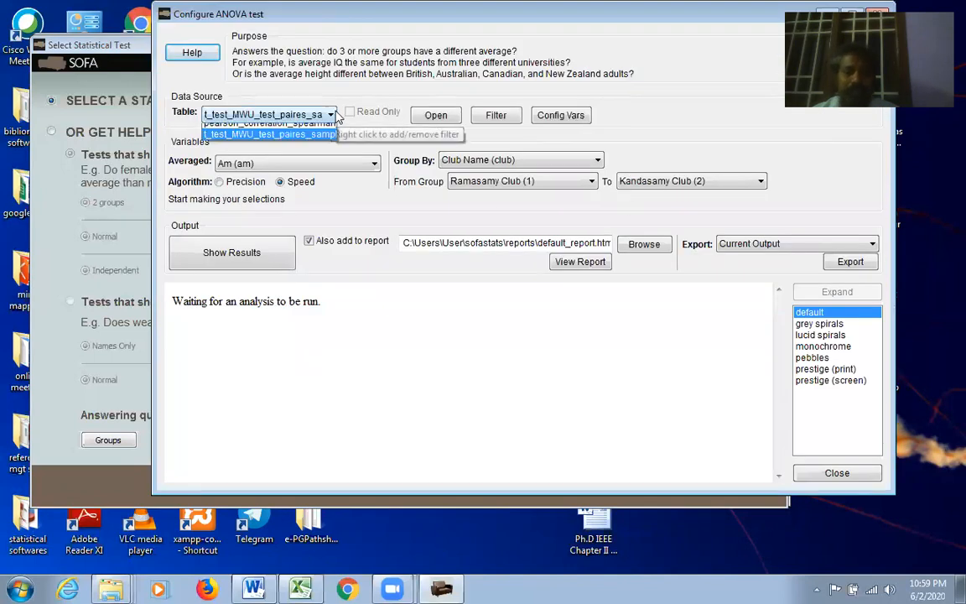
pyautogui.click(208, 185)
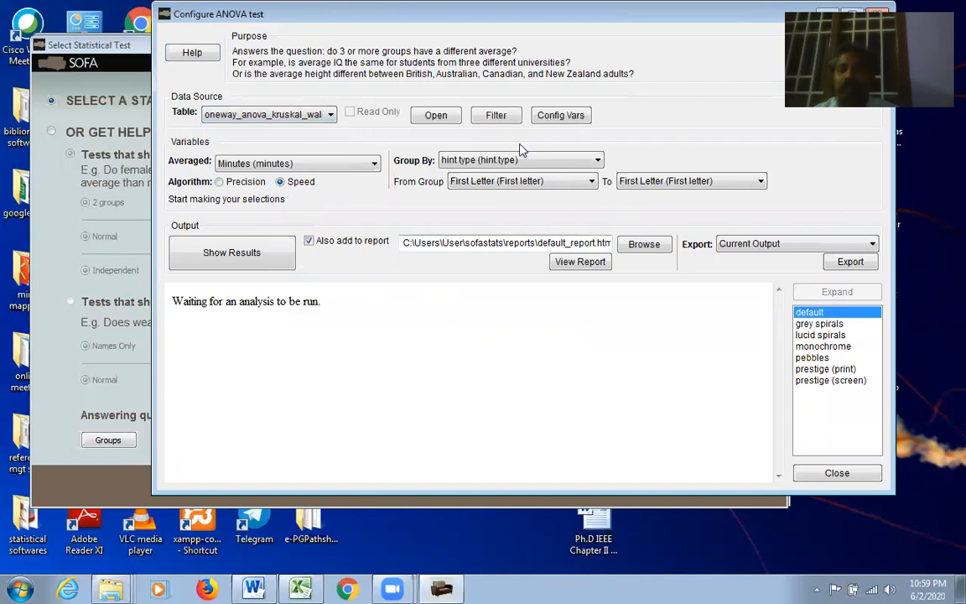
pyautogui.click(449, 122)
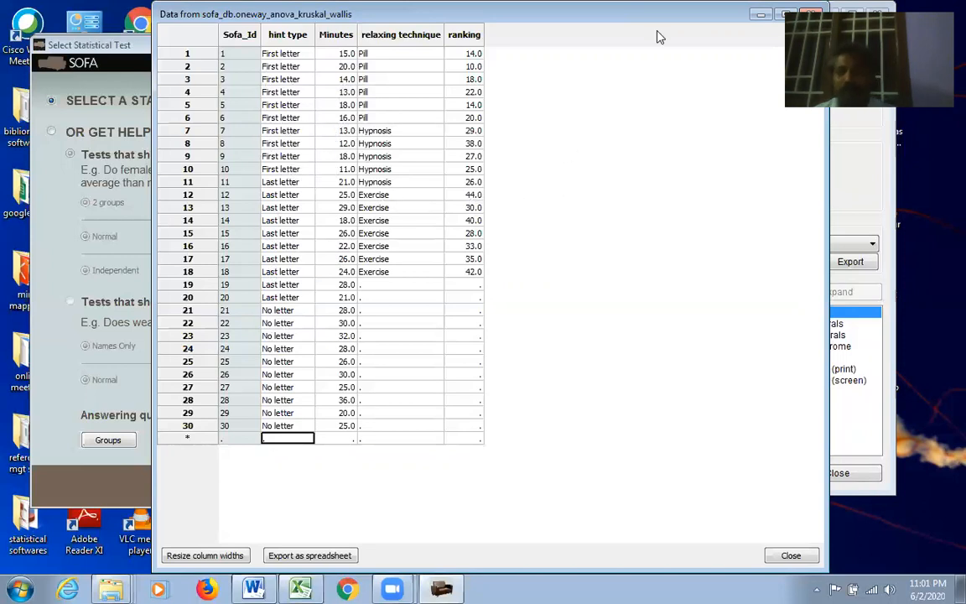
pyautogui.moveTo(658, 30); pyautogui.dragTo(661, 52)
pyautogui.click(765, 76)
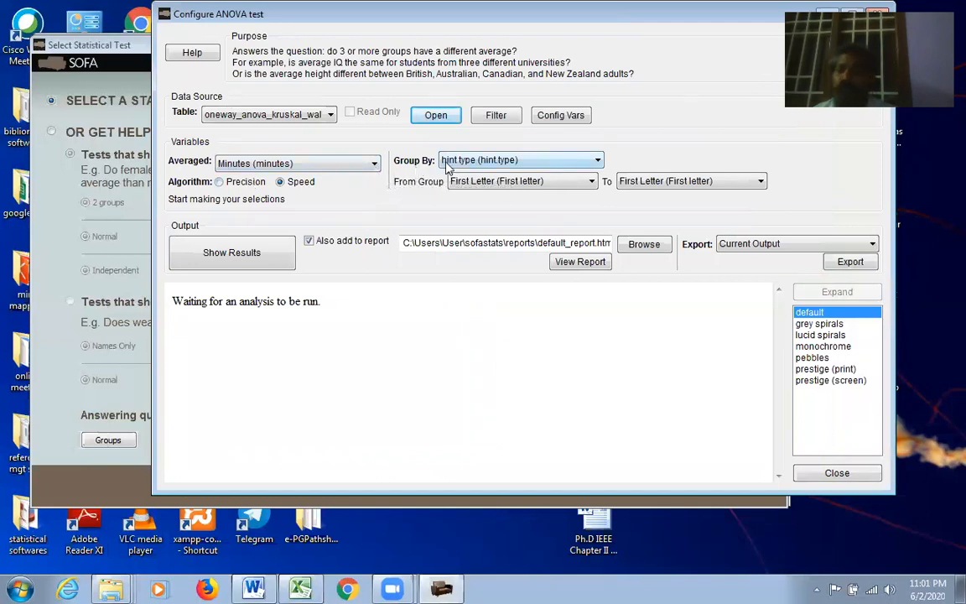
# Run the ANOVA of average Minutes grouped by hint type, from First Letter to No Letter
pyautogui.click(598, 160)
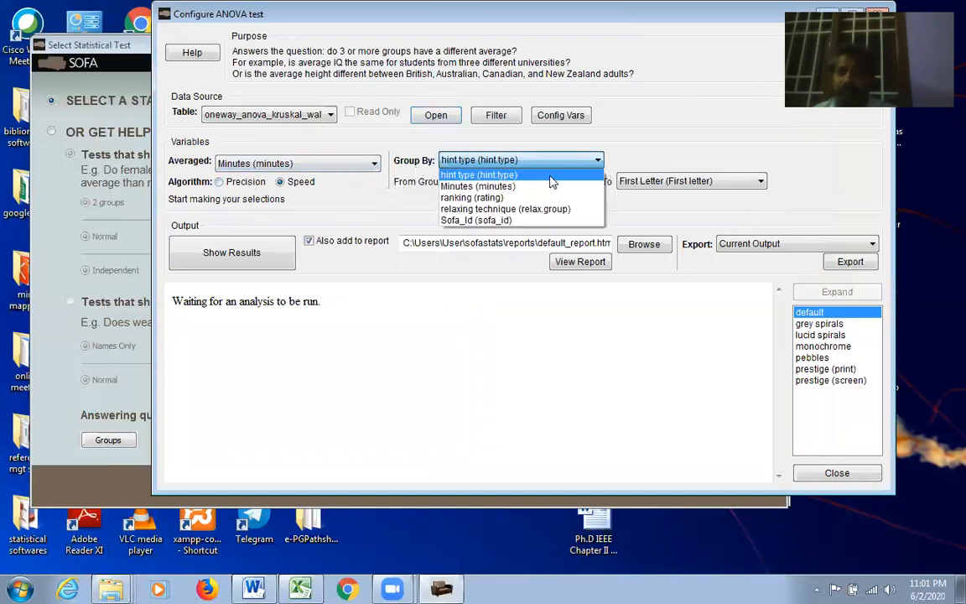
pyautogui.click(497, 172)
pyautogui.click(759, 181)
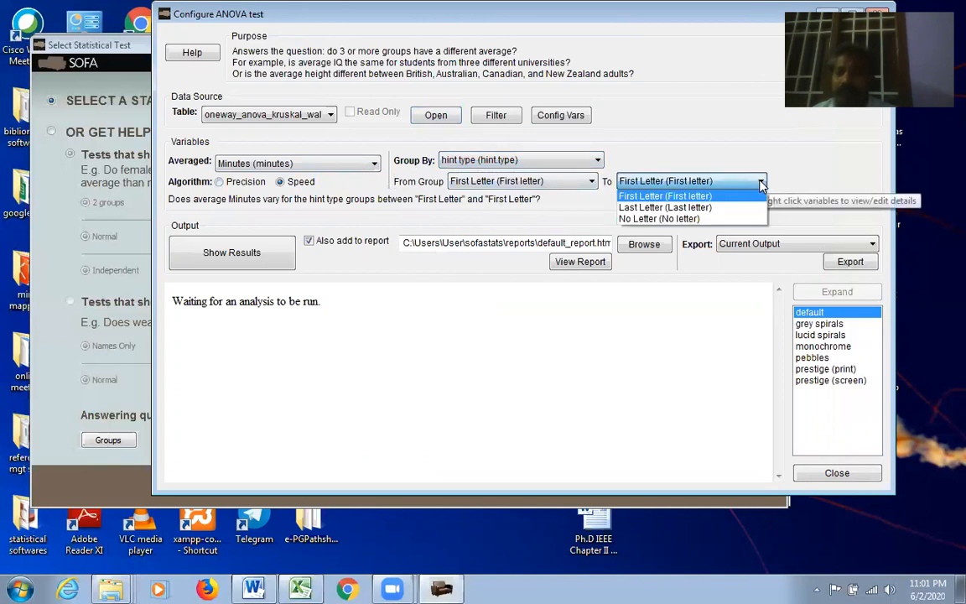
pyautogui.click(738, 218)
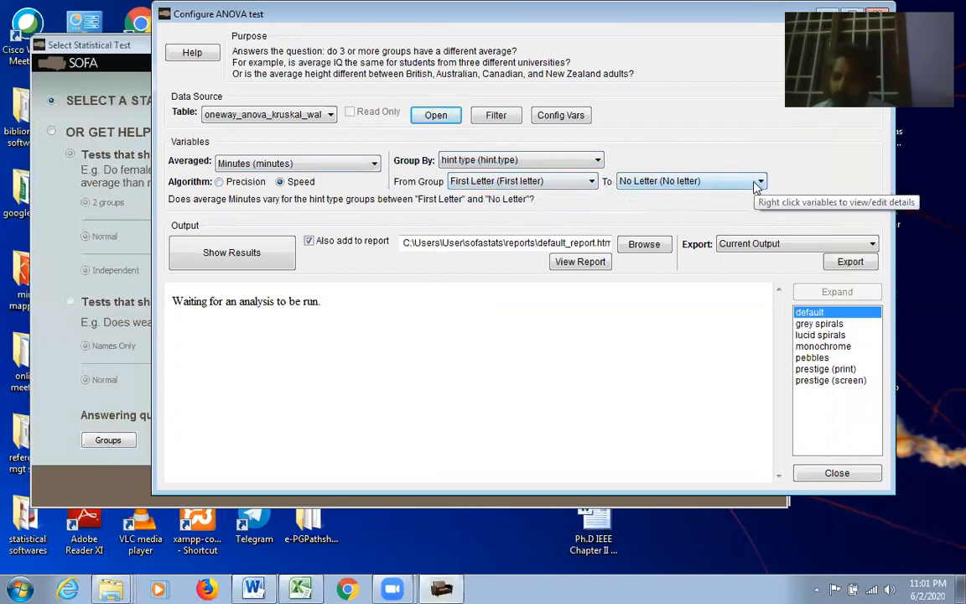
pyautogui.click(262, 251)
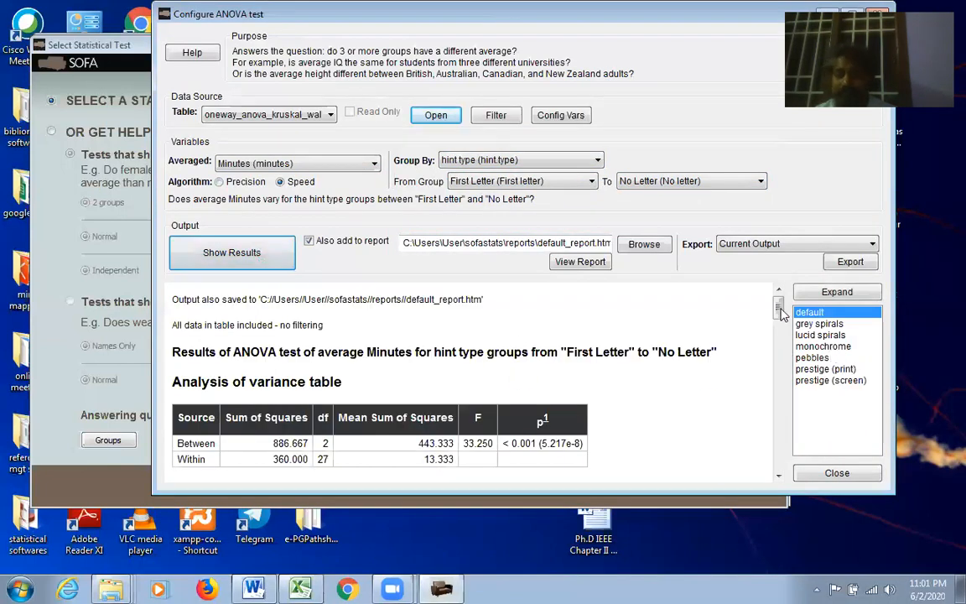
# Examine the ANOVA results, including the analysis of variance table and group summary details, in an enlarged configuration window
pyautogui.scroll(-1, 778, 319)
pyautogui.scroll(-2, 780, 322)
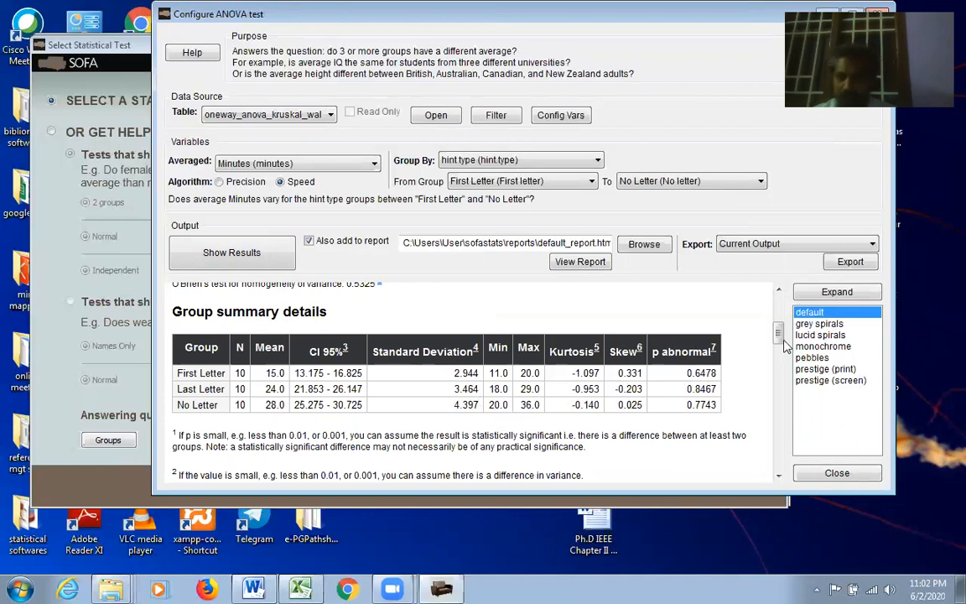
pyautogui.scroll(1, 780, 333)
pyautogui.moveTo(780, 333); pyautogui.dragTo(782, 323)
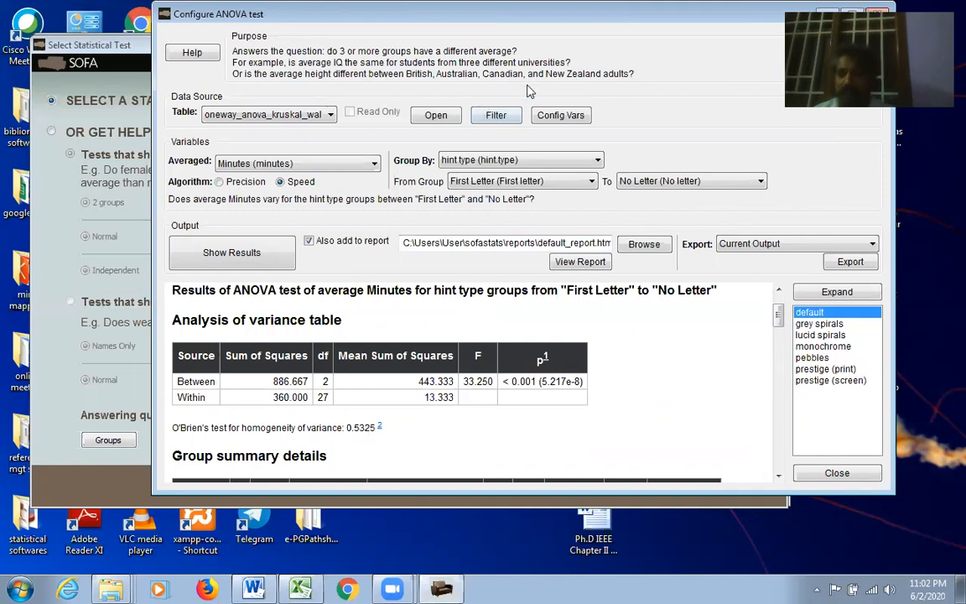
pyautogui.moveTo(655, 15); pyautogui.dragTo(530, 88)
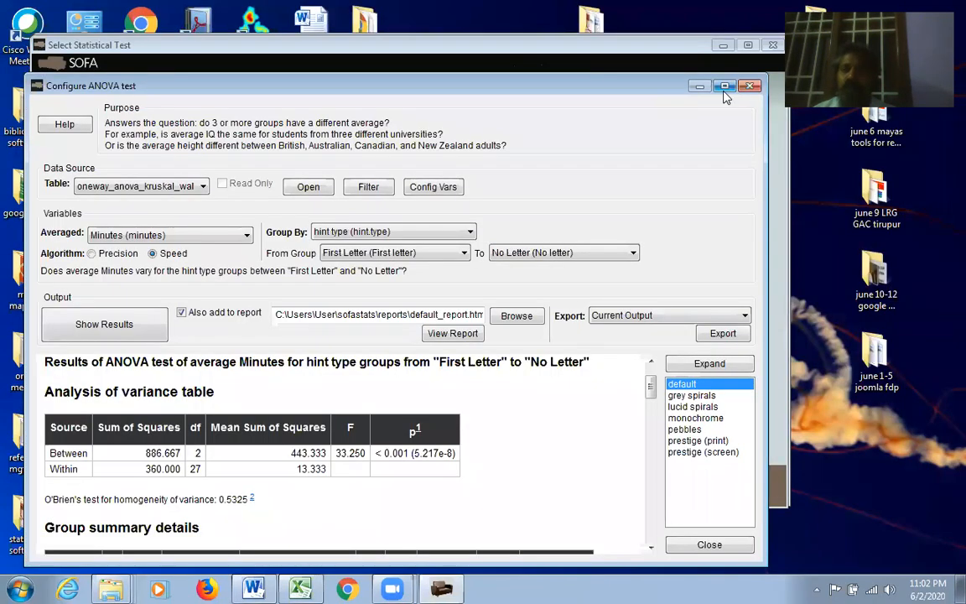
pyautogui.click(728, 90)
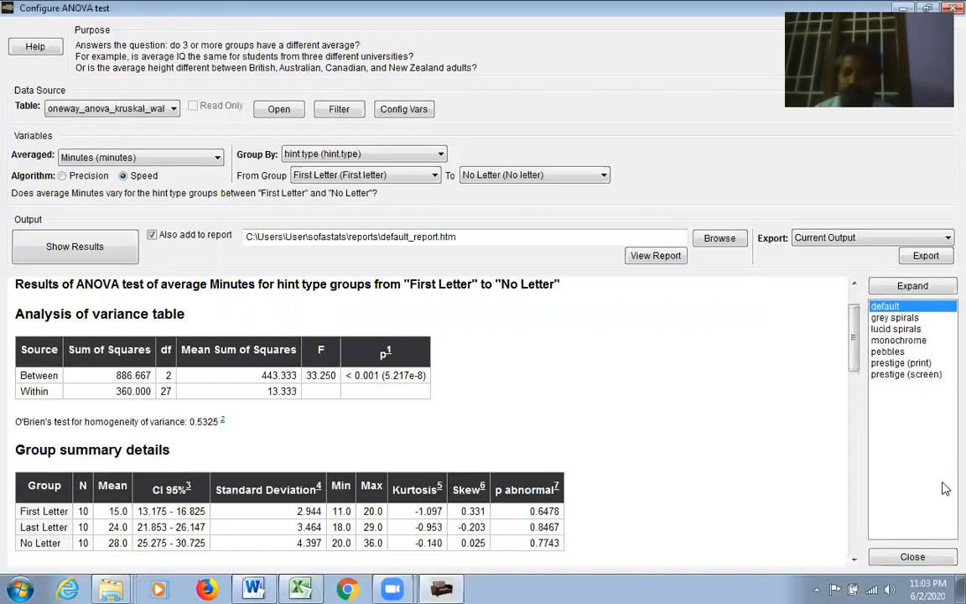
# Close the ANOVA configuration and open the Kruskal-Wallis H test configuration in a maximized window
pyautogui.click(911, 556)
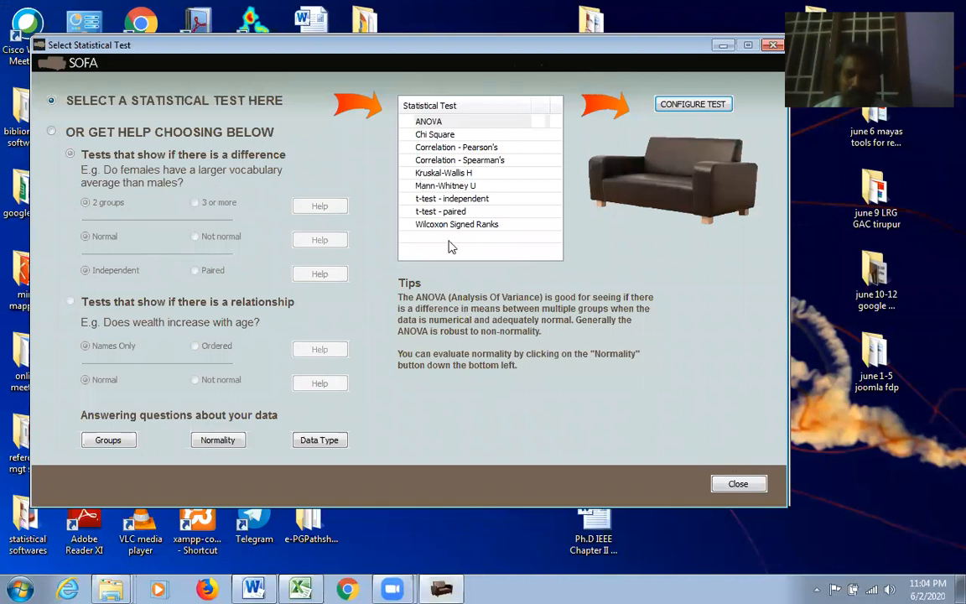
pyautogui.click(410, 172)
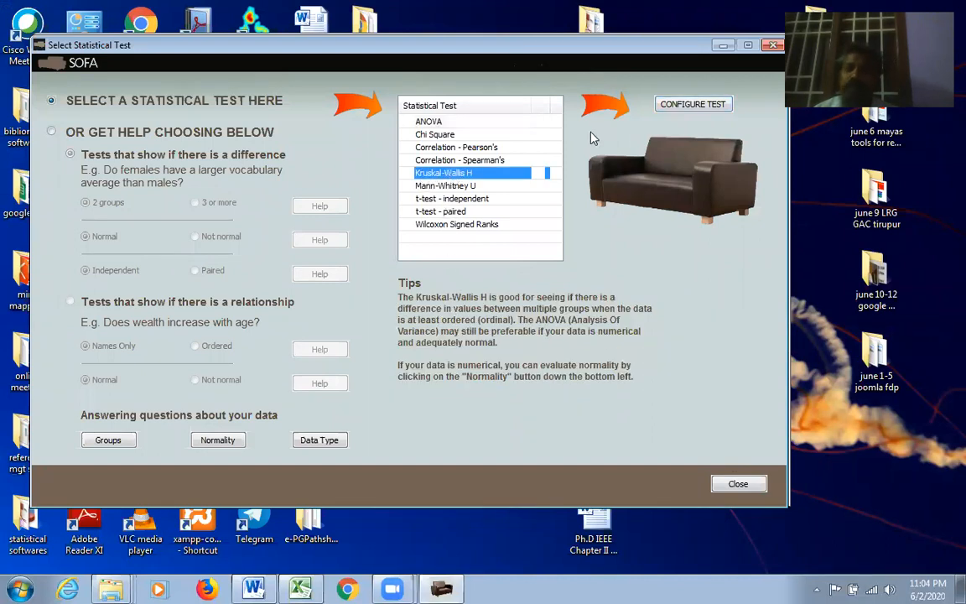
pyautogui.click(692, 104)
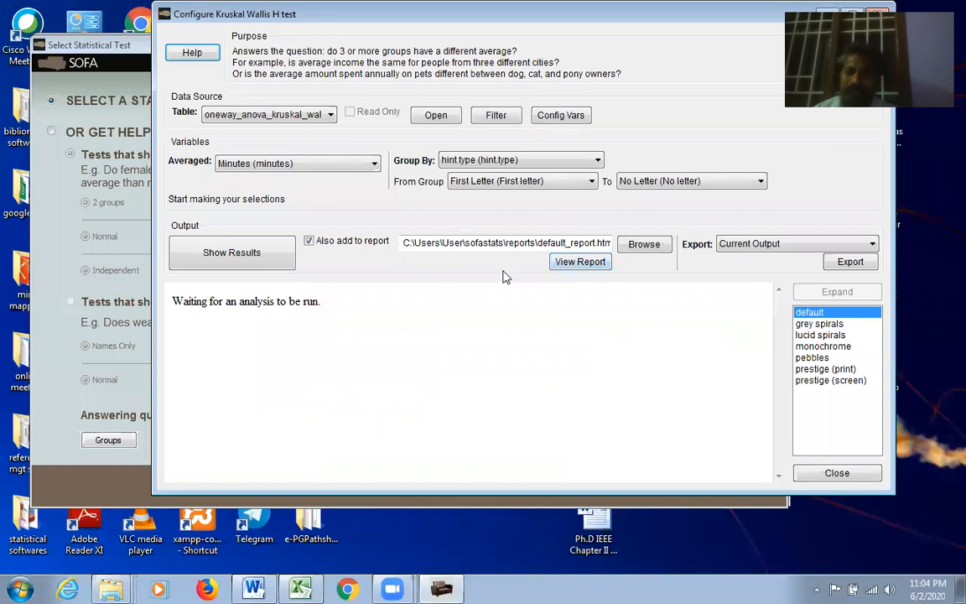
pyautogui.moveTo(695, 25); pyautogui.dragTo(500, 103)
pyautogui.click(657, 94)
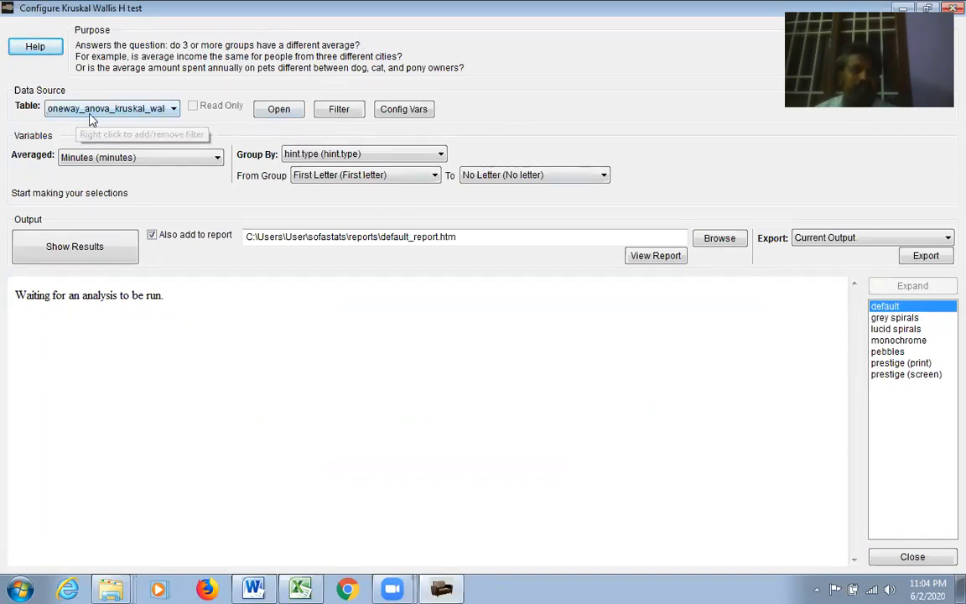
# Review the oneway_anova_kruskal_wallis data, and set the test to average ranking grouped by relaxing technique
pyautogui.click(279, 109)
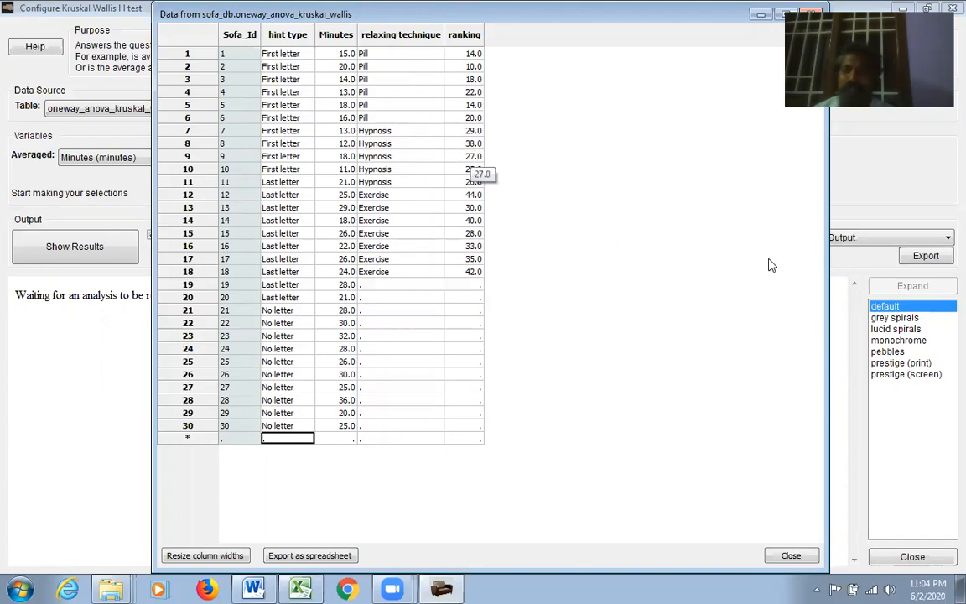
pyautogui.click(791, 556)
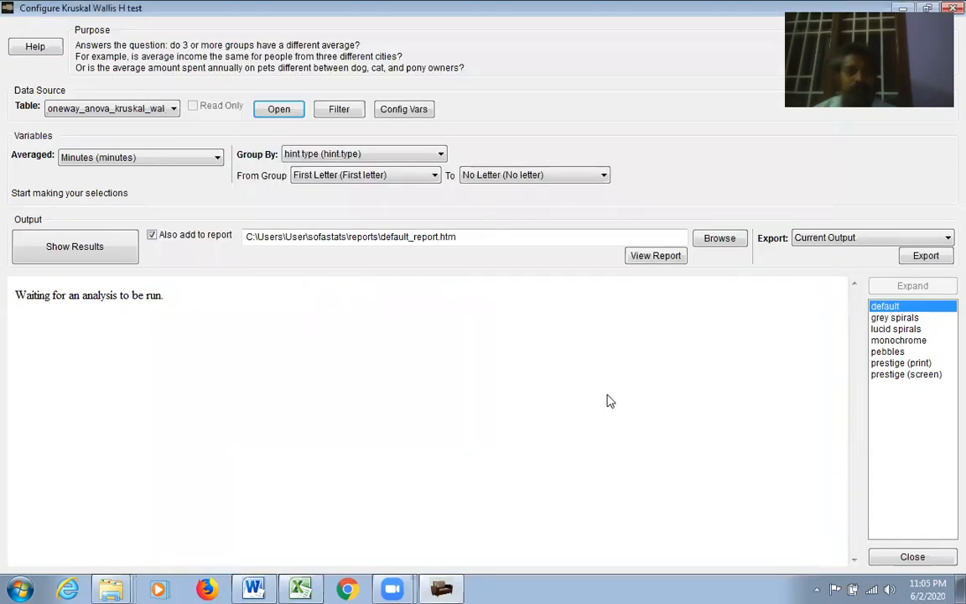
pyautogui.click(197, 157)
pyautogui.click(191, 183)
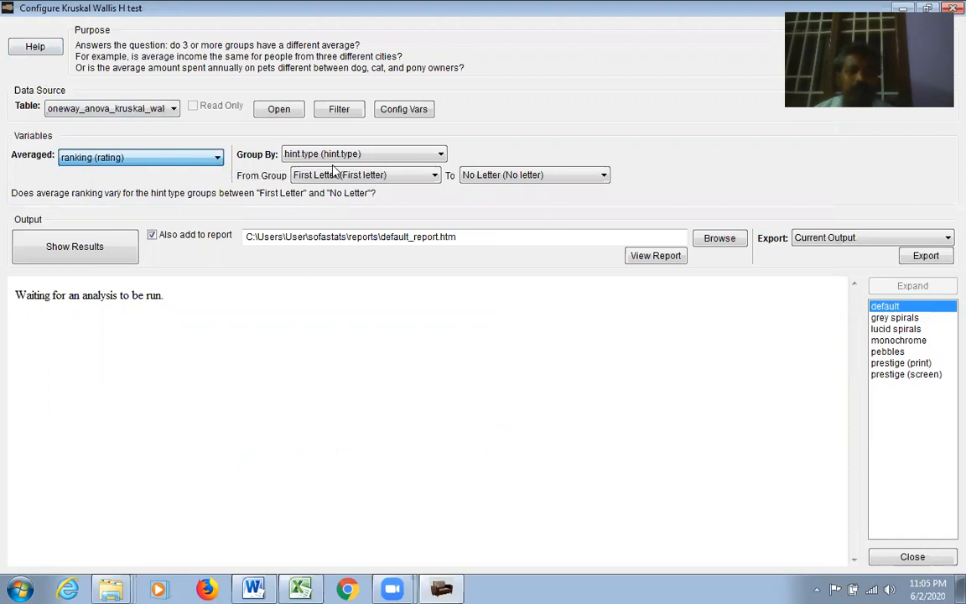
pyautogui.click(445, 157)
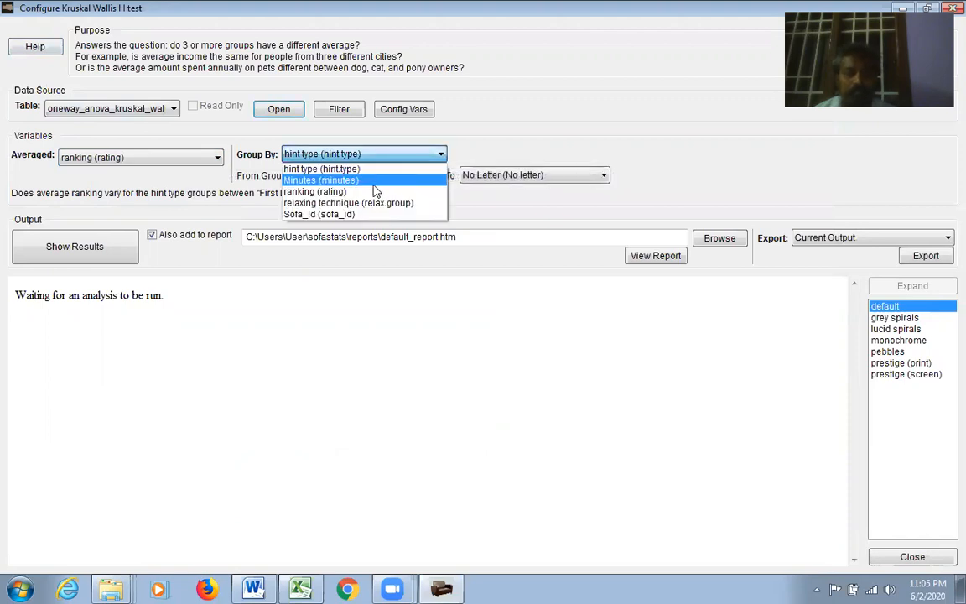
pyautogui.click(344, 201)
# Run the Kruskal-Wallis H test for the groups from Exercise to Pill, examine the results and close the configuration
pyautogui.click(431, 178)
pyautogui.click(412, 189)
pyautogui.click(556, 177)
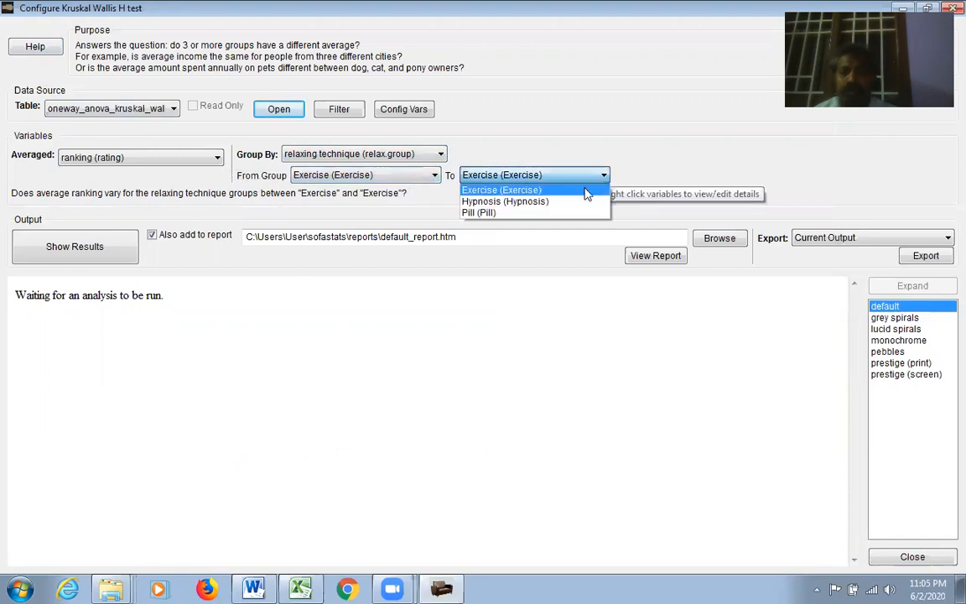
pyautogui.click(566, 212)
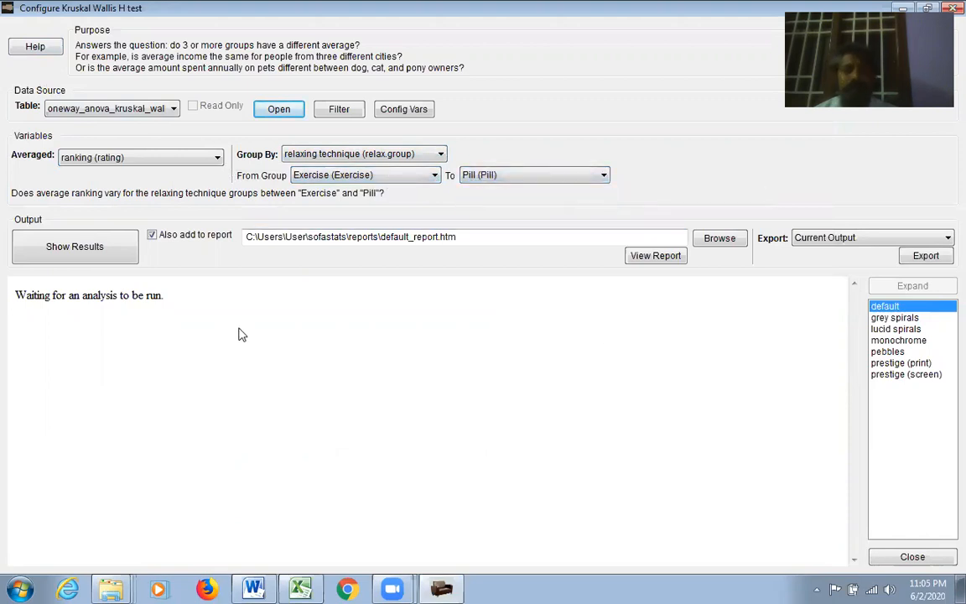
pyautogui.click(109, 256)
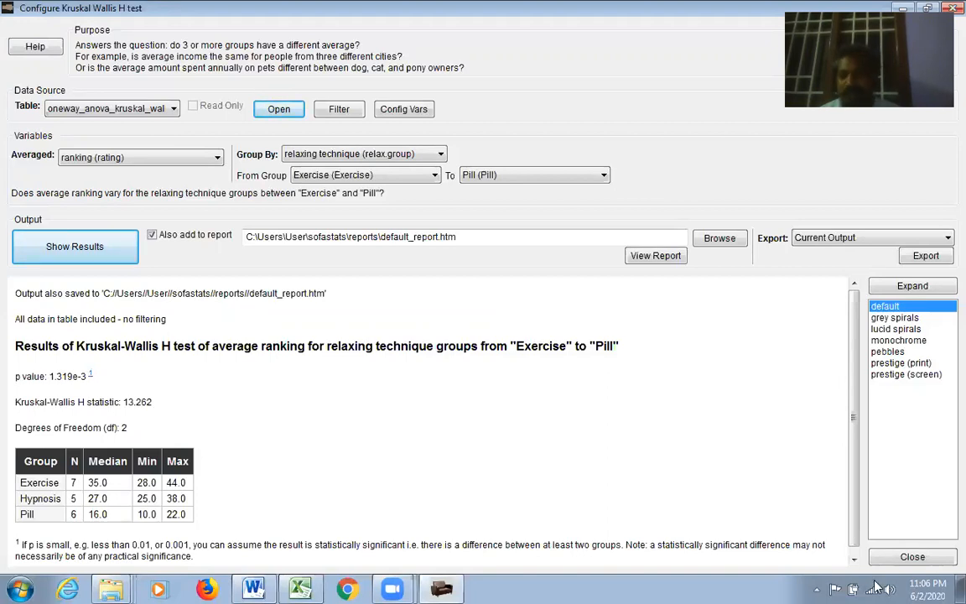
pyautogui.click(913, 557)
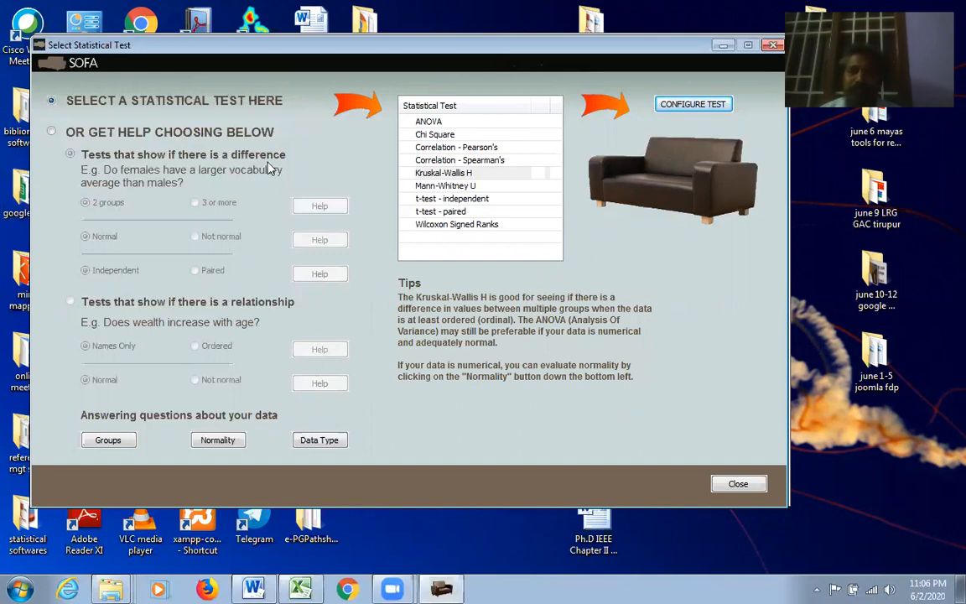
# Use the test chooser to compare recommended difference tests for 2 groups across normal or not normal and independent or paired data
pyautogui.click(53, 133)
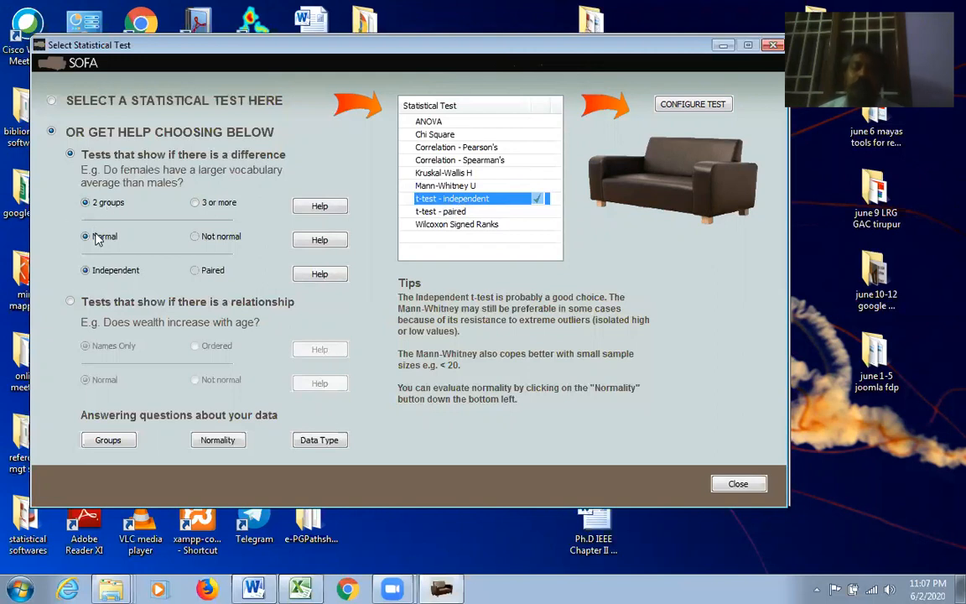
pyautogui.click(196, 238)
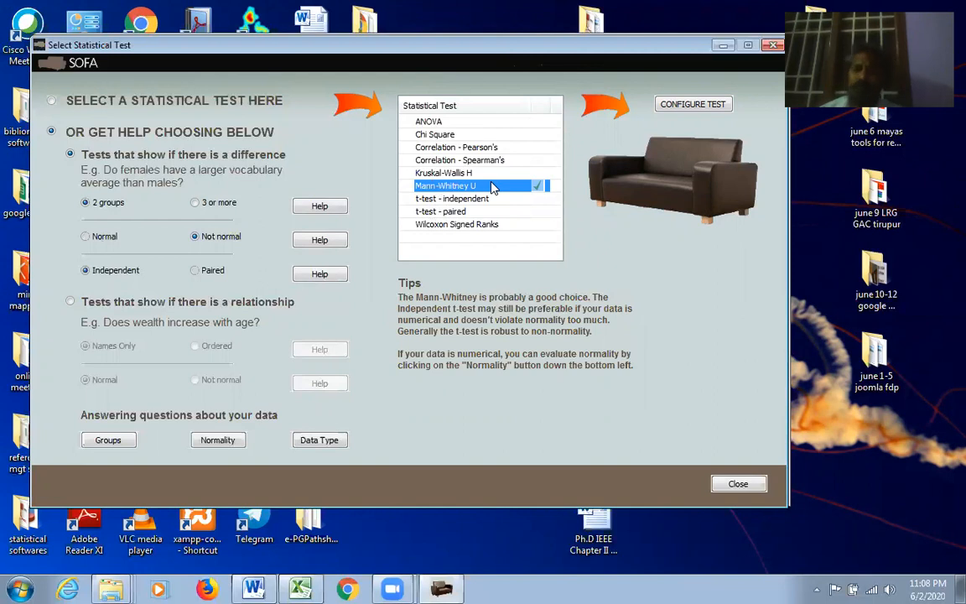
pyautogui.click(89, 203)
pyautogui.click(96, 239)
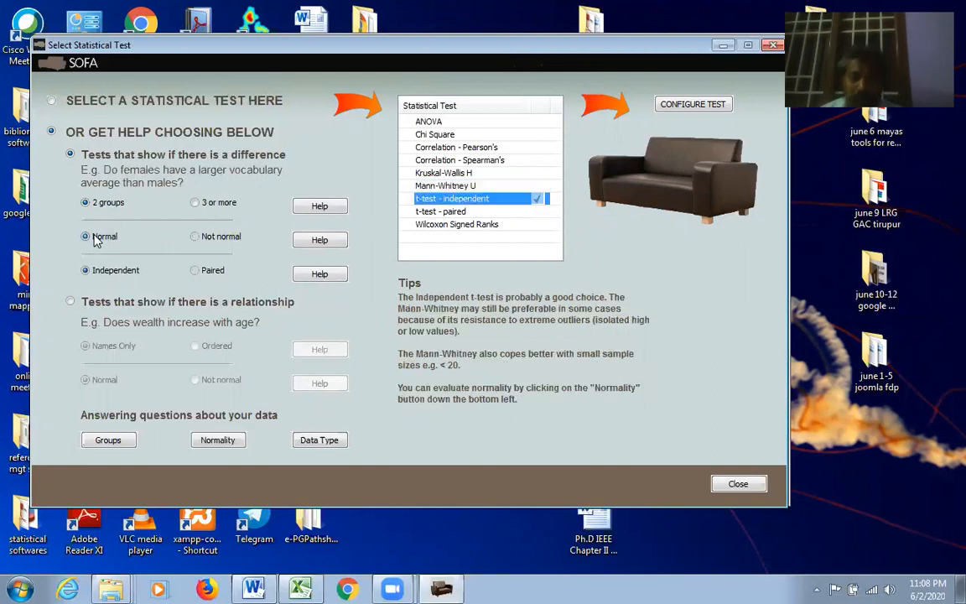
pyautogui.click(198, 275)
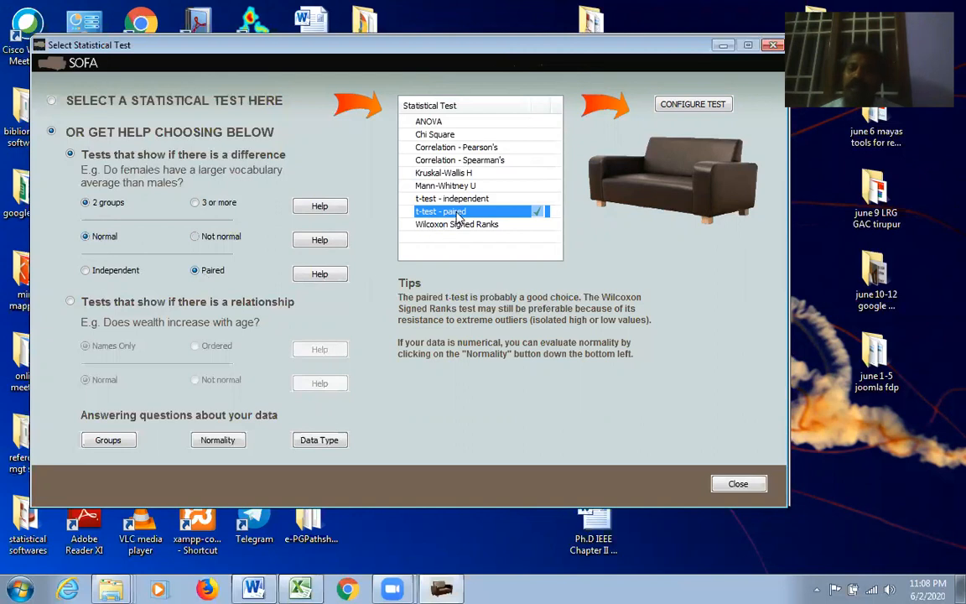
pyautogui.click(196, 238)
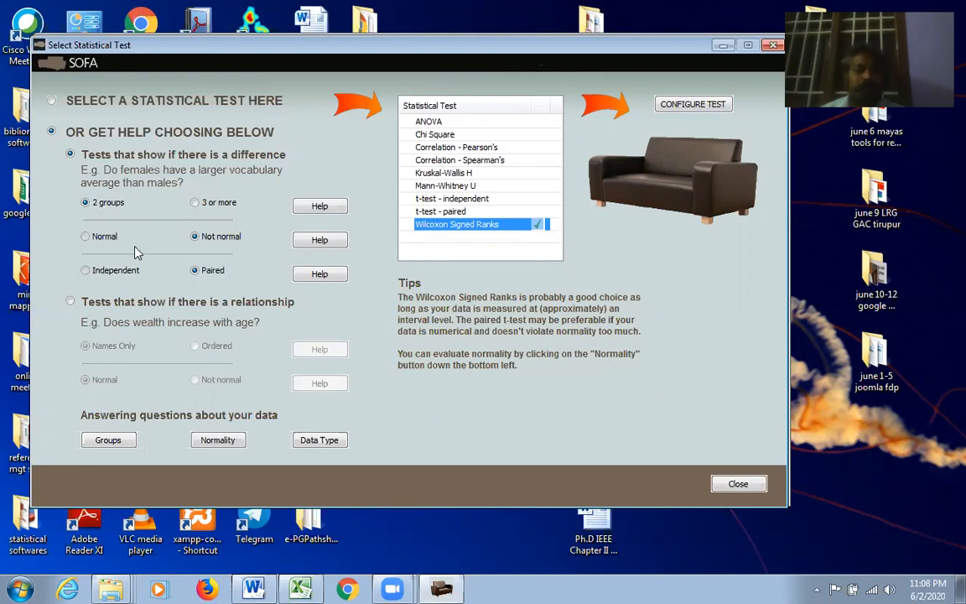
# Check which difference tests are recommended for 3 or more groups with normal and not normal data
pyautogui.click(201, 207)
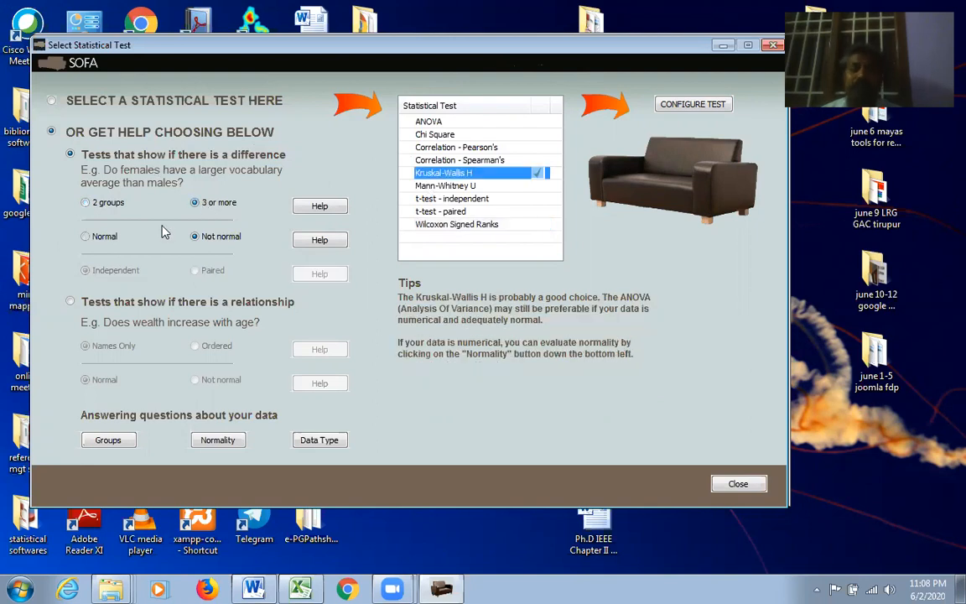
pyautogui.click(105, 238)
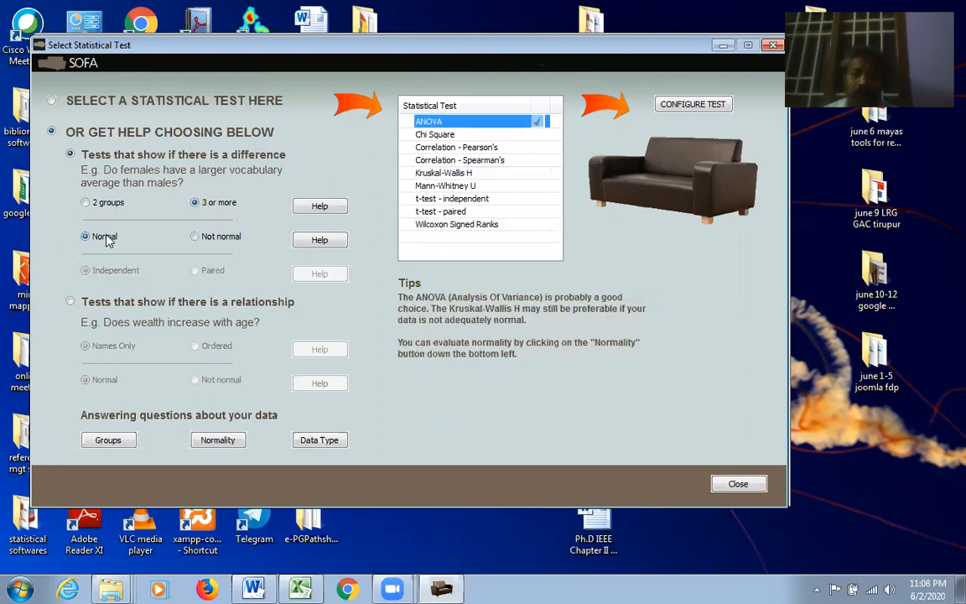
pyautogui.click(197, 238)
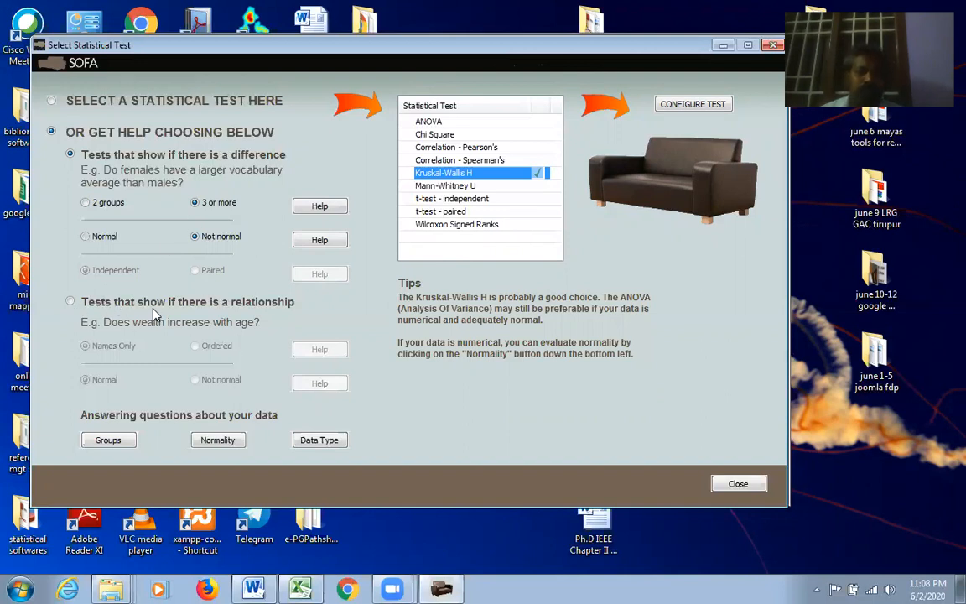
# Check the recommended relationship tests for names-only data and for ordered data, both normal and not normal
pyautogui.click(71, 303)
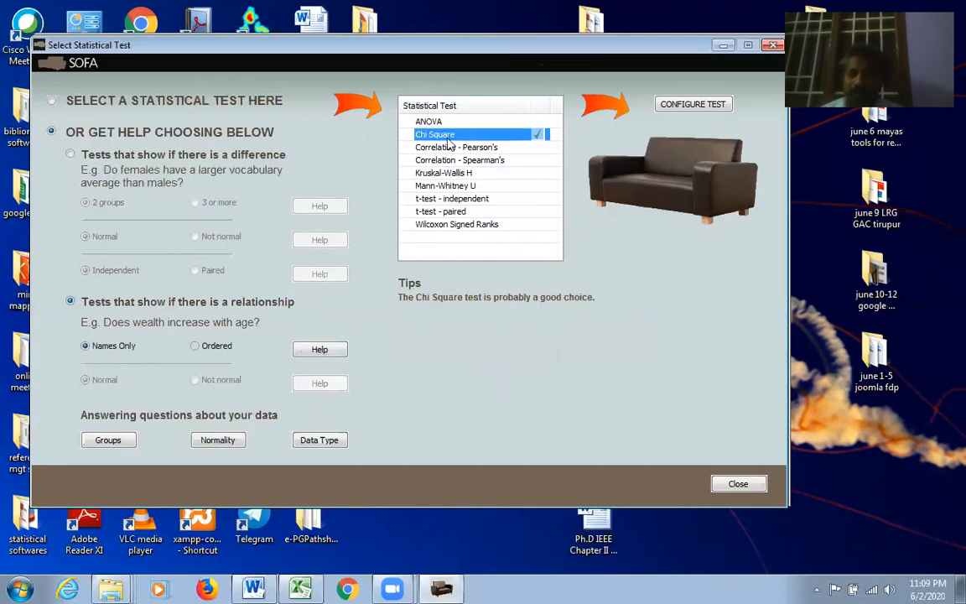
pyautogui.click(197, 347)
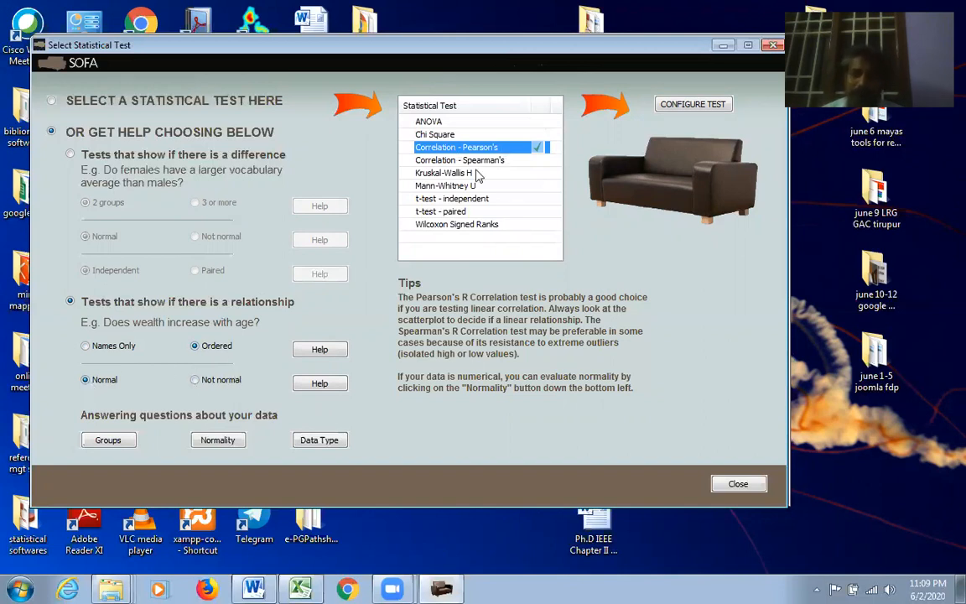
pyautogui.click(196, 381)
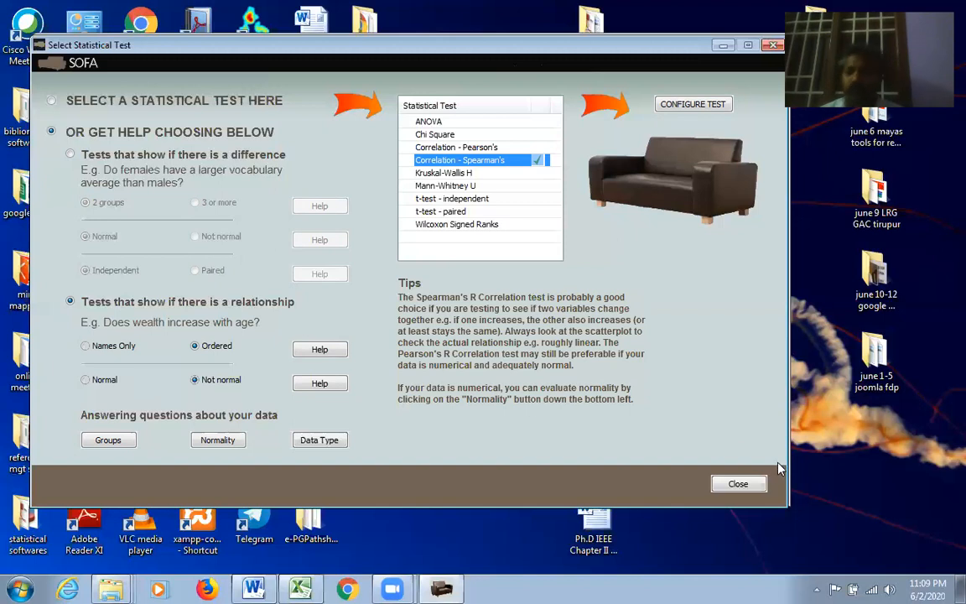
# Close the statistical test selection window and exit SOFA Statistics
pyautogui.click(738, 484)
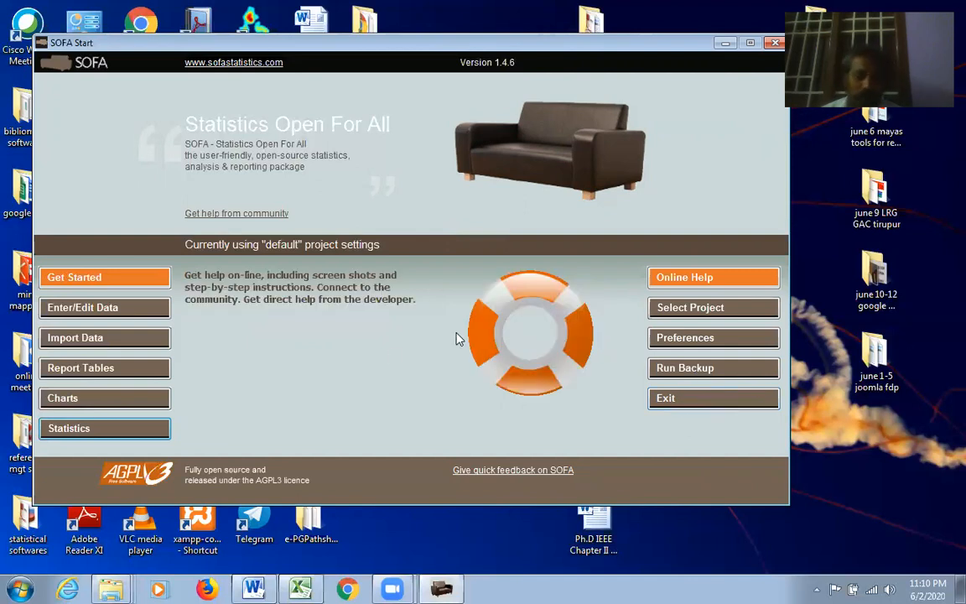
pyautogui.click(688, 402)
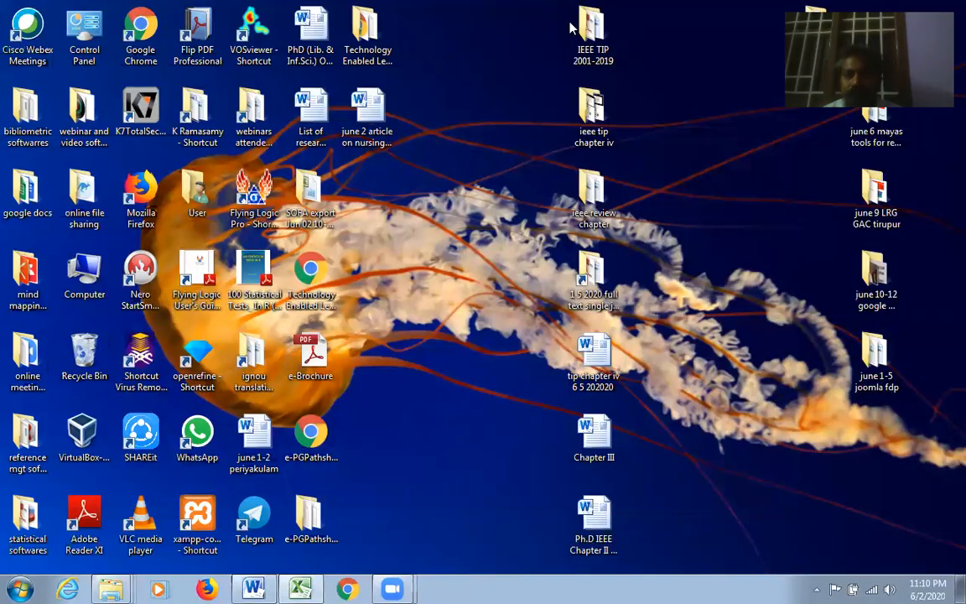